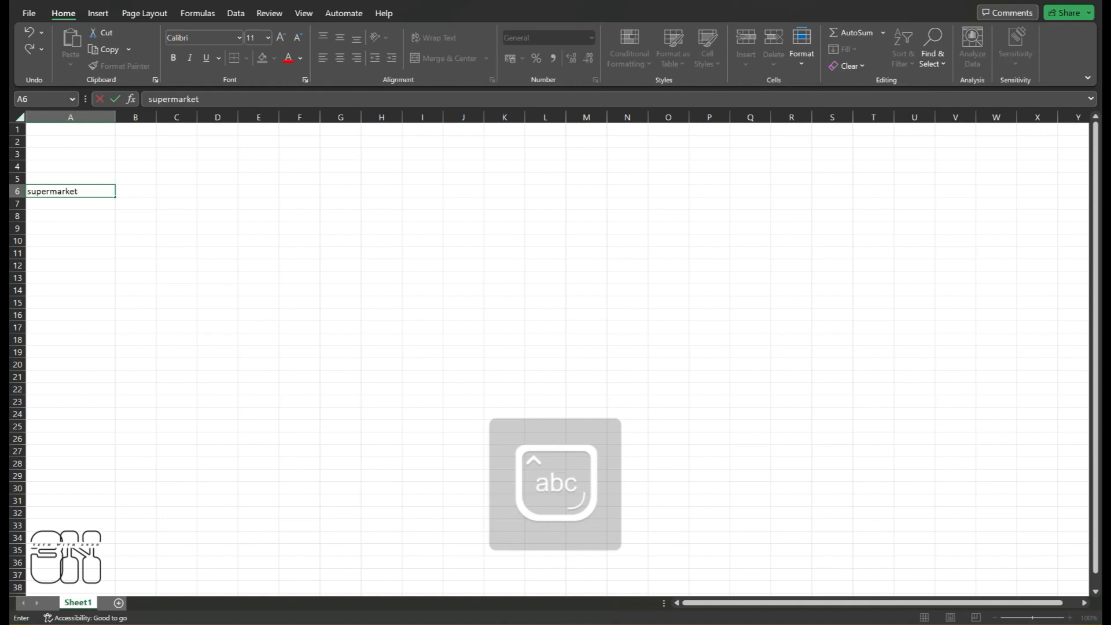
- Capitalise the first letter of the label in A6 so it reads "Supermarket"
key("Tab")
left_click(72, 191)
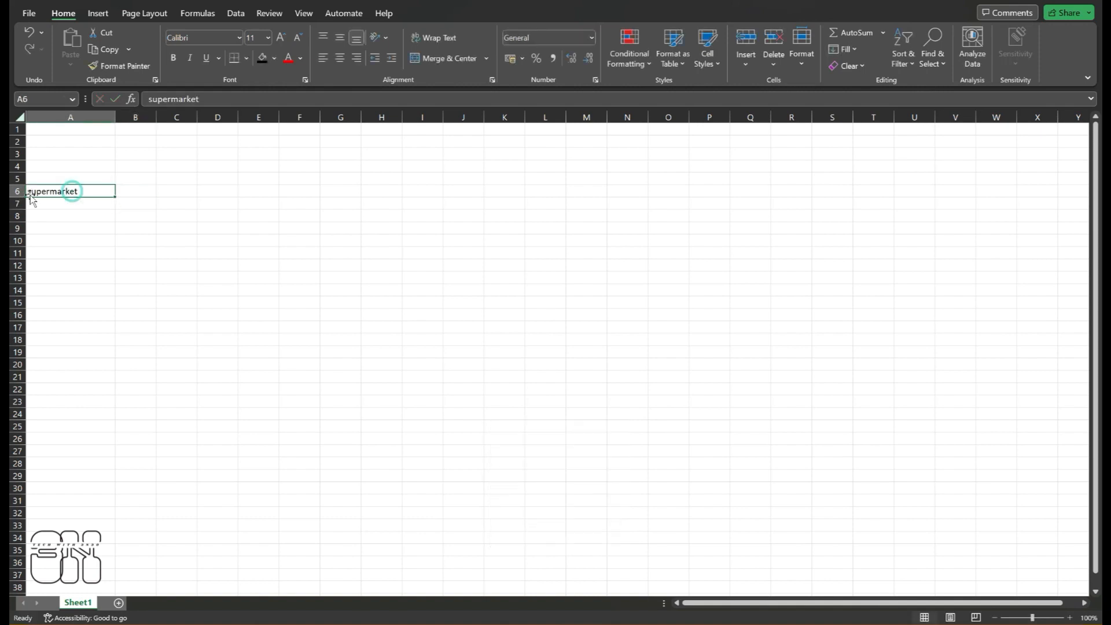
left_click(30, 196)
double_click(33, 191)
key("BackSpace")
key("Caps_Lock")
type("S")
key("Caps_Lock")
- Enter the category labels "TFL" in A7 and "Shopping" in A8
left_click(77, 202)
key("Caps_Lock")
type("TFL")
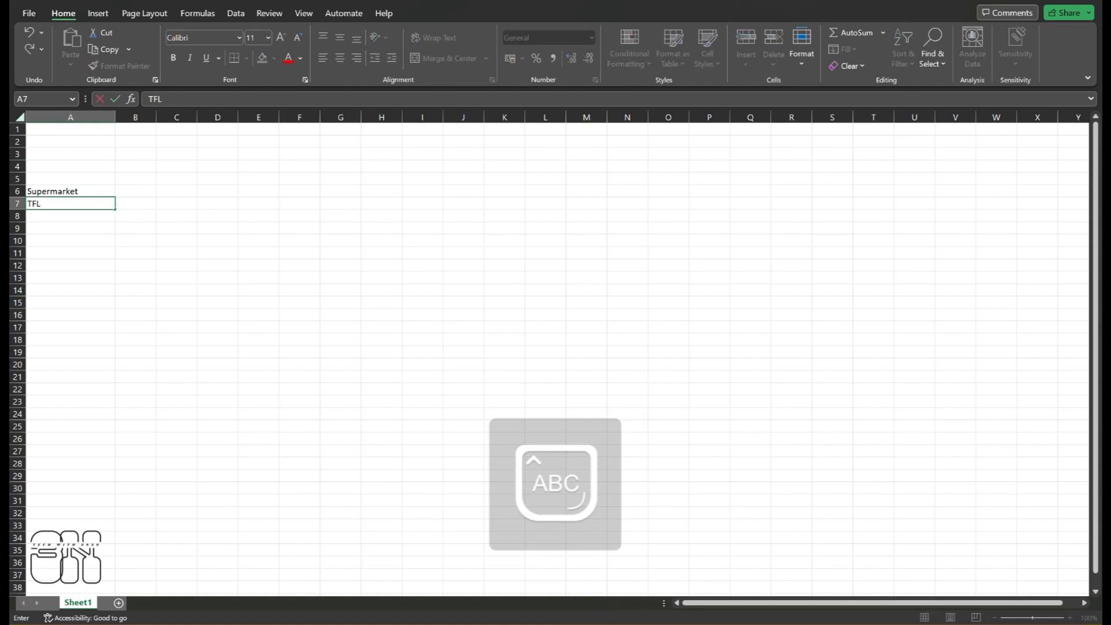
left_click(85, 215)
key("Caps_Lock")
type("s")
key("Caps_Lock")
type("H")
type("S")
key("Caps_Lock")
type("hopping")
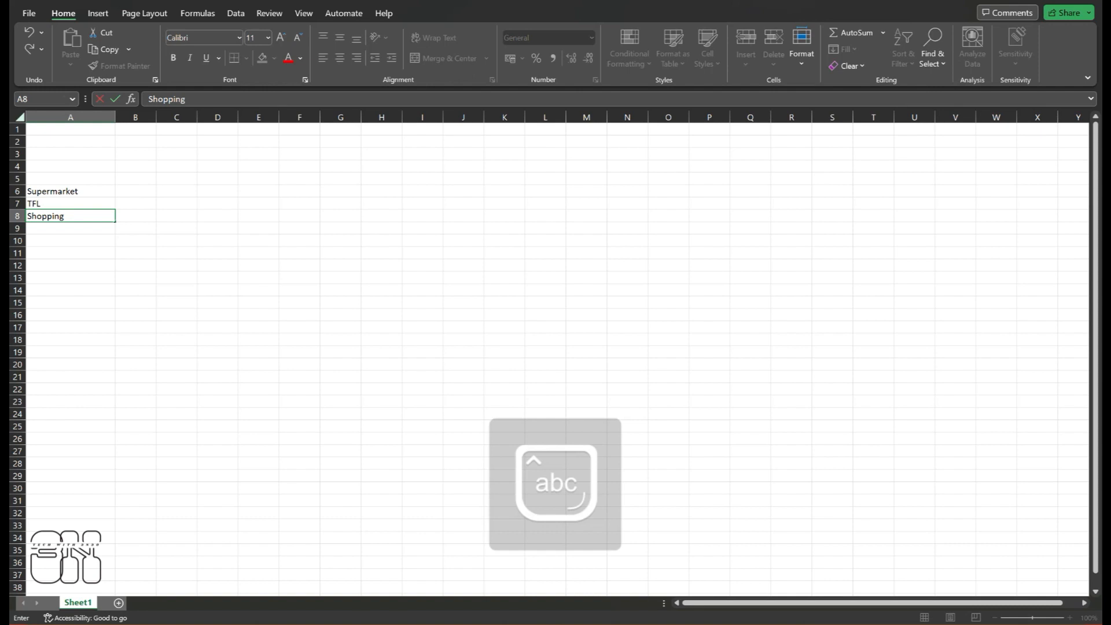
- Enter the category labels "Health" in A9 and "Subscriptions" in A10
key("Return")
type("heal")
type("Health")
key("Return")
key("Caps_Lock")
type("S")
key("Caps_Lock")
type("ubscriptions")
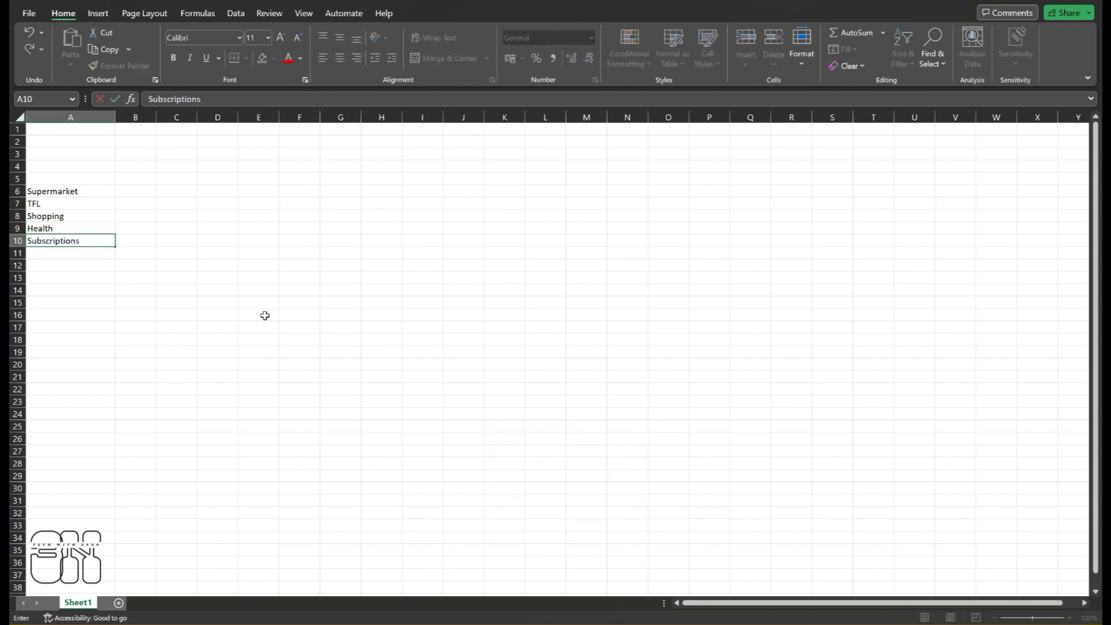
left_click(189, 330)
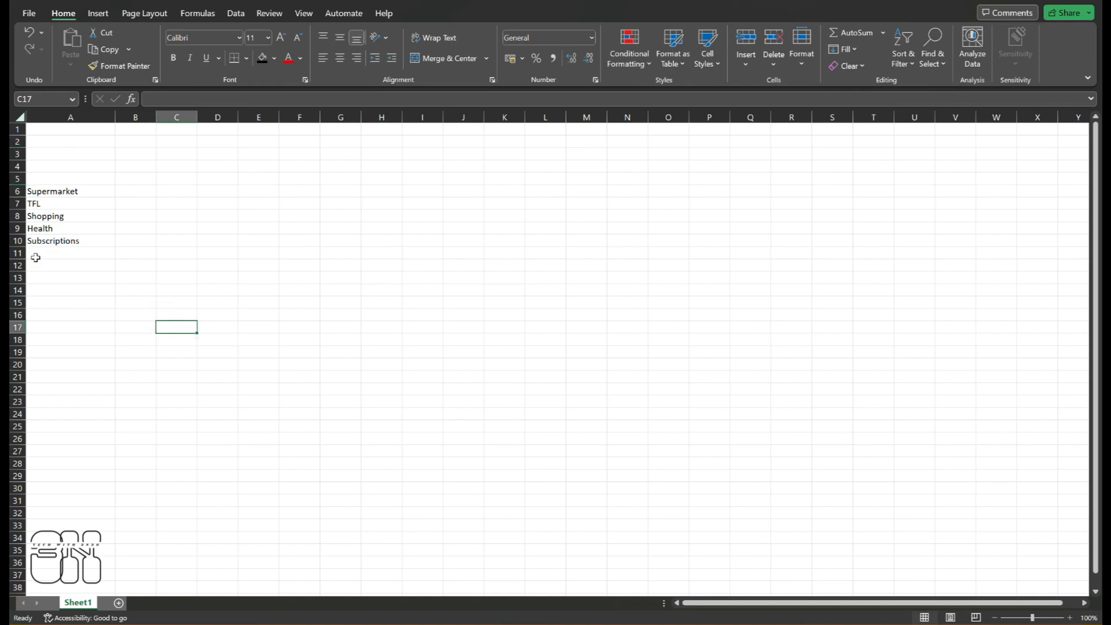
- Set the height of rows 1 to 29 to 20
left_click_drag(18, 129, 17, 476)
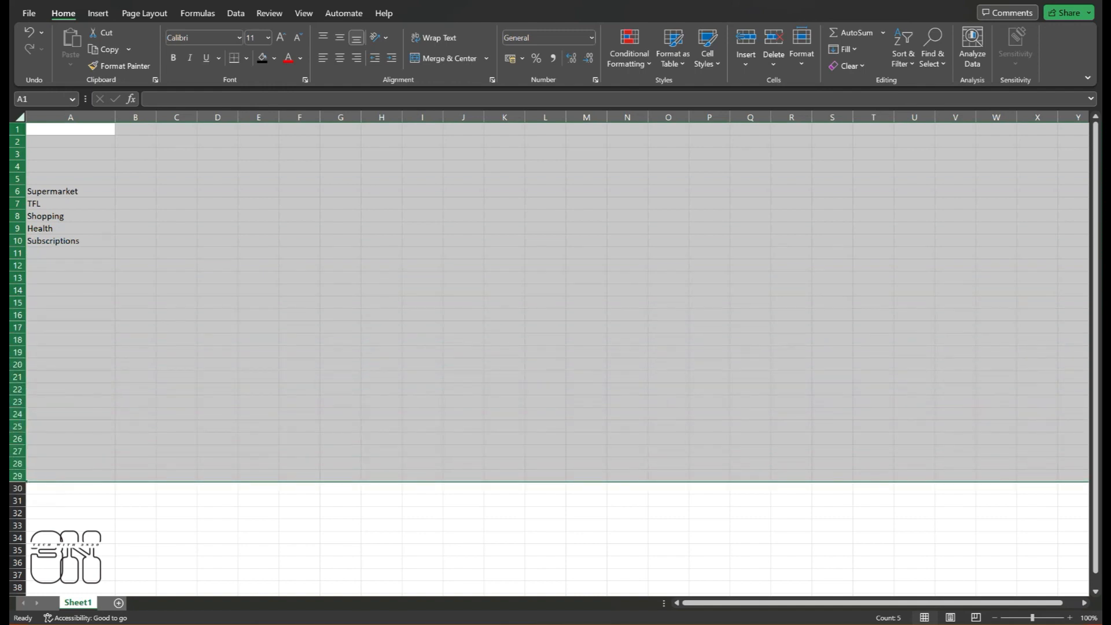
right_click(20, 283)
left_click(82, 491)
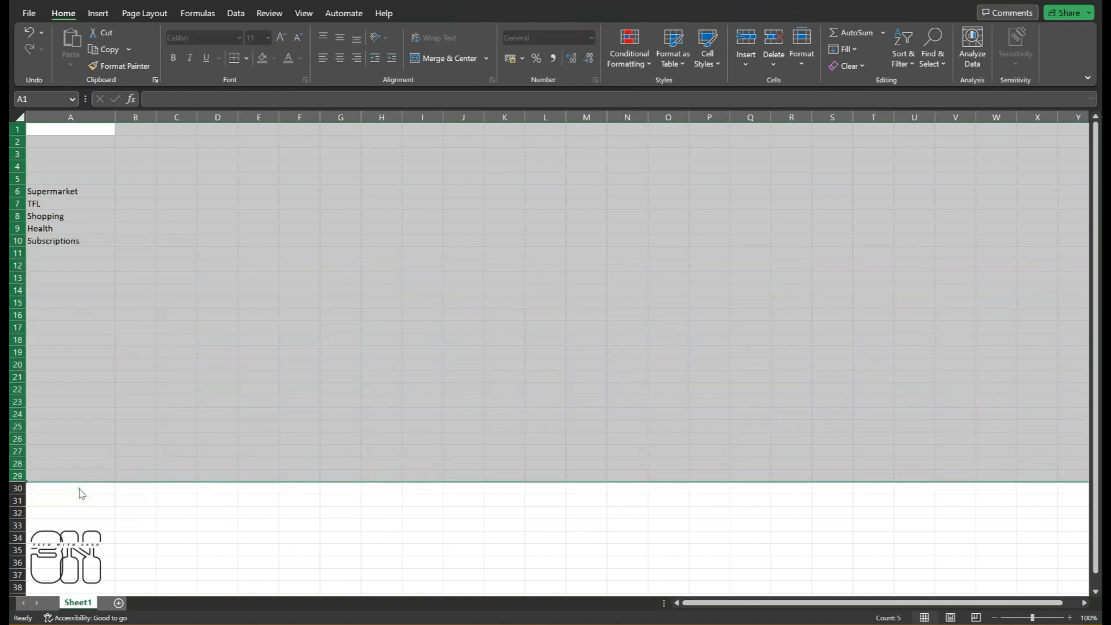
type("20")
left_click(55, 519)
left_click(258, 421)
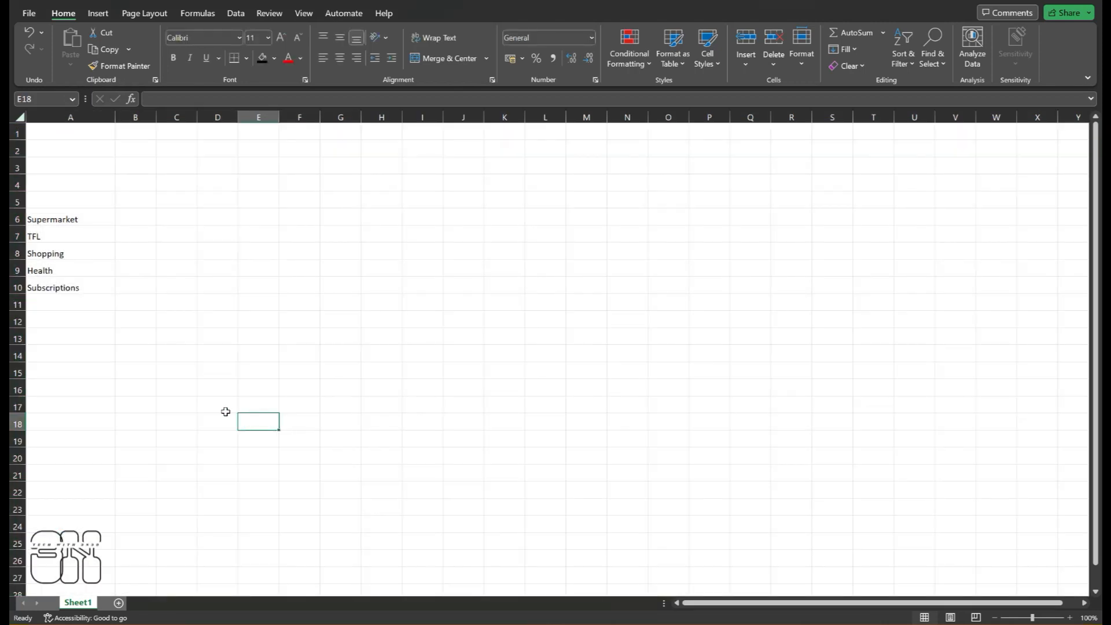
- Set the category labels in A6:A10 to font size 14 and centre them horizontally
left_click_drag(71, 215, 75, 283)
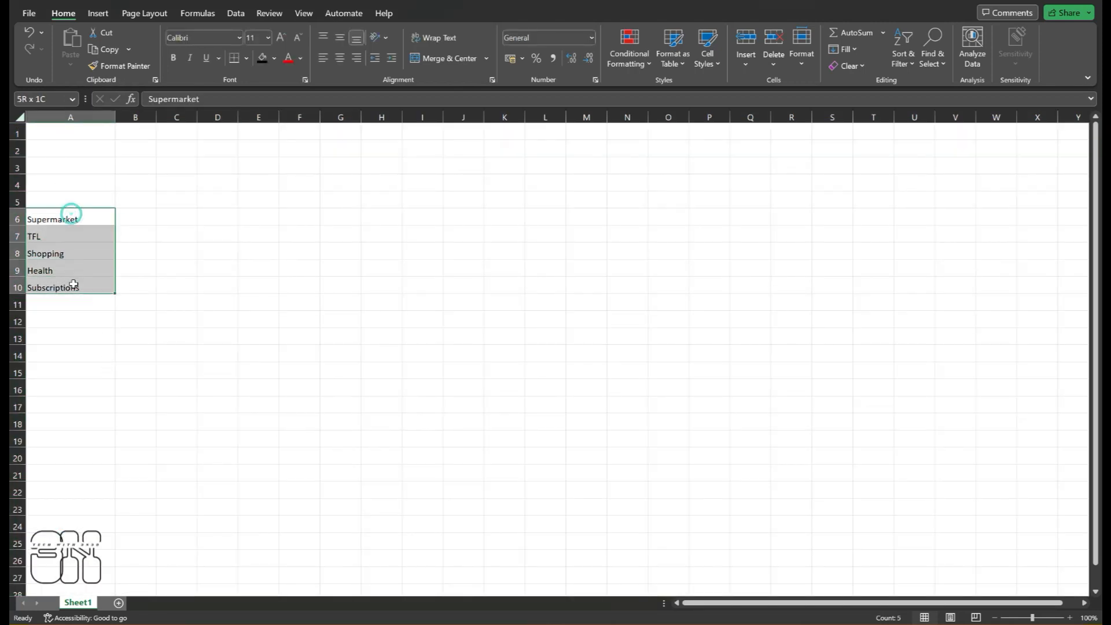
left_click(269, 37)
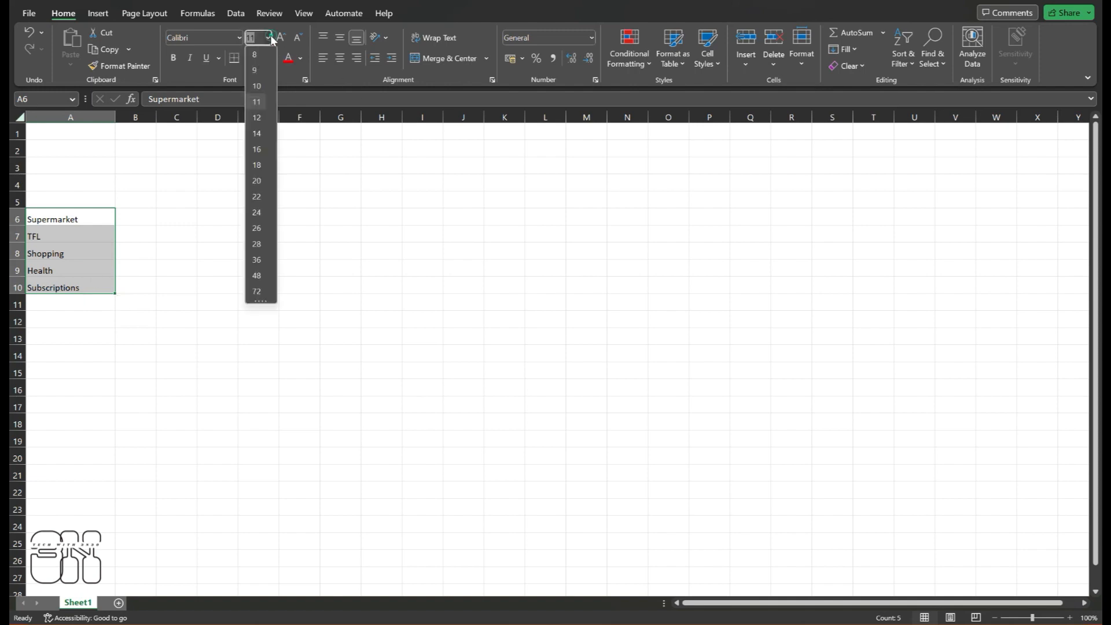
left_click(258, 134)
left_click(340, 58)
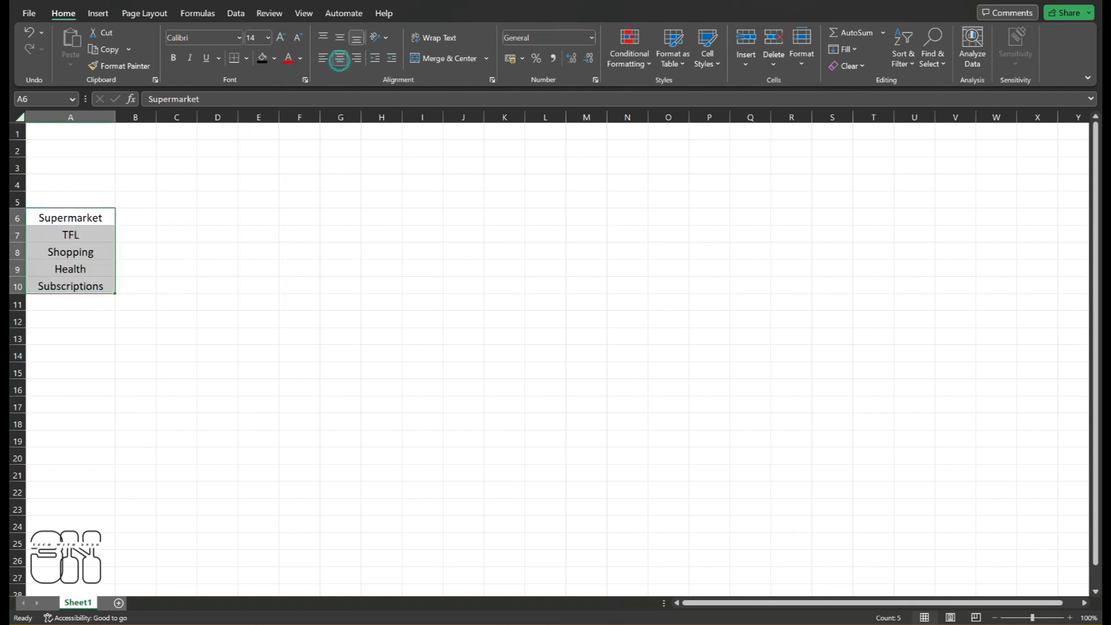
- Change the font of the category labels in A6:A10 to Aharoni
left_click(239, 37)
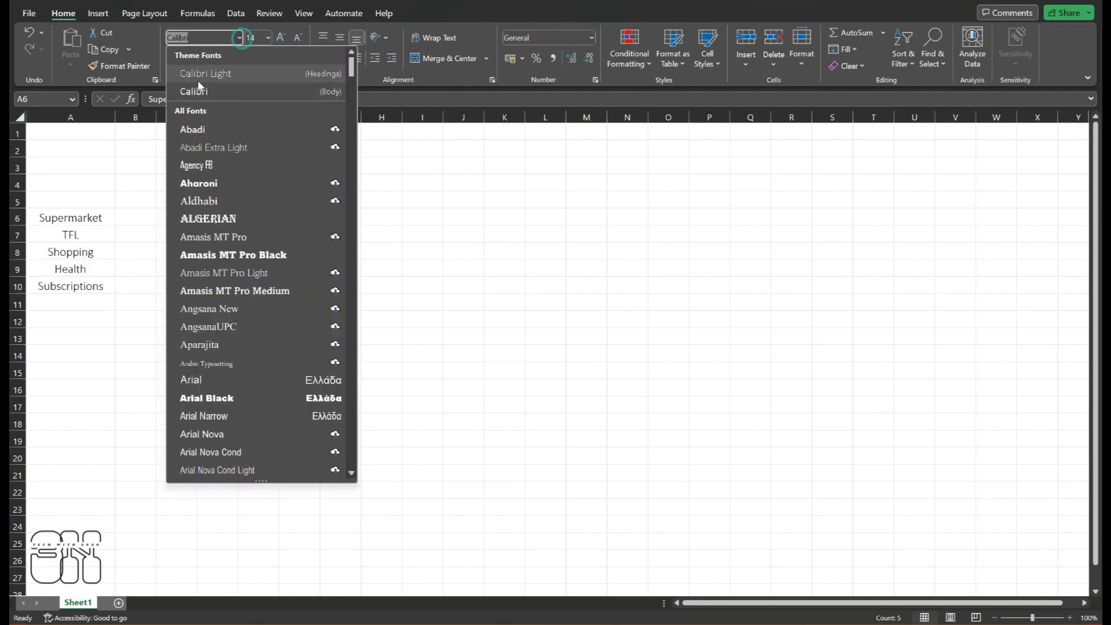
left_click(206, 184)
left_click(219, 280)
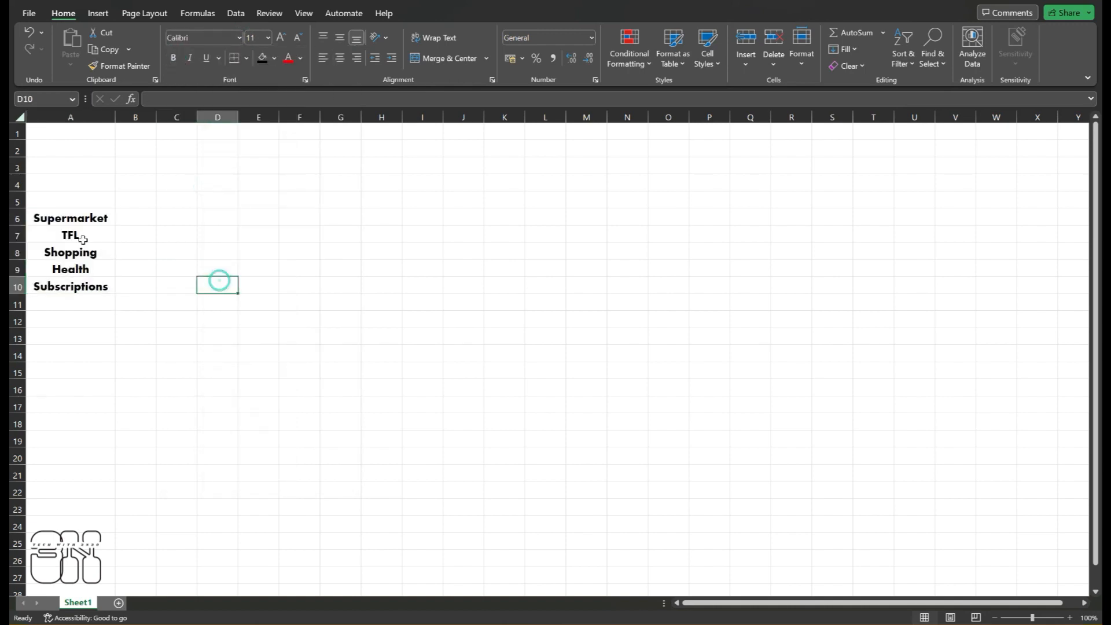
key("Caps_Lock")
key("Caps_Lock")
left_click_drag(76, 216, 76, 285)
left_click(274, 58)
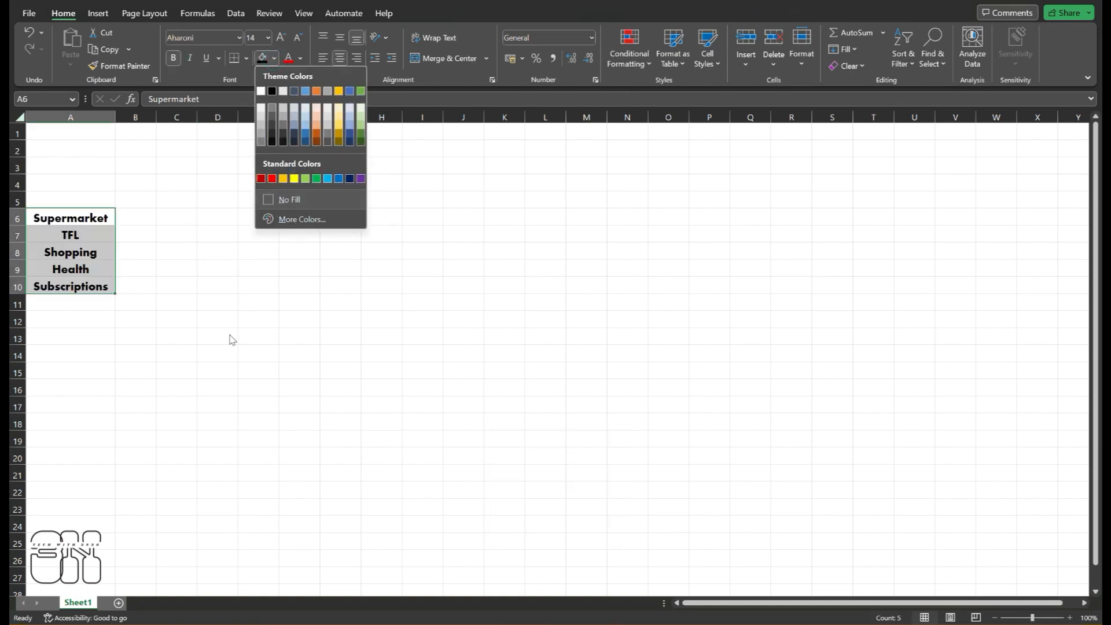
left_click(92, 364)
- Colour the text of the category labels in A6:A10 standard red
left_click_drag(78, 216, 78, 286)
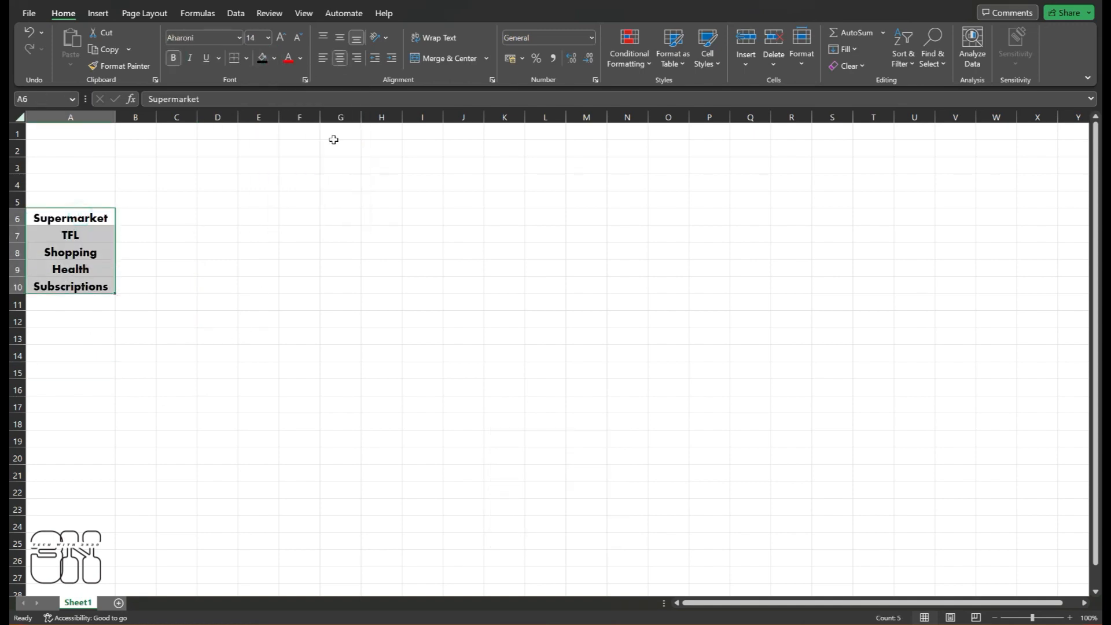
left_click(300, 57)
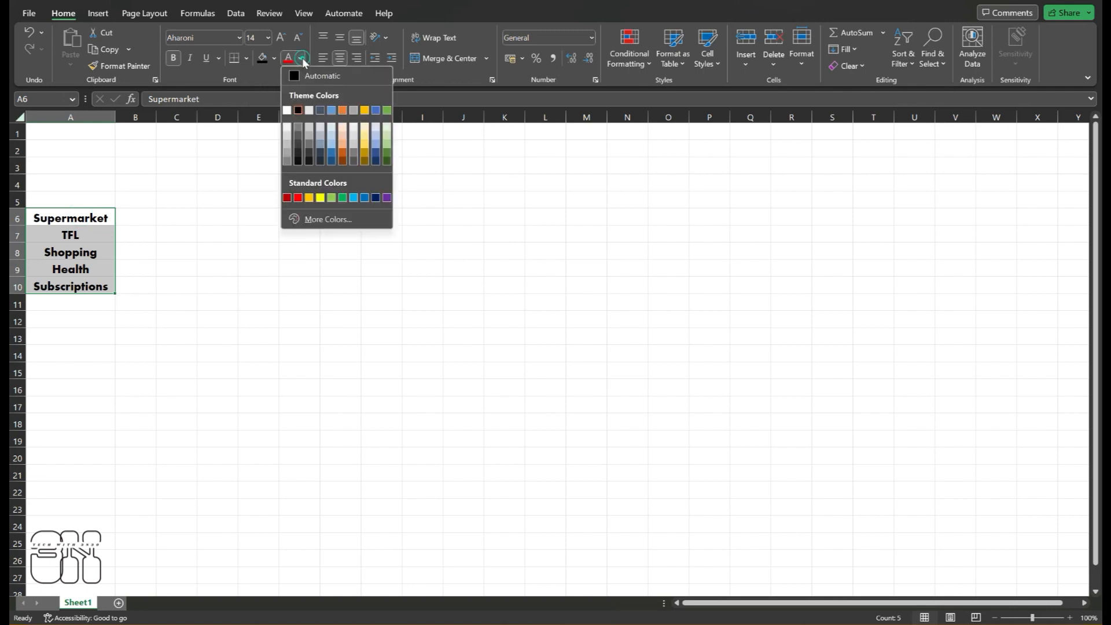
left_click(297, 197)
left_click(293, 305)
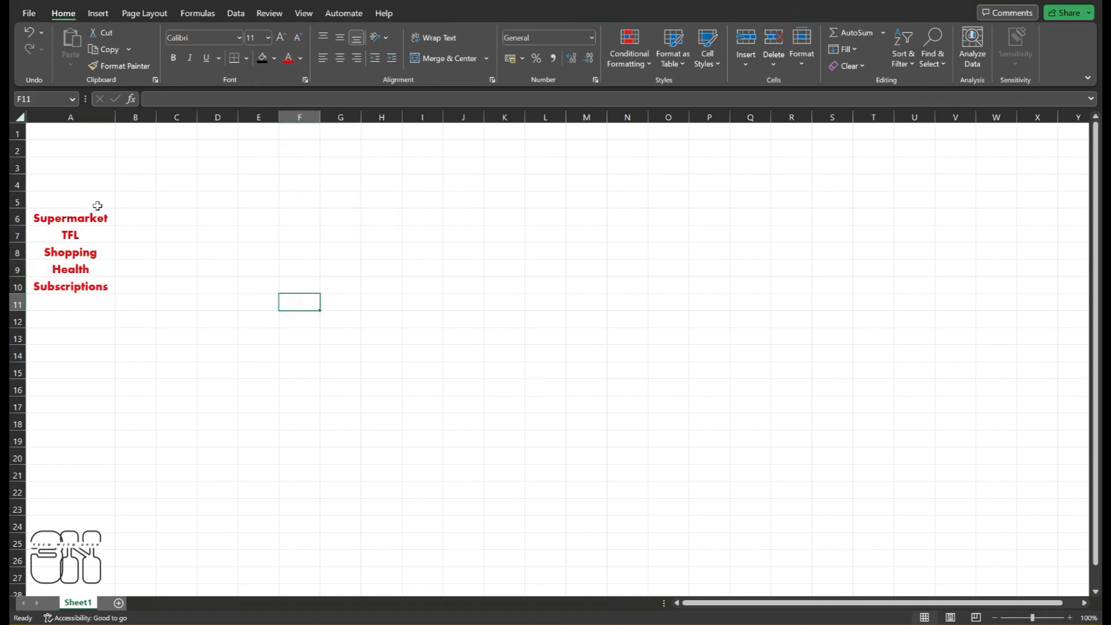
- Give the category cells A6:A10 a white fill
left_click(185, 299)
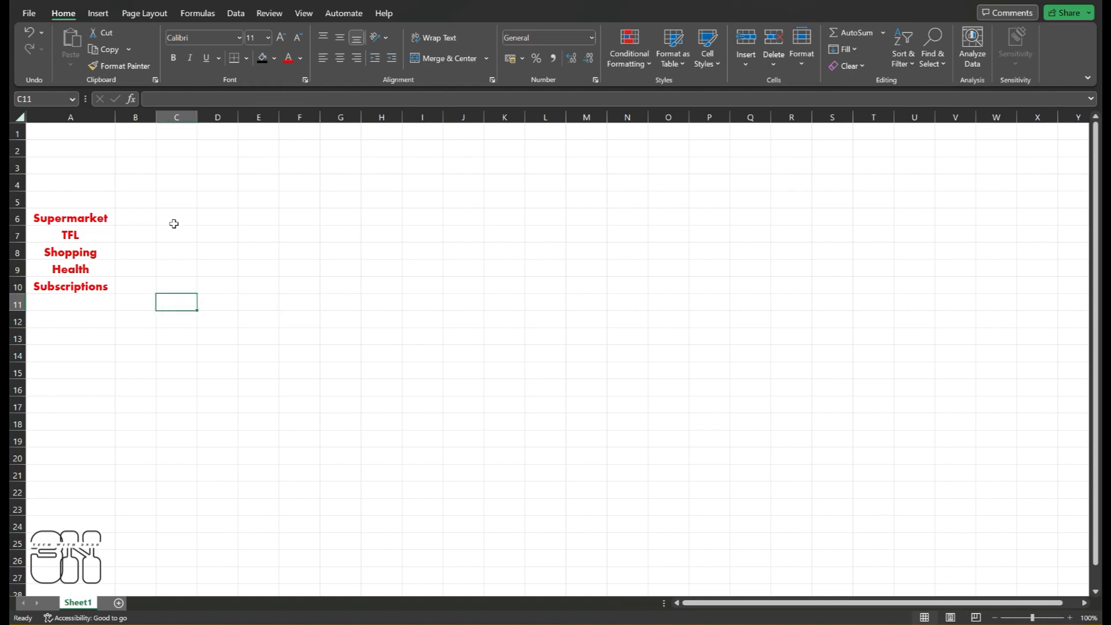
left_click_drag(82, 211, 70, 286)
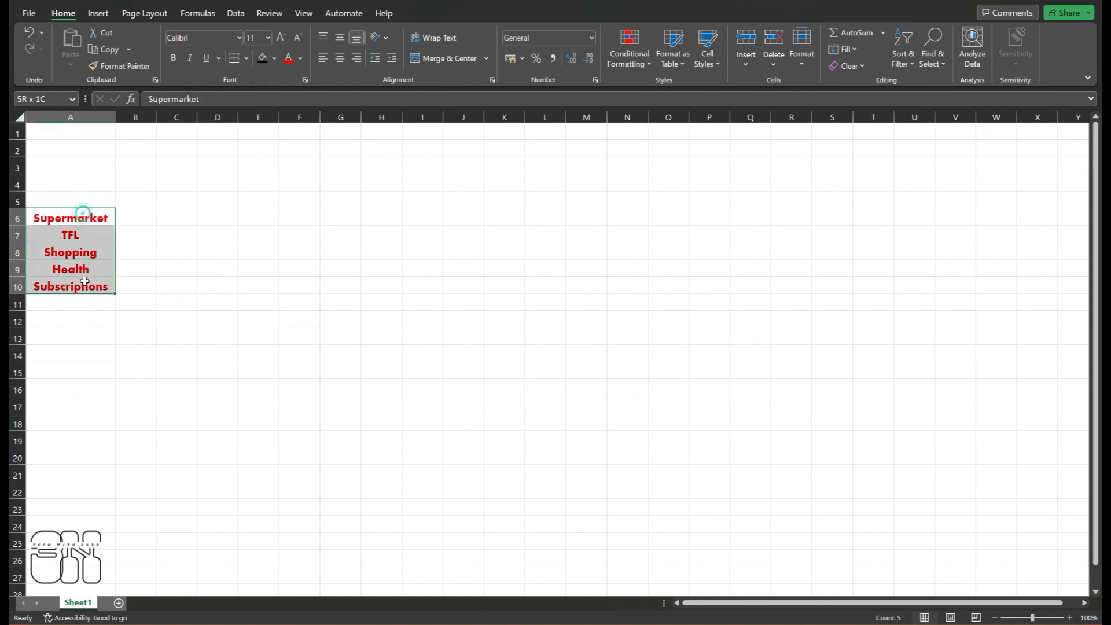
left_click(263, 59)
left_click(274, 58)
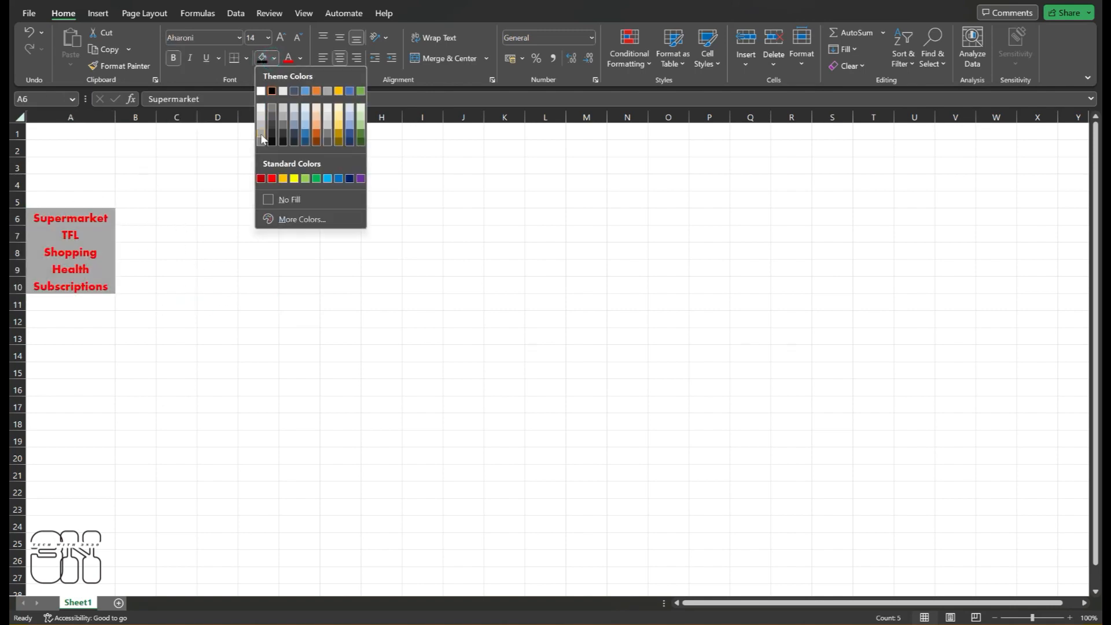
left_click(261, 90)
left_click(159, 390)
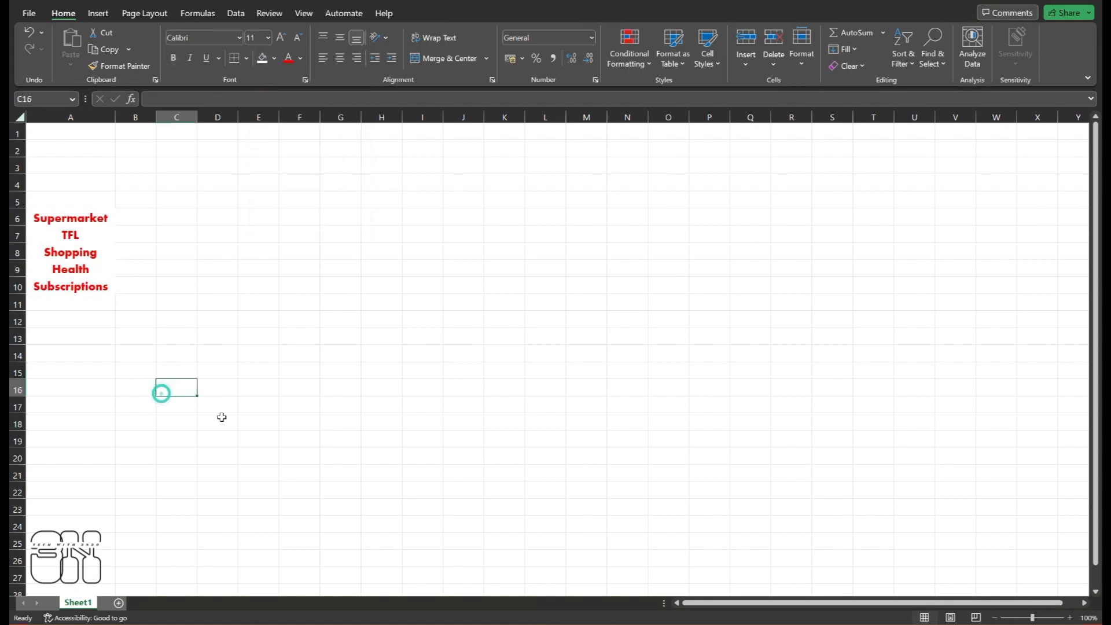
- Apply all borders to the cells A5:A10
left_click(83, 228)
left_click(80, 283)
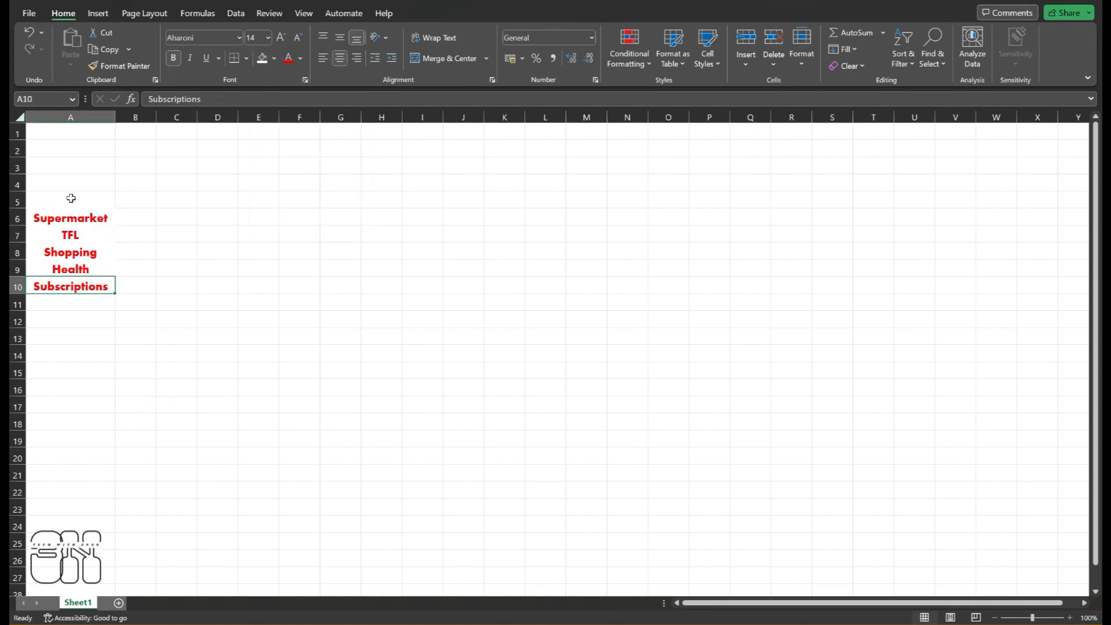
left_click_drag(71, 198, 72, 283)
left_click(246, 57)
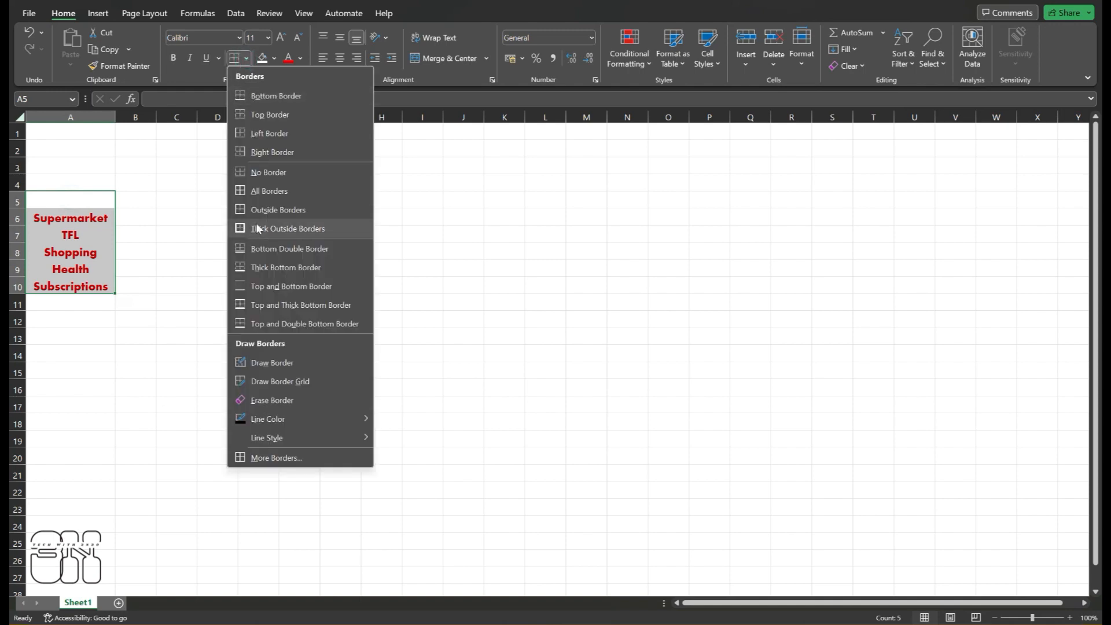
left_click(261, 191)
left_click(196, 291)
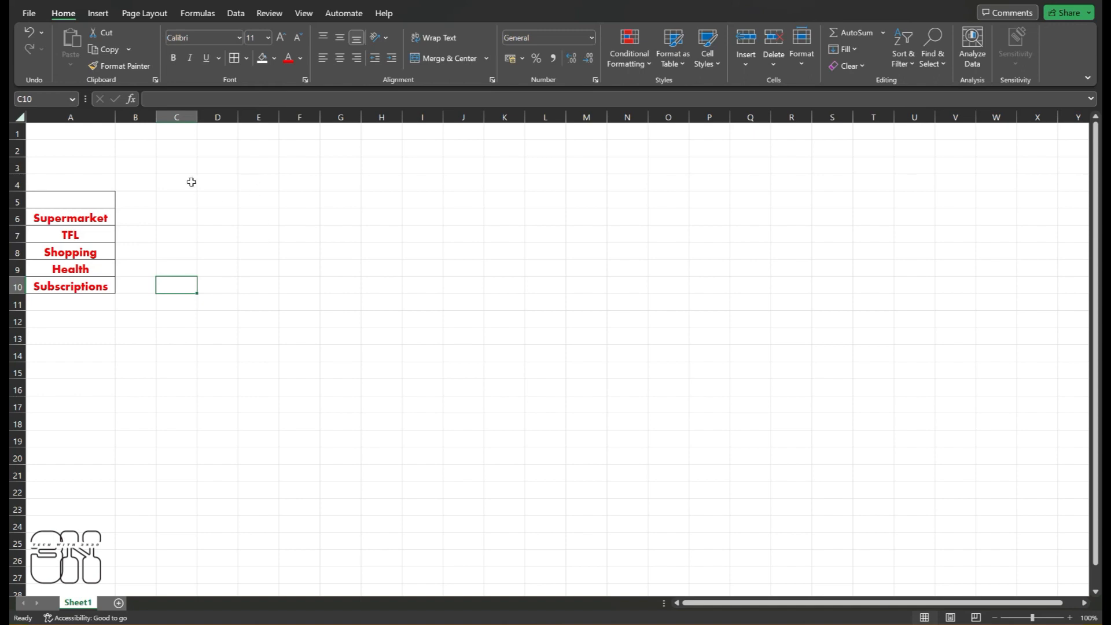
- Enter the date 01/06/2023 in C5 as the first date heading
left_click(179, 213)
left_click(181, 197)
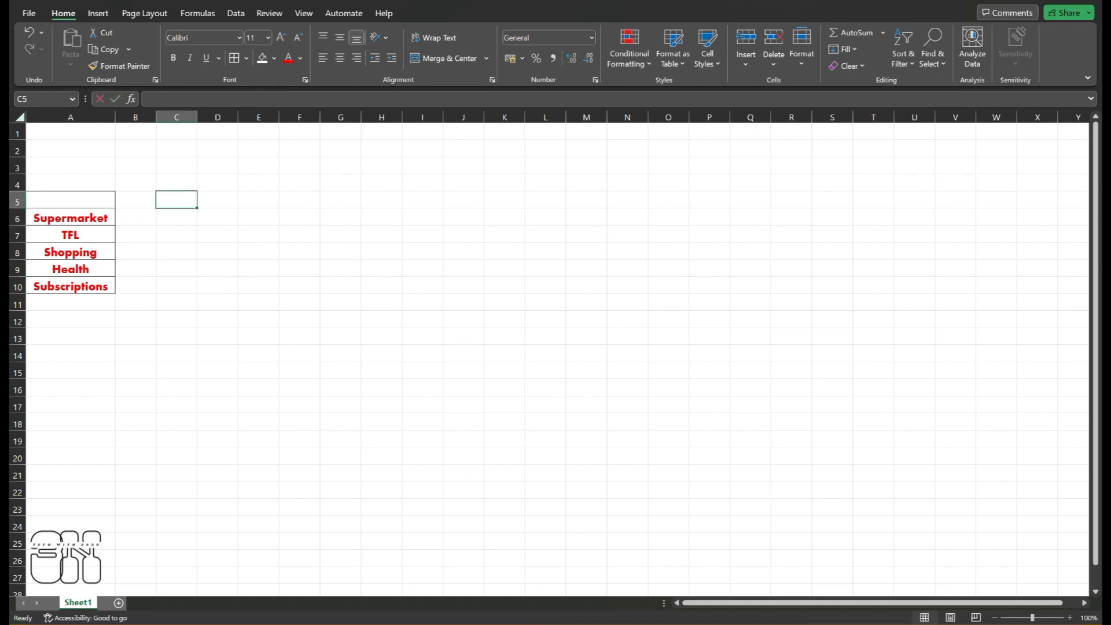
type("01/06/202")
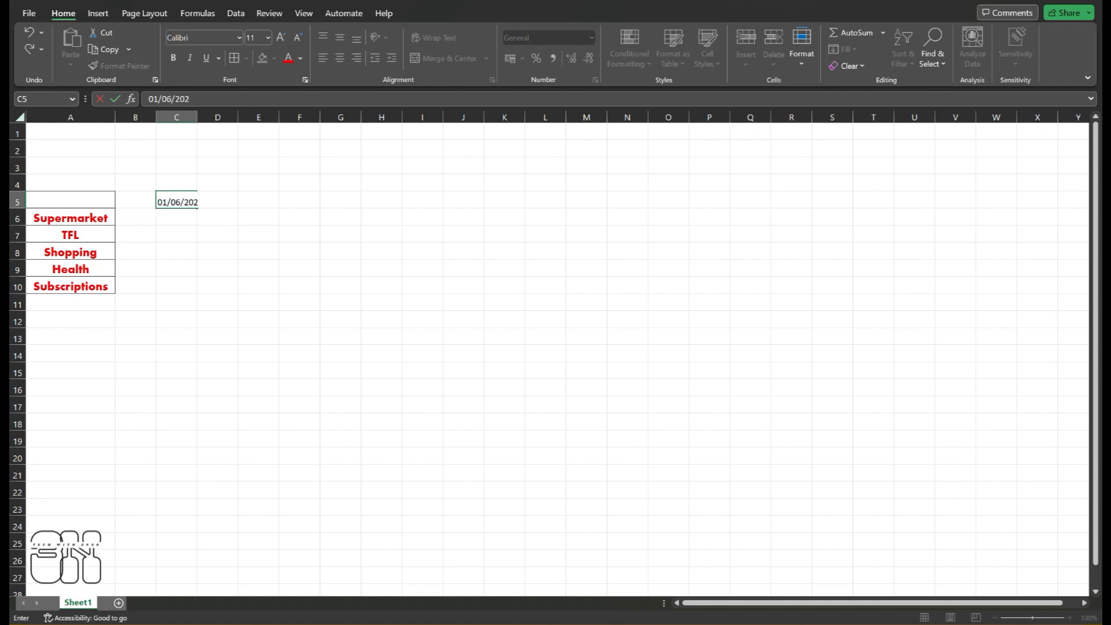
left_click(183, 263)
left_click(189, 214)
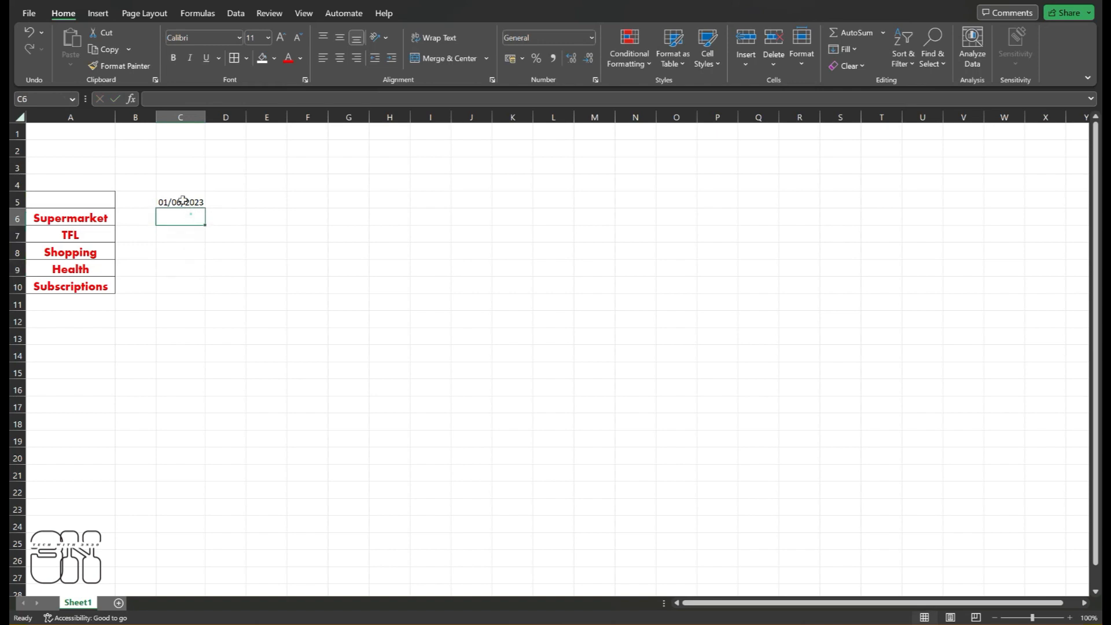
left_click(183, 199)
- Widen columns C to AV to one uniform column width
left_click_drag(169, 115, 965, 115)
right_click(819, 121)
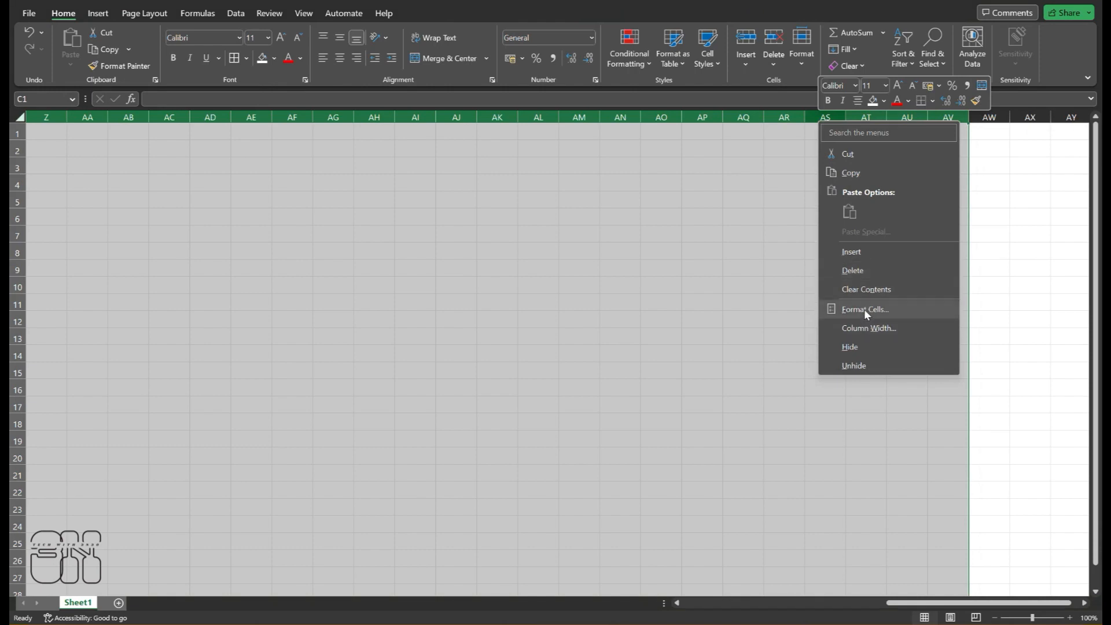
left_click(867, 328)
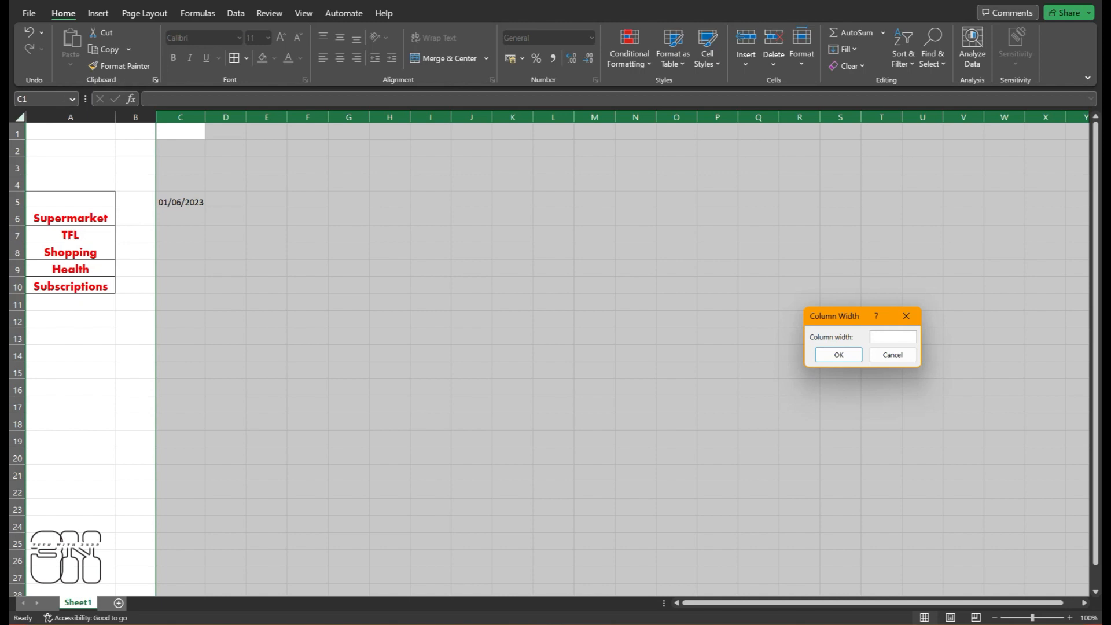
left_click(838, 354)
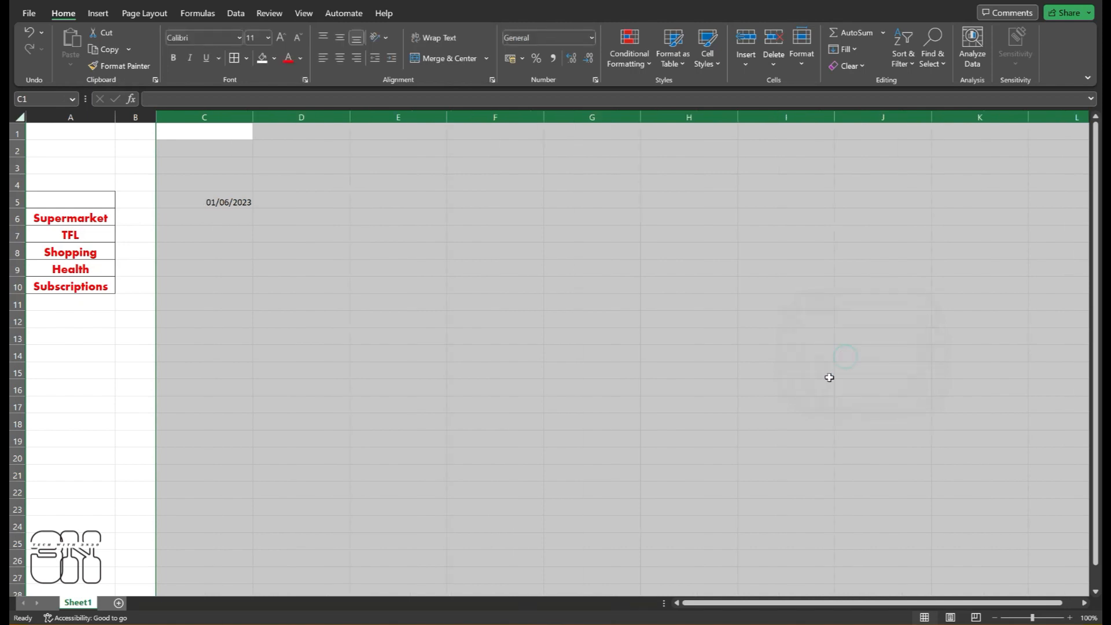
left_click(755, 540)
left_click(310, 379)
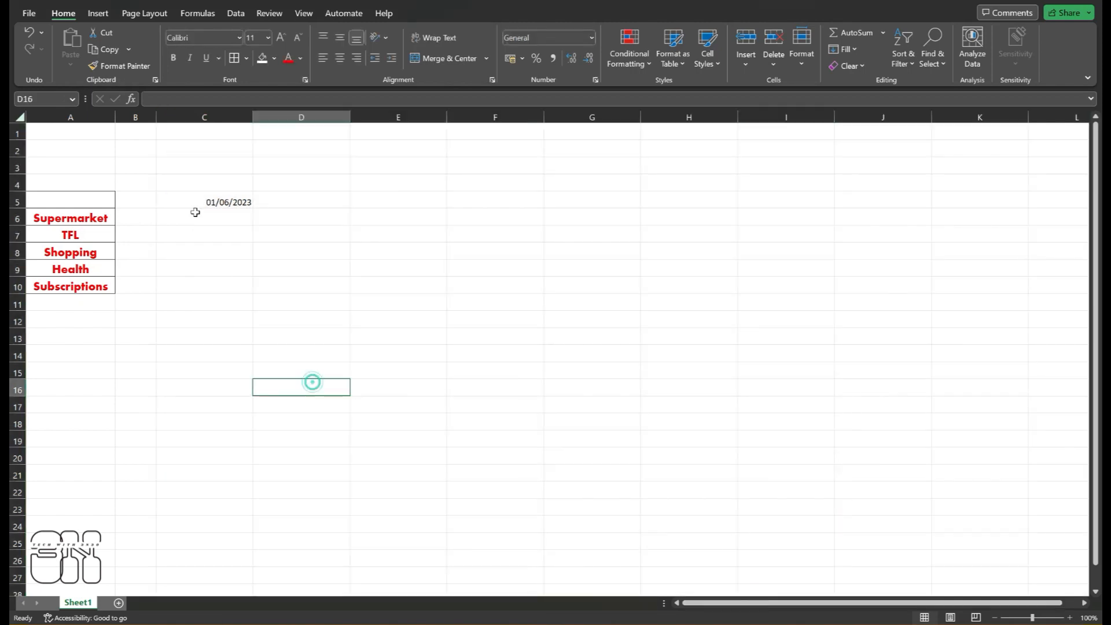
left_click(195, 200)
left_click(188, 220)
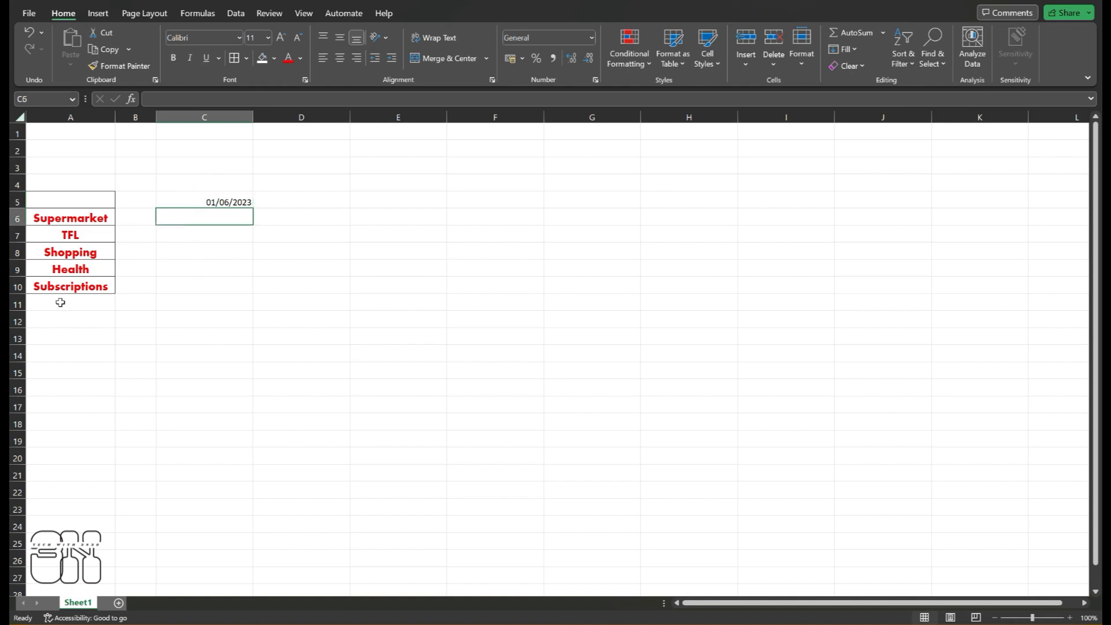
left_click(60, 302)
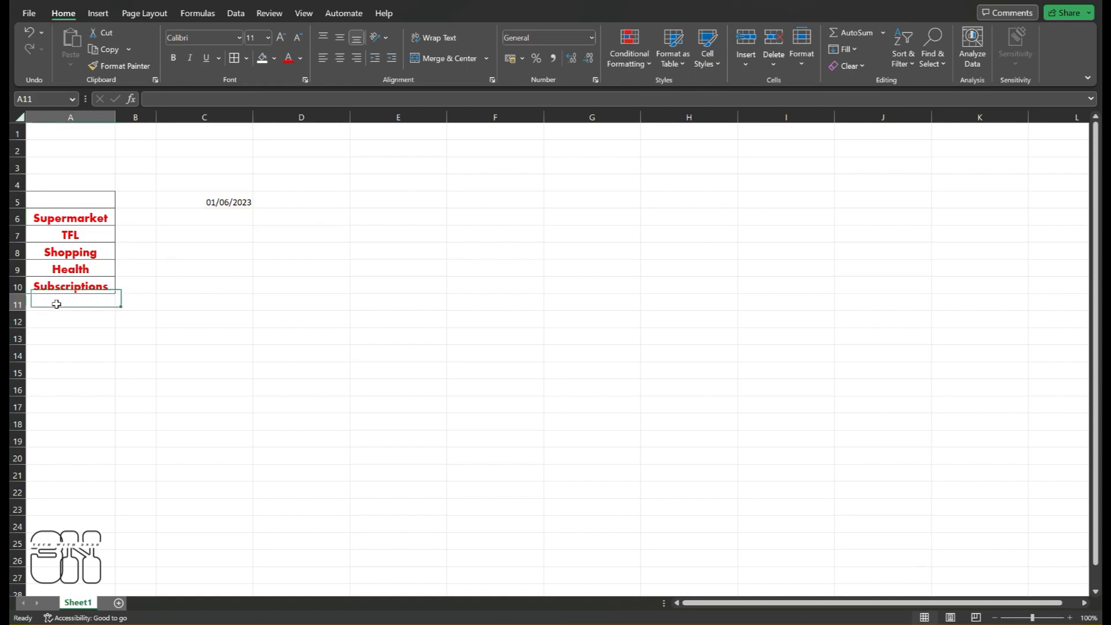
key("Caps_Lock")
type("S")
key("Caps_Lock")
- Fill the Subscriptions cell A10 down into A11 to extend its formatting and borders by one row
left_click(89, 286)
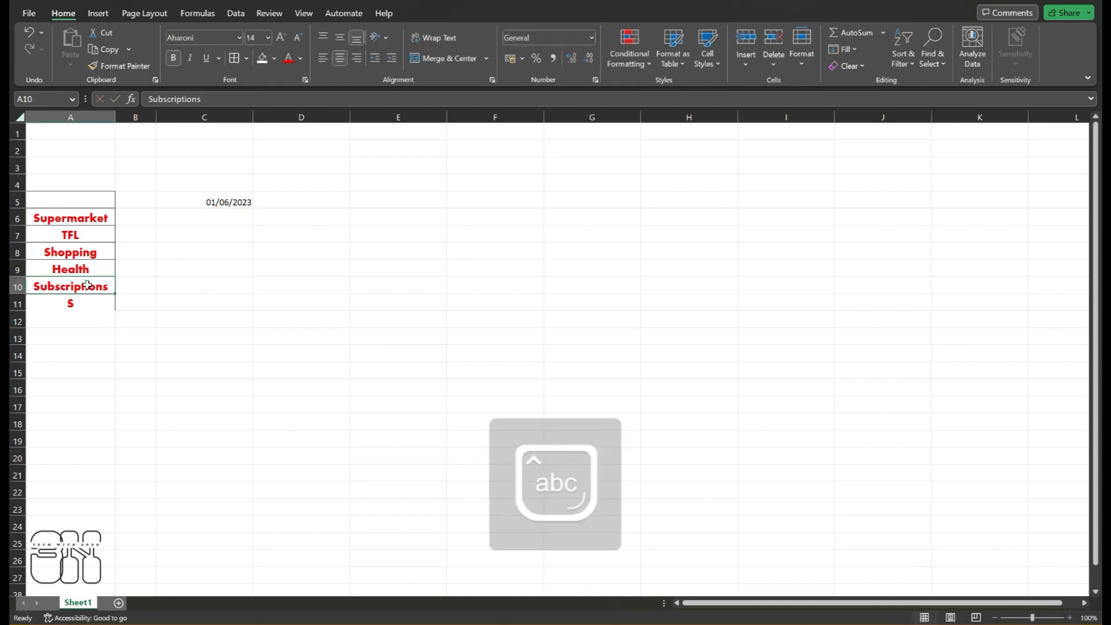
left_click_drag(114, 294, 115, 305)
left_click(92, 352)
- Replace the content of A11 with the label "SPENT"
left_click(91, 304)
key("Caps_Lock")
key("Caps_Lock")
key("Caps_Lock")
type("SPENT")
key("Caps_Lock")
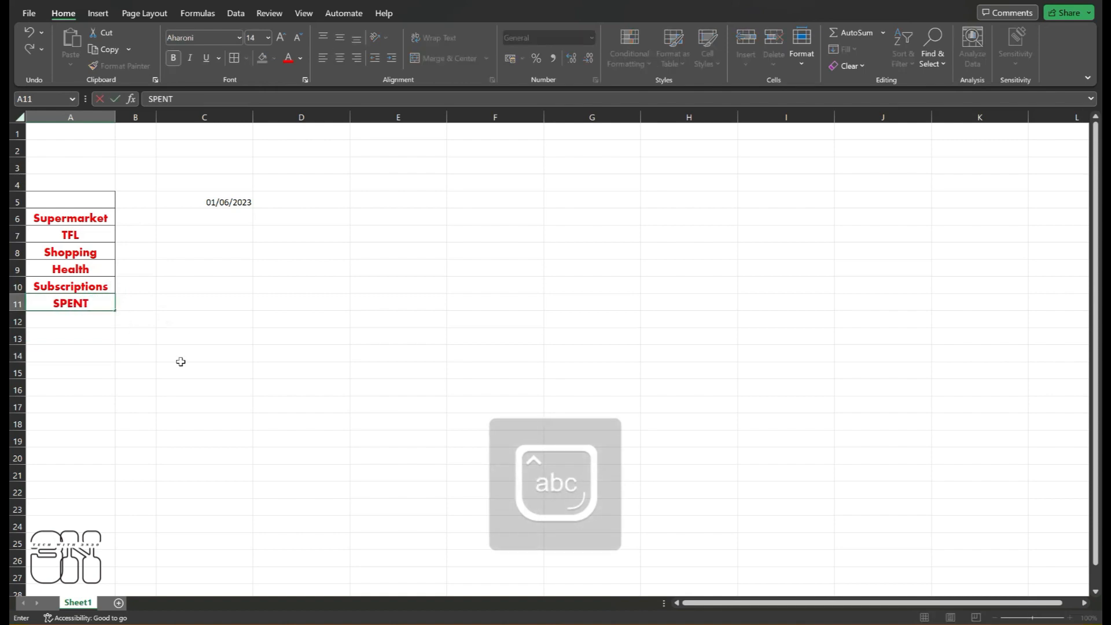
- Fill the date in C5 across to I5 as a daily series ending at 07/06/2023
left_click(242, 395)
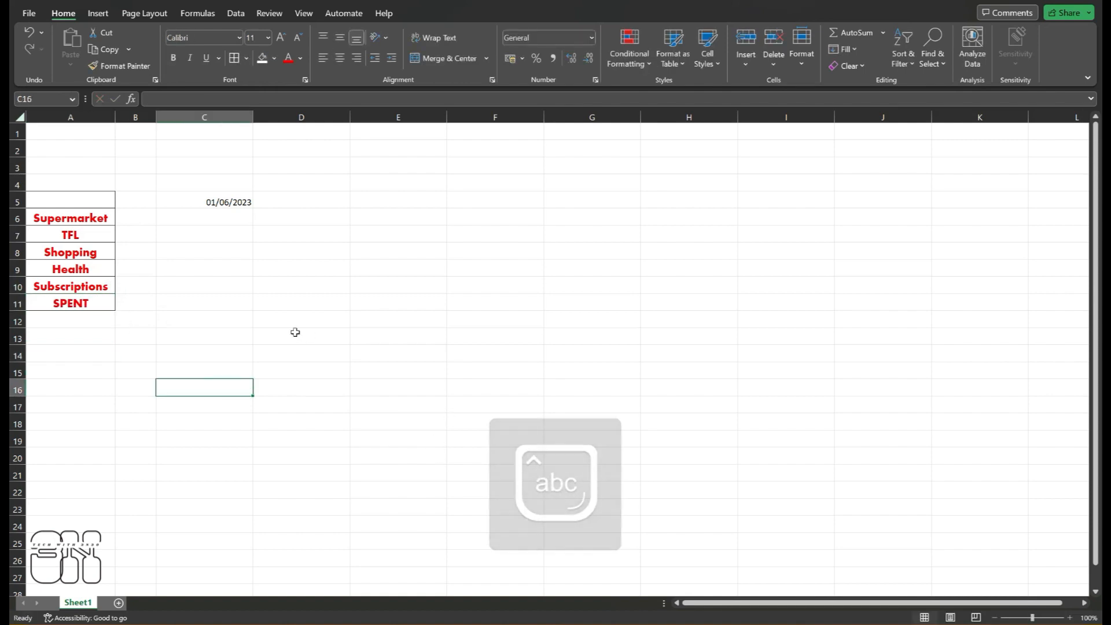
left_click(215, 201)
left_click_drag(256, 209, 326, 207)
left_click_drag(399, 206, 790, 199)
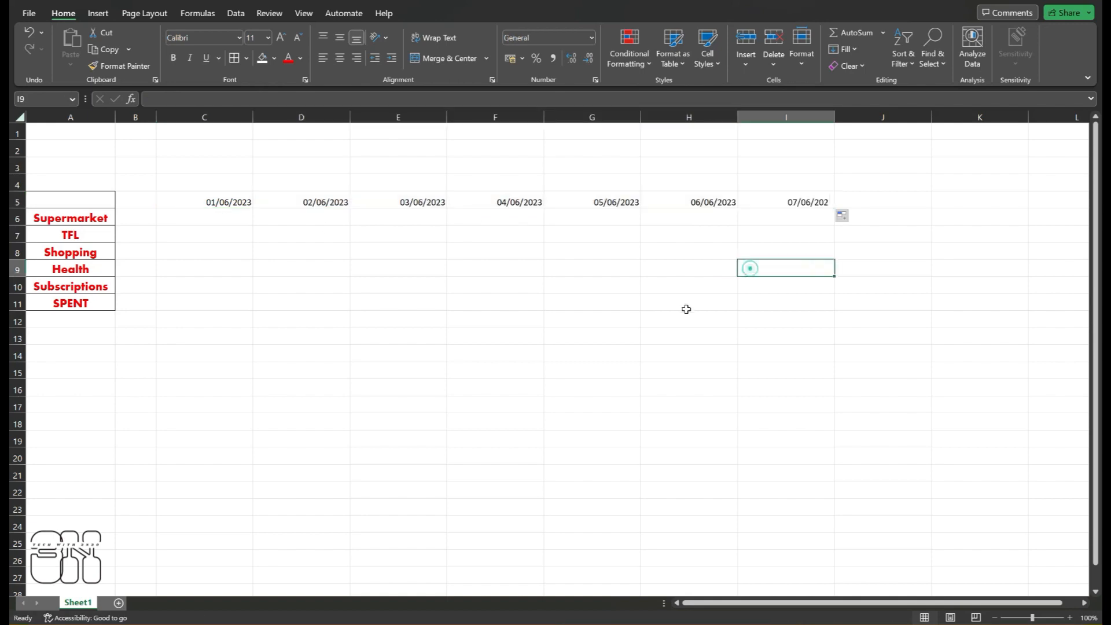
- Format the dates in C5:I5 with the long date type "14 March 2012" for the English (United Kingdom) locale
right_click(769, 204)
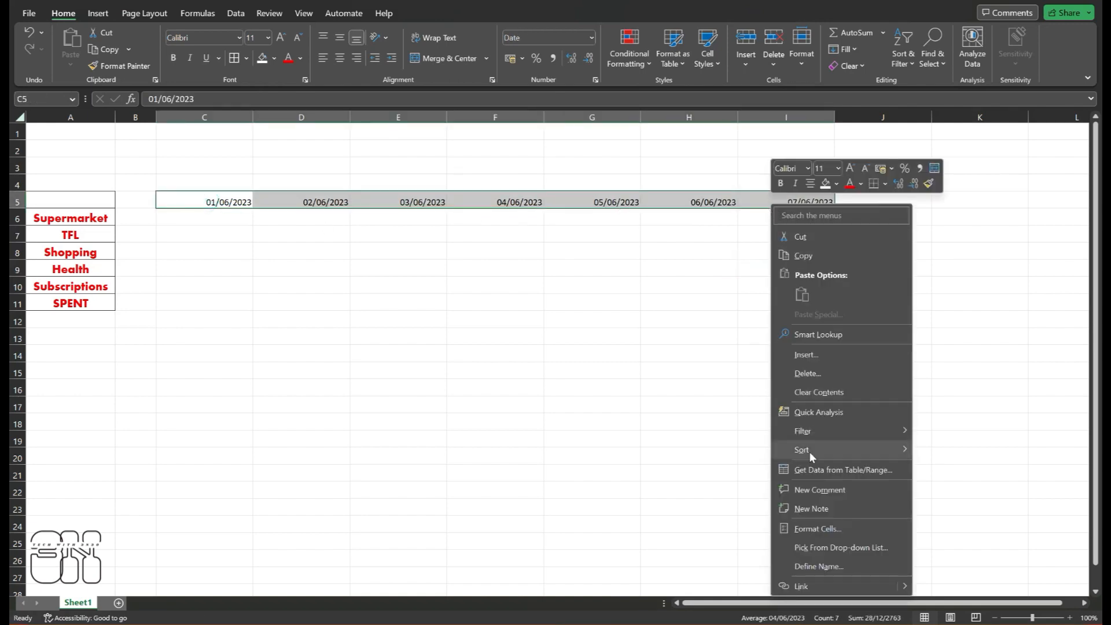
left_click(832, 530)
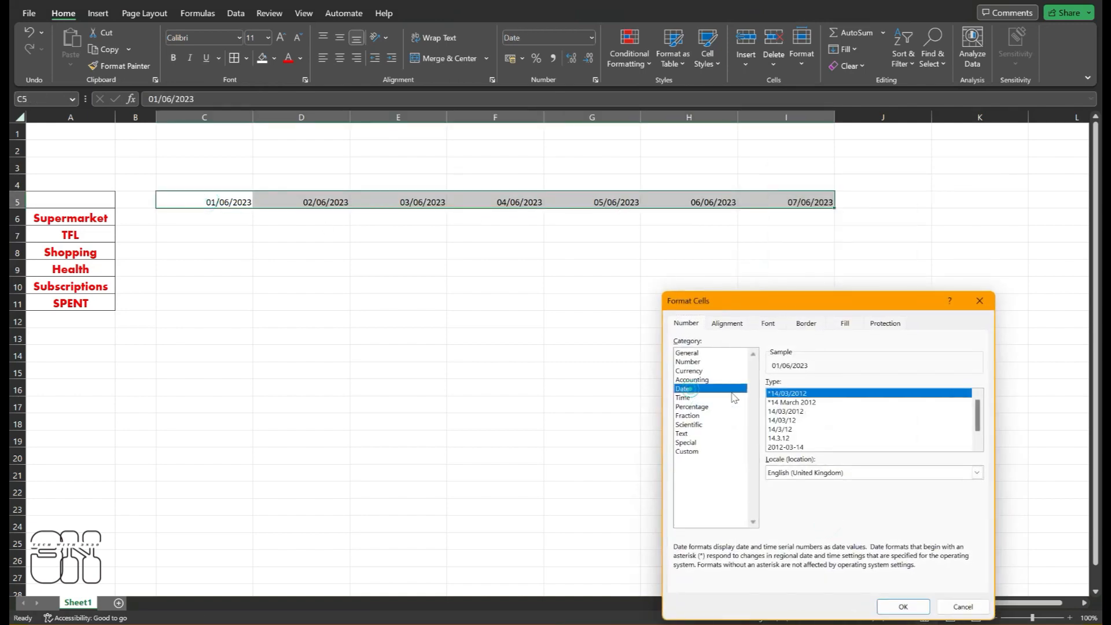
left_click(797, 403)
mouse_move(977, 416)
left_mouse_down()
mouse_move(978, 434)
mouse_move(977, 419)
left_mouse_up()
left_click(903, 607)
left_click(444, 315)
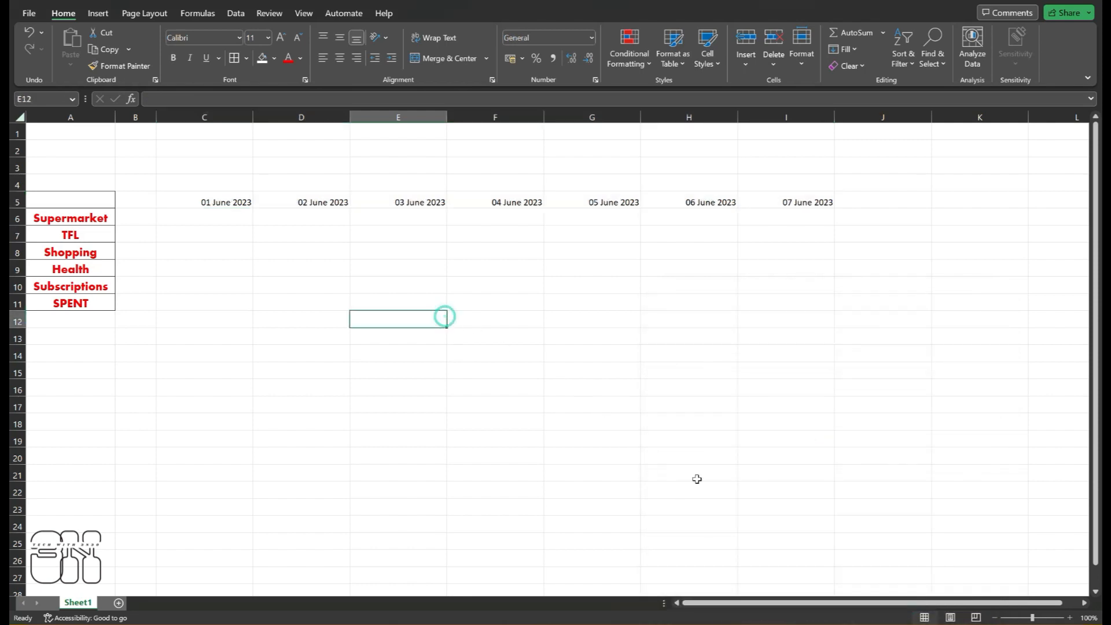
- Merge and centre C4:I4 above the dates and enter the heading "Week 1"
left_click_drag(723, 603, 400, 359)
left_click_drag(204, 180, 689, 191)
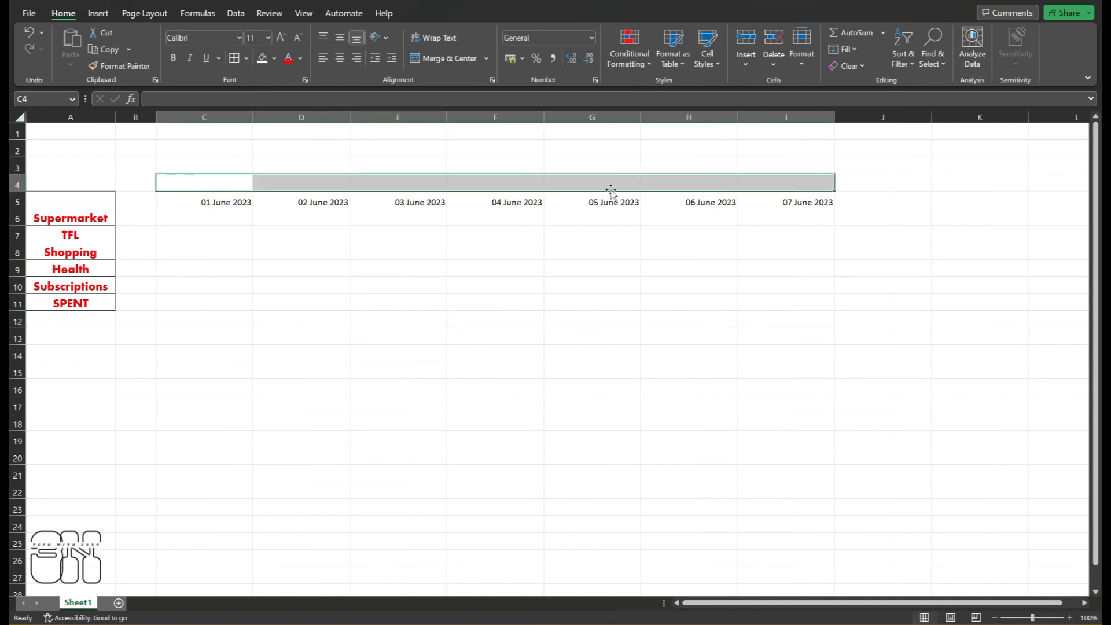
left_click(431, 59)
key("Caps_Lock")
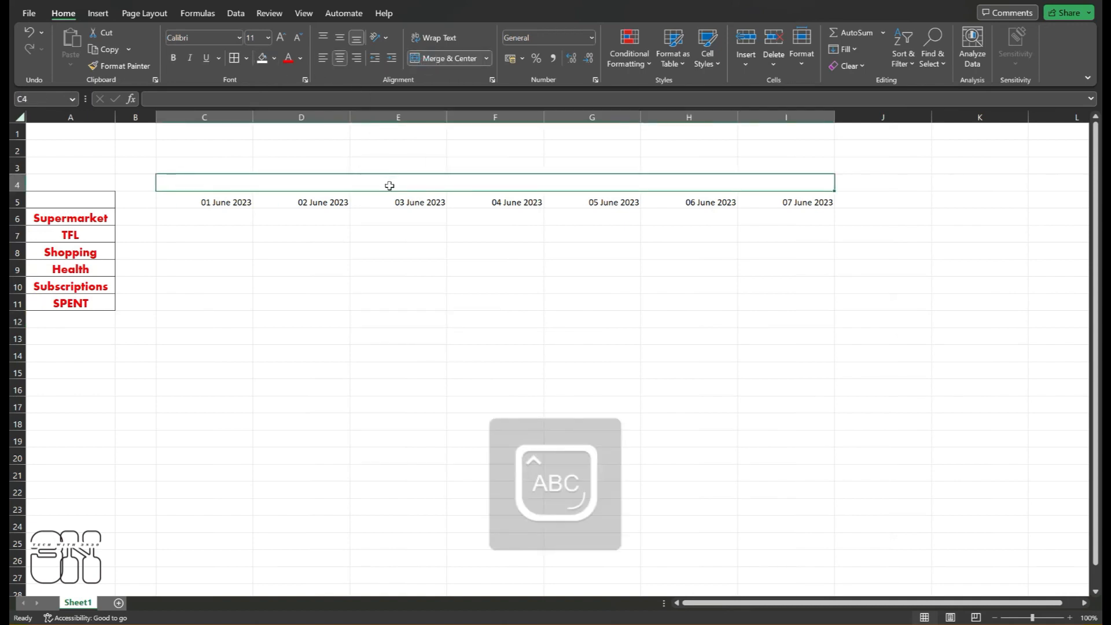
type("W")
key("Caps_Lock")
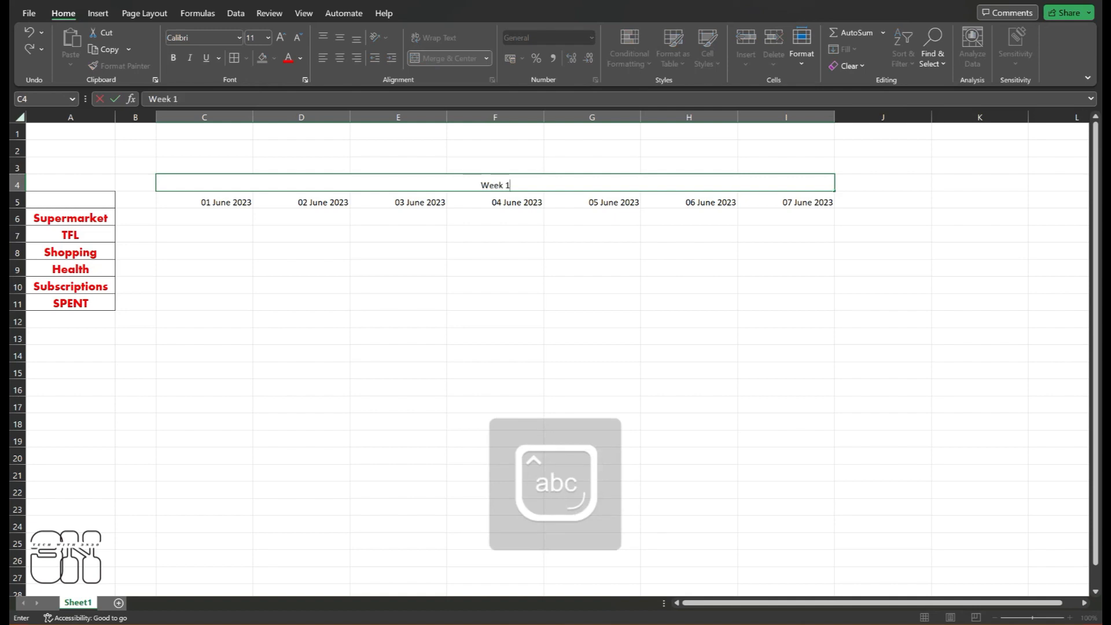
left_click(434, 281)
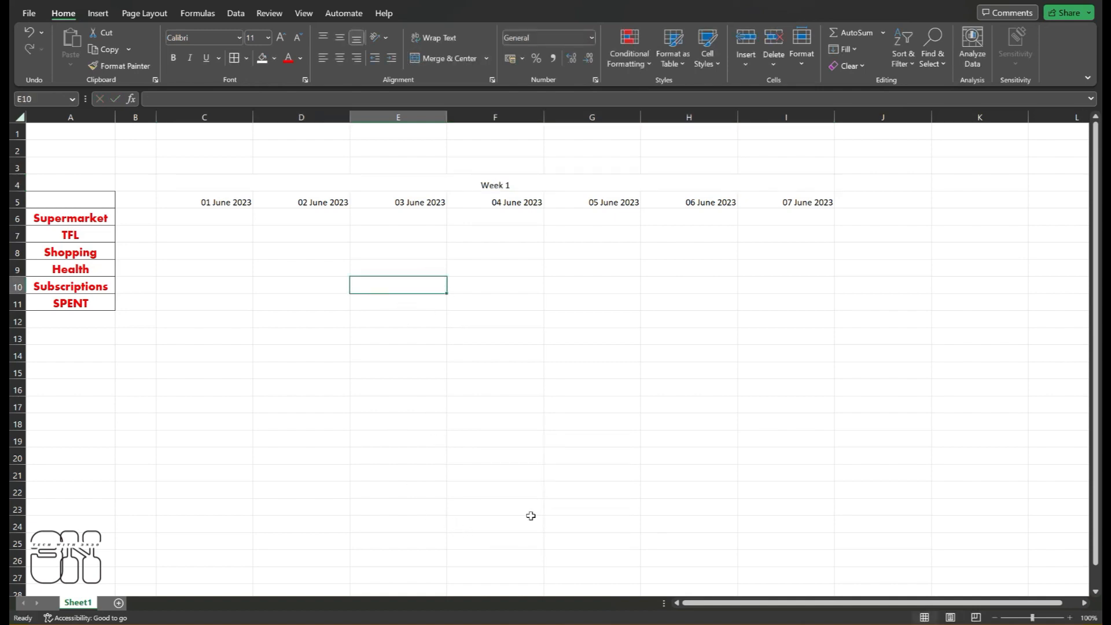
- Centre the contents of C5:I11 horizontally and make the date headings in C5:I5 bold
left_click_drag(184, 201, 817, 303)
left_click(340, 57)
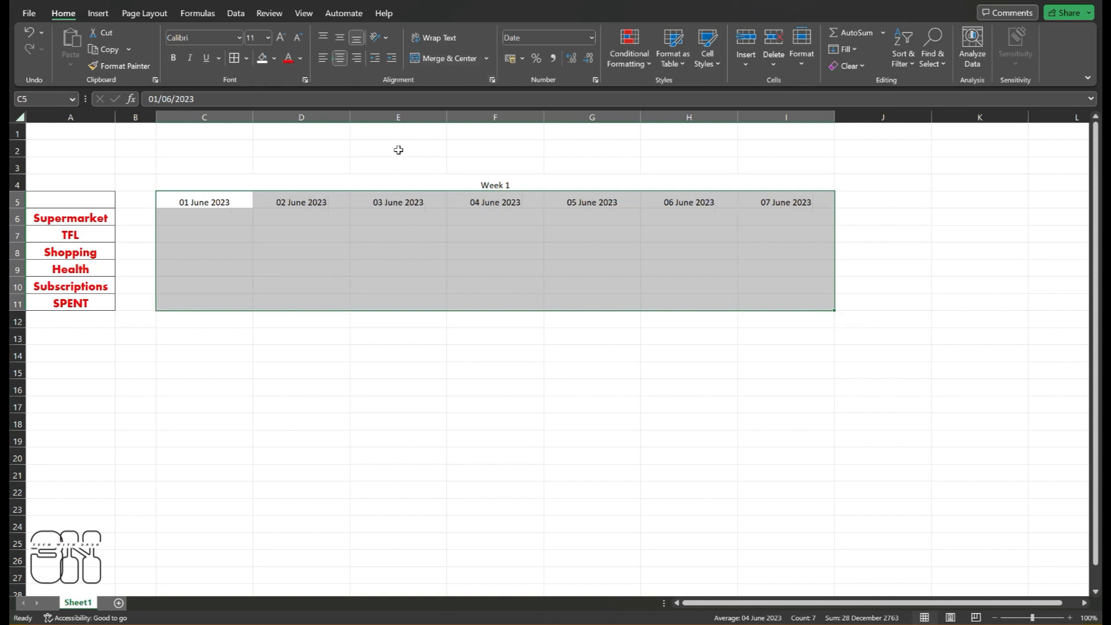
left_click(492, 339)
key("Caps_Lock")
left_click_drag(177, 200, 719, 208)
key("ctrl+b")
left_click(429, 277)
- Fill the merged Week 1 heading with standard yellow
left_click(404, 181)
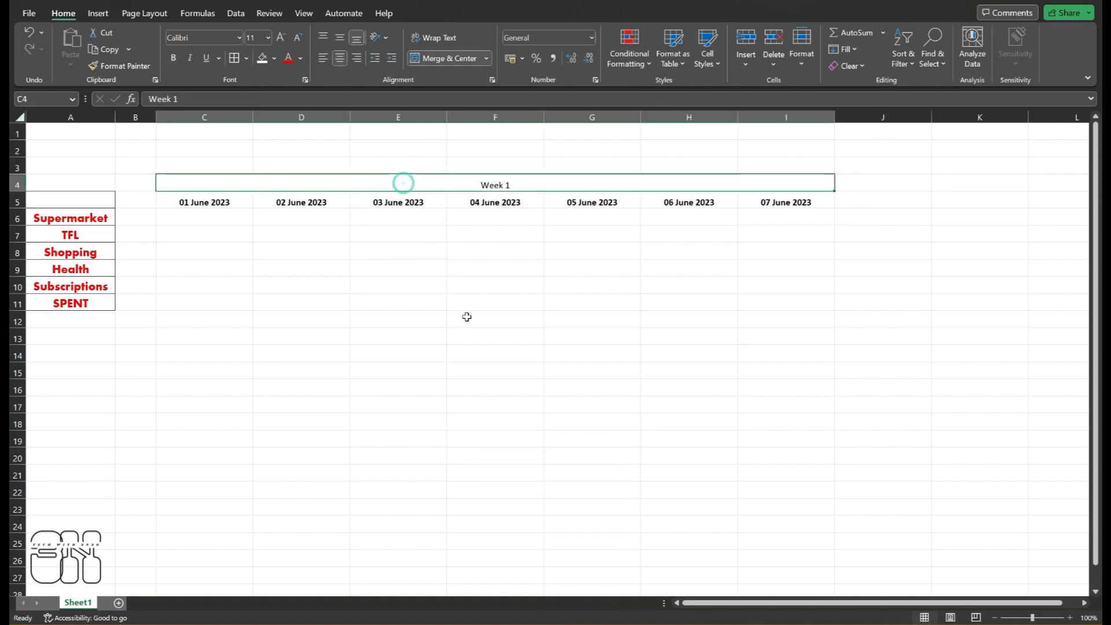
left_click(274, 58)
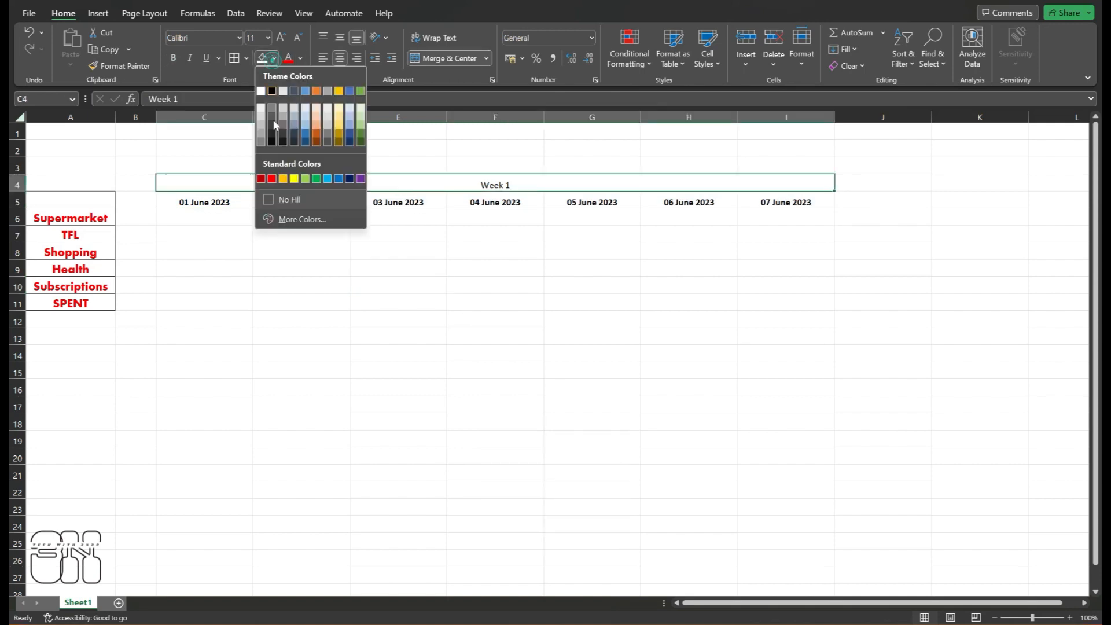
left_click(294, 179)
left_click(439, 315)
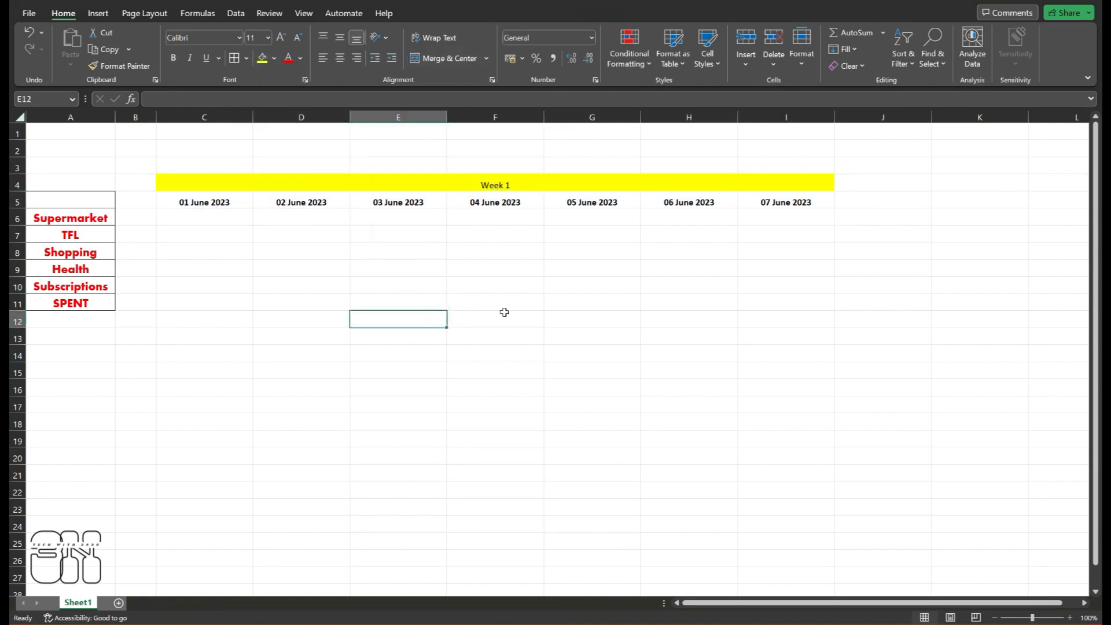
- Slightly reduce the height of row 3 above the Week 1 heading
left_click_drag(18, 174, 18, 168)
left_click(387, 376)
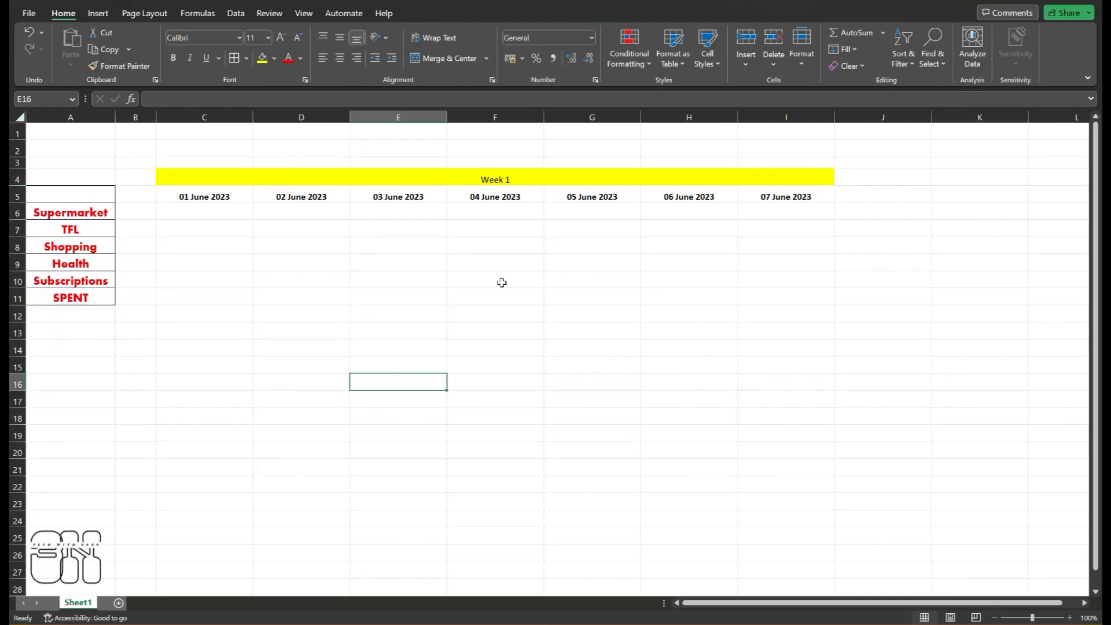
key("Caps_Lock")
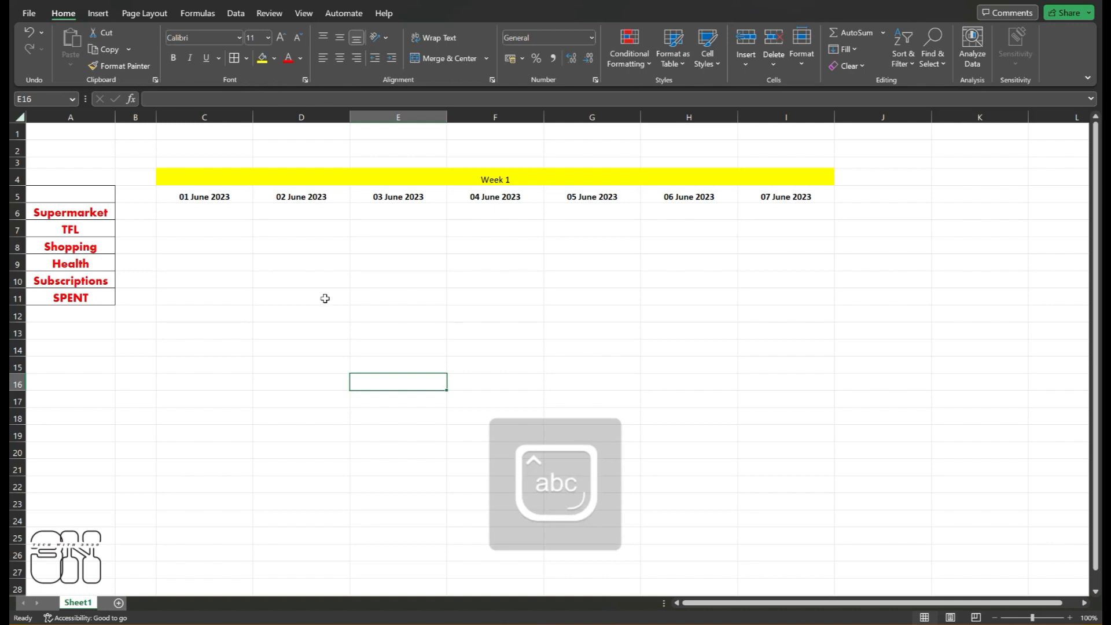
- Merge and centre J4:J11 beside the Week 1 block and fill the merged cell black as a separator
left_click_drag(711, 602, 727, 602)
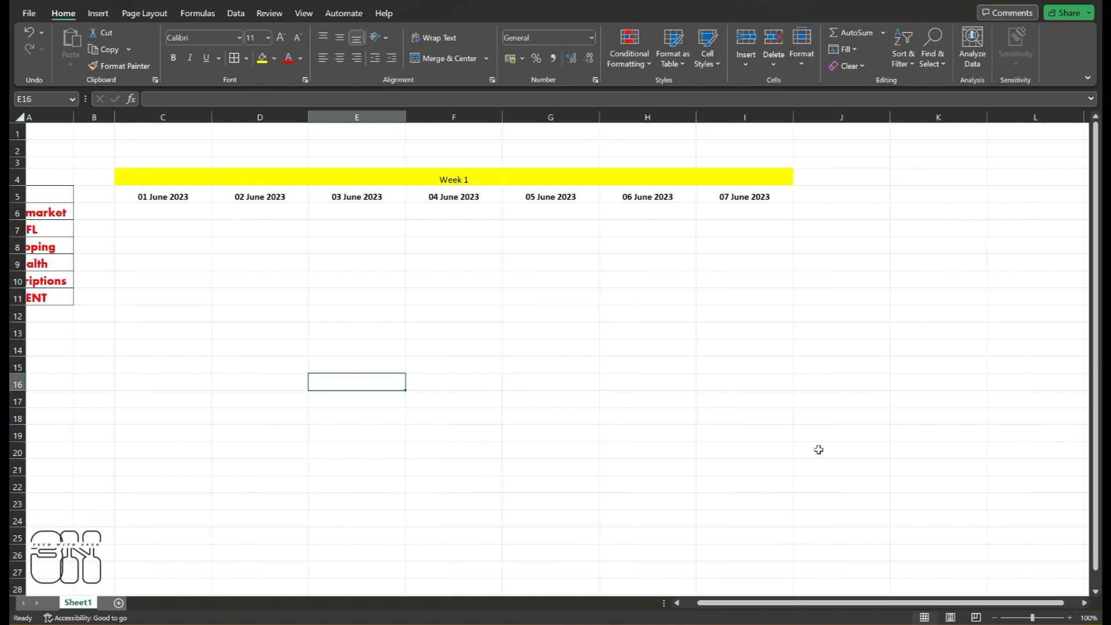
left_click_drag(811, 178, 821, 299)
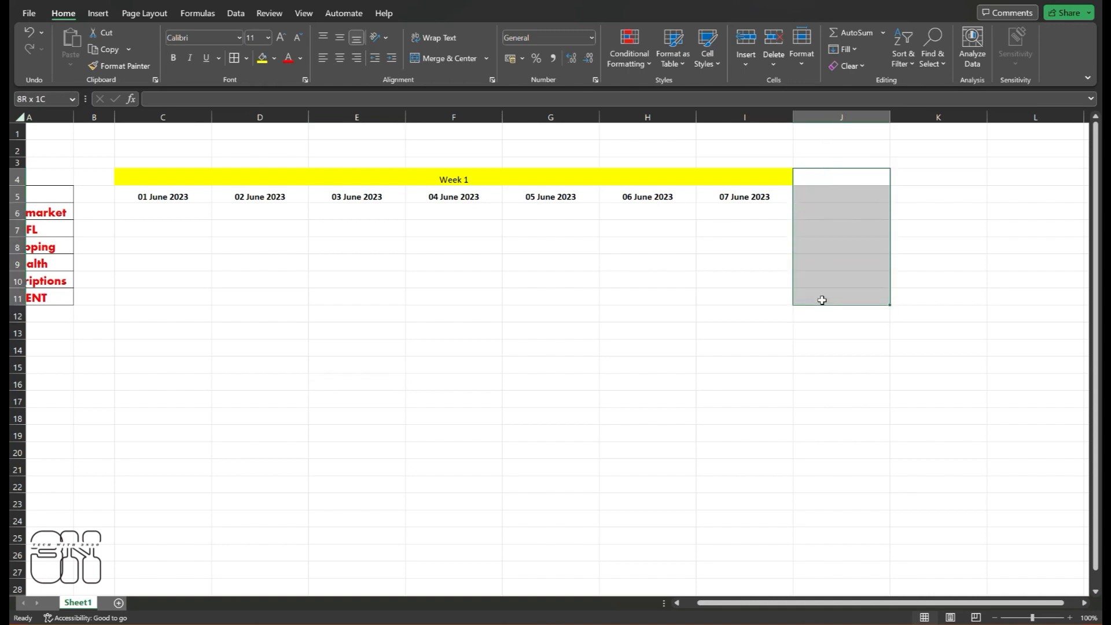
left_click(437, 60)
left_click(818, 376)
left_click(811, 196)
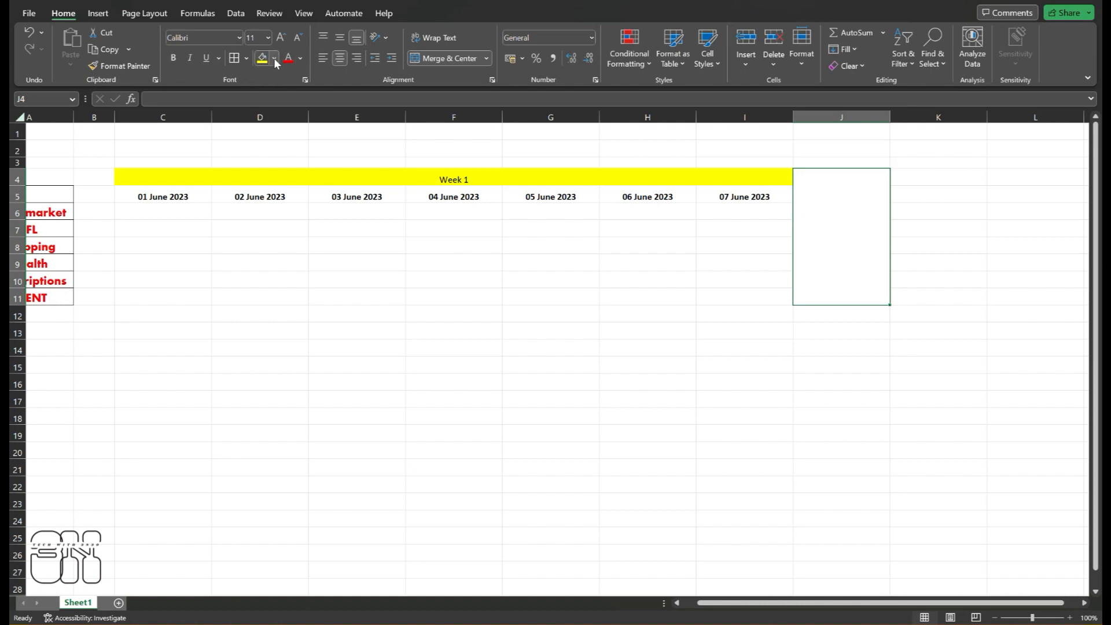
left_click(274, 58)
left_click(277, 89)
left_click(626, 365)
- Apply all borders to the Week 1 block C4:I11
left_click_drag(764, 602, 745, 602)
left_click_drag(169, 179, 777, 290)
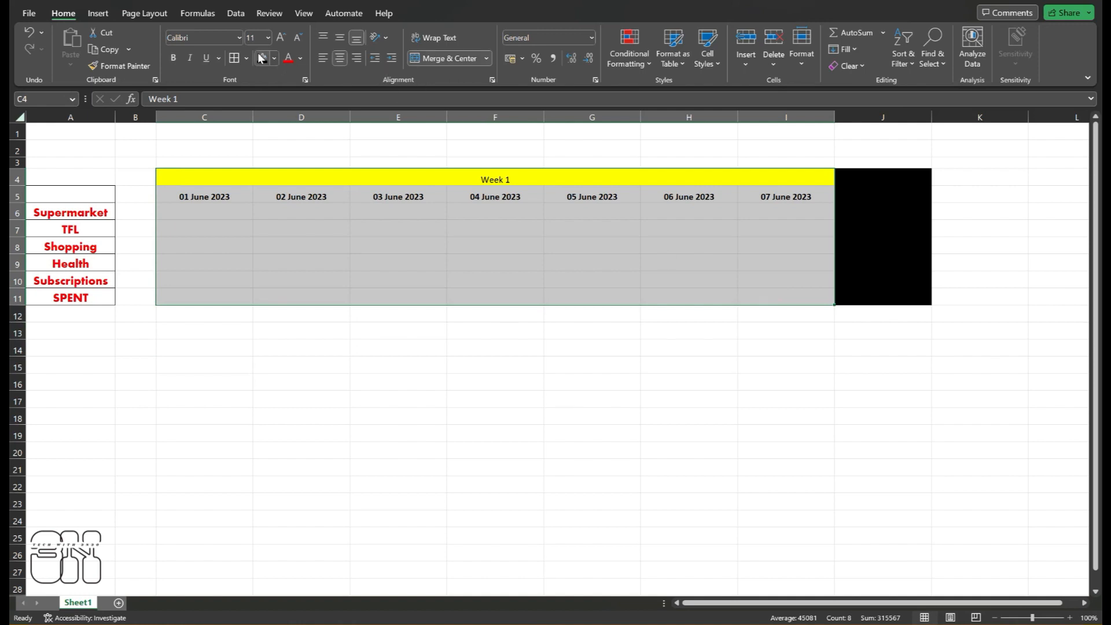
left_click(234, 57)
left_click(582, 398)
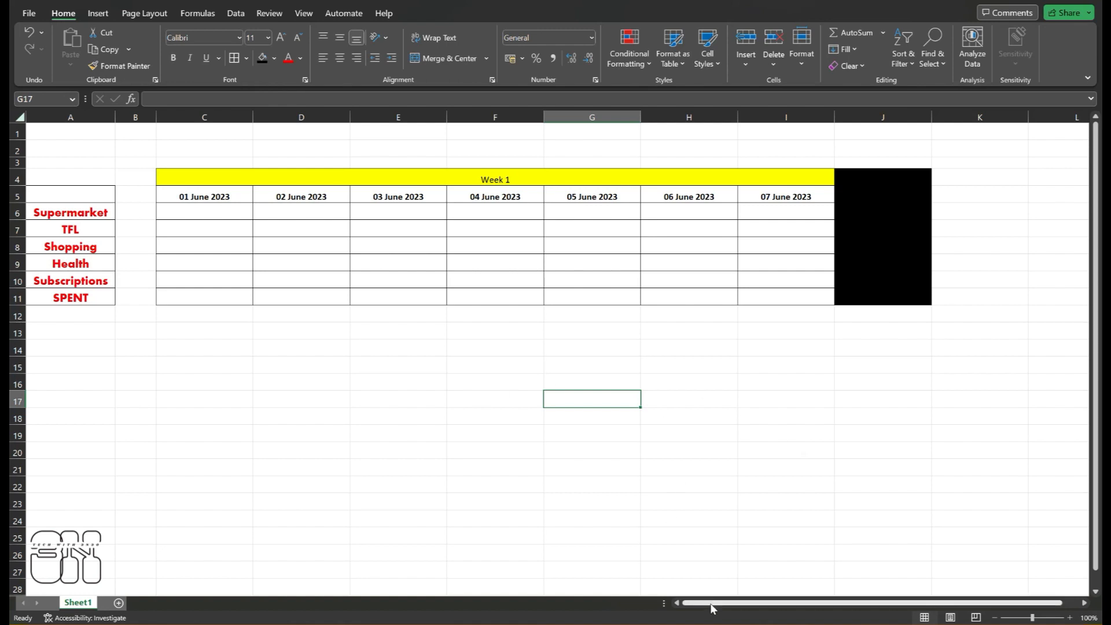
- Copy the Week 1 block C4:I11 and paste it at K4, beyond the black separator
left_click_drag(706, 605, 756, 604)
left_click(162, 177)
left_click(670, 300, "shift")
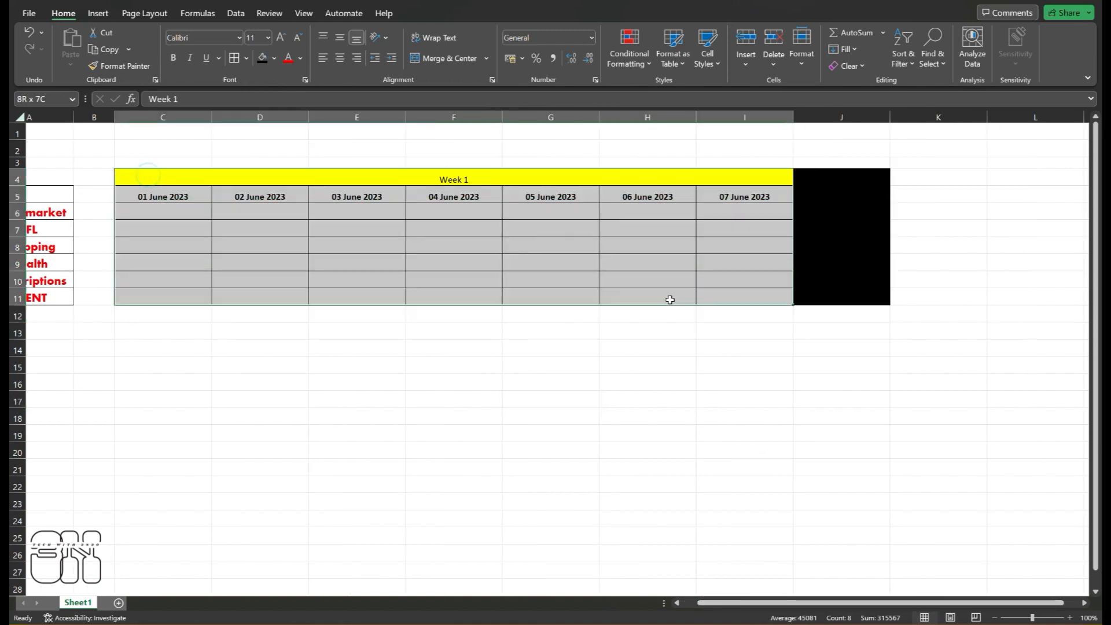
key("ctrl+c")
left_click(925, 175)
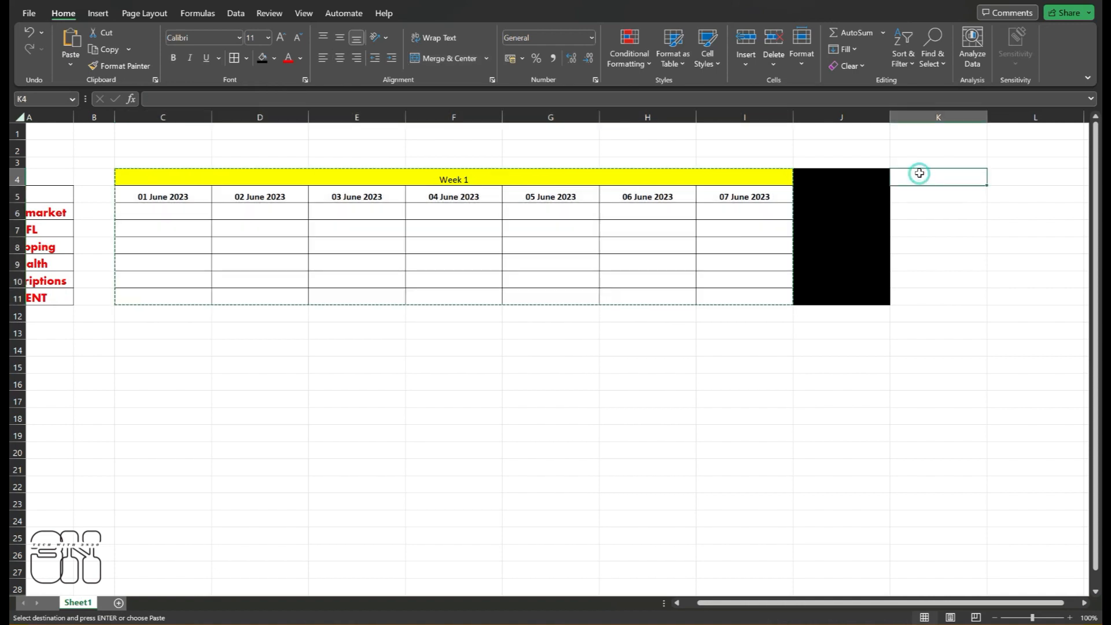
key("ctrl+v")
- Change the heading of the pasted block in K4 to "Week 2"
left_click_drag(828, 604, 966, 607)
left_click(870, 446)
double_click(769, 177)
key("BackSpace")
left_click(543, 348)
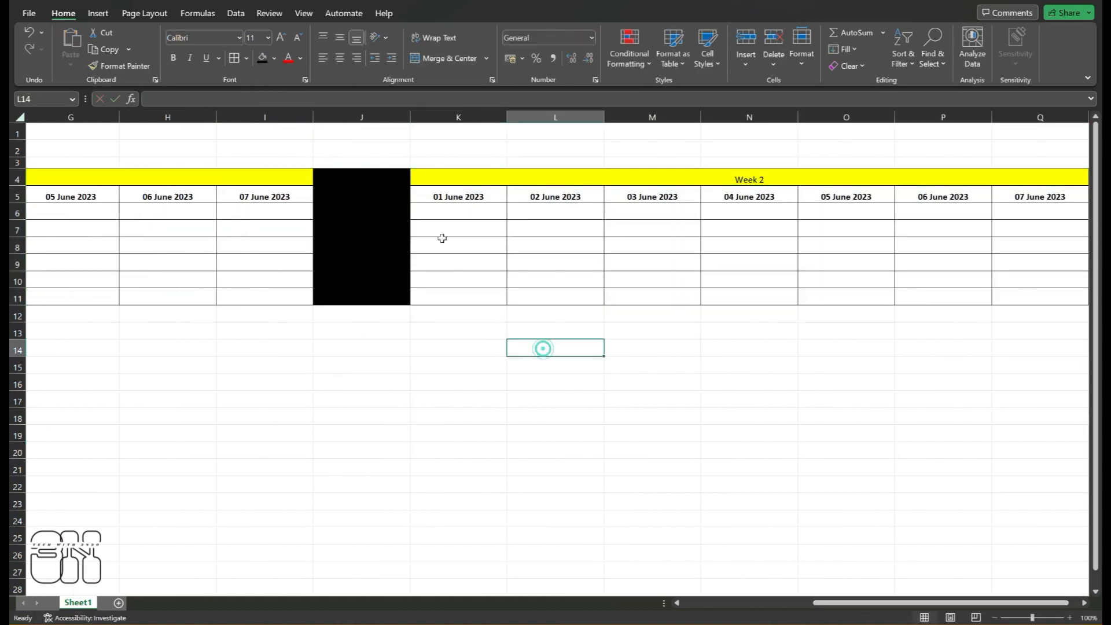
- Change the first date of the Week 2 block in K5 to 07/06/2023
left_click(464, 197)
double_click(440, 197)
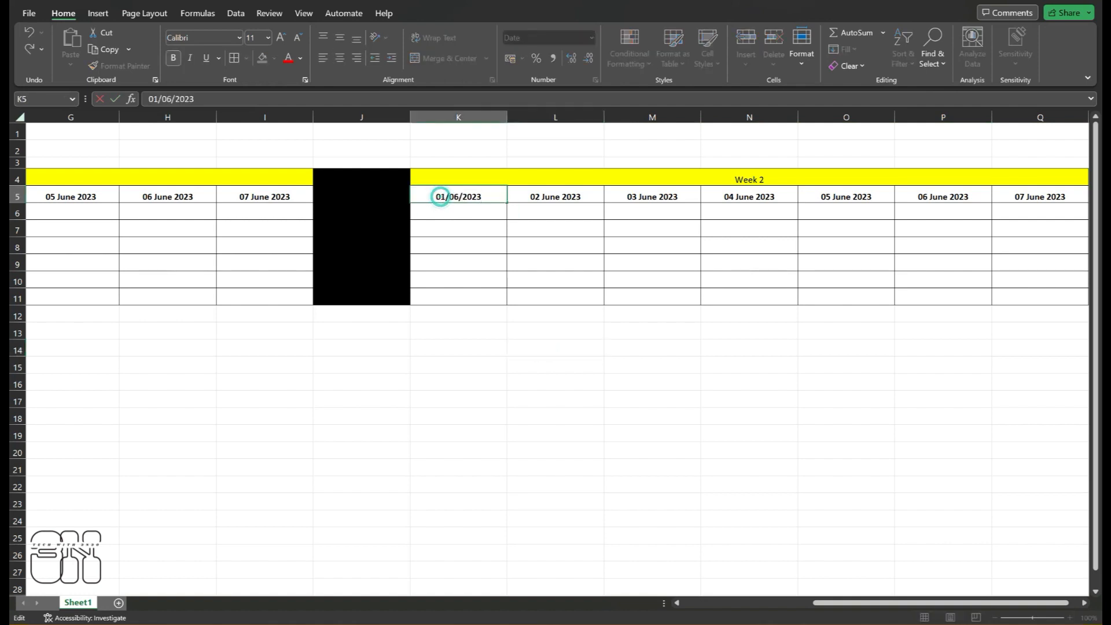
key("BackSpace")
type("7")
left_click(541, 349)
- Fill the date in K5 across to Q5 as a daily series ending at 13 June 2023
left_click(463, 197)
left_click_drag(507, 202, 1029, 201)
left_click_drag(862, 198, 771, 199)
left_click(738, 398)
- Copy the black separator in column J and paste it at R4, after the Week 2 block
left_click_drag(891, 603, 834, 601)
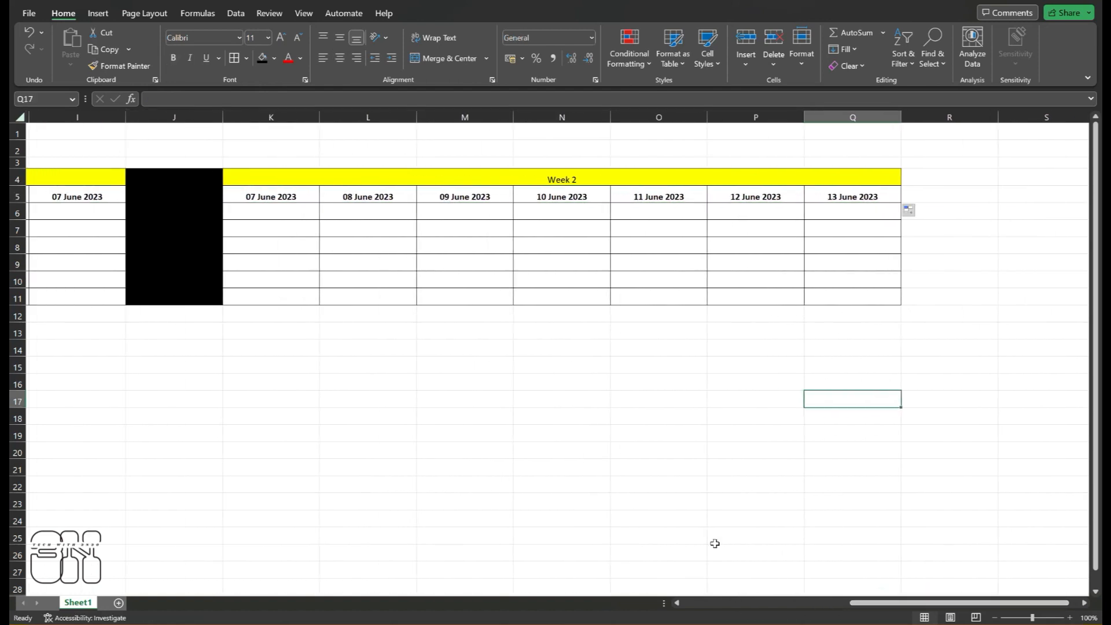
left_click(183, 263)
key("ctrl+c")
left_click(926, 182)
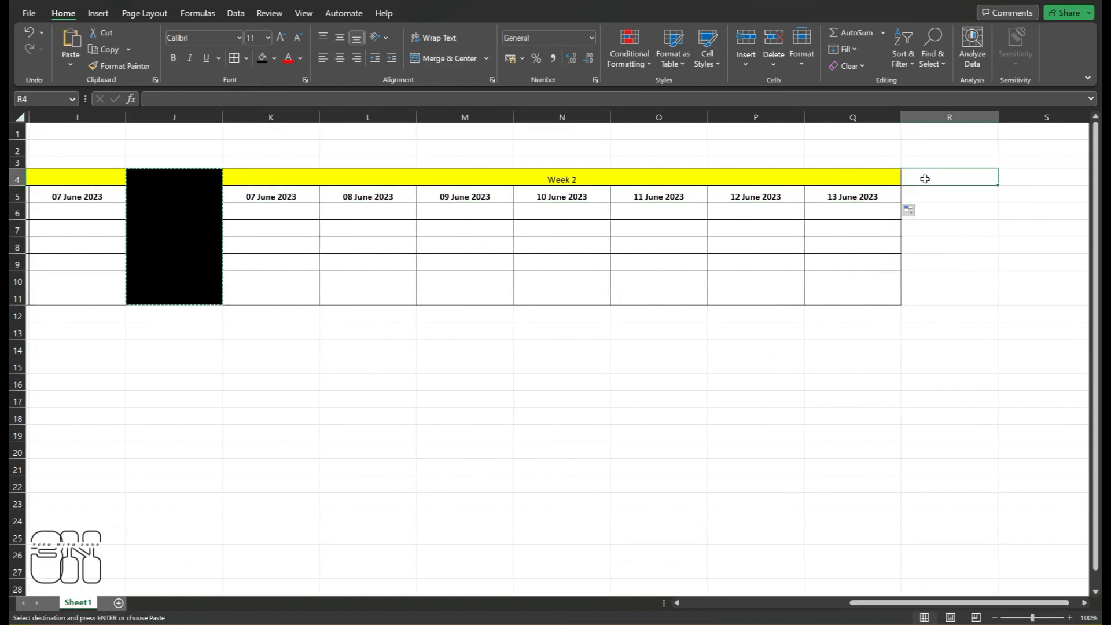
key("ctrl+v")
left_click(898, 535)
- Set the Week 2 heading's font colour to Automatic and its fill to the base theme green
scroll(902, 538, "right", 1)
left_click_drag(259, 175, 789, 296)
left_click(672, 180)
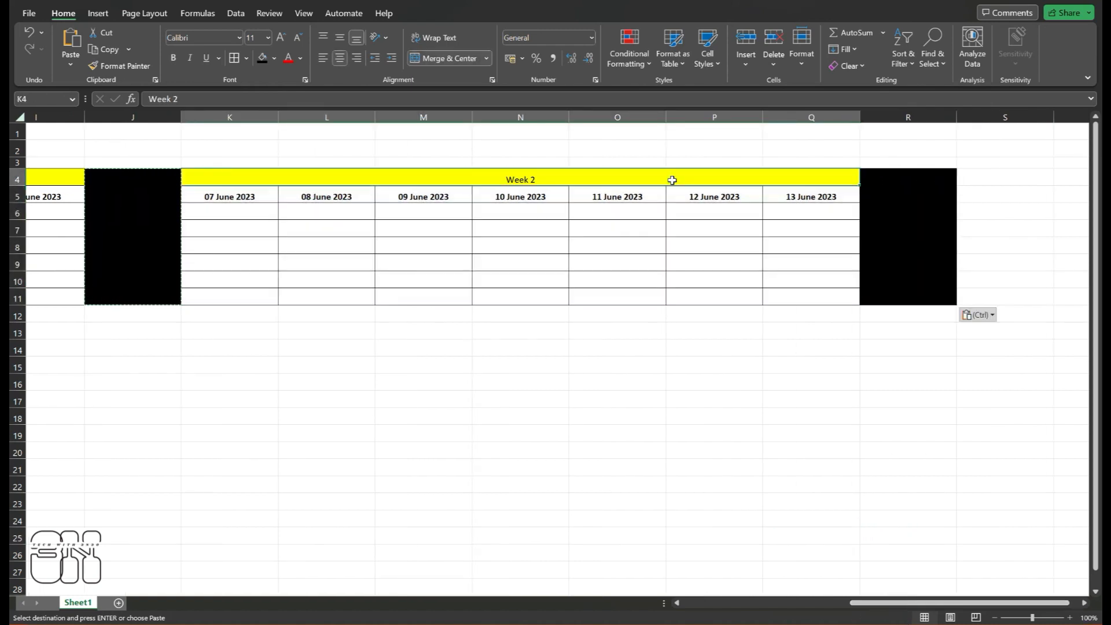
left_click(300, 59)
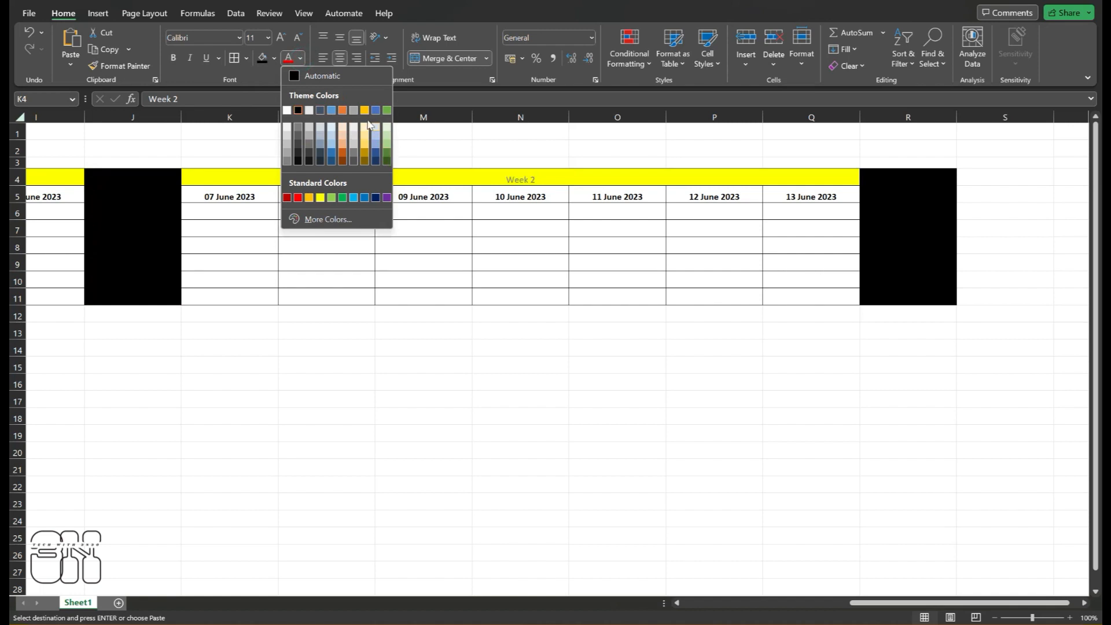
left_click(301, 75)
left_click(273, 58)
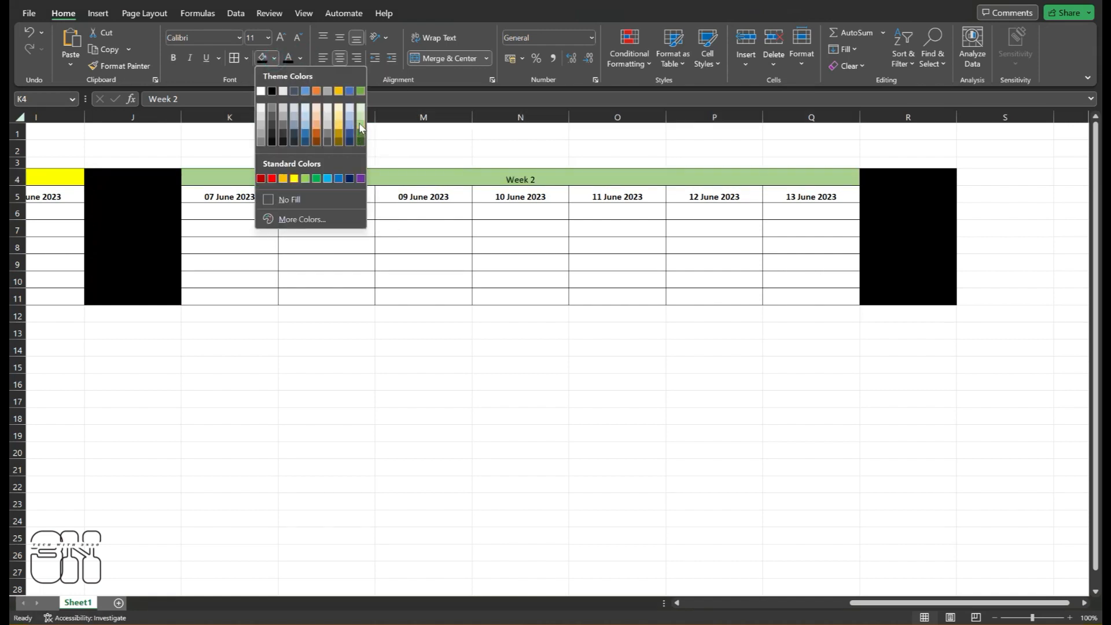
left_click(360, 91)
left_click(617, 316)
- Copy the Week 2 block K4:Q11 and paste it at S4, after the second black separator
scroll(159, 171, "right", 1)
left_click_drag(159, 171, 731, 296)
key("ctrl+c")
left_click(953, 174)
key("ctrl+v")
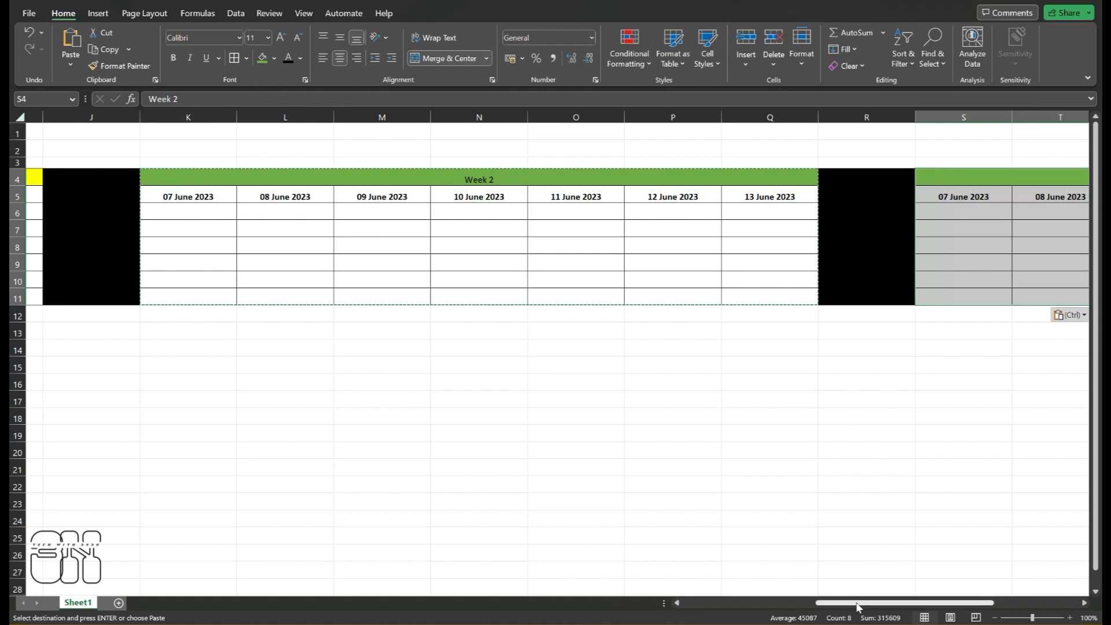
left_click_drag(856, 603, 970, 603)
left_click(691, 419)
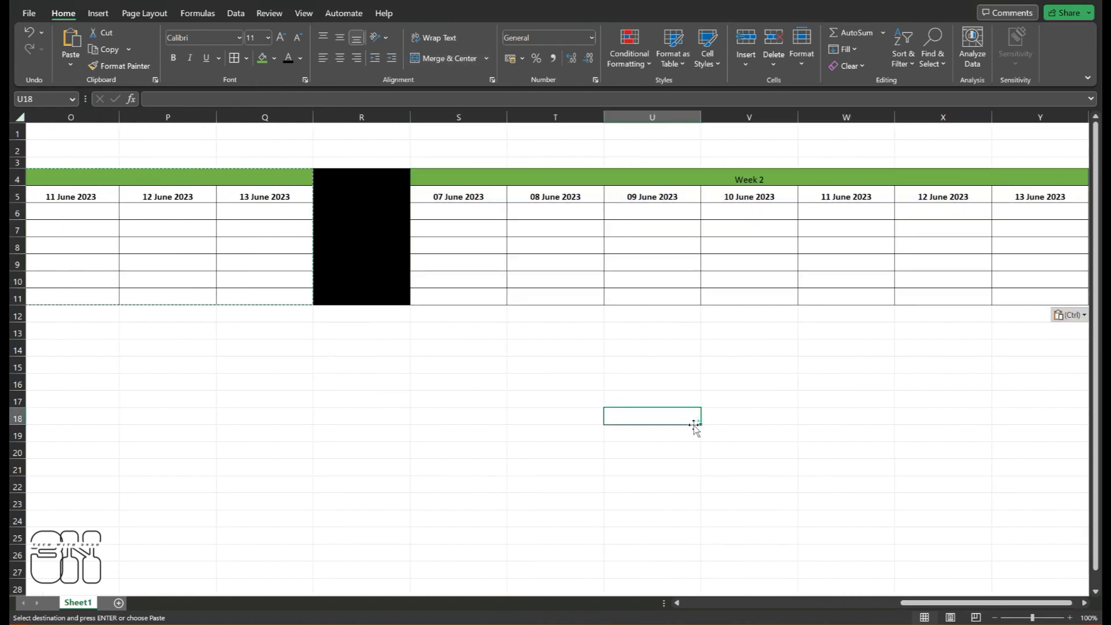
- Change the first date of the newly pasted block in S5 to 14/06/2023
double_click(440, 196)
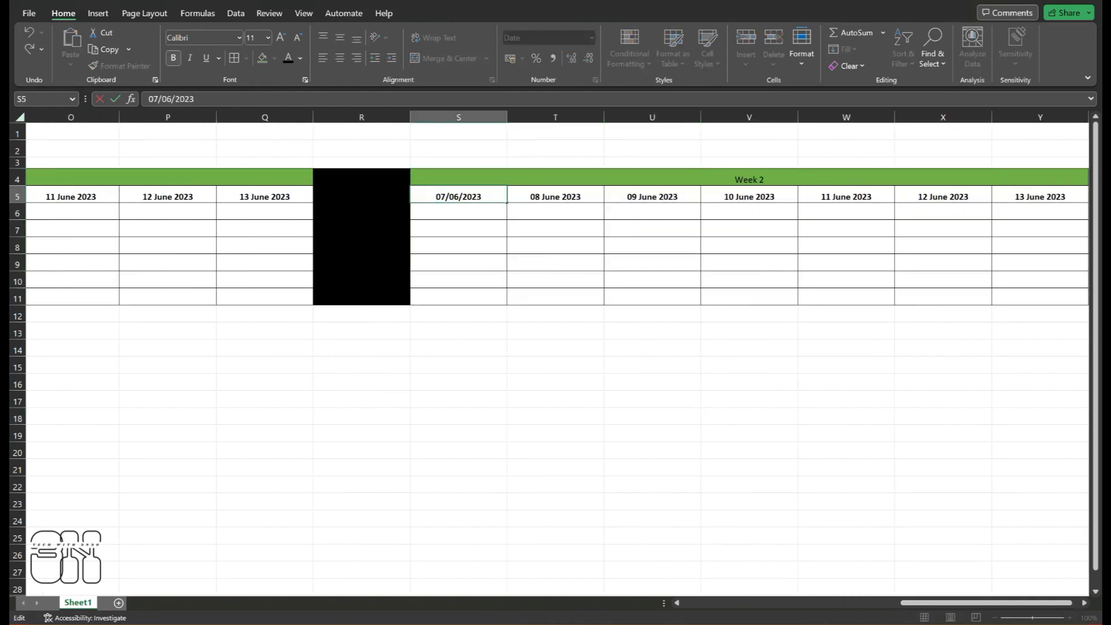
key("Delete")
type("14")
left_click(475, 316)
- Fill the date in S5 across to Y5 as a daily series ending at 20 June 2023
left_click(484, 196)
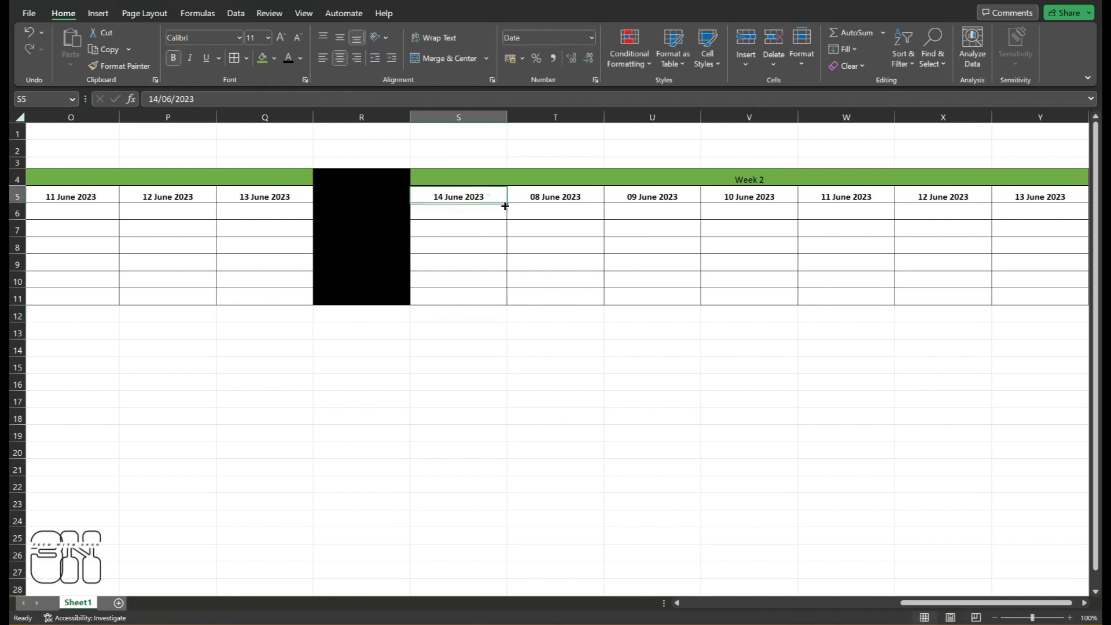
left_click_drag(506, 201, 1069, 199)
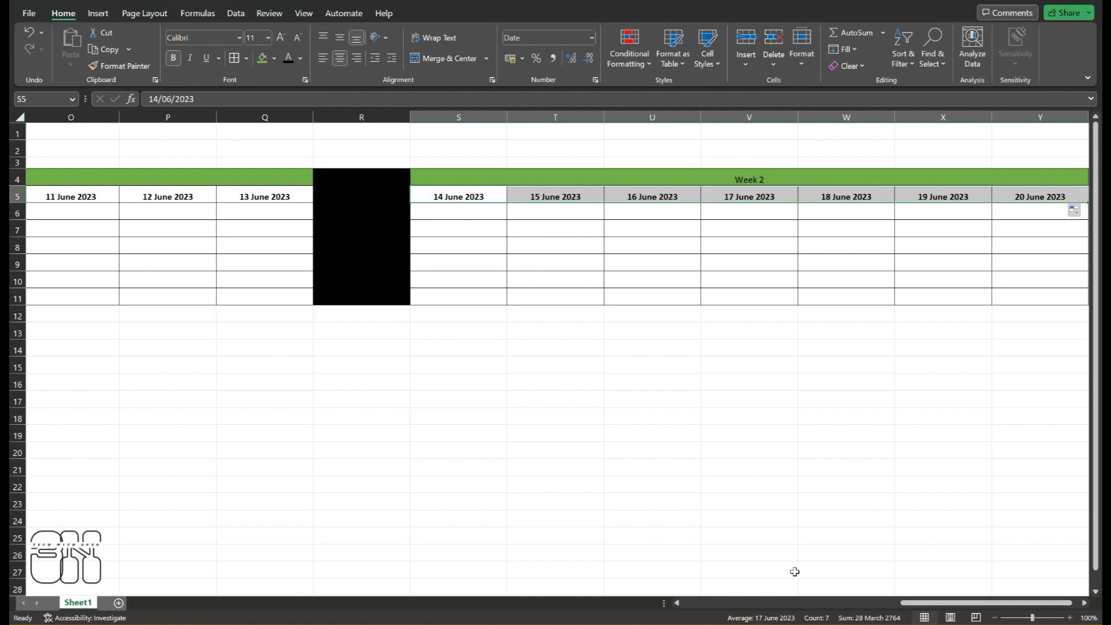
scroll(983, 602, "right", 1)
left_click(843, 475)
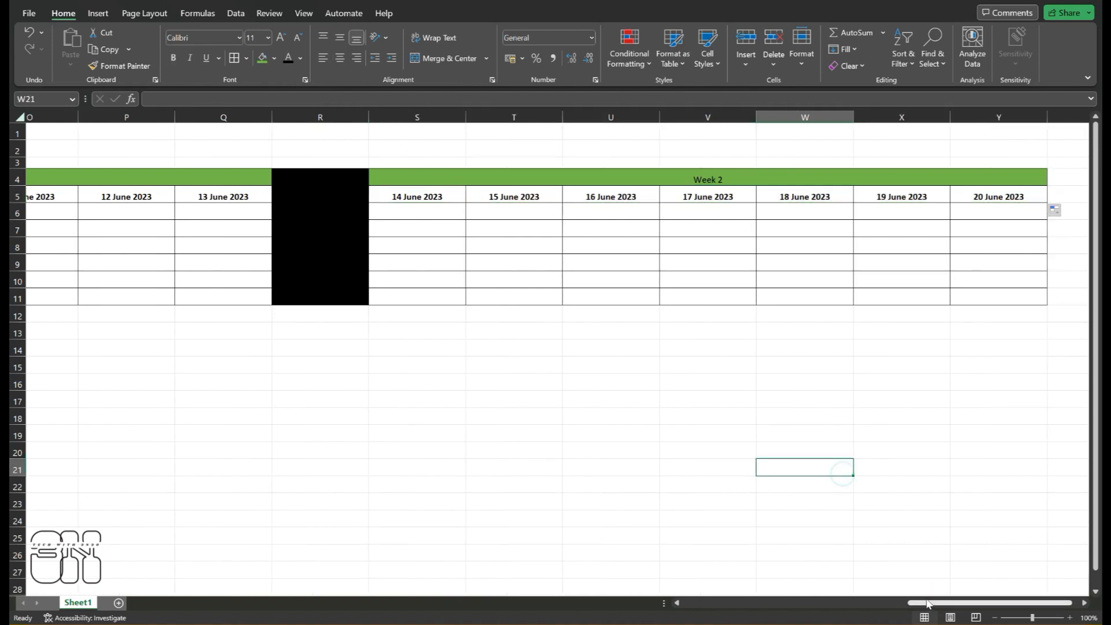
- Change the first Week 2 date in K5 to 08/06/2023 and fill the daily series across to Q5
left_click_drag(927, 603, 781, 603)
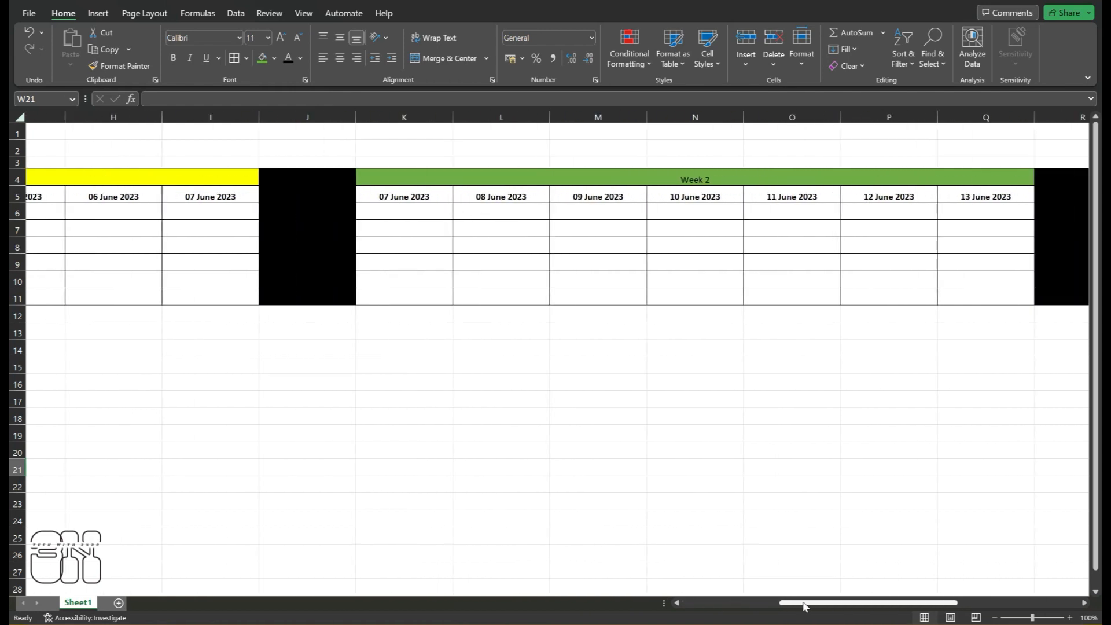
left_click(392, 194)
key("BackSpace")
type("8/06/")
left_click(458, 320)
left_click(397, 198)
left_click_drag(453, 202, 985, 200)
left_click(861, 501)
- Change the third block's first date in S5 to 15/06/2023 and fill the daily series across to Y5
left_click_drag(866, 602, 972, 602)
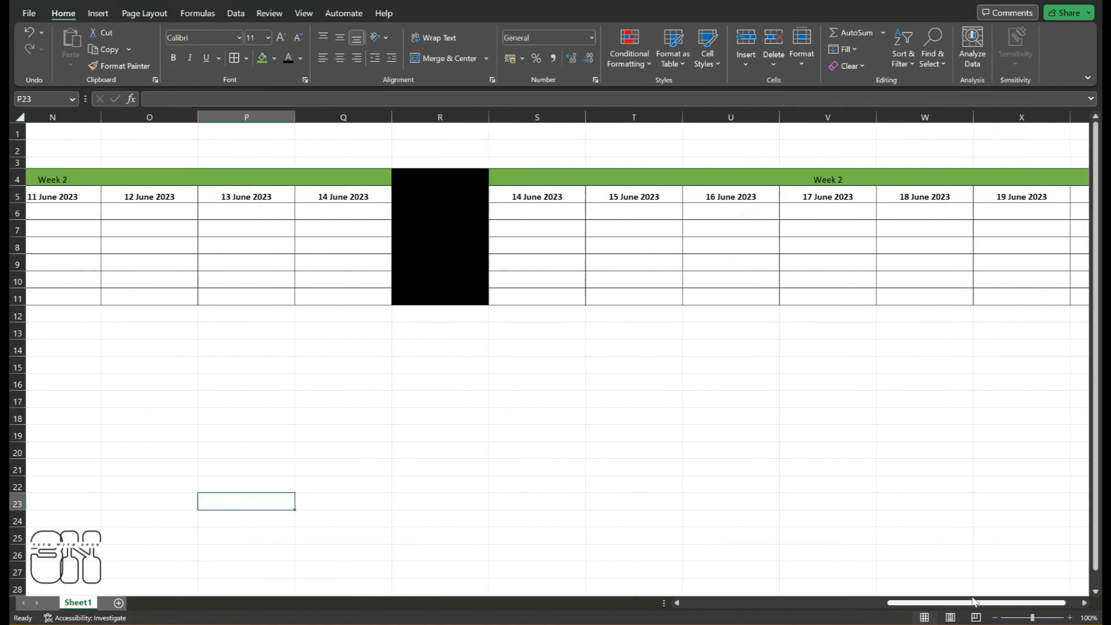
double_click(528, 197)
key("BackSpace")
type("5/06/")
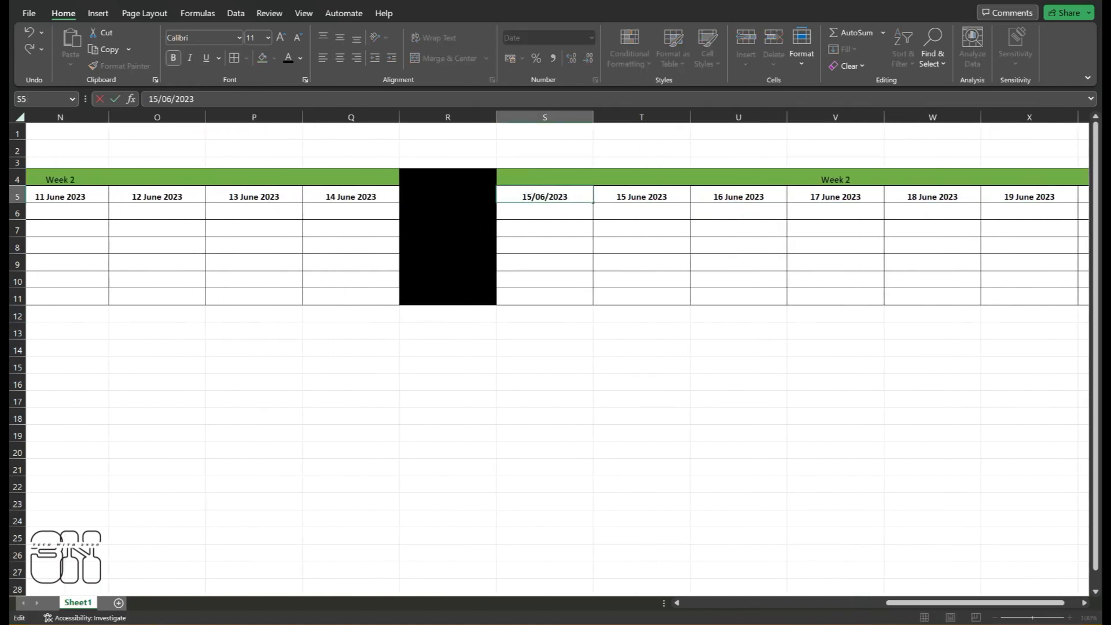
left_click_drag(647, 280, 652, 291)
left_click(562, 197)
left_click_drag(594, 202, 868, 199)
left_click(862, 383)
- Copy the black separator in column R and paste it at Z4, after the third date block
left_click(182, 195)
key("ctrl+c")
left_click(920, 179)
key("ctrl+v")
left_click(945, 412)
- Copy the third date block S4:Y11 and paste it at AA4, after the new black separator
scroll(958, 585, "left", 1)
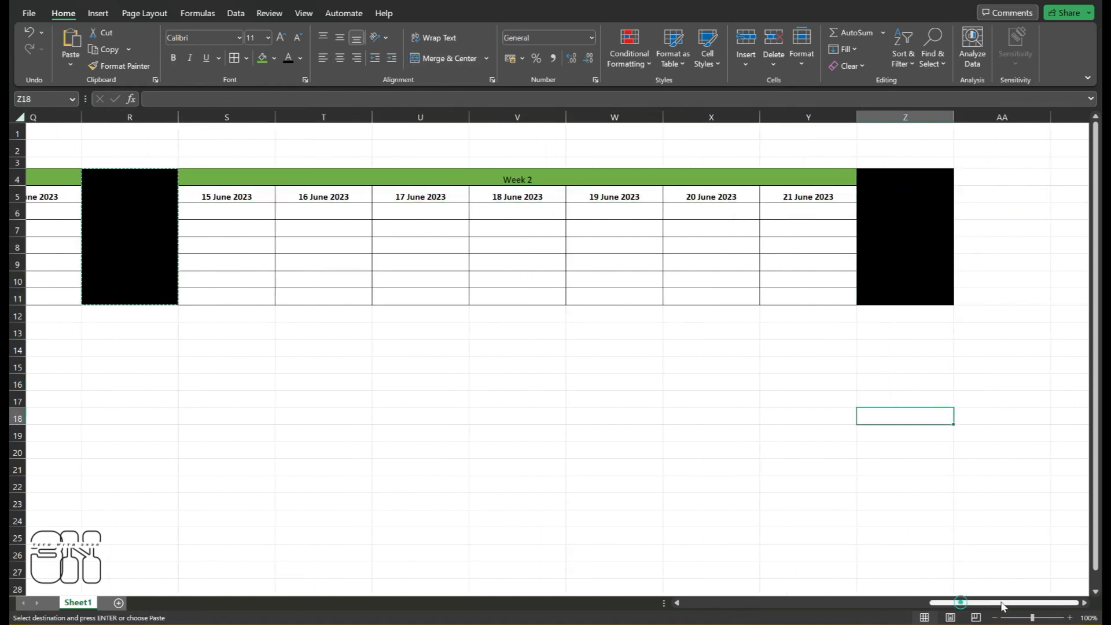
left_click(769, 428)
left_click_drag(202, 174, 770, 298)
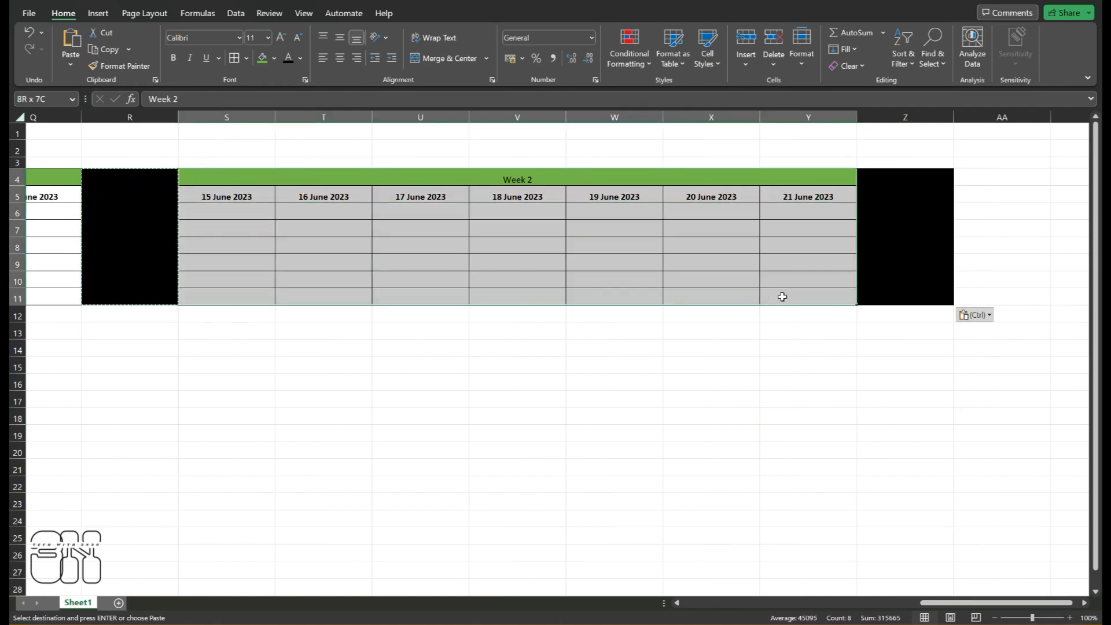
key("ctrl+c")
left_click(979, 176)
key("ctrl+v")
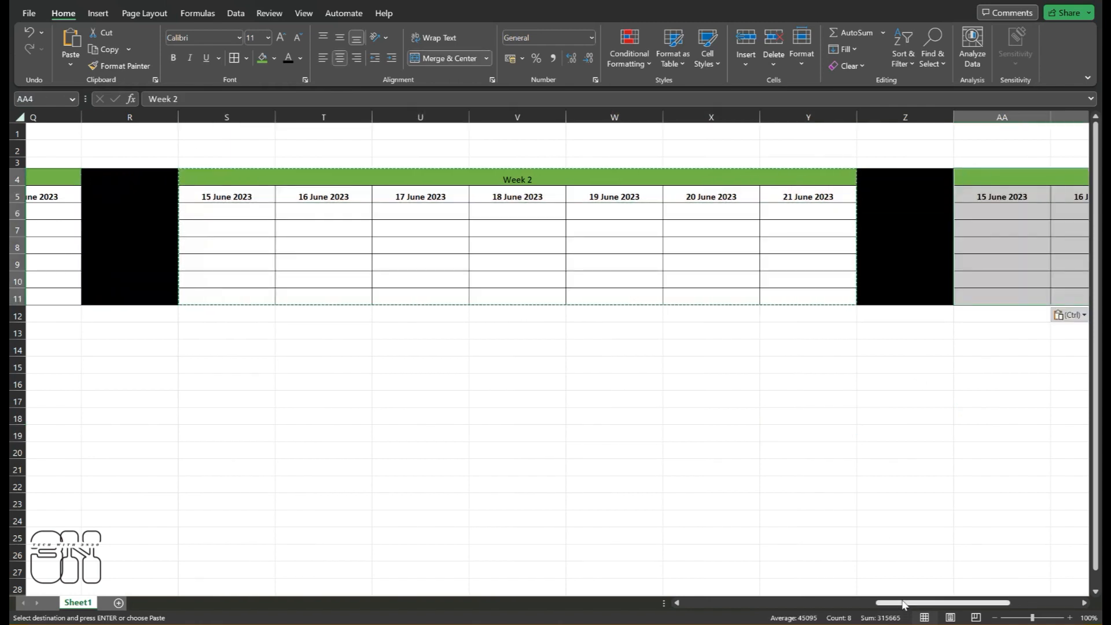
- Change the fourth block's first date in AA5 to 22/06/2023 and fill the daily series across to AG5
left_click_drag(902, 605, 970, 604)
double_click(464, 198)
key("BackSpace")
key("BackSpace")
type("22")
left_click(511, 333)
left_click(492, 197)
left_click_drag(529, 203, 883, 195)
left_click(816, 398)
- Rename the heading above the 15 to 21 June block as Week 3
left_click_drag(972, 605, 844, 604)
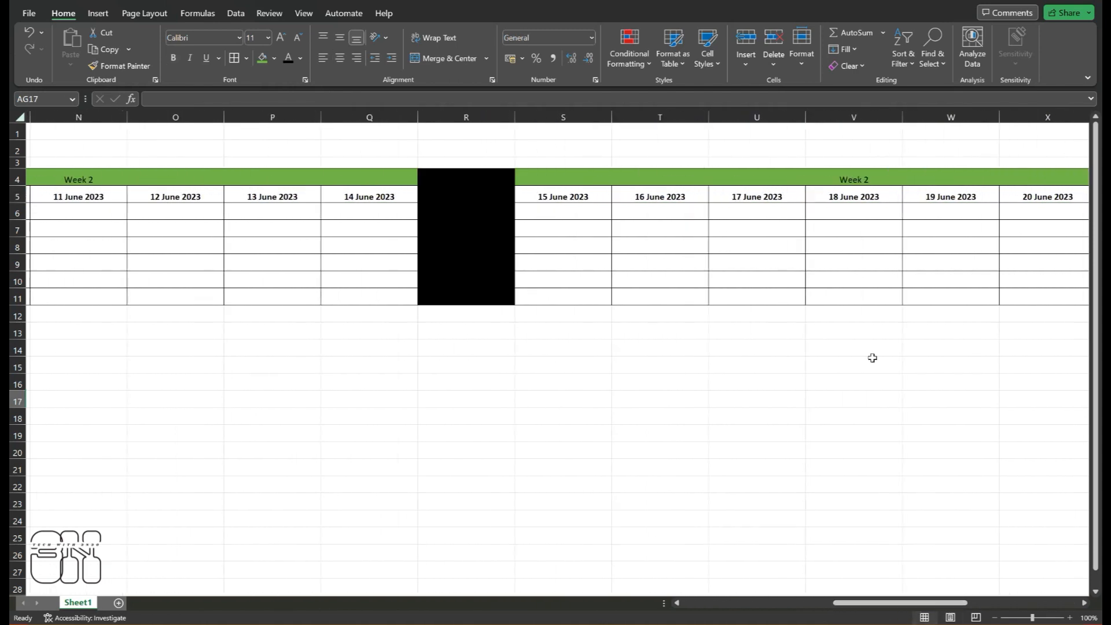
double_click(876, 175)
left_click(814, 350)
key("Caps_Lock")
key("Caps_Lock")
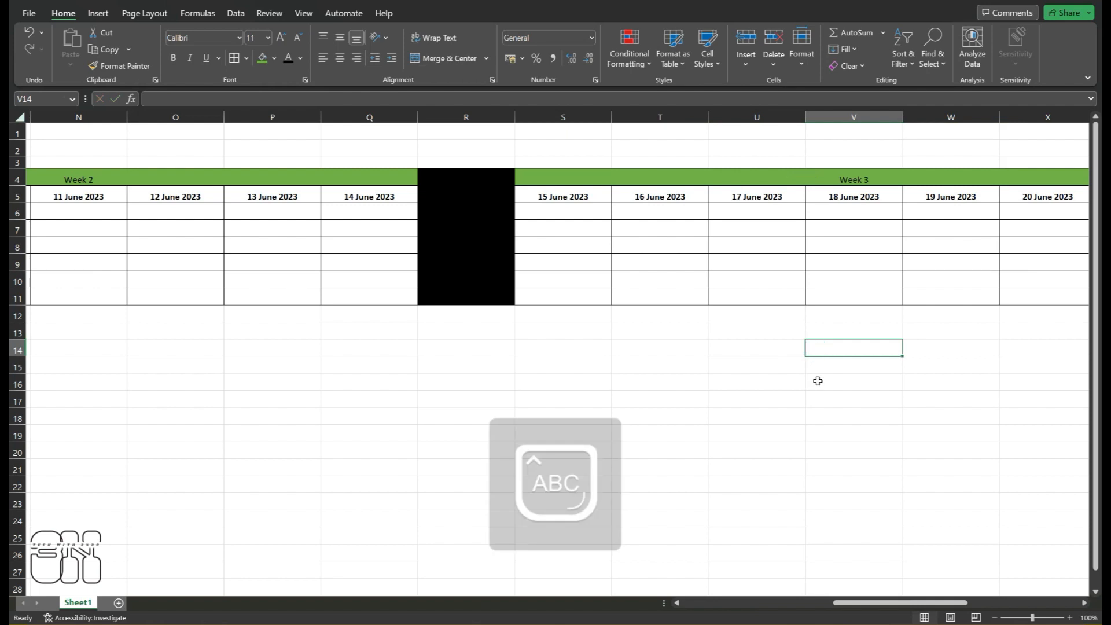
- Fill the Week 3 heading with the lighter base theme blue
left_click(597, 179)
left_click(274, 58)
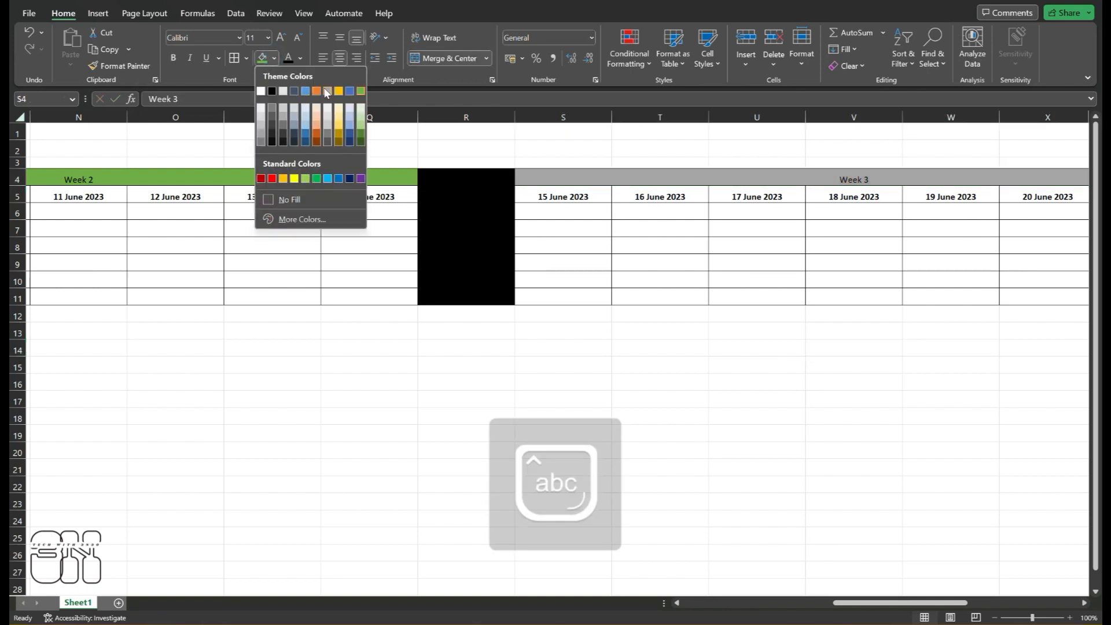
left_click(305, 92)
left_click(752, 453)
- Rename the heading above the 22 to 28 June block as Week 4 and fill it with standard red
scroll(768, 289, "right", 3)
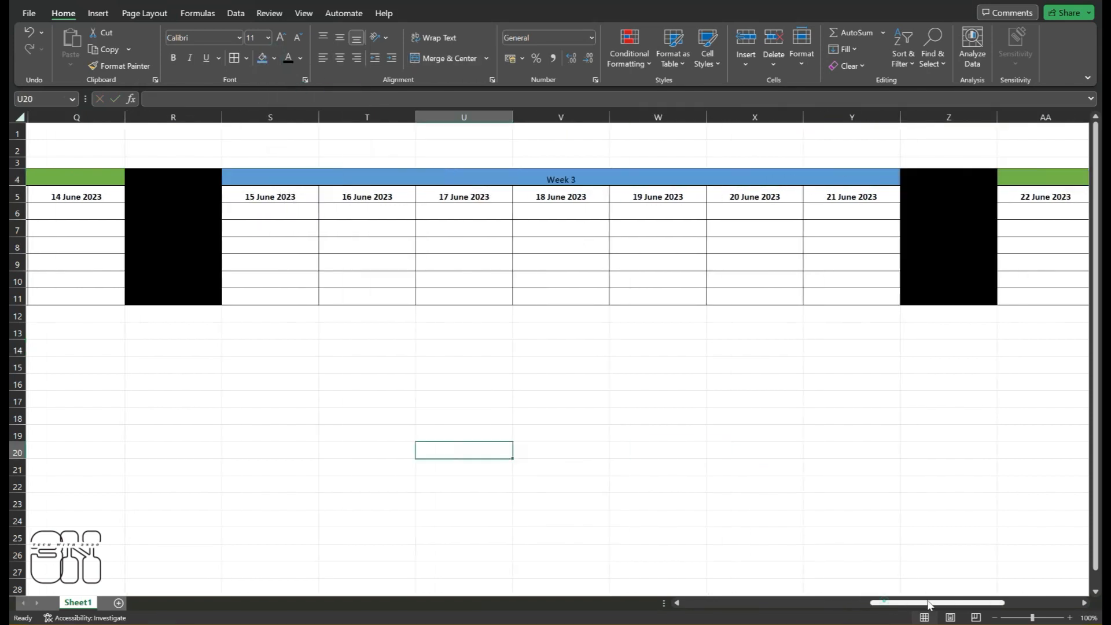
double_click(768, 179)
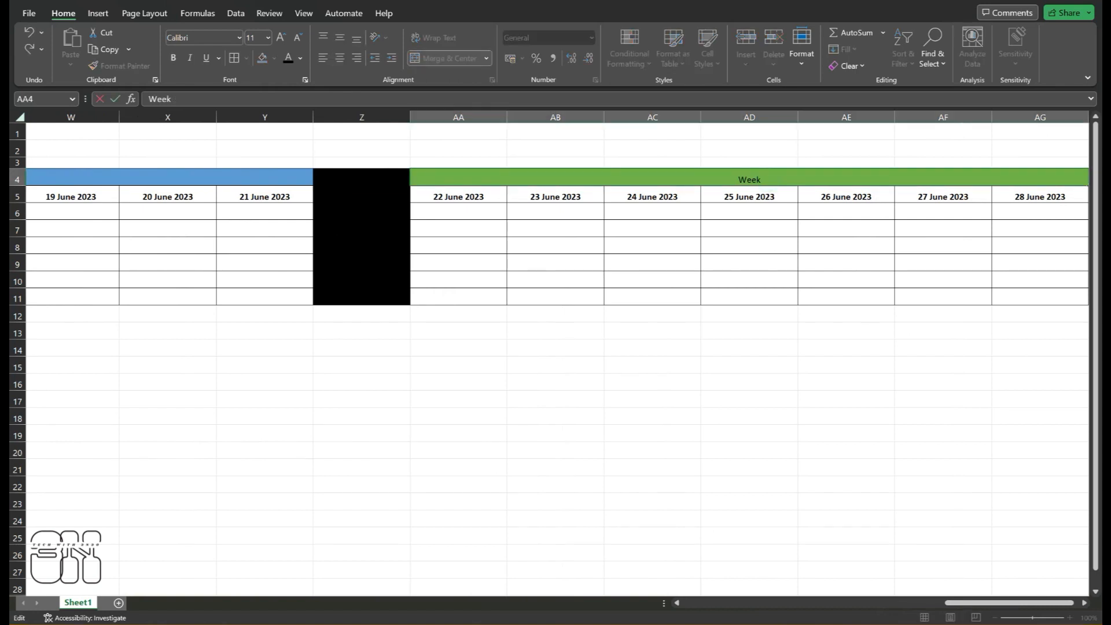
left_click(769, 379)
left_click(768, 180)
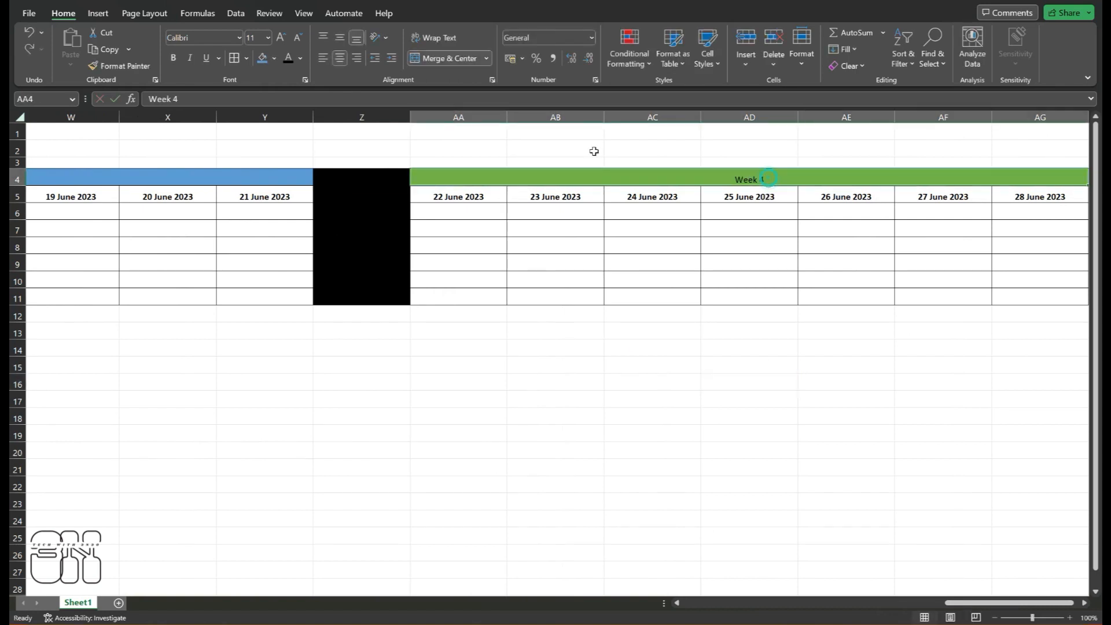
left_click(274, 58)
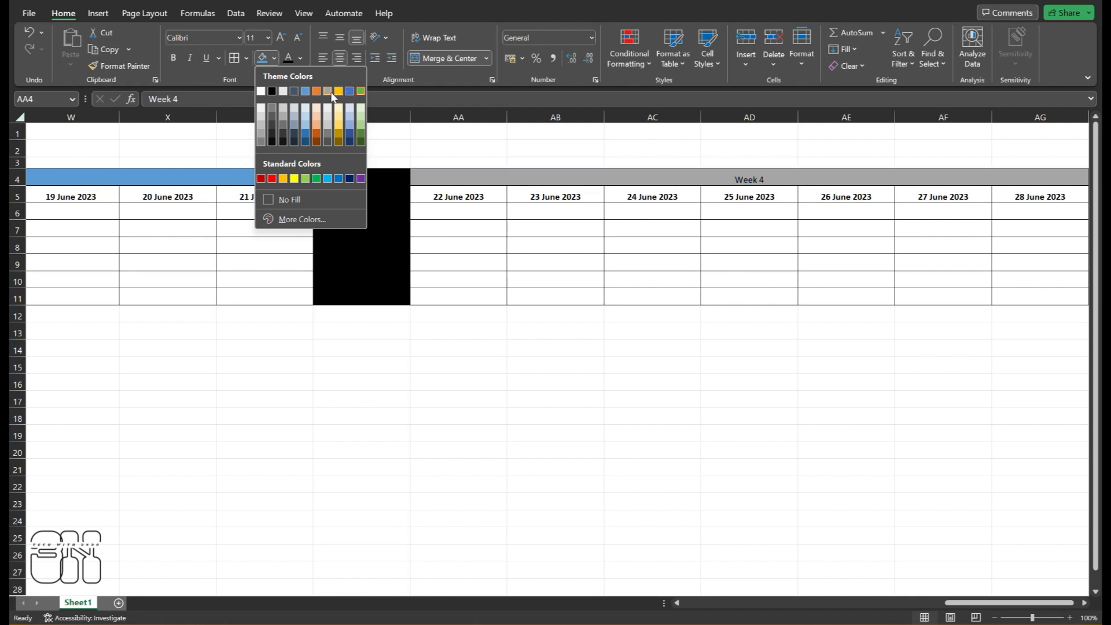
left_click(272, 178)
left_click(762, 464)
- Copy the date columns AF5:AG11 and paste them at AH5 to add two more days beside Week 4
left_click_drag(1016, 603, 1022, 603)
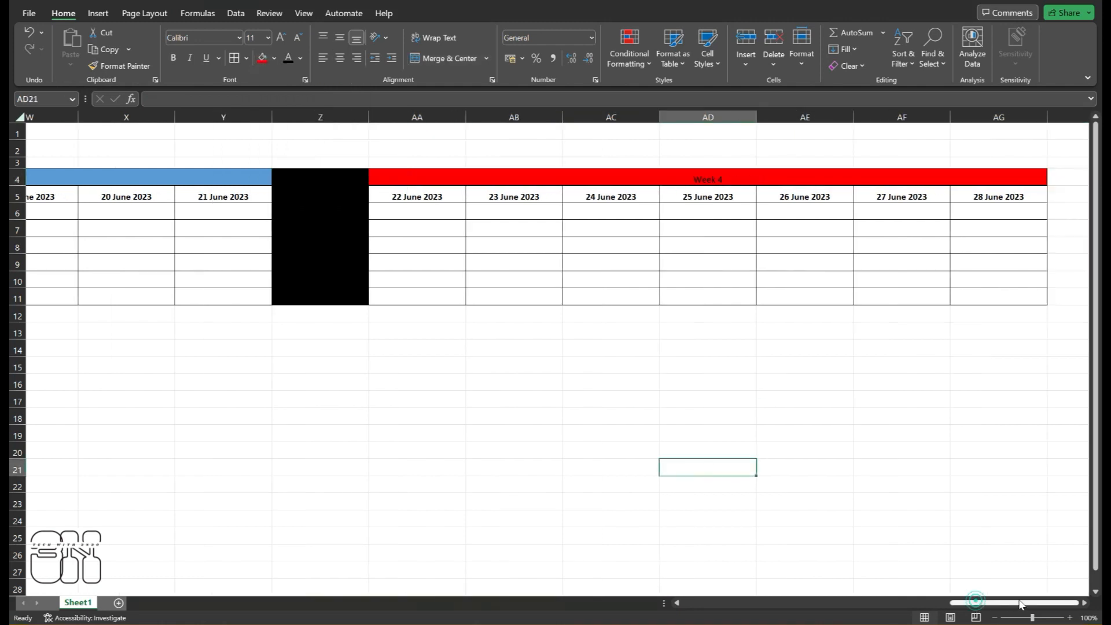
left_click_drag(885, 195, 1000, 293)
key("ctrl+c")
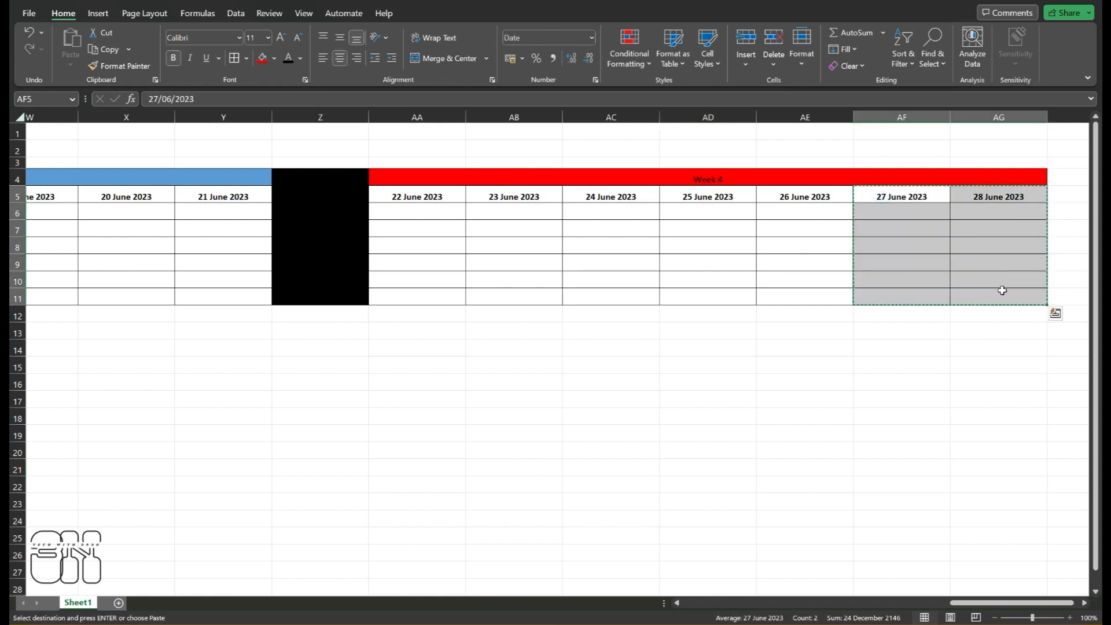
left_click(1059, 193)
key("ctrl+v")
- Fill the 28 June date in AG5 across to AI5 as a daily series ending at 30 June 2023
left_click(504, 337)
left_click(495, 196)
left_click_drag(510, 203, 674, 199)
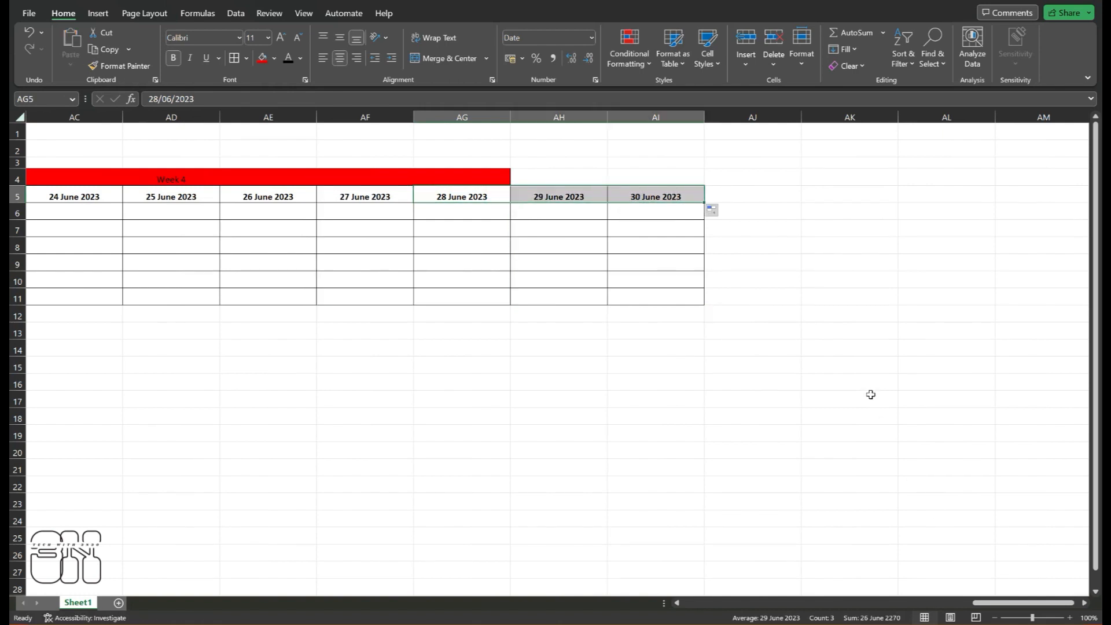
left_click(614, 337)
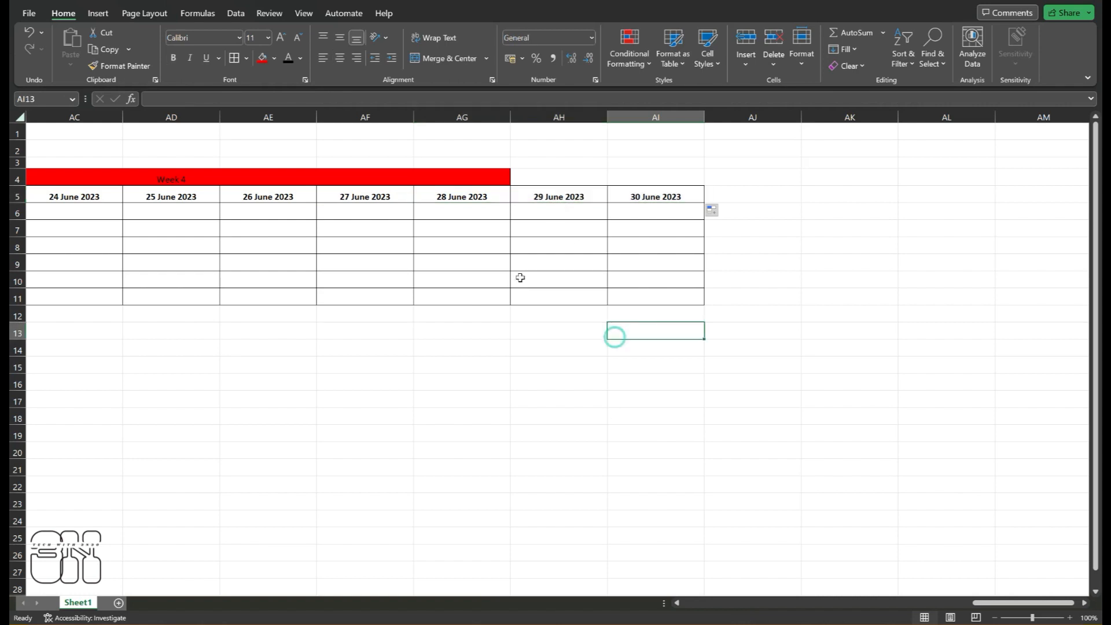
- Format the entry cells AA6:AI11 under Week 4 with the Number category and adjust their decimal places
scroll(1024, 603, "left", 2)
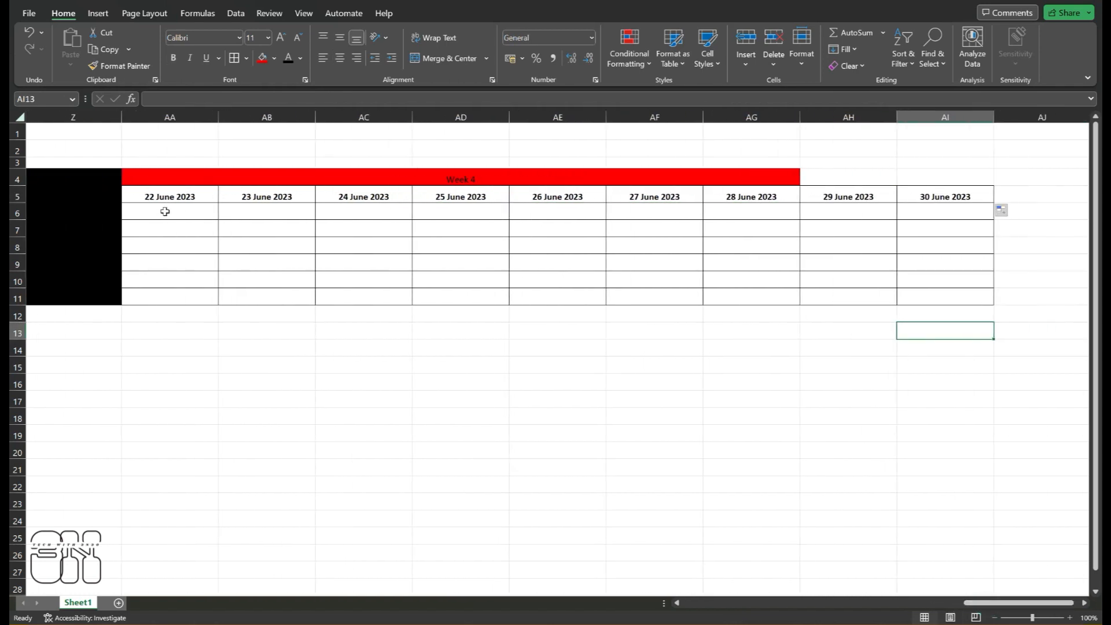
left_click_drag(162, 211, 910, 294)
right_click(547, 209)
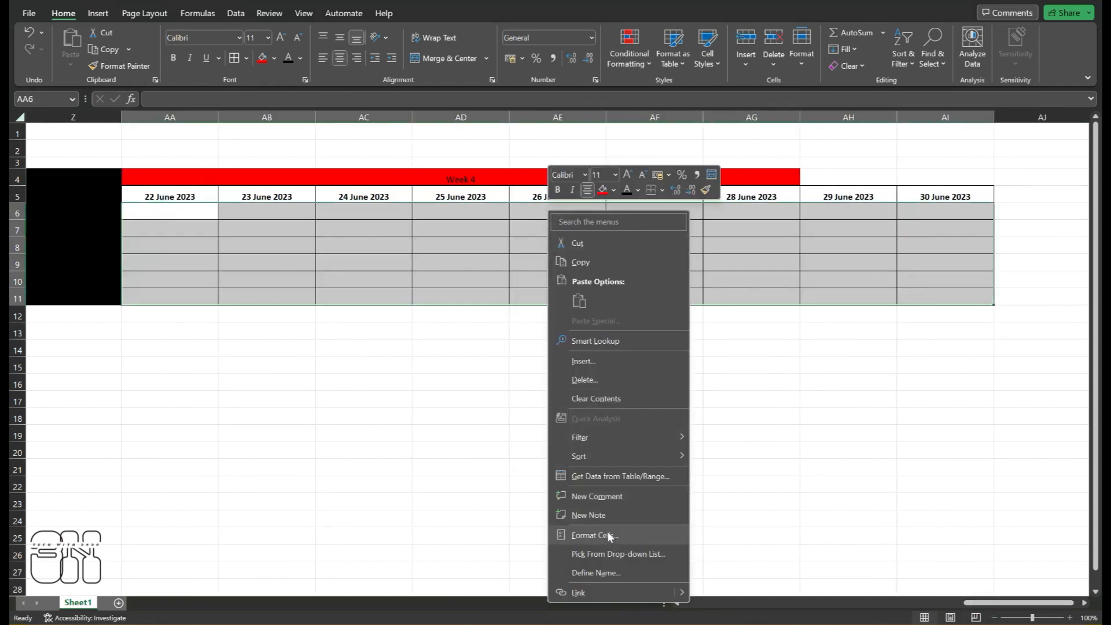
left_click(606, 531)
left_click(486, 362)
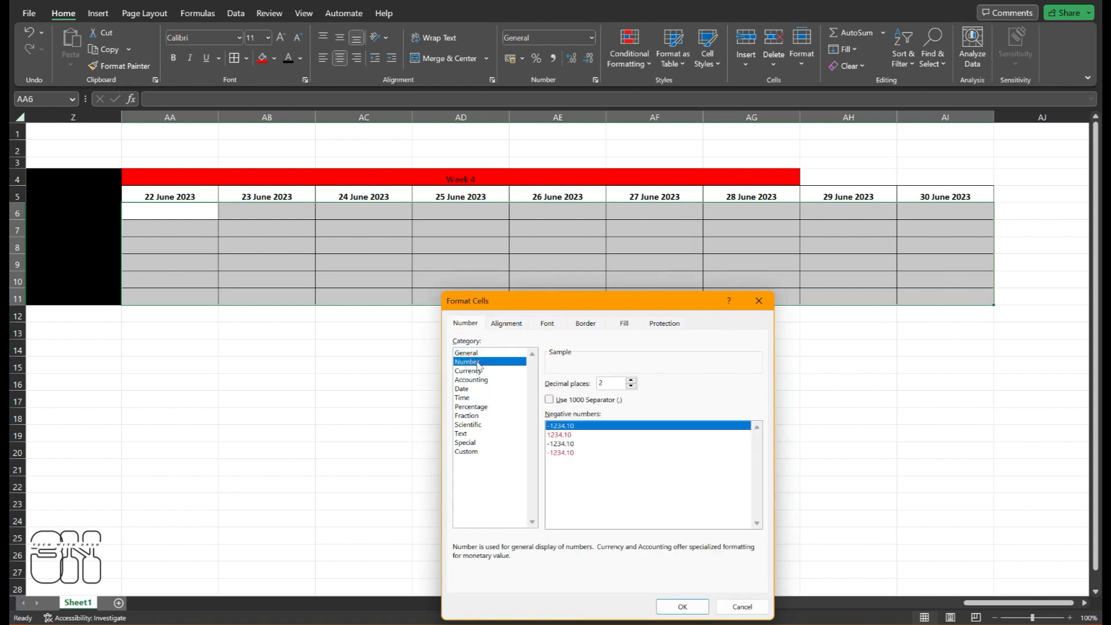
left_click(631, 380)
left_click(632, 386)
left_click(632, 386)
left_click(632, 386)
left_click(682, 606)
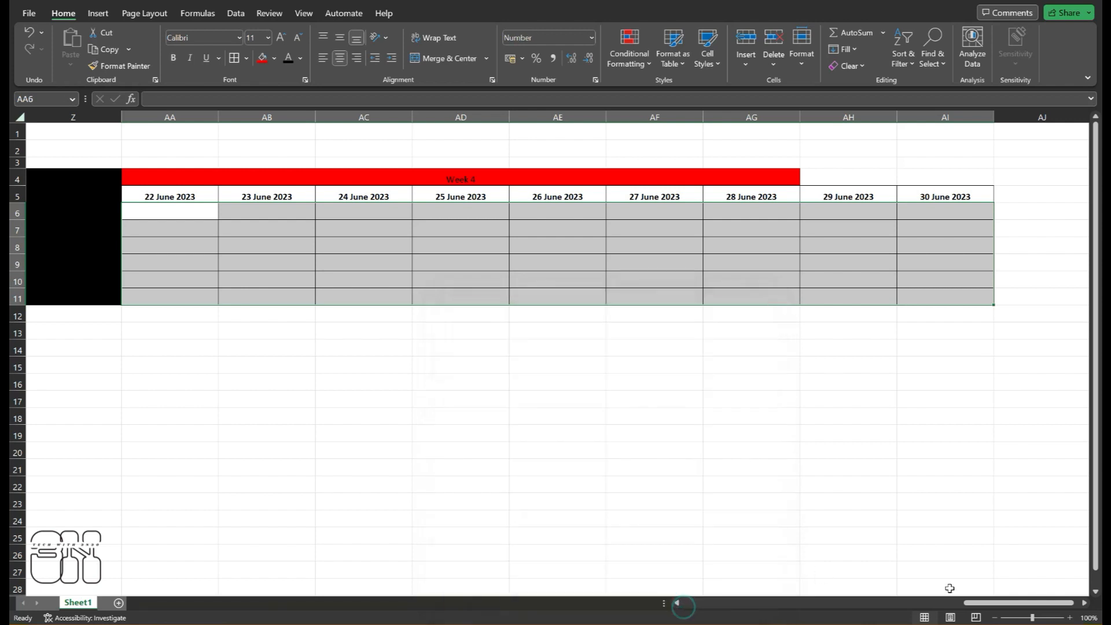
- Try to copy the formatted entry cells AA6:AI11 onto the Week 3 entry cells S6:Y11
scroll(950, 587, "left", 5)
key("ctrl+c")
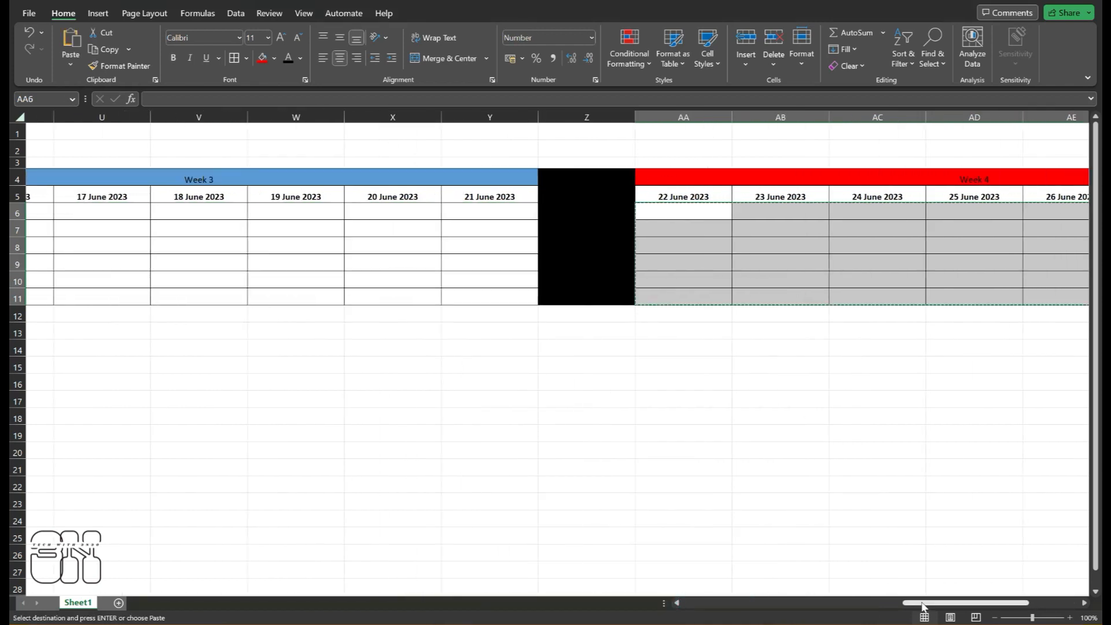
scroll(926, 602, "left", 3)
left_click_drag(338, 209, 884, 300)
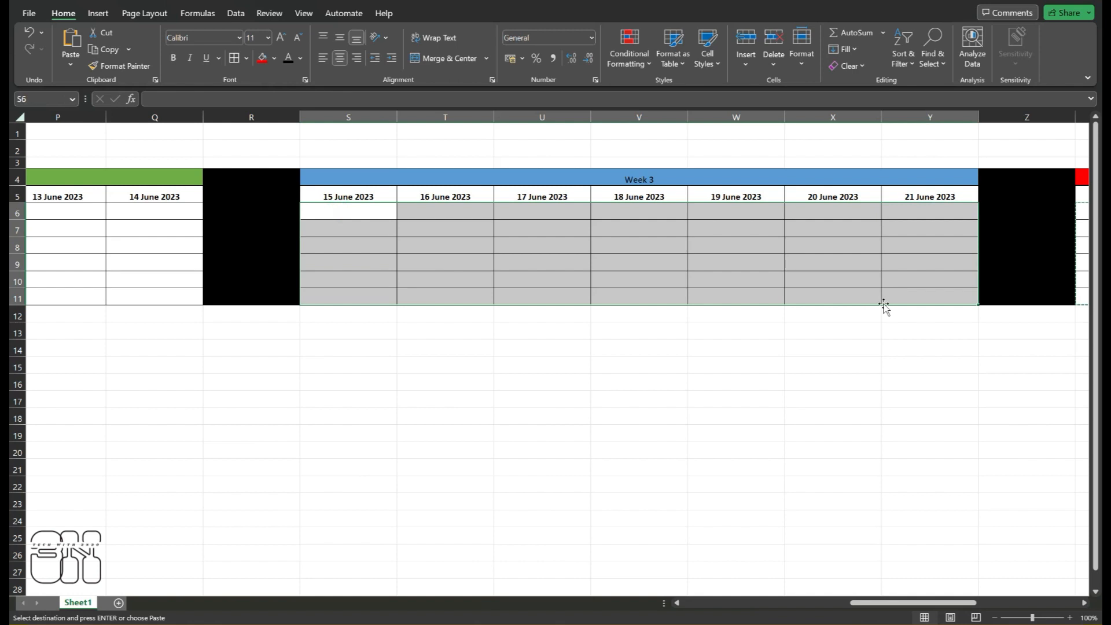
key("ctrl+v")
left_click(565, 342)
left_click(584, 403)
- Open the cell formatting for the Week 3 entry cells S6:Y11 and choose the Currency category
left_click_drag(353, 222, 923, 293)
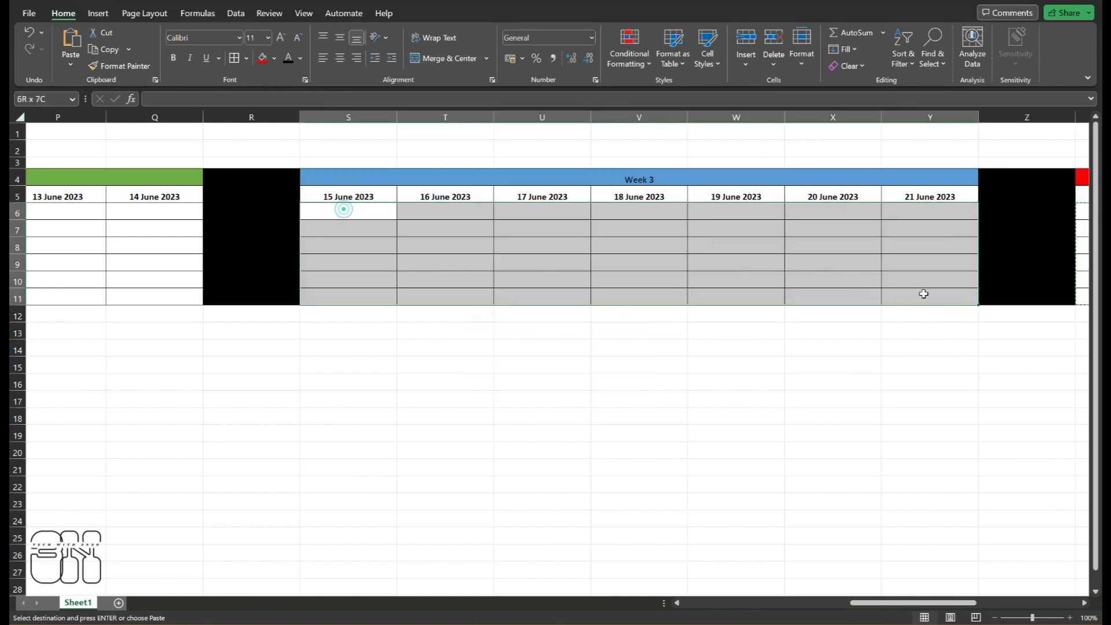
right_click(674, 231)
left_click(727, 551)
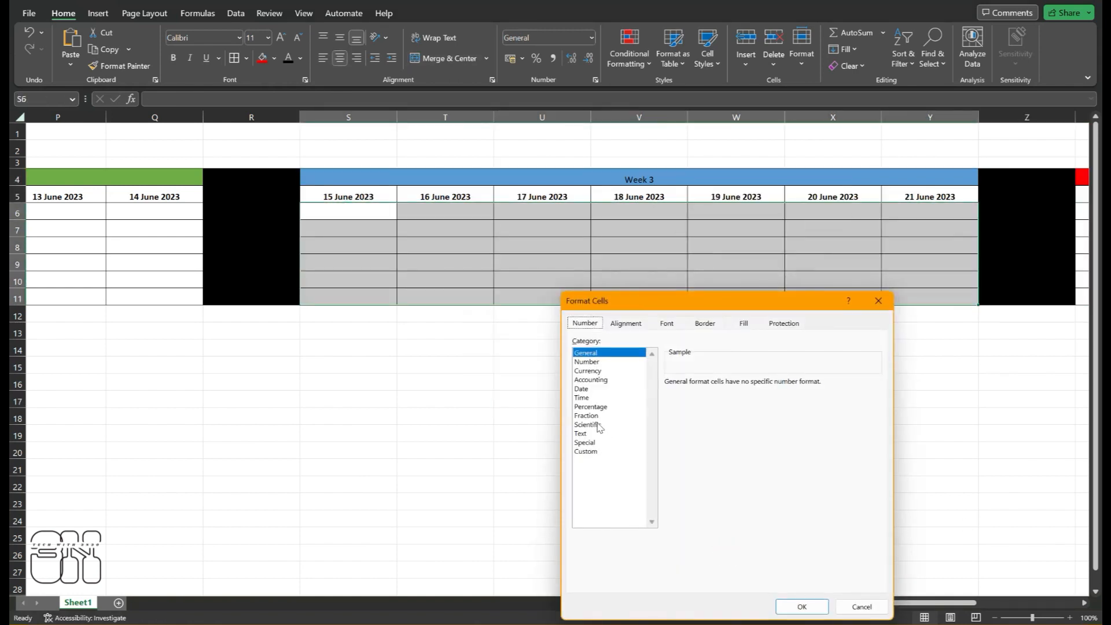
left_click(588, 362)
left_click(589, 369)
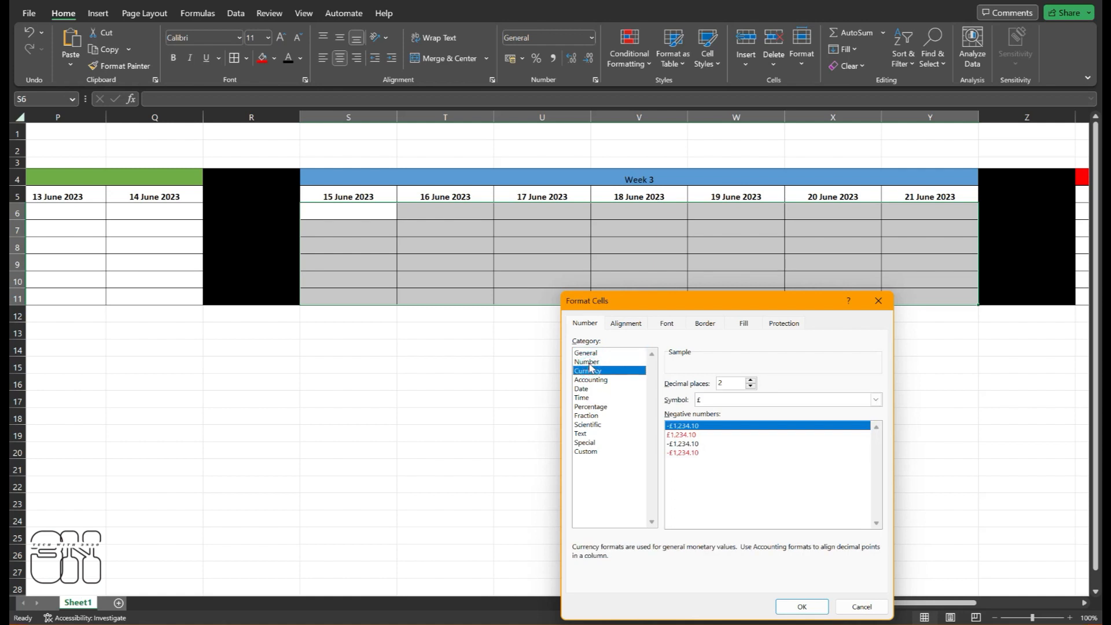
- Choose $ English (Australia) as the currency symbol and apply the format to the Week 3 entry cells
left_click(707, 404)
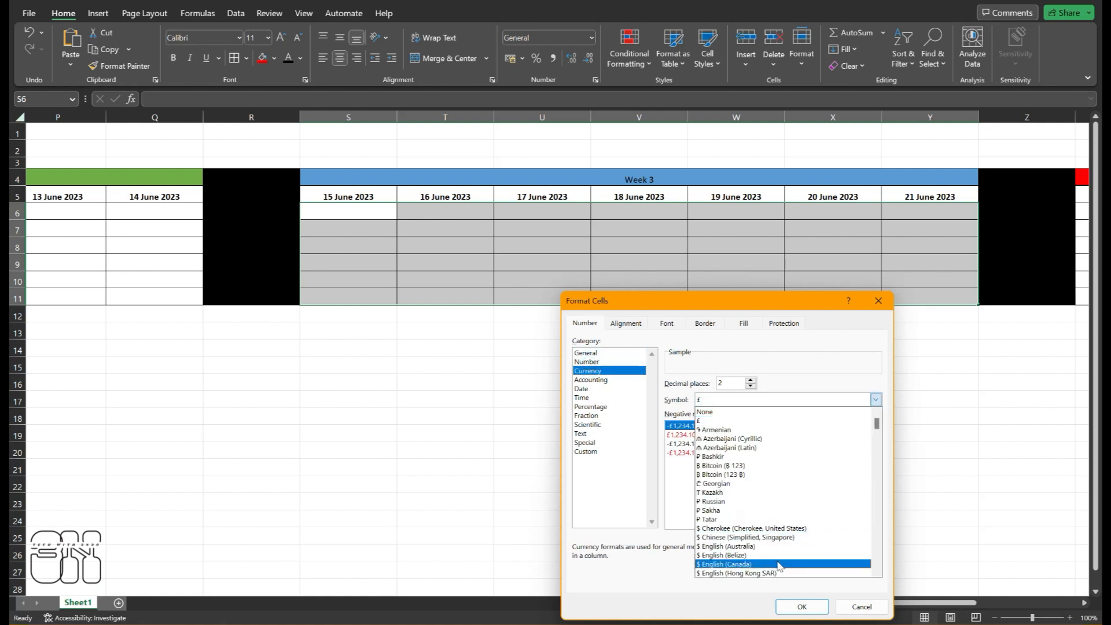
scroll(764, 564, "down", 3)
scroll(750, 562, "down", 3)
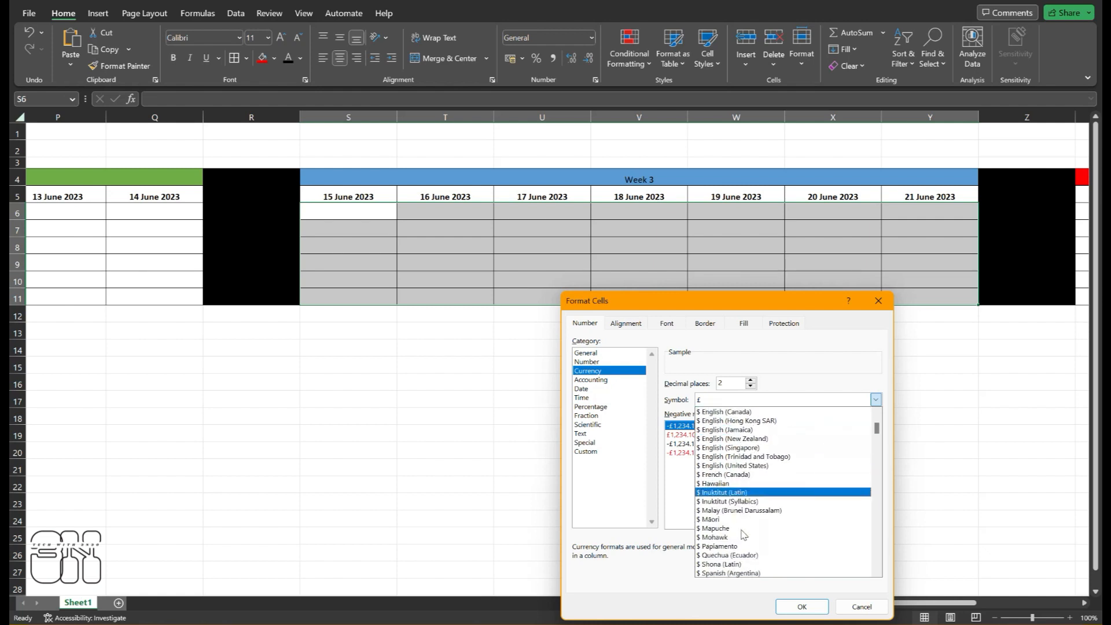
scroll(744, 534, "up", 1)
scroll(741, 504, "down", 2)
scroll(736, 469, "up", 5)
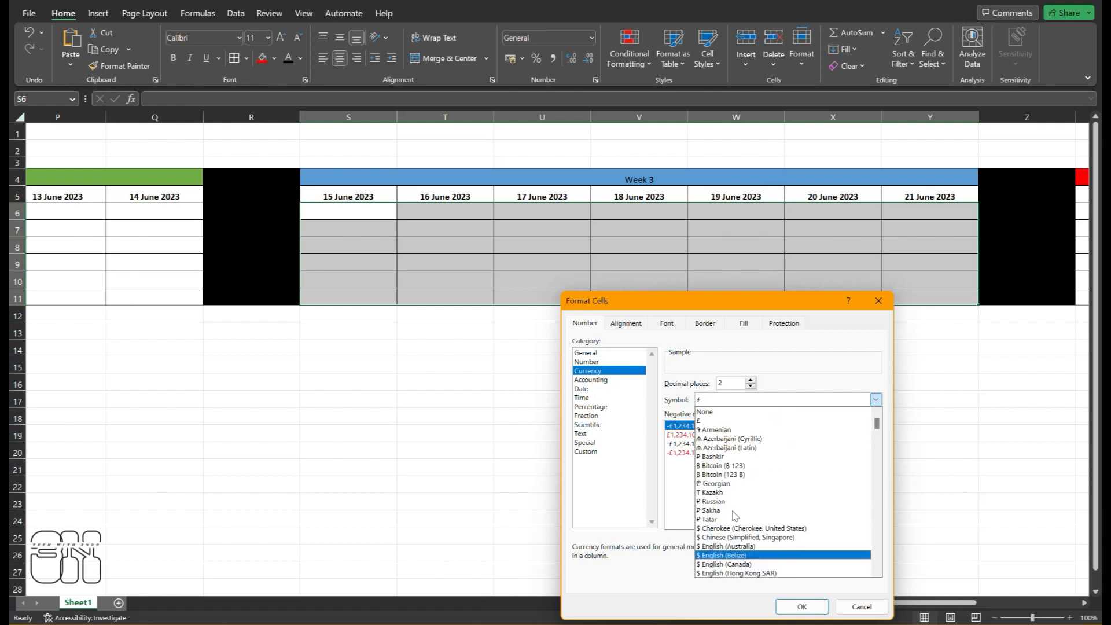
scroll(734, 515, "up", 2)
scroll(732, 497, "down", 2)
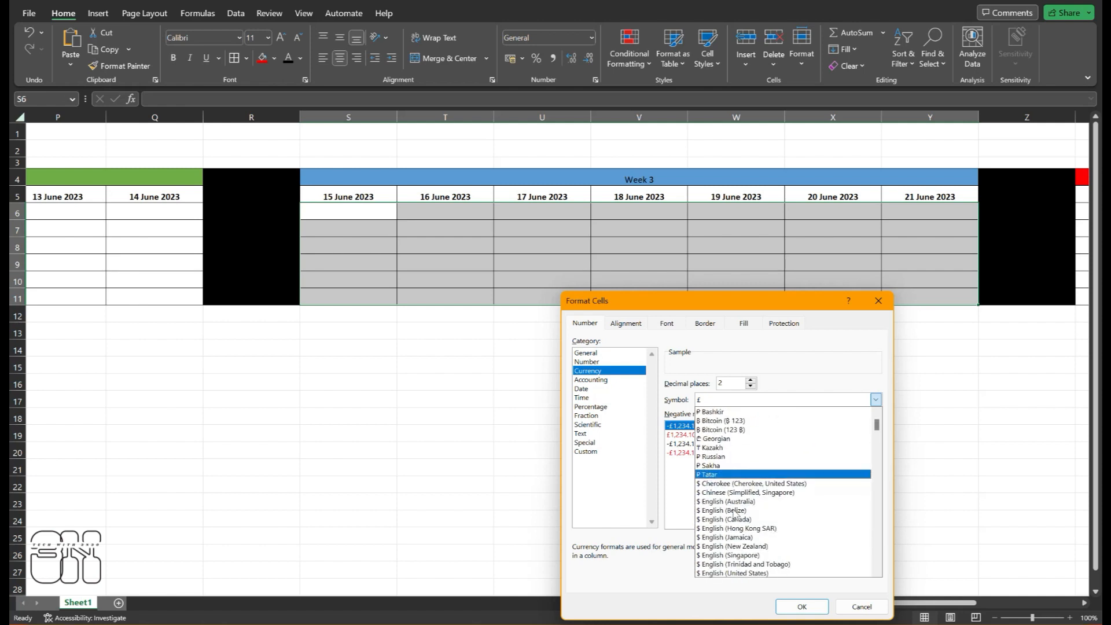
left_click(728, 489)
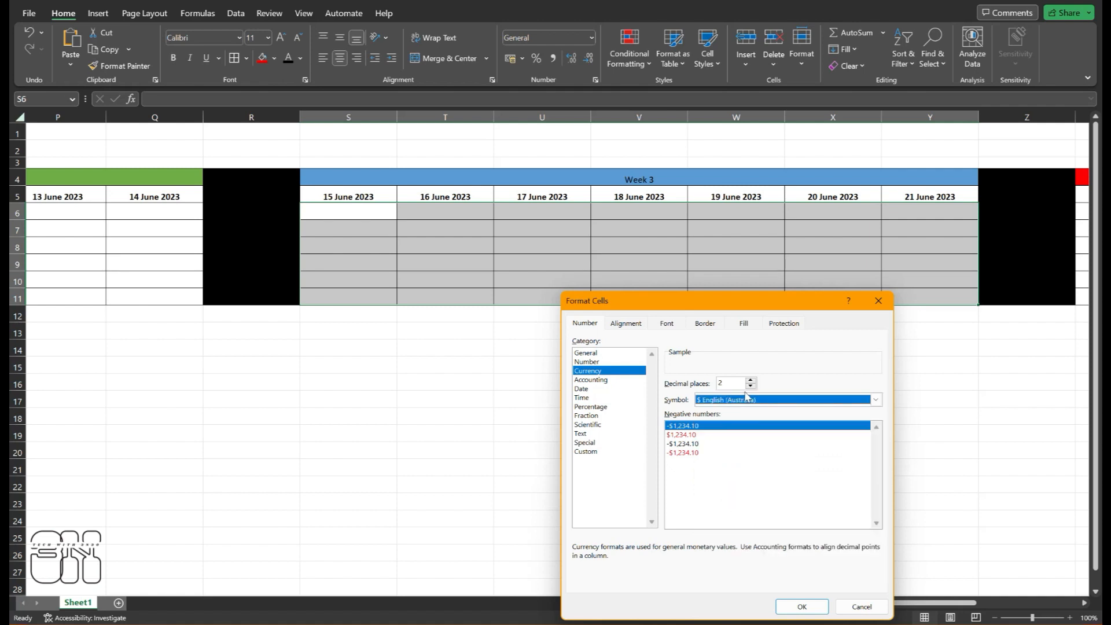
left_click(802, 607)
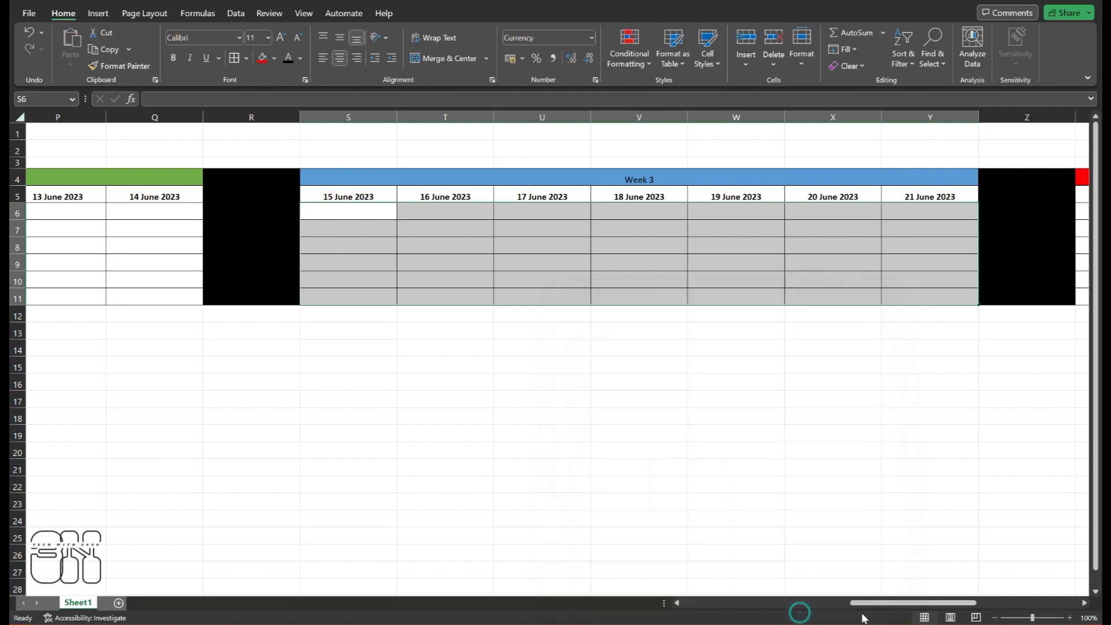
left_click(904, 600)
left_click_drag(444, 215, 978, 289)
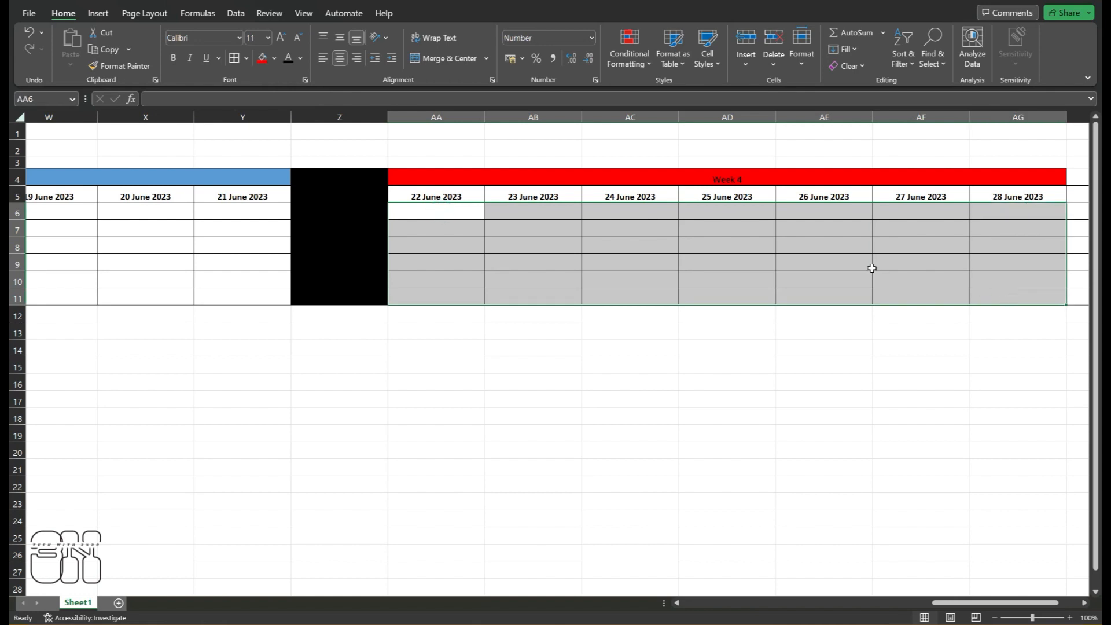
left_click(825, 368)
- Merge and centre the Week 4 header across AA4:AI4 so it also covers 29 and 30 June 2023
left_click_drag(954, 604, 977, 607)
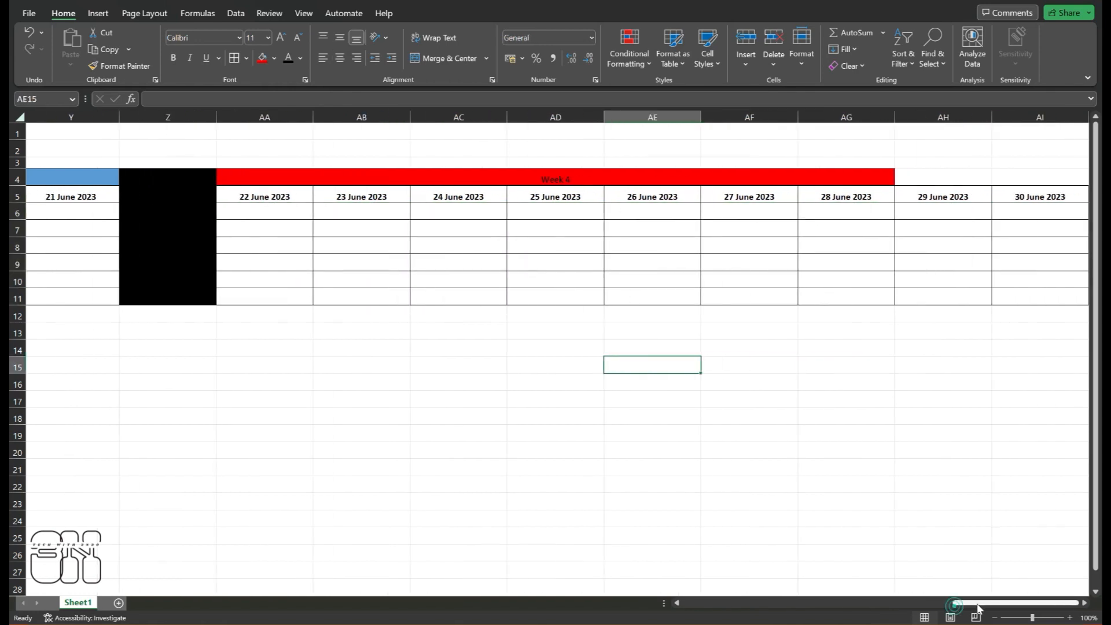
left_click(913, 176)
left_click_drag(1027, 177, 951, 177)
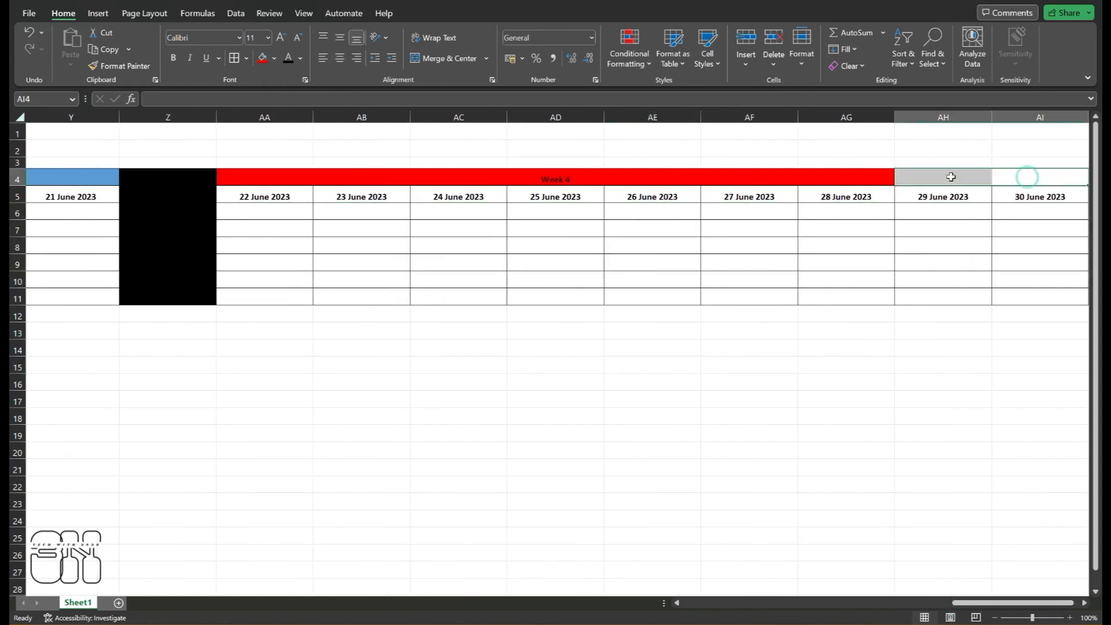
left_click(444, 60)
left_click(769, 383)
left_click_drag(828, 172, 911, 175)
left_click(433, 61)
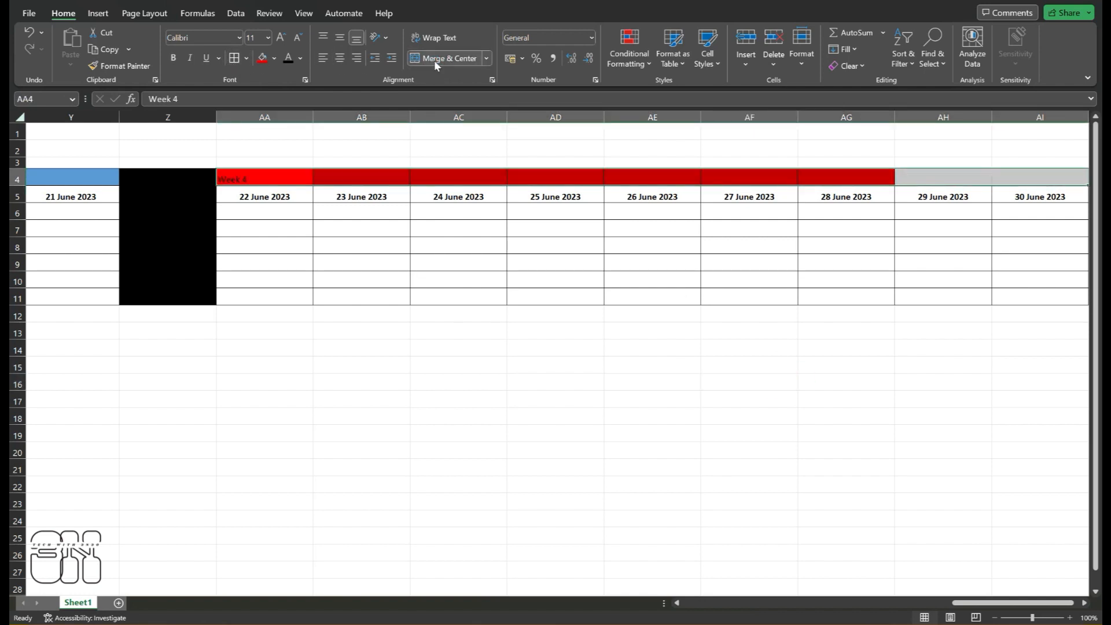
left_click(434, 60)
left_click(652, 368)
- Format the Week 4 entry cells AA6:AI11 as Currency with the £ symbol and 2 decimal places
left_click_drag(272, 212, 1051, 295)
right_click(713, 232)
left_click(765, 556)
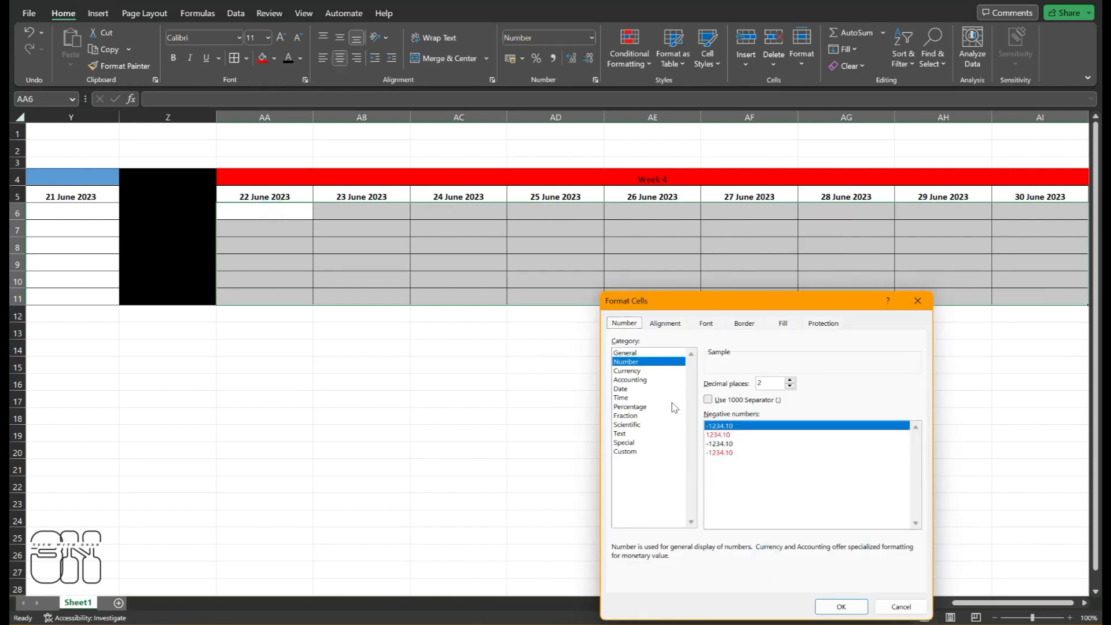
left_click(627, 371)
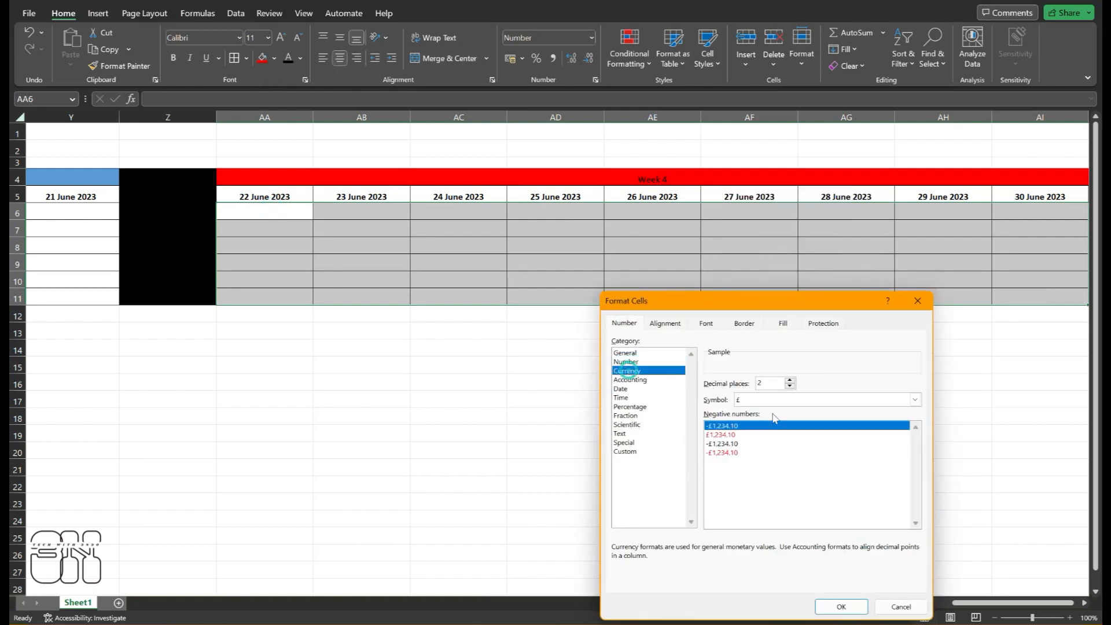
left_click(841, 606)
- Format the Week 2 entry cells K6:Q11 with the Currency category
left_click_drag(972, 603, 779, 595)
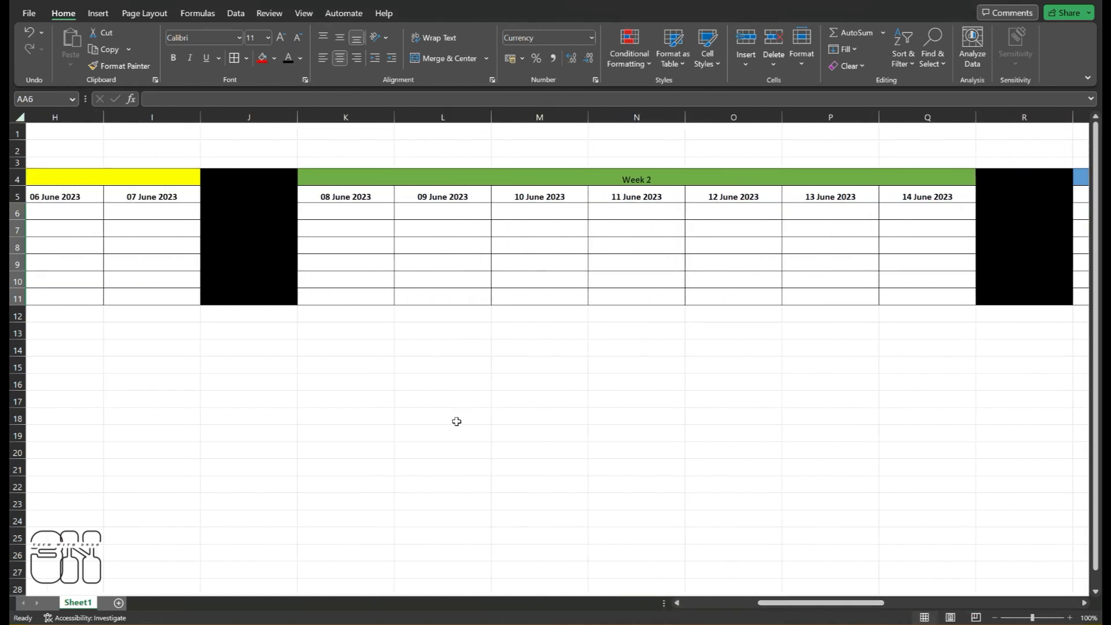
left_click_drag(334, 208, 931, 296)
right_click(551, 216)
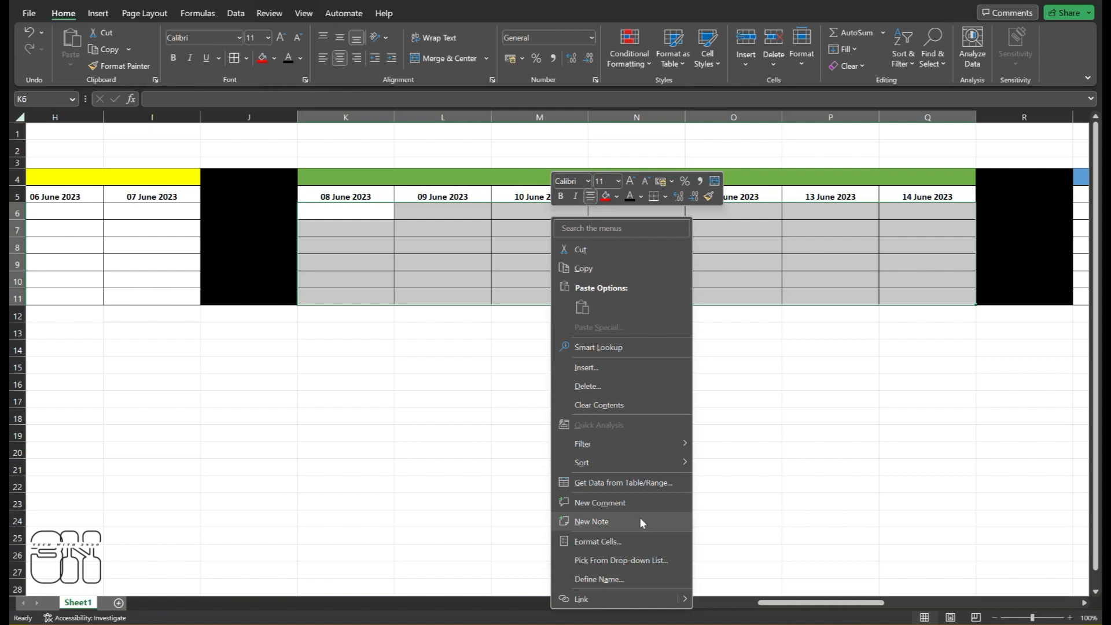
left_click(612, 549)
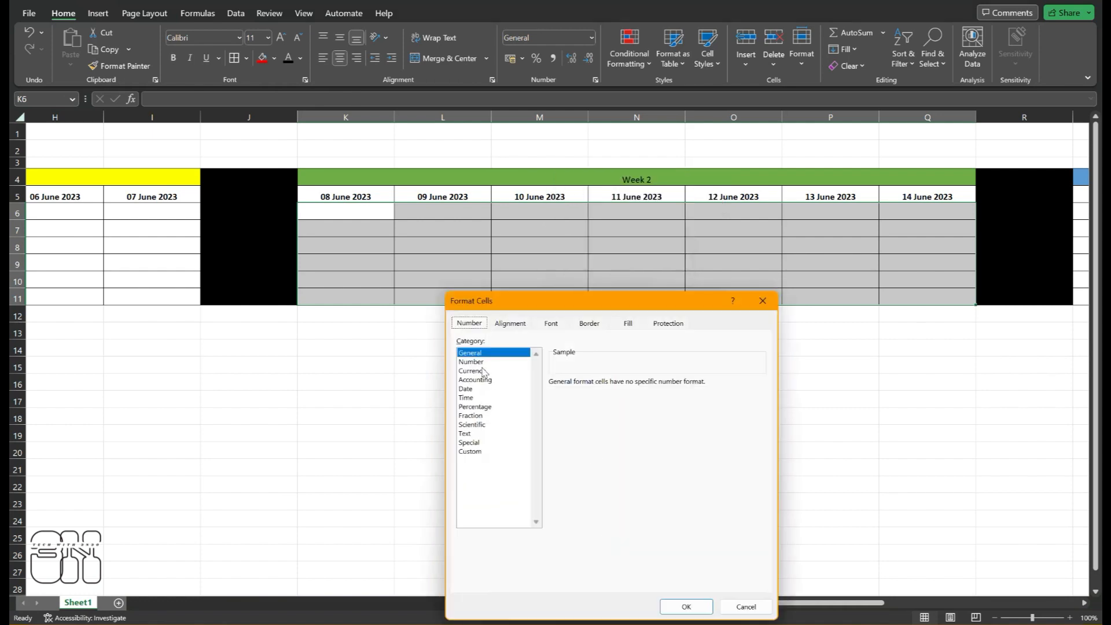
left_click(481, 371)
left_click(686, 606)
- Format the Week 1 entry cells C6:I11 with the Currency category
scroll(813, 604, "left", 5)
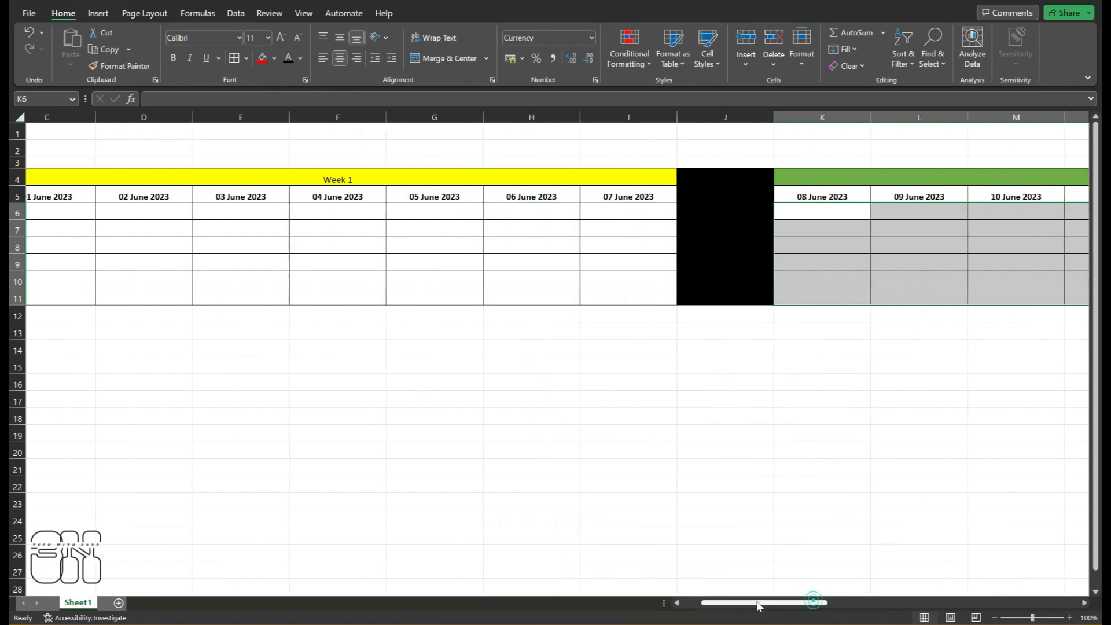
left_click(402, 466)
mouse_move(191, 213)
left_mouse_down()
mouse_move(633, 265)
mouse_move(761, 301)
left_mouse_up()
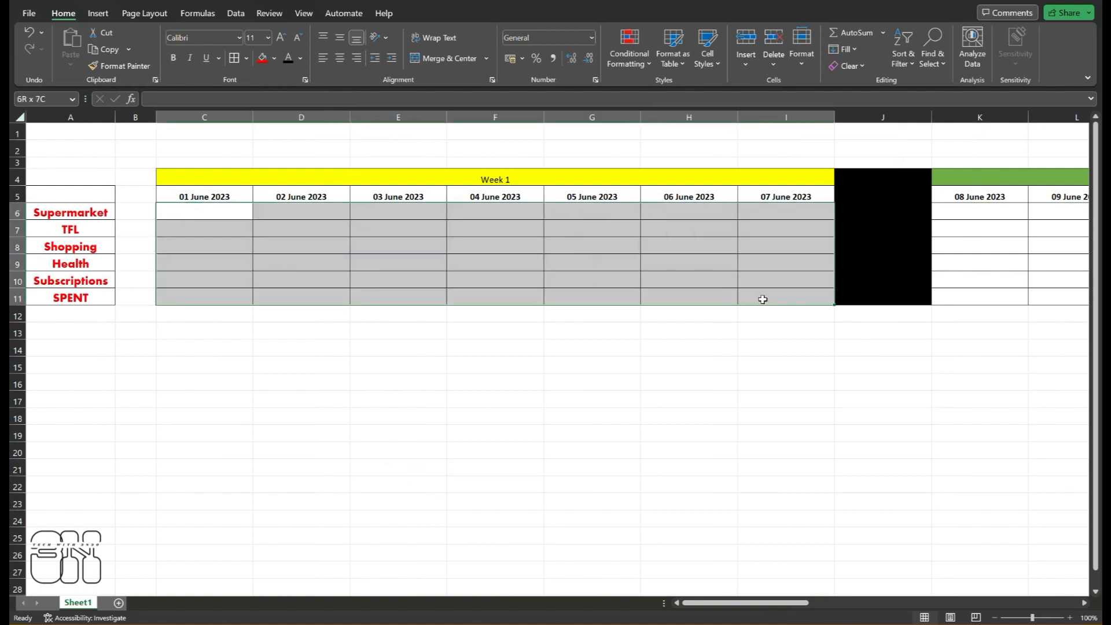
right_click(360, 221)
left_click(409, 546)
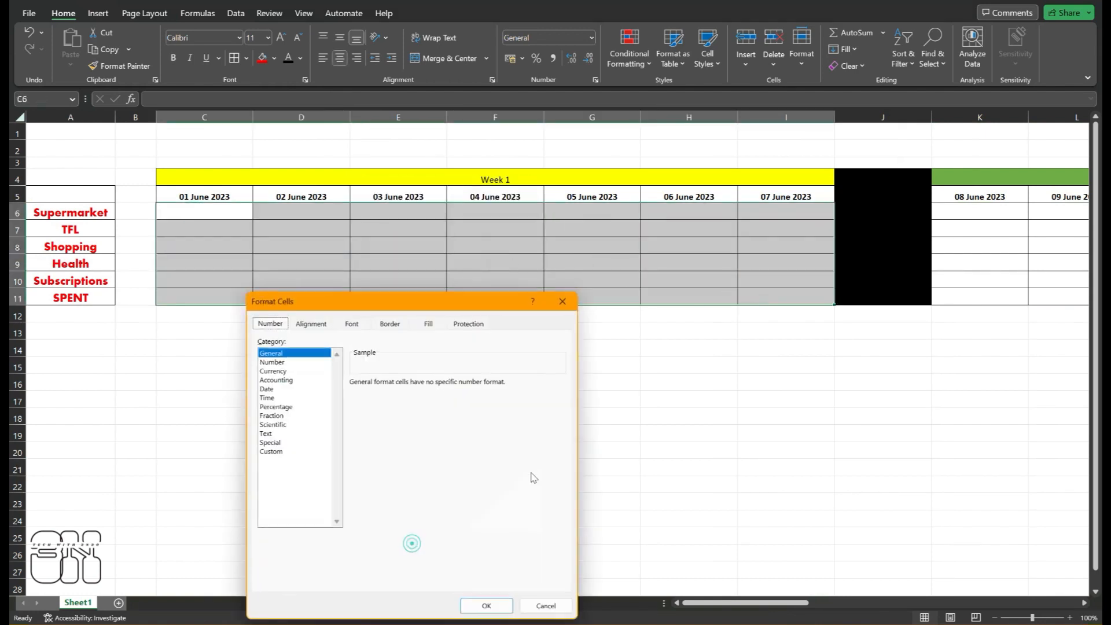
left_click(273, 371)
left_click(487, 606)
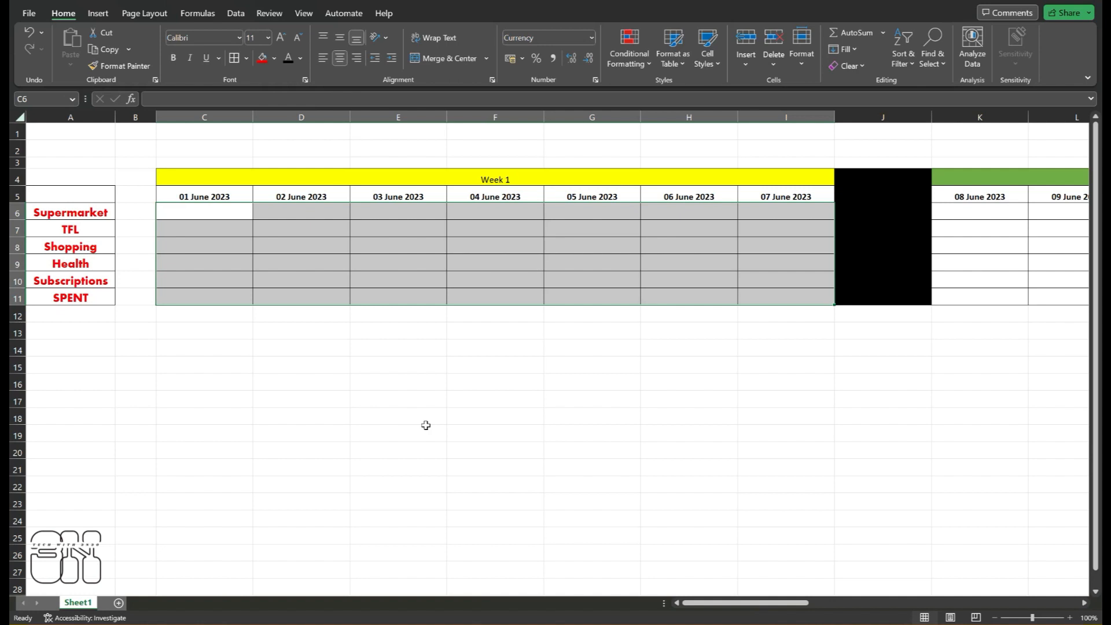
left_click(427, 462)
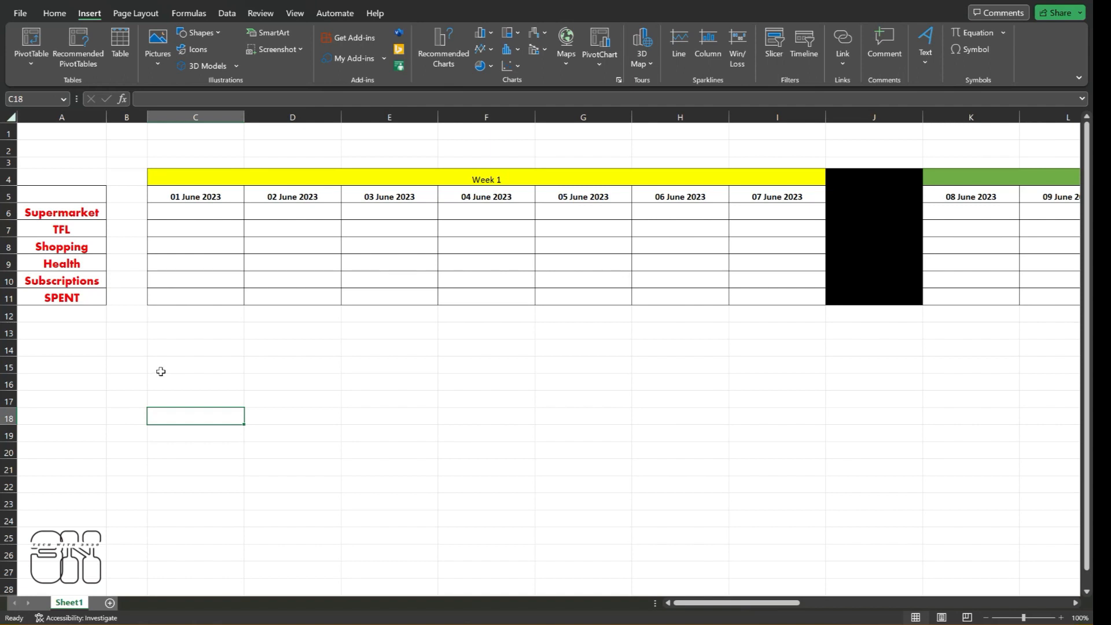
- Create a three-column table from the empty range C15:E18, without marking it as having headers
left_click_drag(161, 372, 353, 414)
left_click(120, 43)
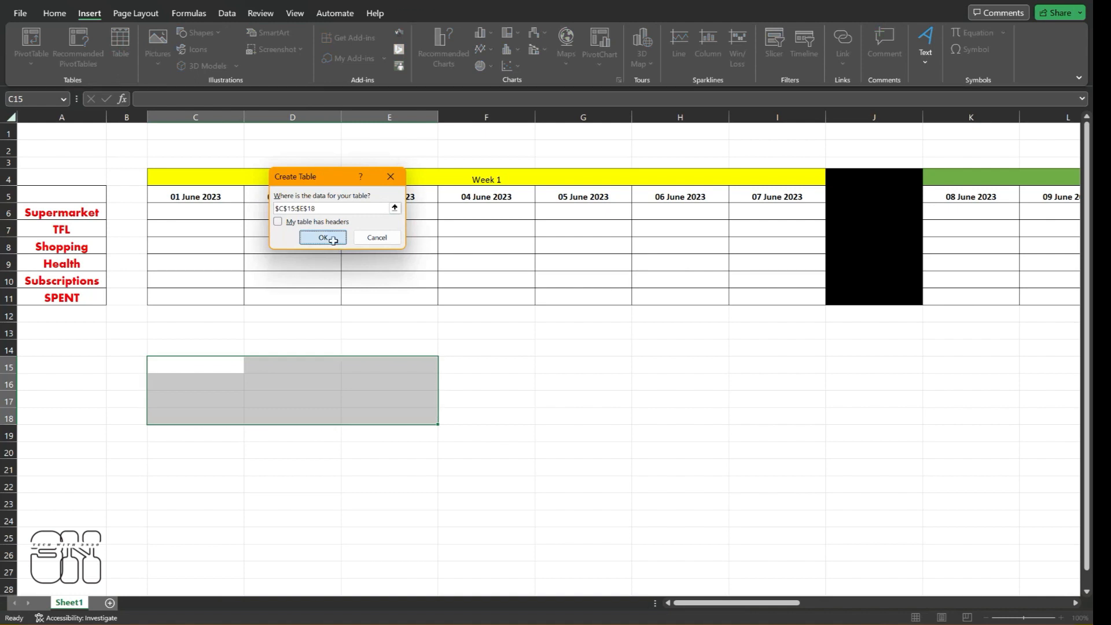
left_click(323, 238)
left_click(285, 481)
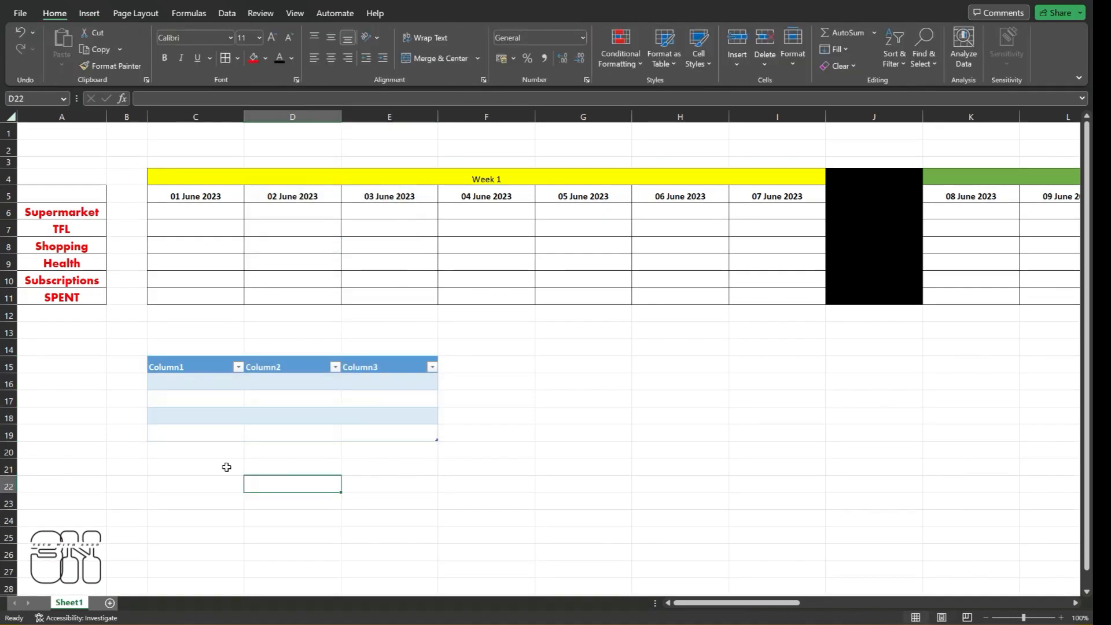
- Enter Week 1 in C16 of the new table and continue the labels down through Week 4 in C19
left_click(183, 361)
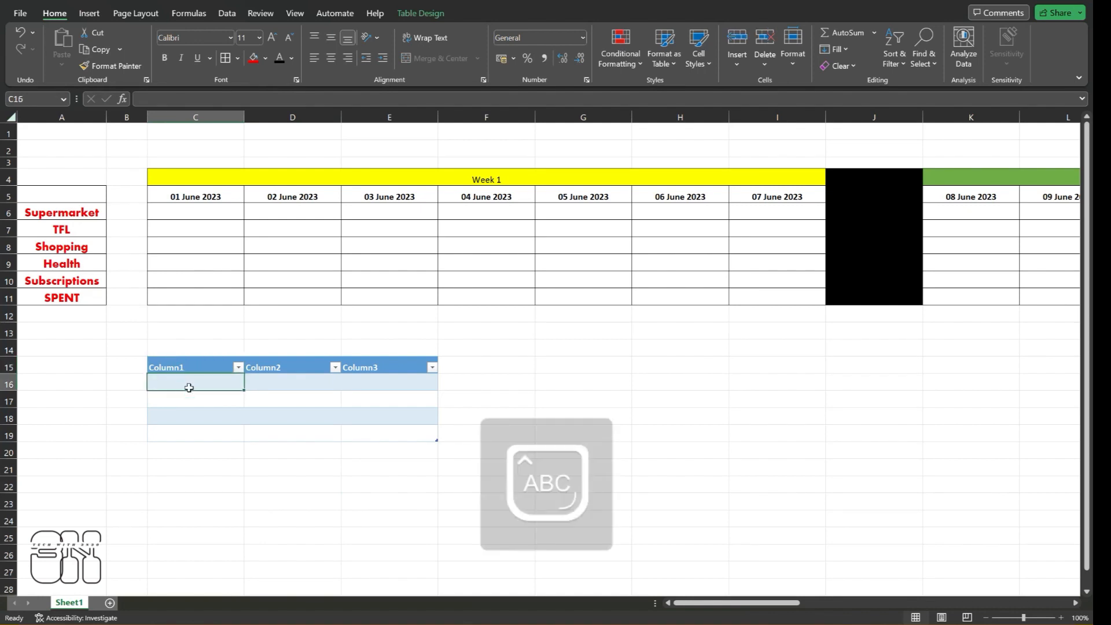
type("Week 1")
key("Return")
type("W")
left_click(195, 418)
left_click(213, 398)
left_click_drag(244, 408, 244, 440)
left_click(242, 501)
left_click_drag(168, 384, 377, 436)
left_click(253, 450)
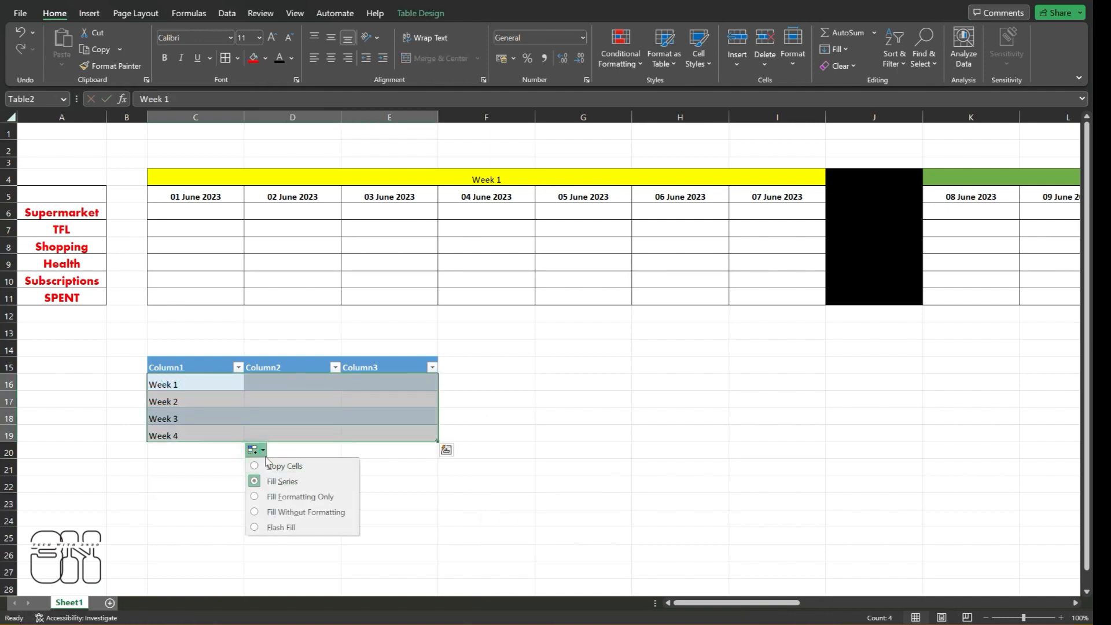
left_click(255, 452)
right_click(419, 369)
left_click(366, 493)
left_click(432, 368)
left_click(481, 391)
left_click(280, 505)
left_click(196, 491)
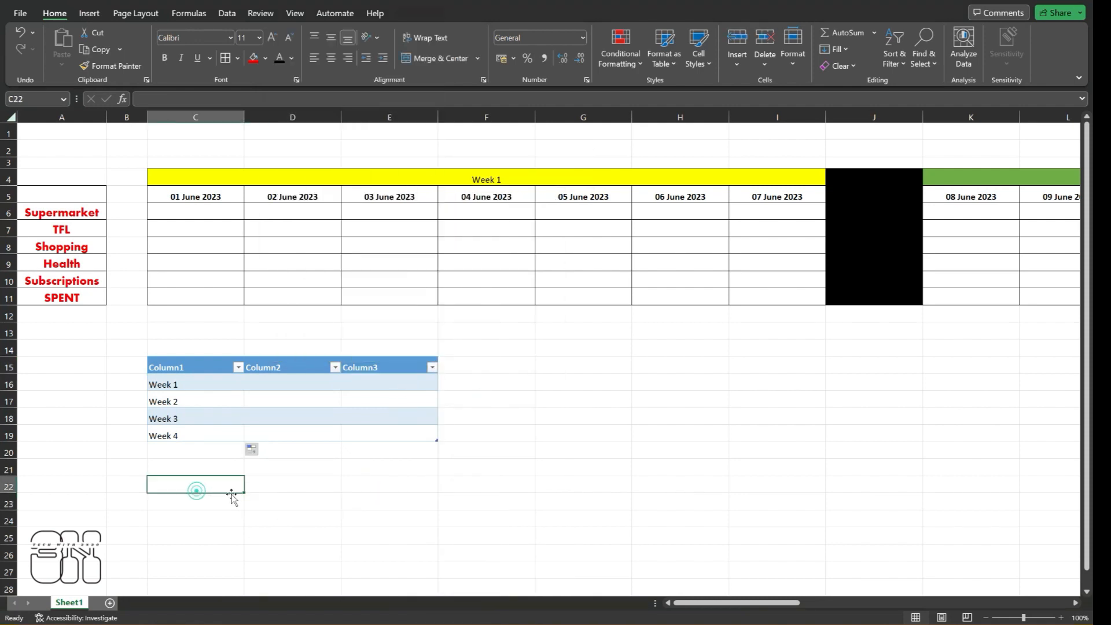
left_click_drag(168, 365, 417, 437)
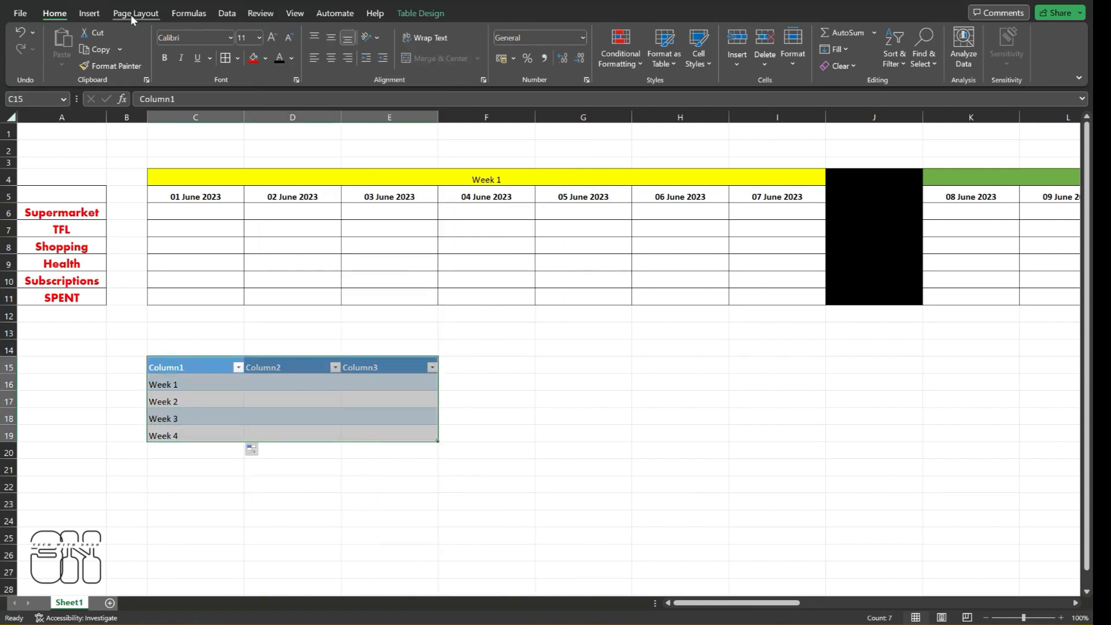
left_click(89, 13)
left_click(133, 12)
left_click(186, 13)
left_click(257, 13)
left_click(227, 13)
left_click(54, 13)
left_click(292, 469)
left_click(229, 521)
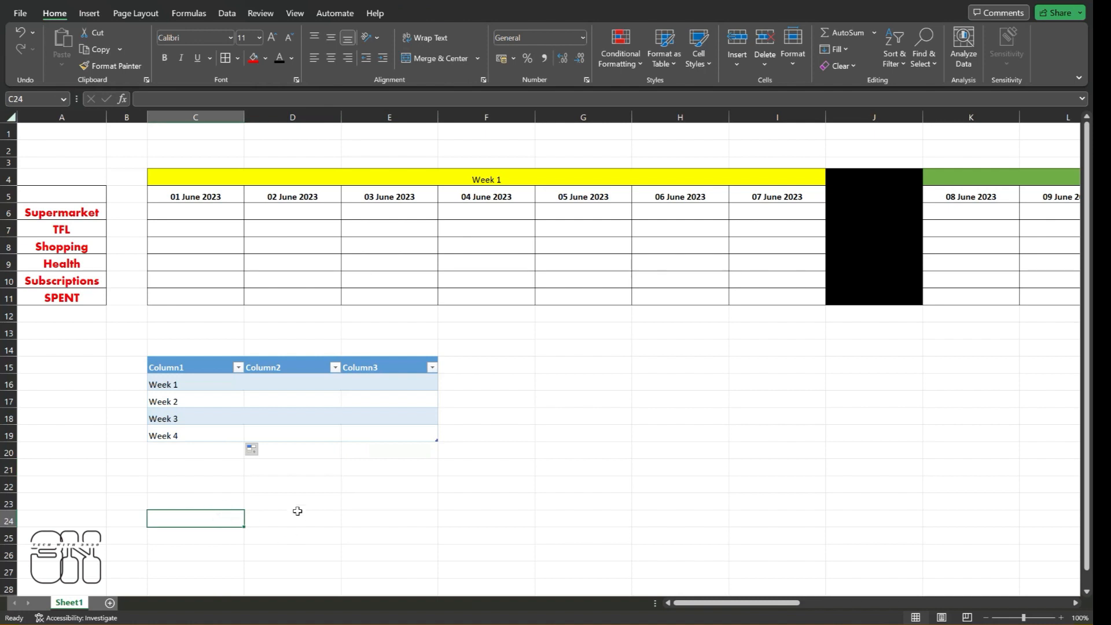
- Centre the Week 1 to Week 4 labels in C16:C19 of the summary table
left_click_drag(158, 380, 218, 437)
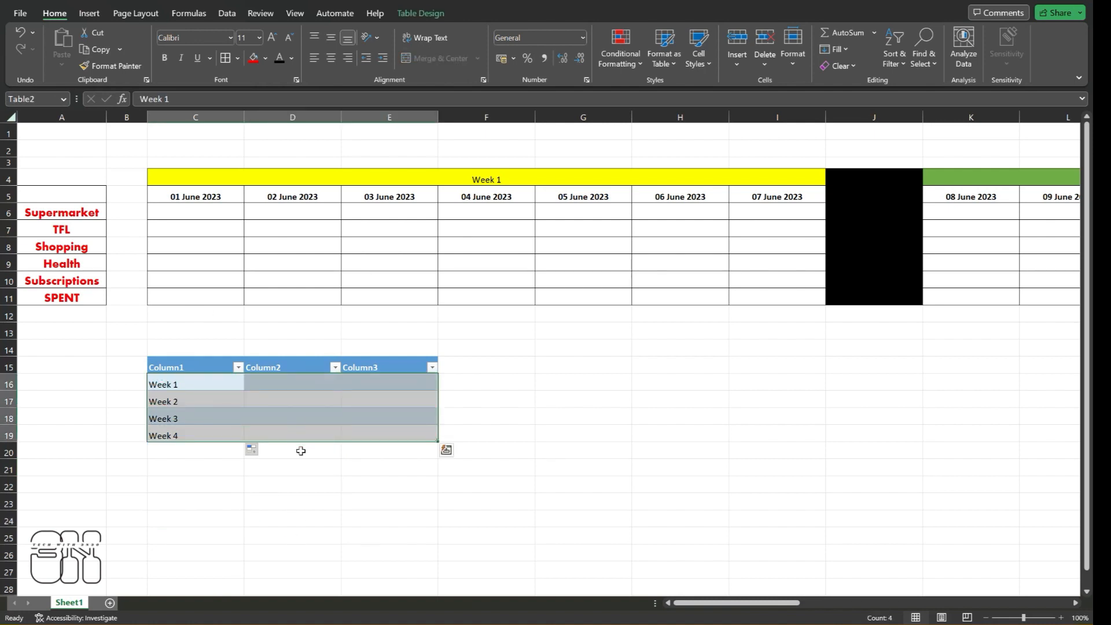
left_click(260, 389)
left_click_drag(185, 382, 179, 435)
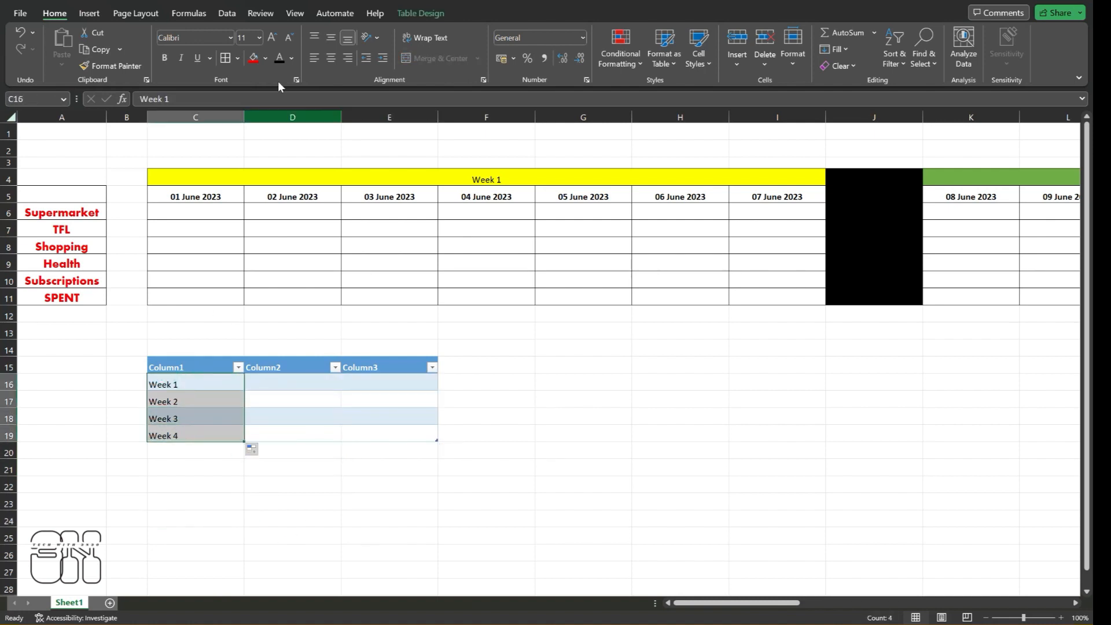
left_click(334, 60)
left_click(318, 480)
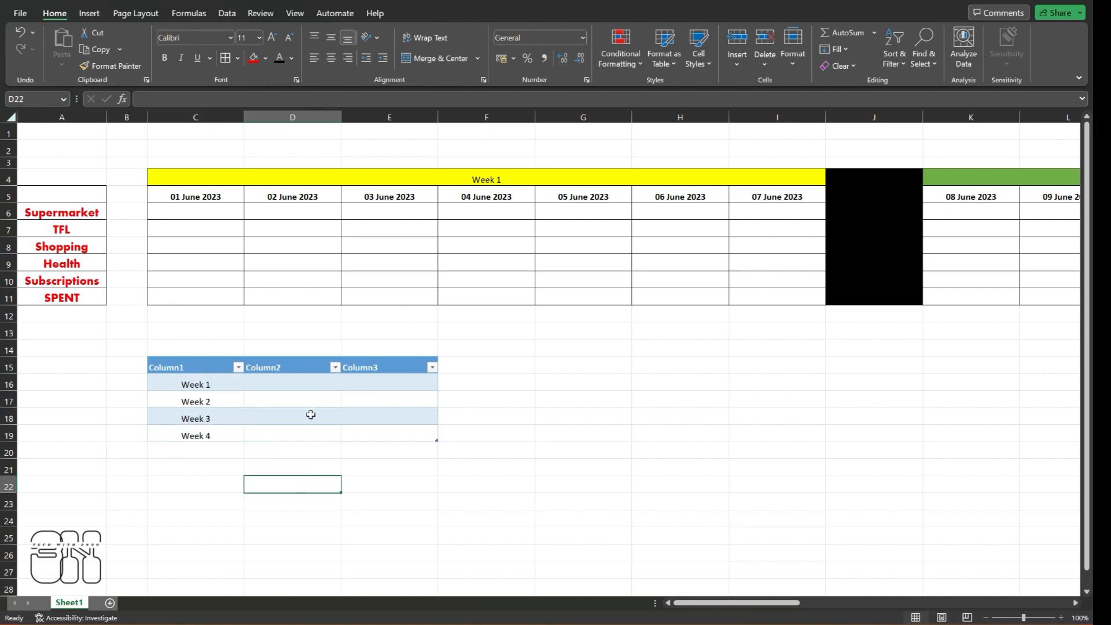
- Rename the summary table's second column header to Expenses and centre it
left_click(286, 365)
type("Expenses")
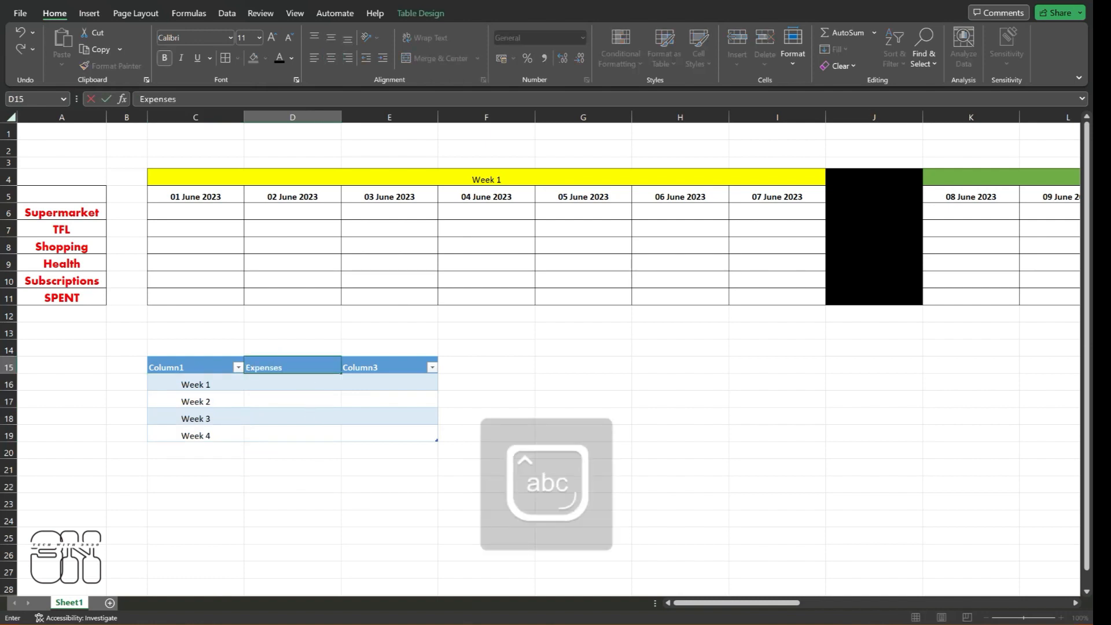
left_click(307, 488)
left_click(289, 368)
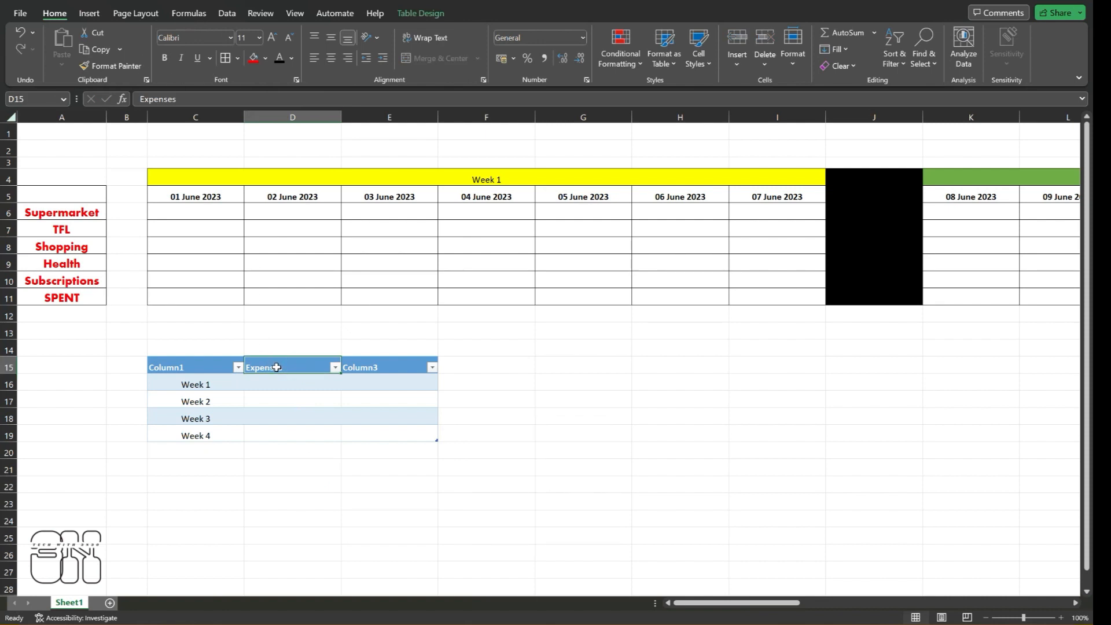
left_click(333, 61)
- Rename the summary table's third column header to Average and centre it
left_click(384, 368)
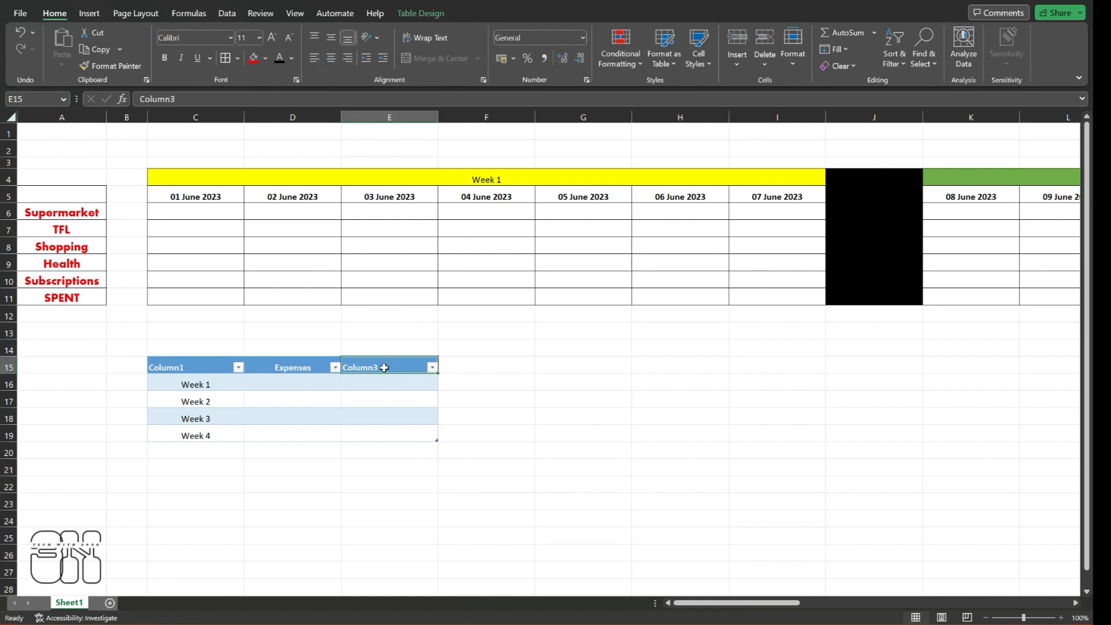
key("Caps_Lock")
type("Average")
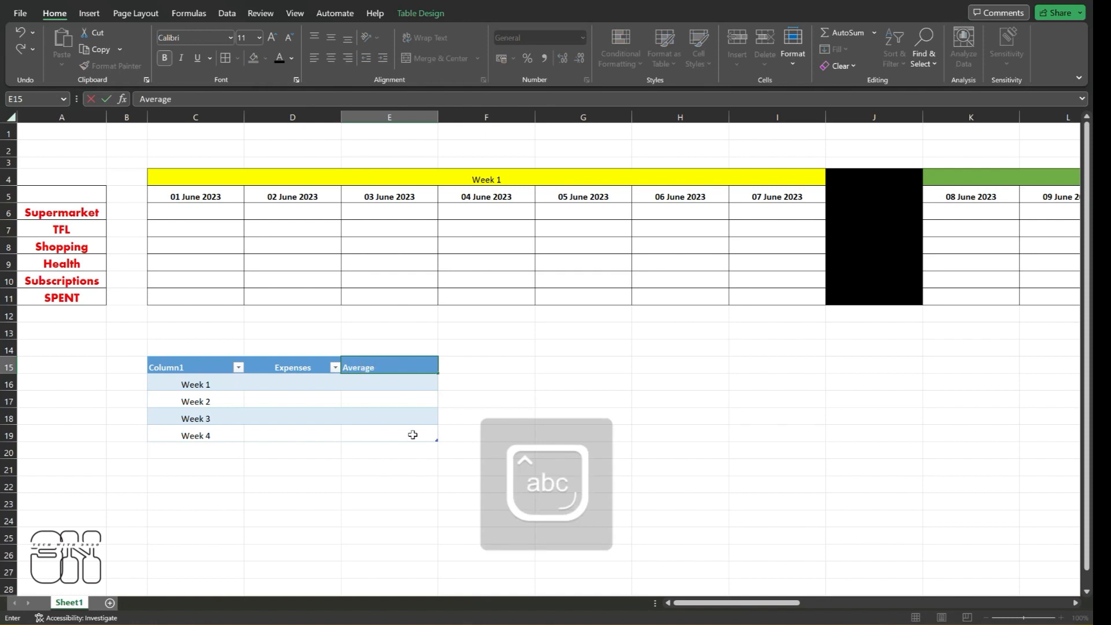
left_click(422, 461)
left_click(384, 367)
left_click(330, 59)
left_click(358, 490)
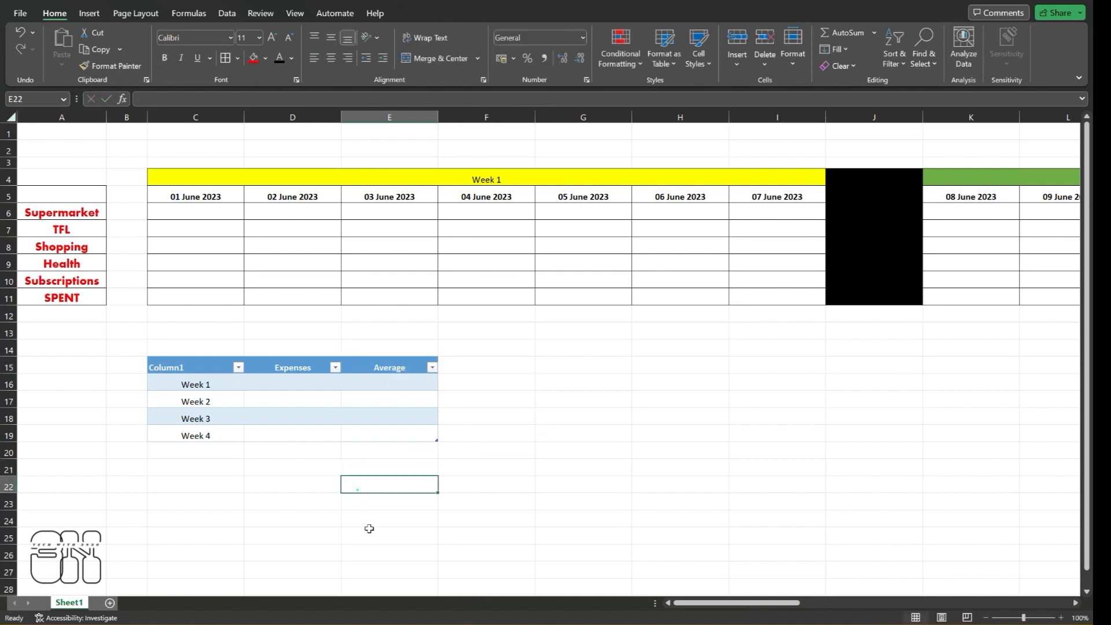
- Centre the summary table's first column header and rename it to Week
left_click(194, 365)
left_click(331, 58)
key("Caps_Lock")
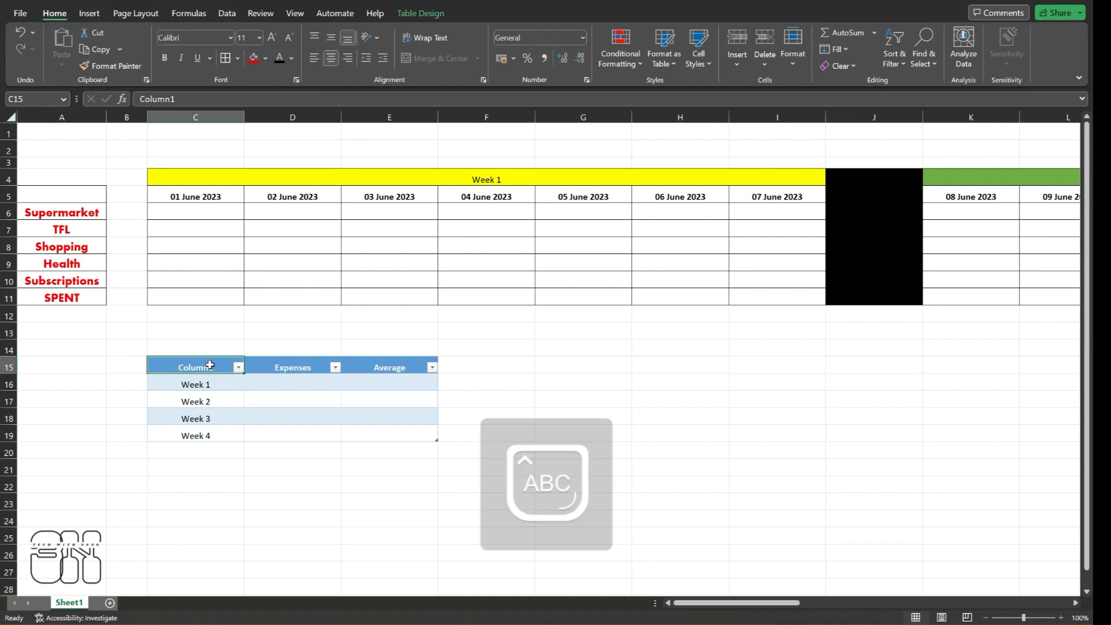
type("W")
key("Caps_Lock")
type("e")
left_click(301, 498)
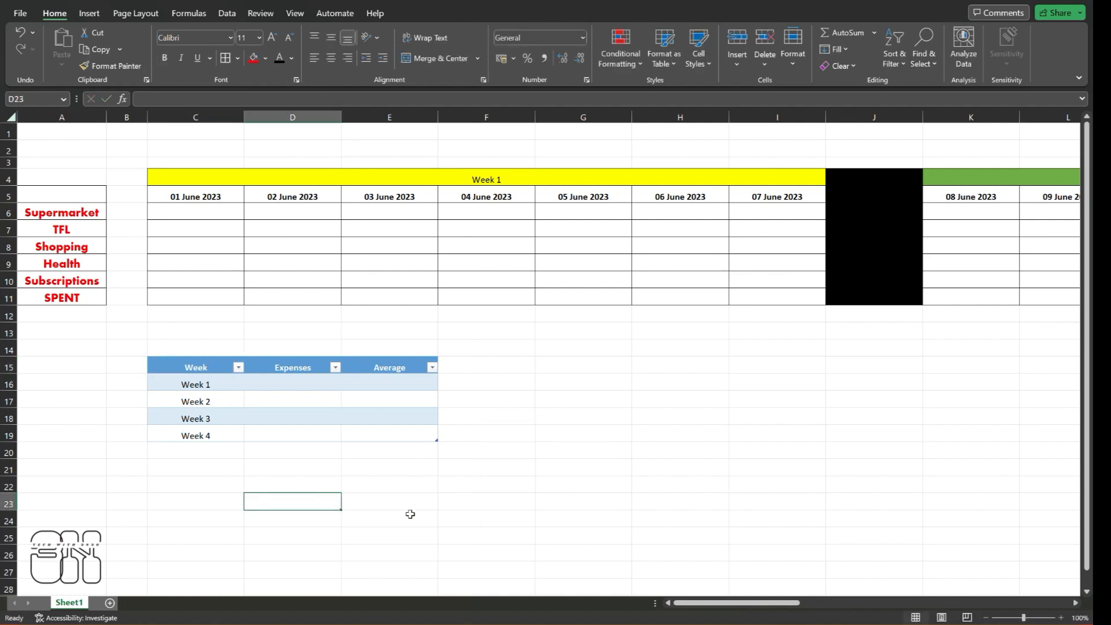
key("Caps_Lock")
key("Caps_Lock")
left_click(396, 503)
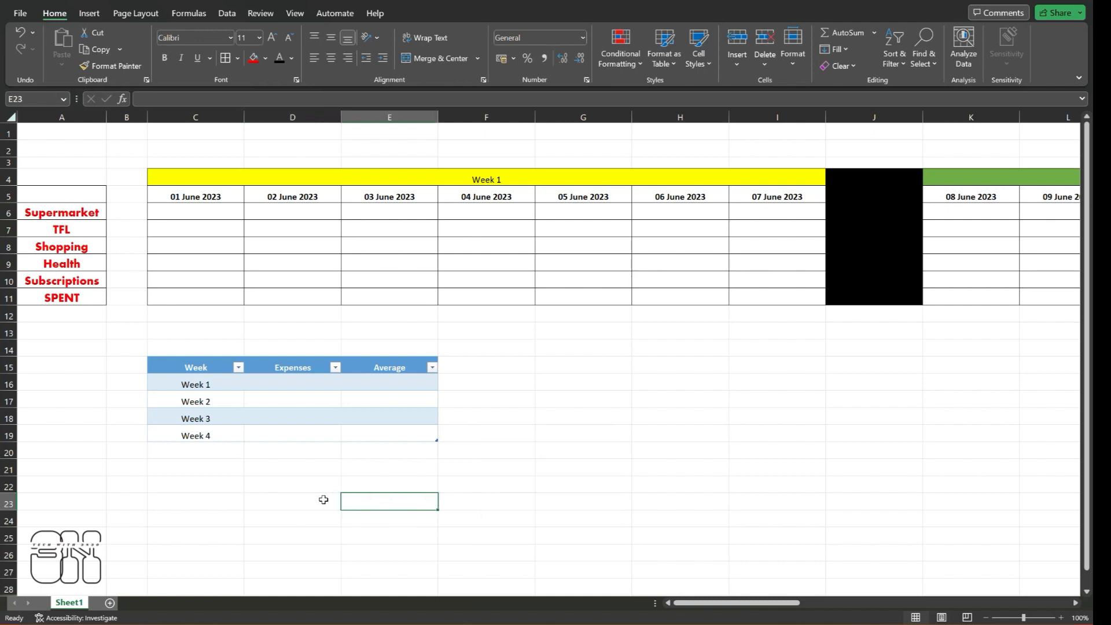
left_click(274, 383)
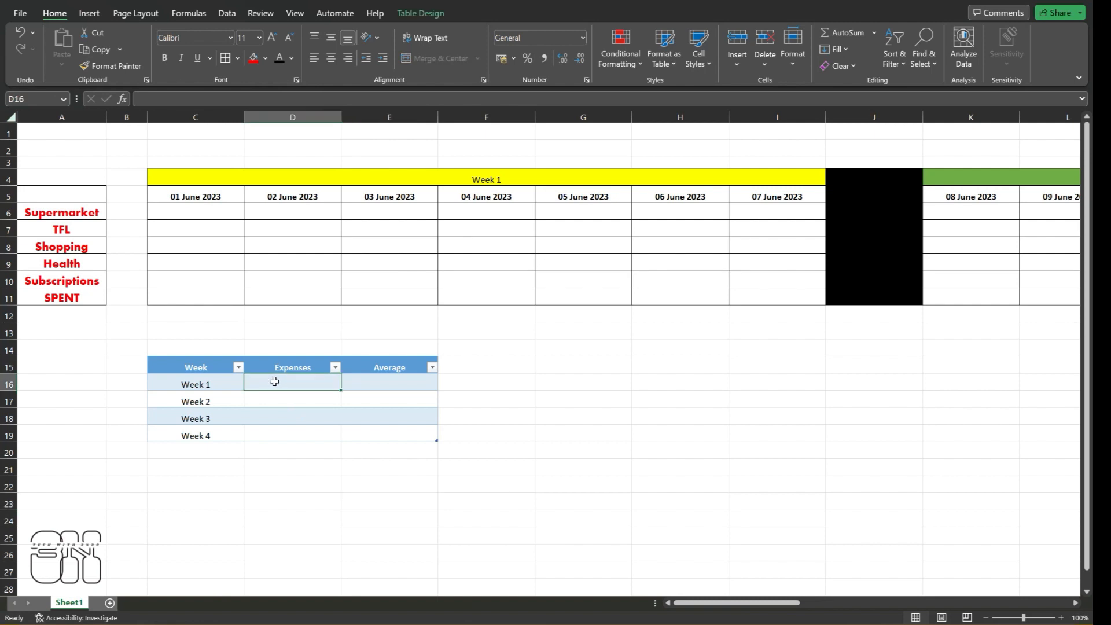
right_click(274, 383)
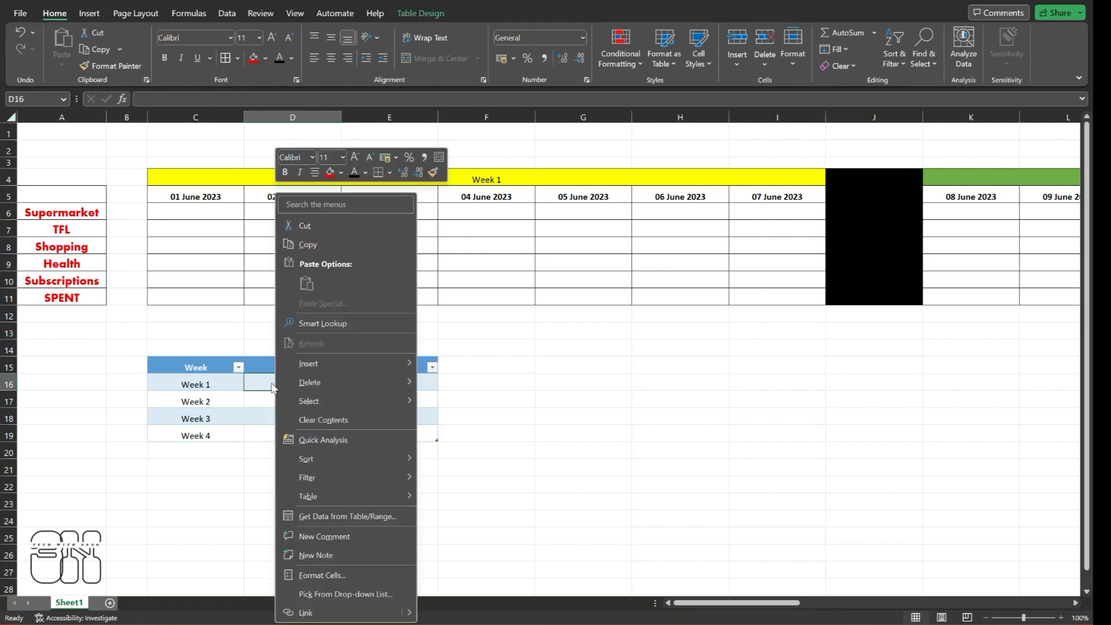
left_click(272, 383)
right_click(272, 383)
mouse_move(317, 364)
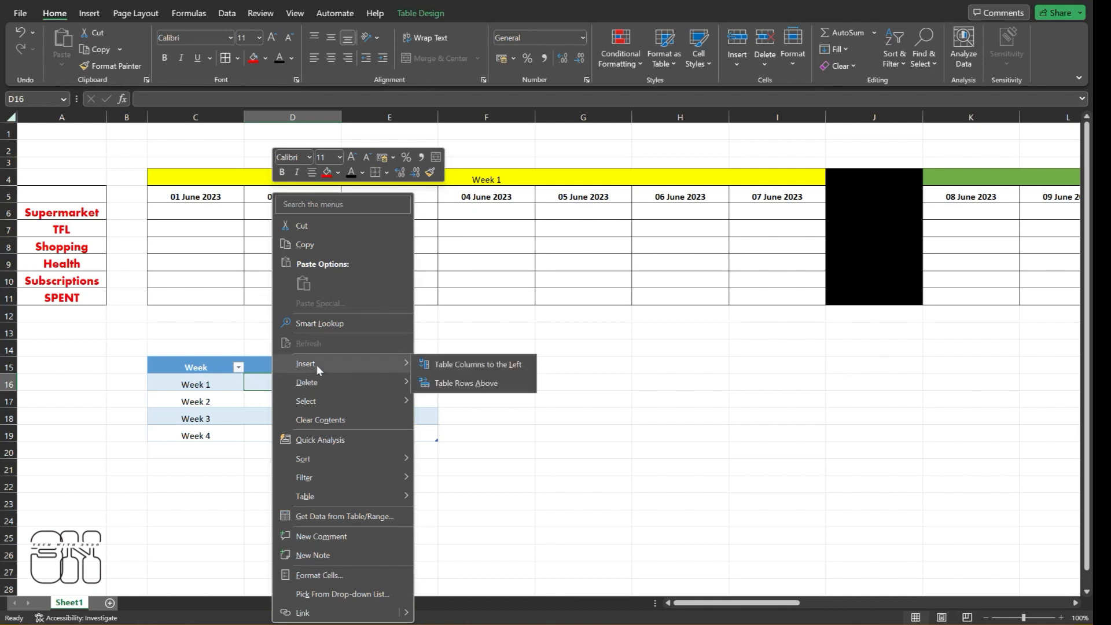
left_click(245, 472)
left_click(286, 433)
left_click(284, 386)
left_click(198, 295)
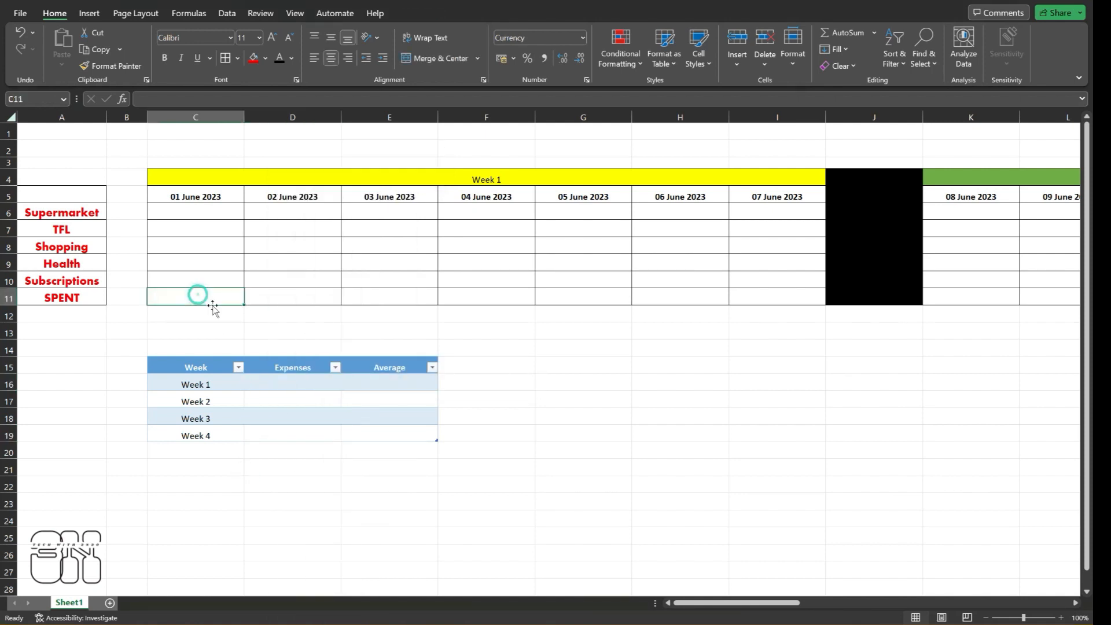
- Try to copy the Week 1 SPENT cells C11:I11 and paste them into the Week 1 Expenses cell D16
left_click(189, 213)
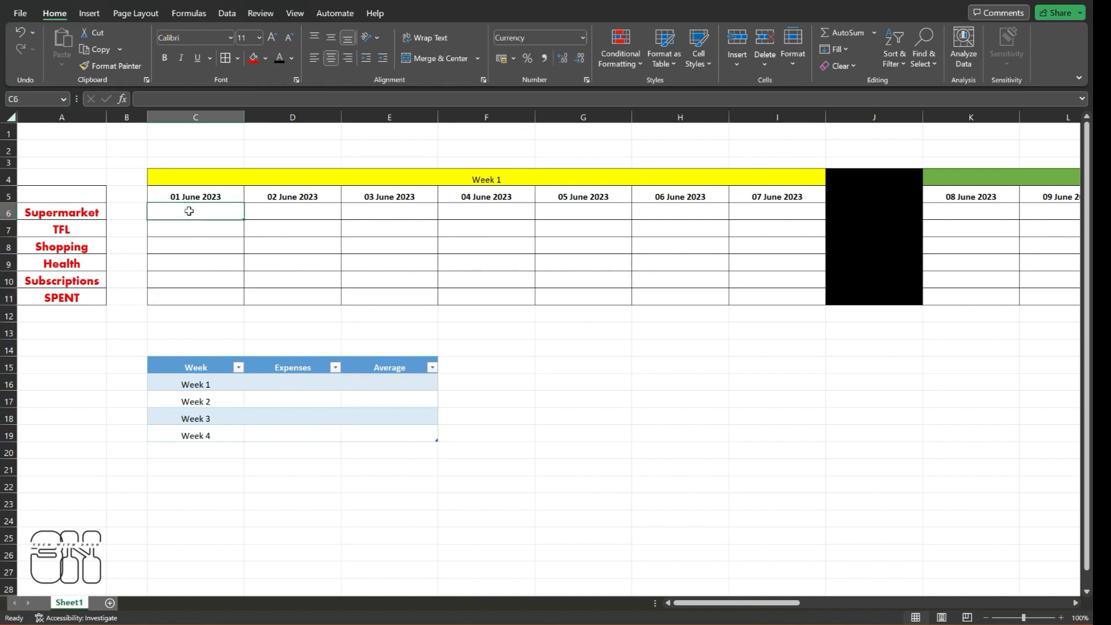
left_click(263, 316)
left_click(278, 331)
left_click(209, 295)
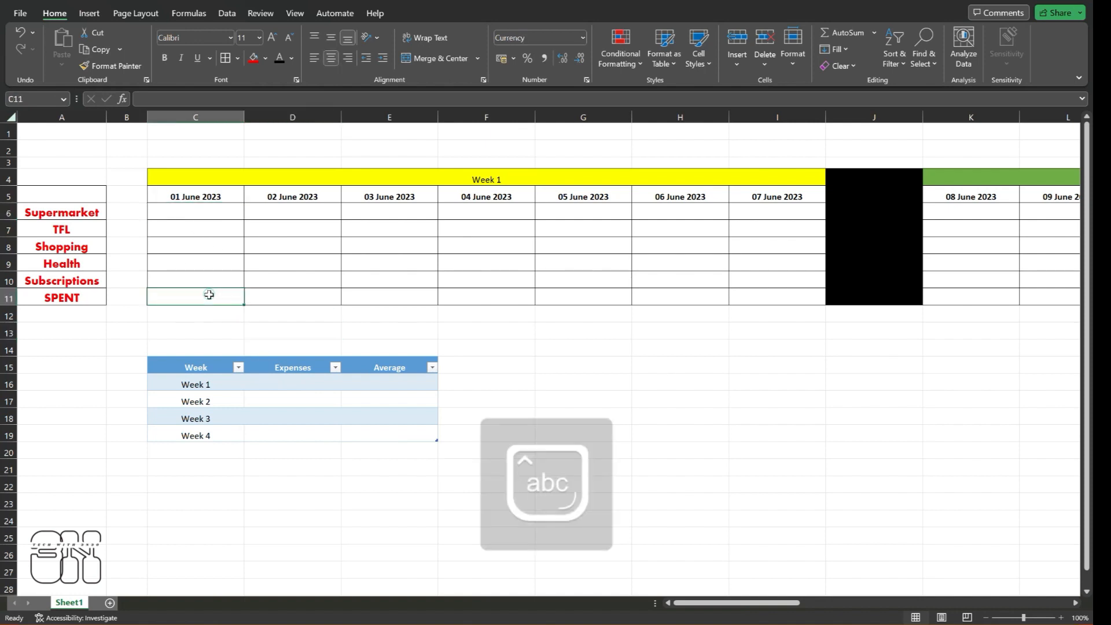
left_click(267, 297, "ctrl")
left_click(367, 295, "ctrl")
left_click(467, 295, "ctrl")
left_click(566, 295, "ctrl")
left_click(640, 295, "ctrl")
left_click(783, 295, "ctrl")
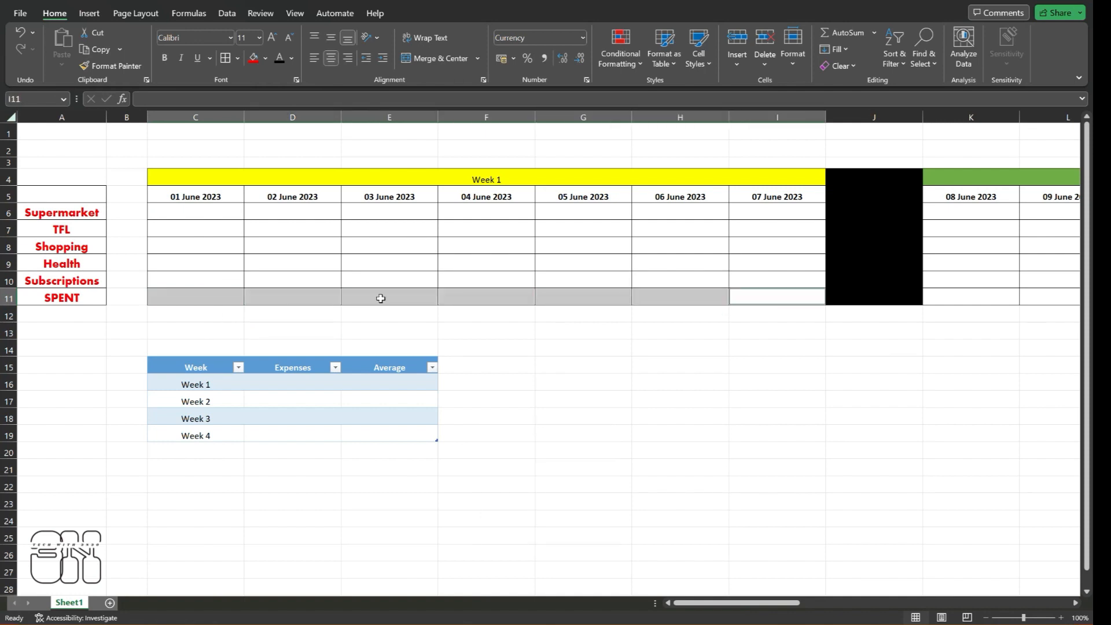
right_click(281, 303)
left_click(315, 289)
left_click(280, 382)
key("ctrl+v")
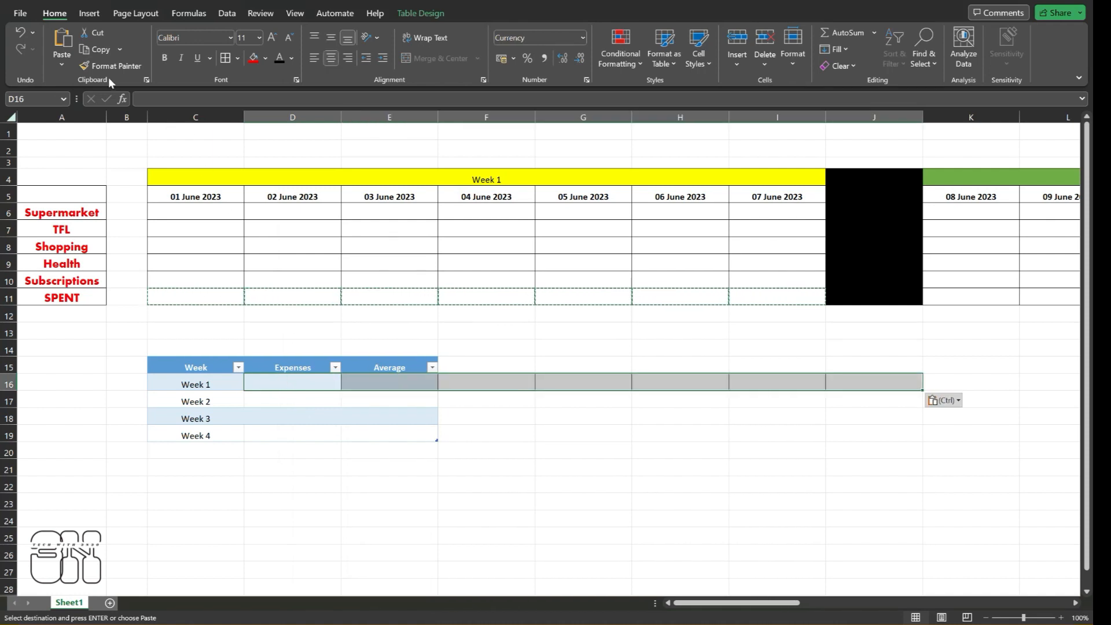
- Undo the paste and the rename of the summary table's first header, and clear the copy selection
left_click(20, 32)
left_click(20, 31)
left_click(402, 516)
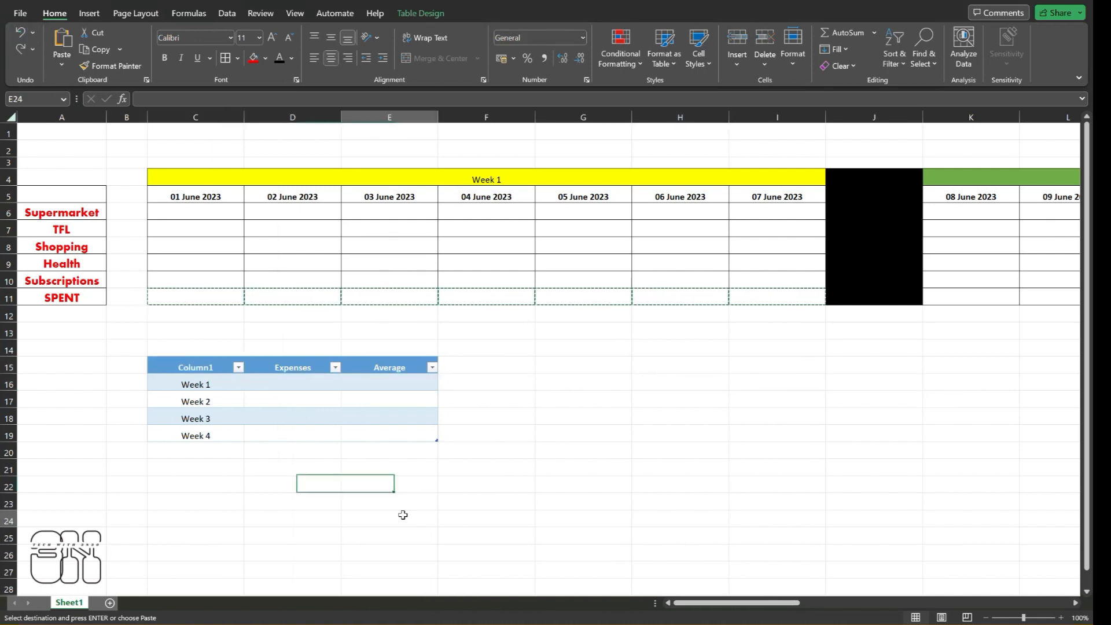
left_click(298, 490)
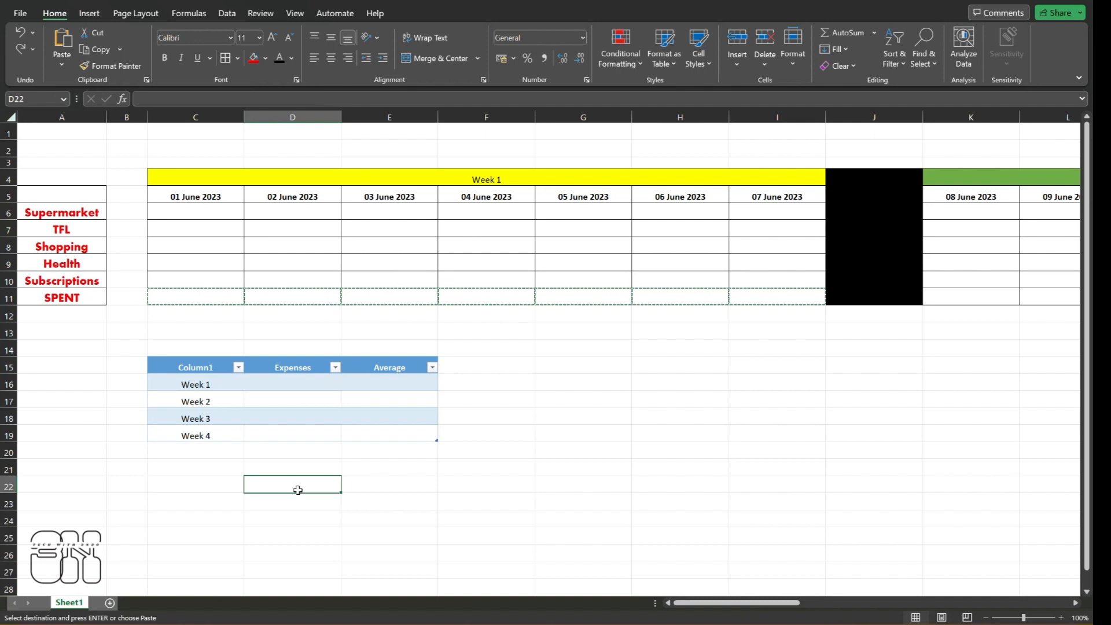
left_click(446, 481)
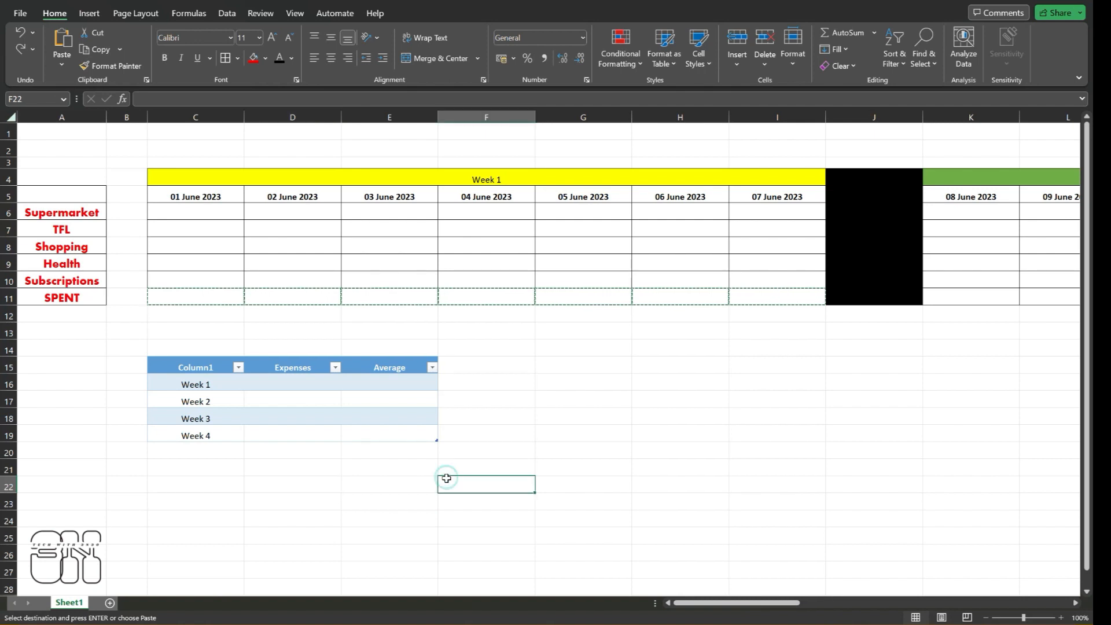
key("Escape")
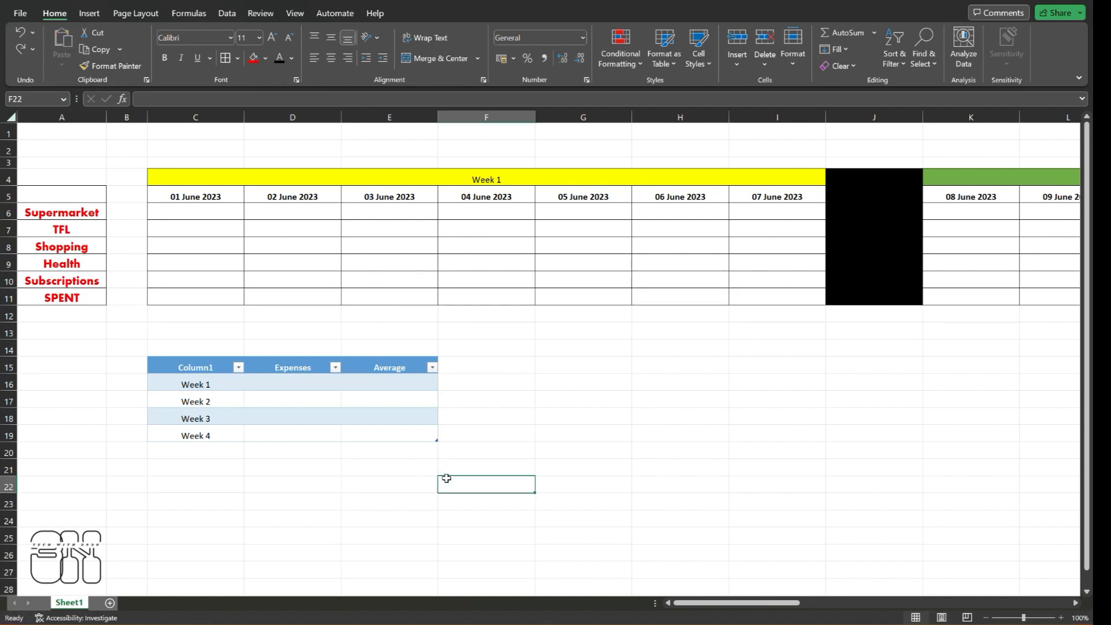
- Freeze the first column of the worksheet
key("Caps_Lock")
left_click(41, 115)
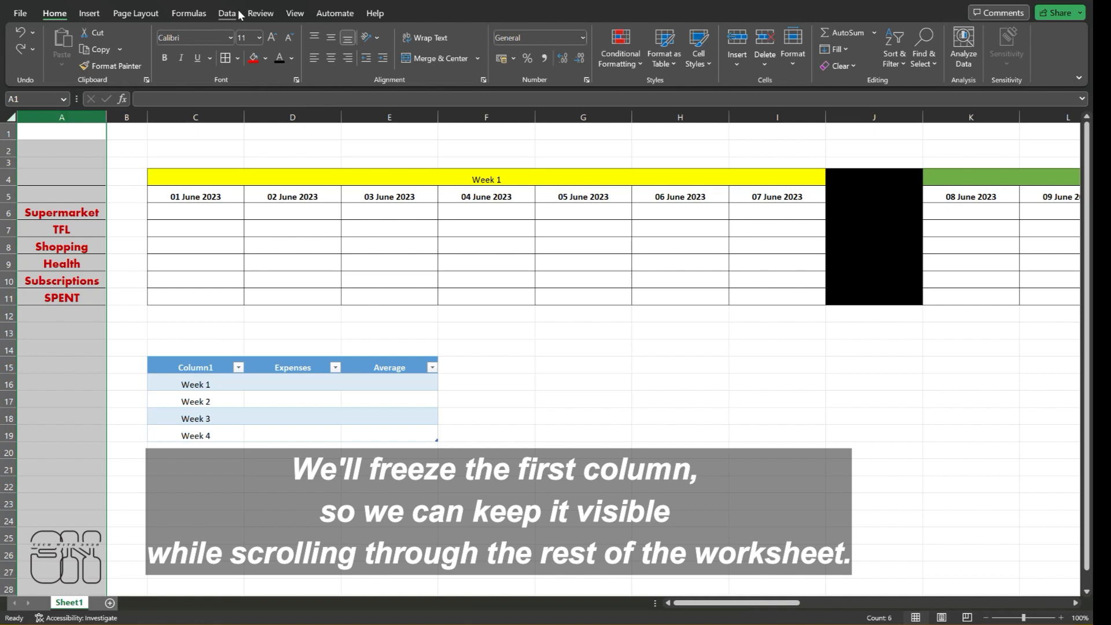
left_click(293, 14)
left_click(611, 55)
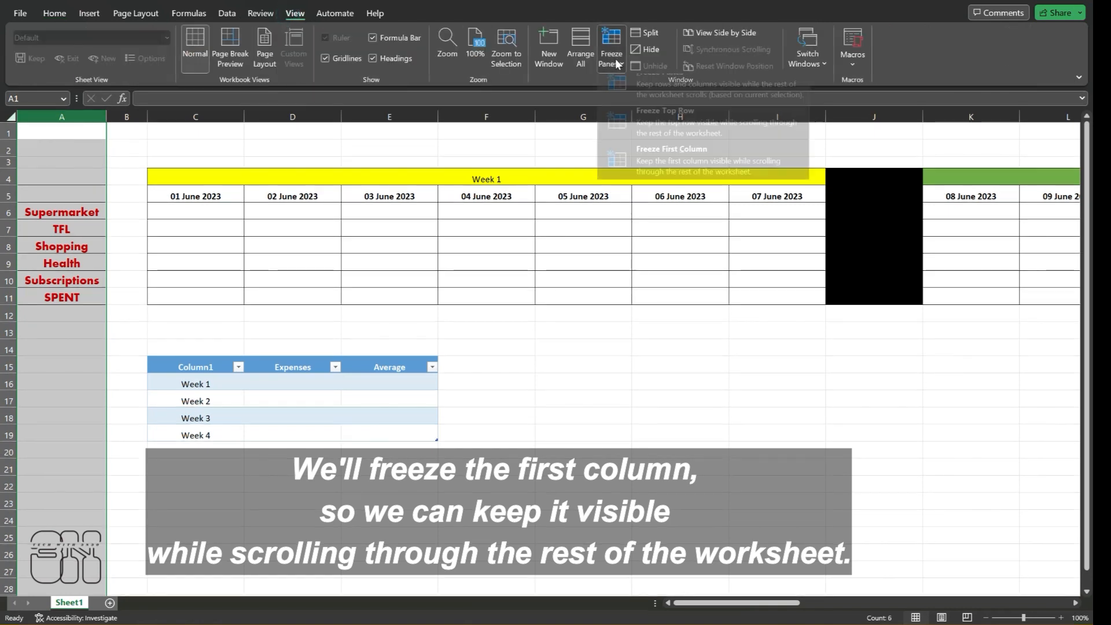
left_click(653, 170)
- Enter an AutoSum formula in D16 that totals the Week 1 SPENT cells C11 through I11
left_click(294, 350)
left_click_drag(676, 603, 730, 603)
left_click(986, 618)
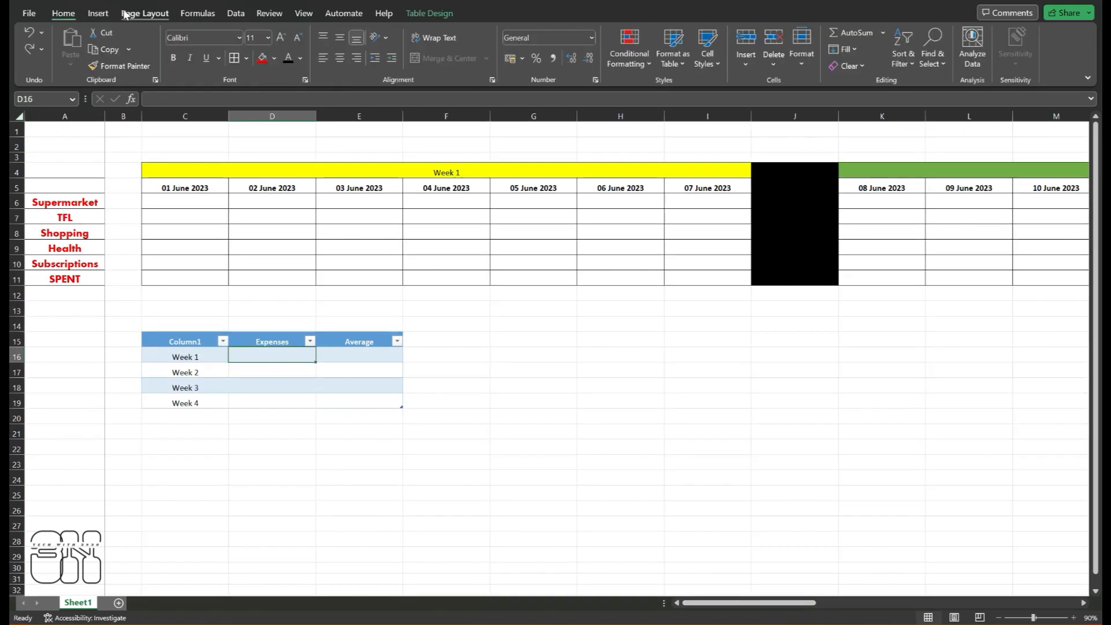
left_click(89, 12)
left_click(190, 13)
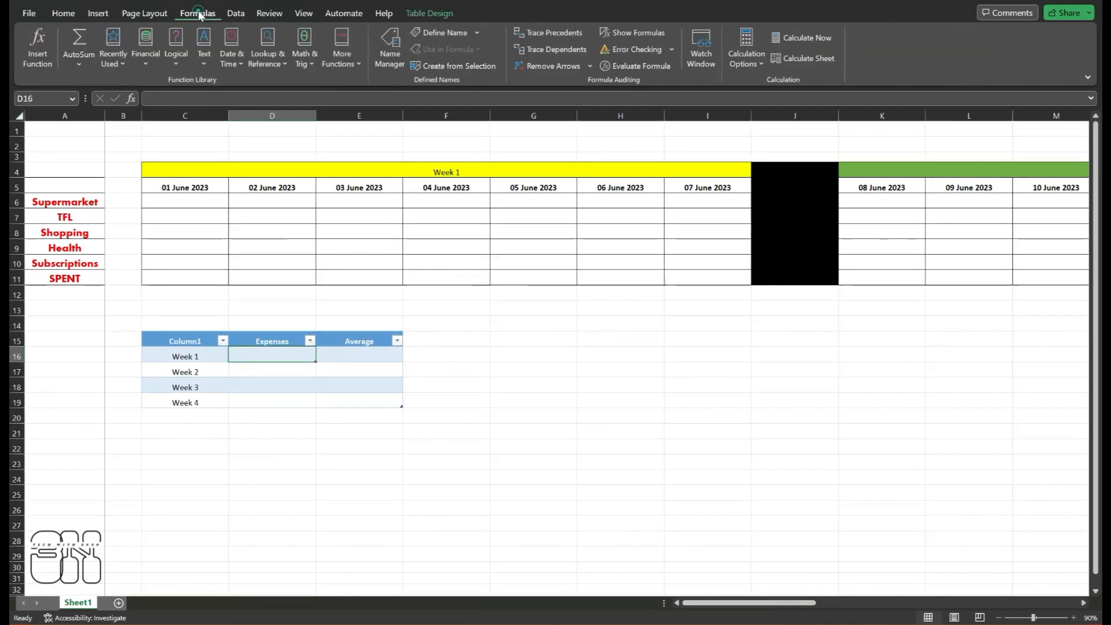
left_click(79, 63)
left_click(85, 82)
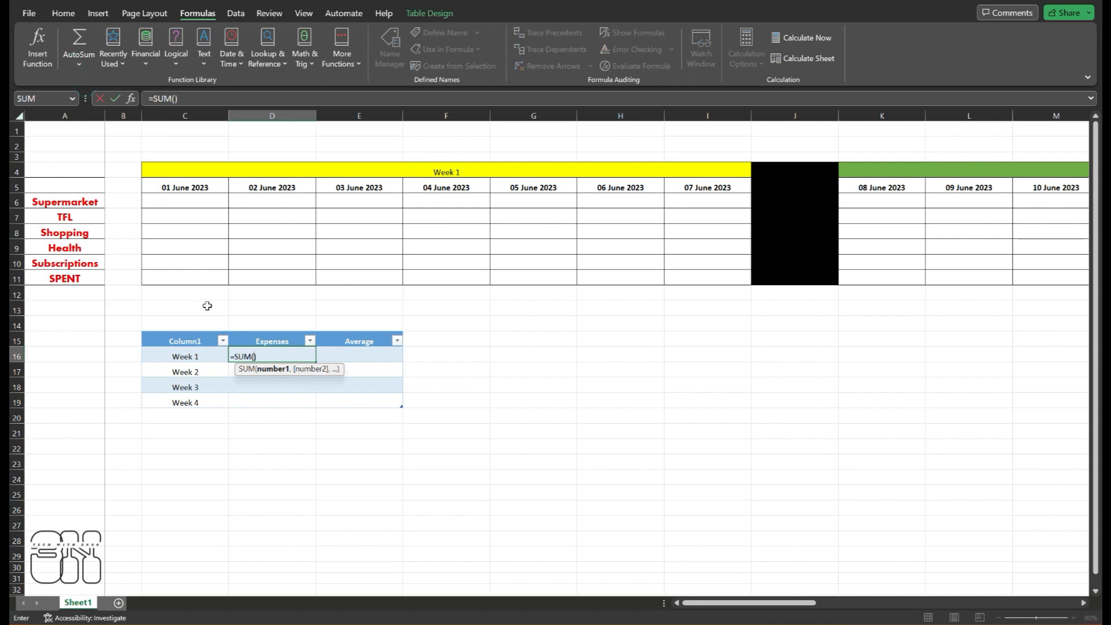
left_click(184, 277)
left_click(278, 278, "ctrl")
left_click(362, 278, "ctrl")
left_click(421, 276, "ctrl")
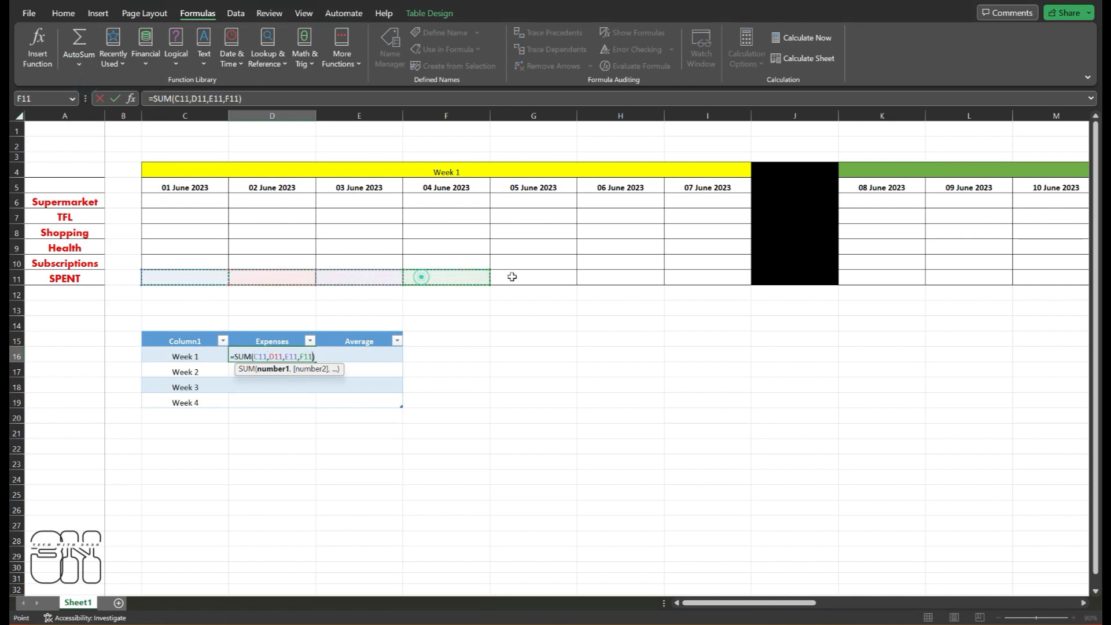
left_click(533, 277, "ctrl")
left_click(620, 276, "ctrl")
left_click(685, 277, "ctrl")
key("Return")
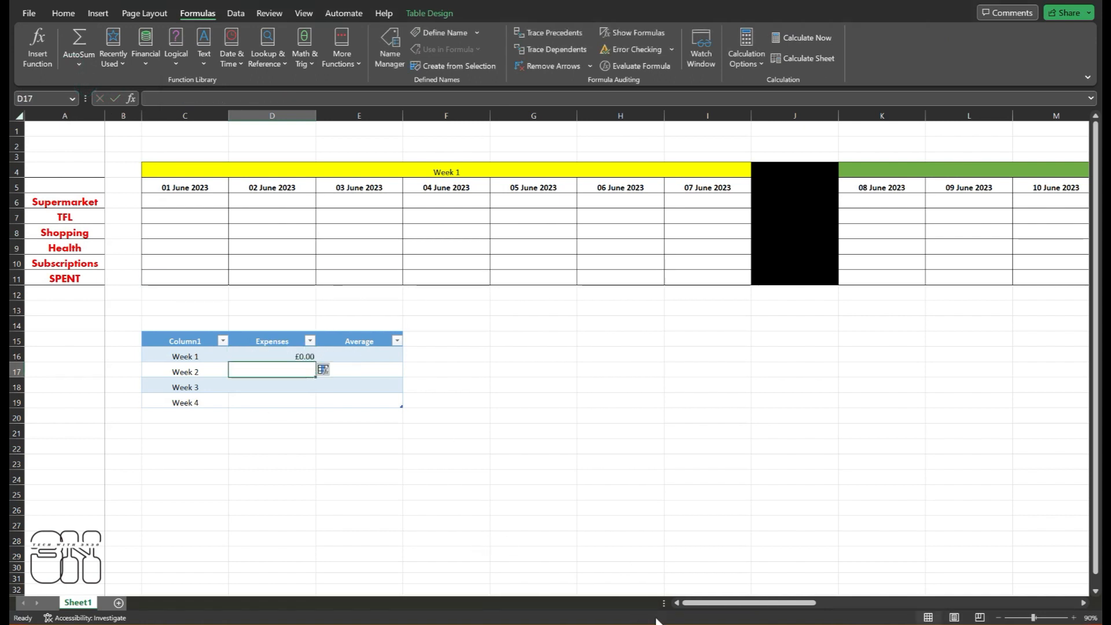
- Try an AutoSum in the Week 2 Expenses cell D17, and clear the resulting formula from the cell
left_click(278, 475)
left_click(302, 371)
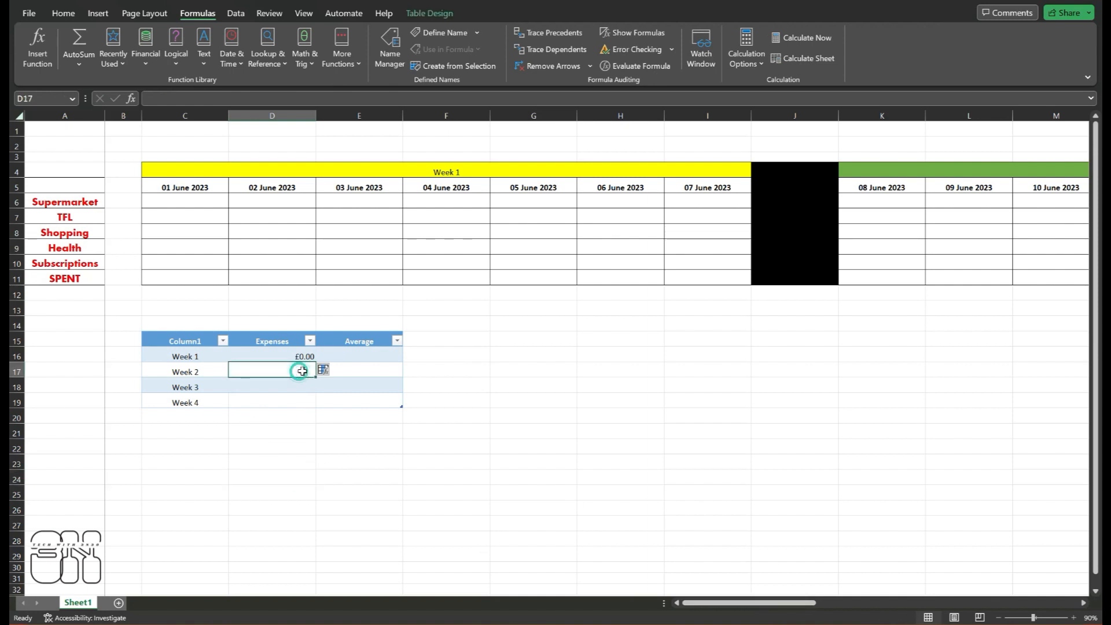
left_click(67, 58)
left_click(93, 86)
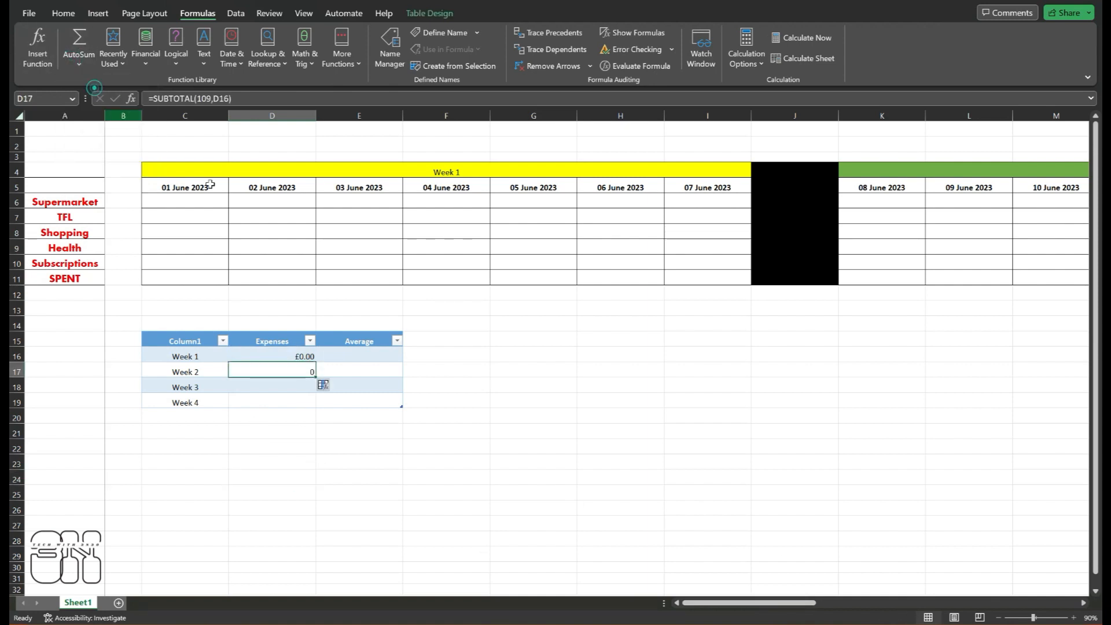
left_click(301, 370)
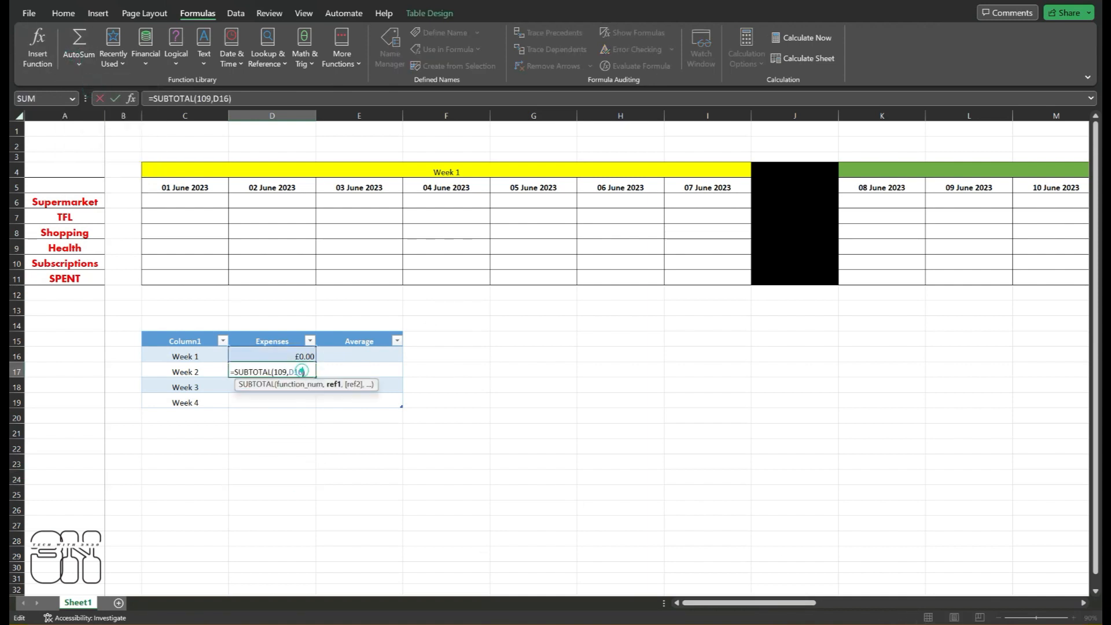
left_click(315, 460)
double_click(298, 368)
left_click_drag(307, 371, 230, 371)
key("BackSpace")
left_click(308, 464)
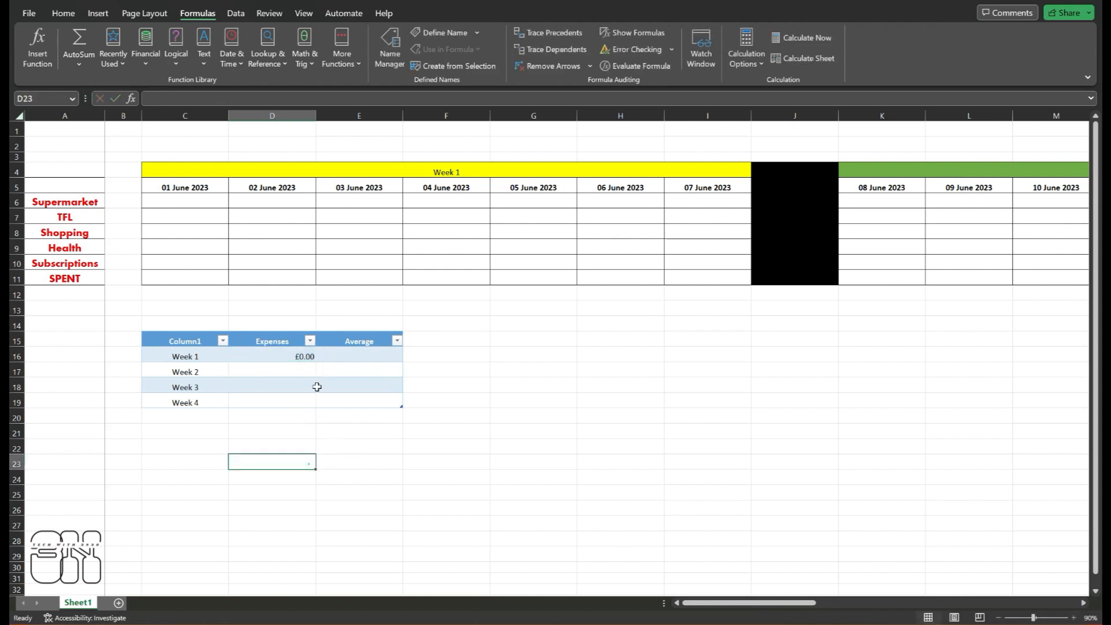
- Fill the Week 1 Expenses formula in D16 down to the Week 2 cell D17
left_click(305, 357)
left_click_drag(315, 362, 316, 379)
left_click(313, 465)
- Replace the SUM arguments in D17 with the Week 2 SPENT cells K11 through Q11
double_click(301, 371)
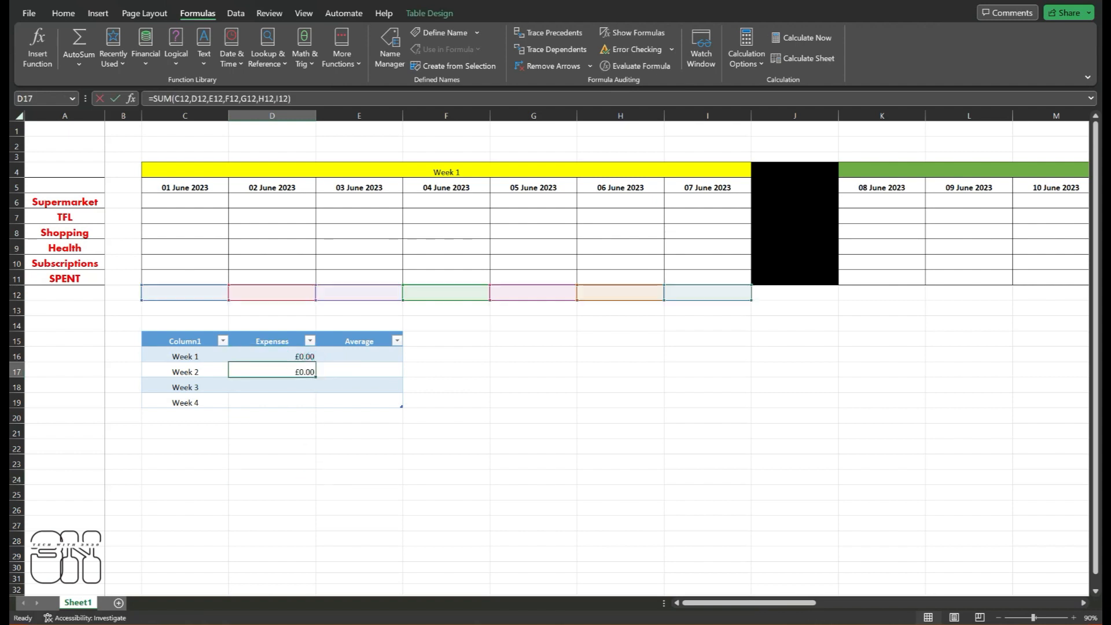
double_click(292, 370)
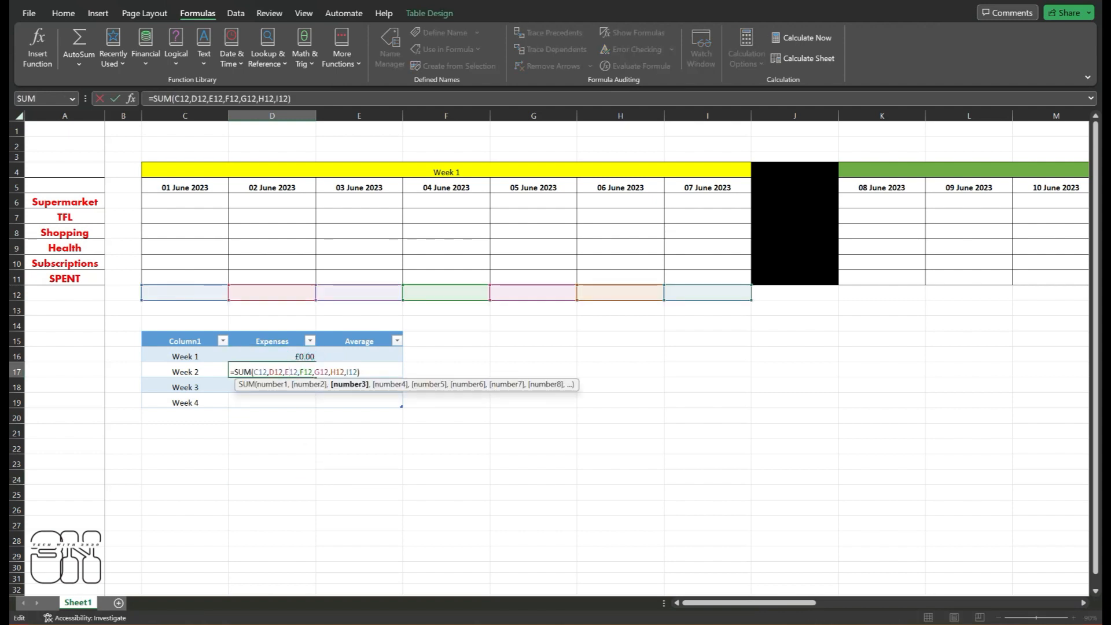
left_click_drag(274, 372, 356, 371)
key("BackSpace")
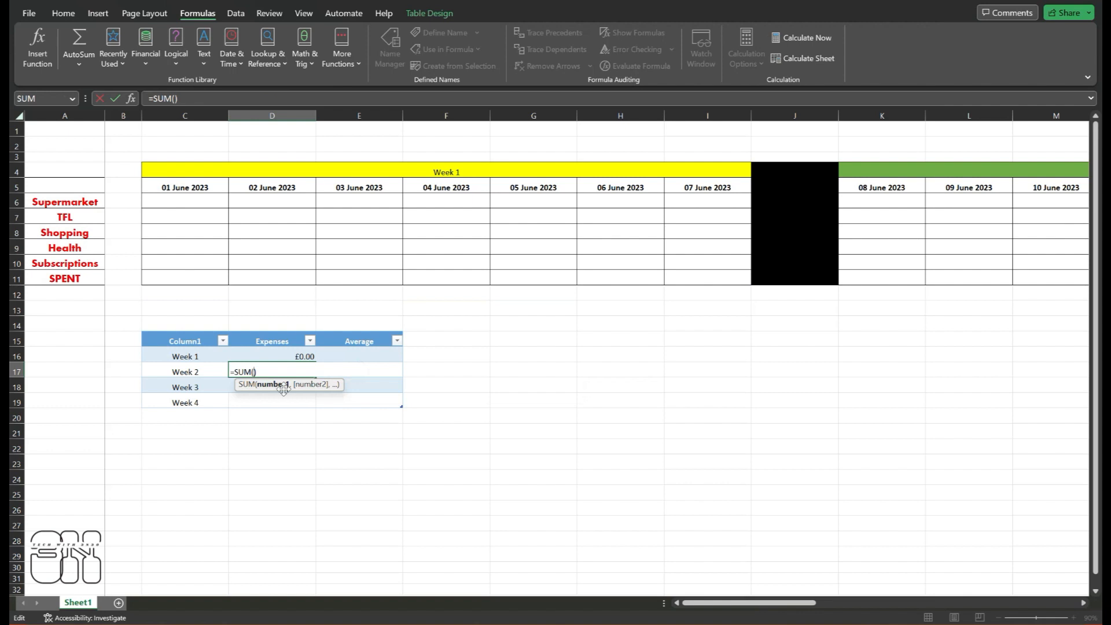
left_click_drag(727, 602, 756, 323)
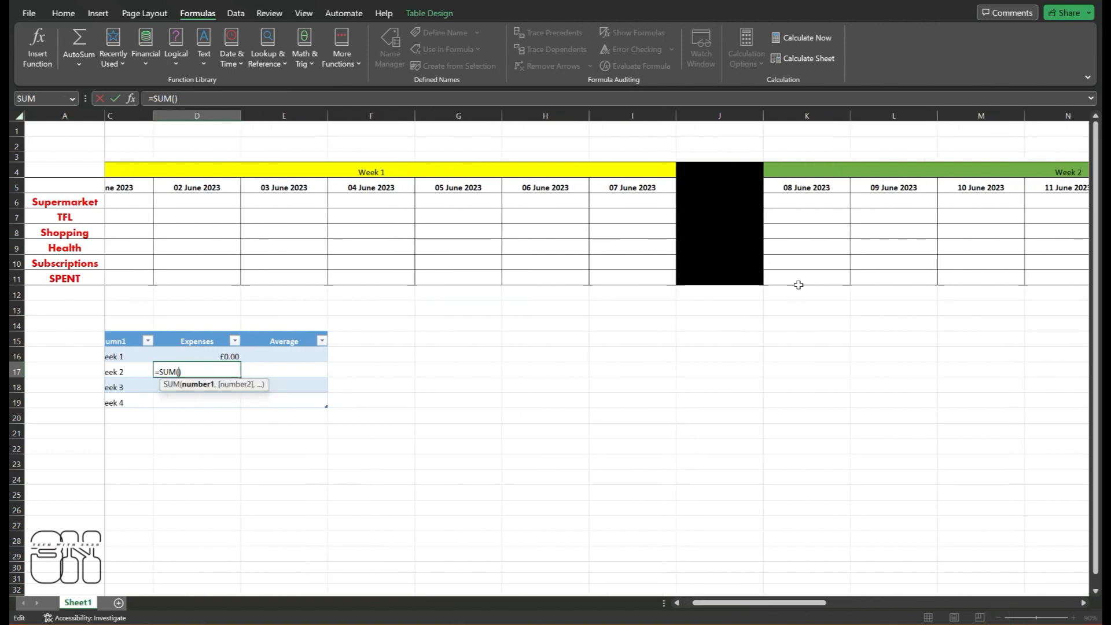
left_click(796, 277, "ctrl")
left_click(885, 278, "ctrl")
left_click(957, 277, "ctrl")
left_click(1034, 276, "ctrl")
left_click_drag(784, 603, 707, 603)
left_click(696, 278, "ctrl")
left_click(768, 274, "ctrl")
left_click(853, 274, "ctrl")
key("Return")
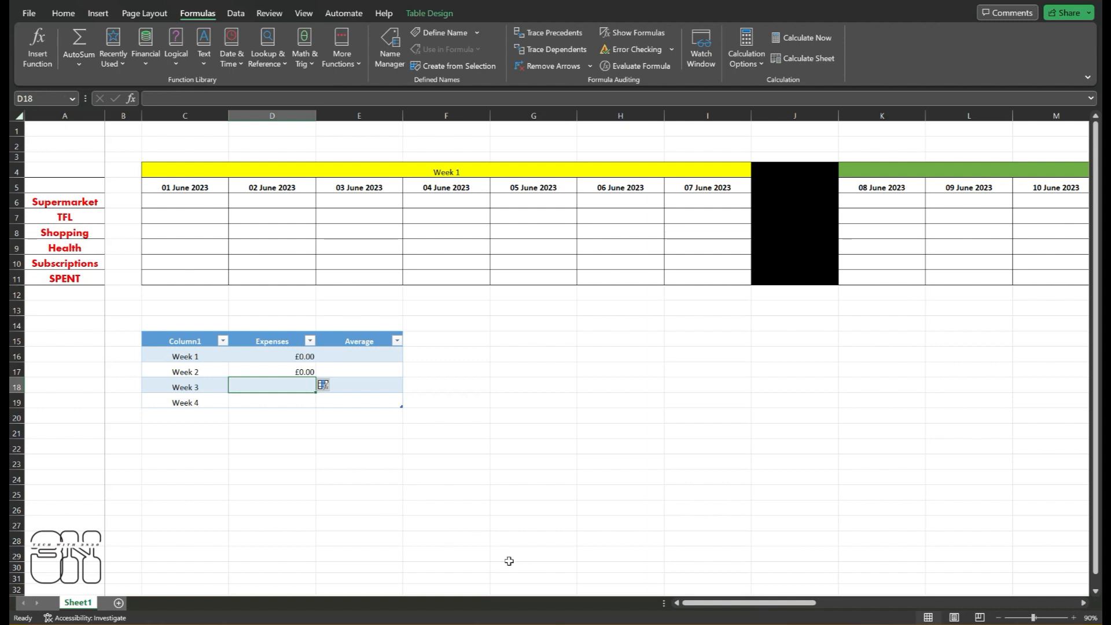
- Fill the Week 2 Expenses formula in D17 down to the Week 3 cell D18
left_click(306, 370)
left_click_drag(315, 379, 253, 387)
left_click(302, 387)
- Replace the SUM arguments in D18 with the Week 3 SPENT cells S11 through Y11
double_click(305, 387)
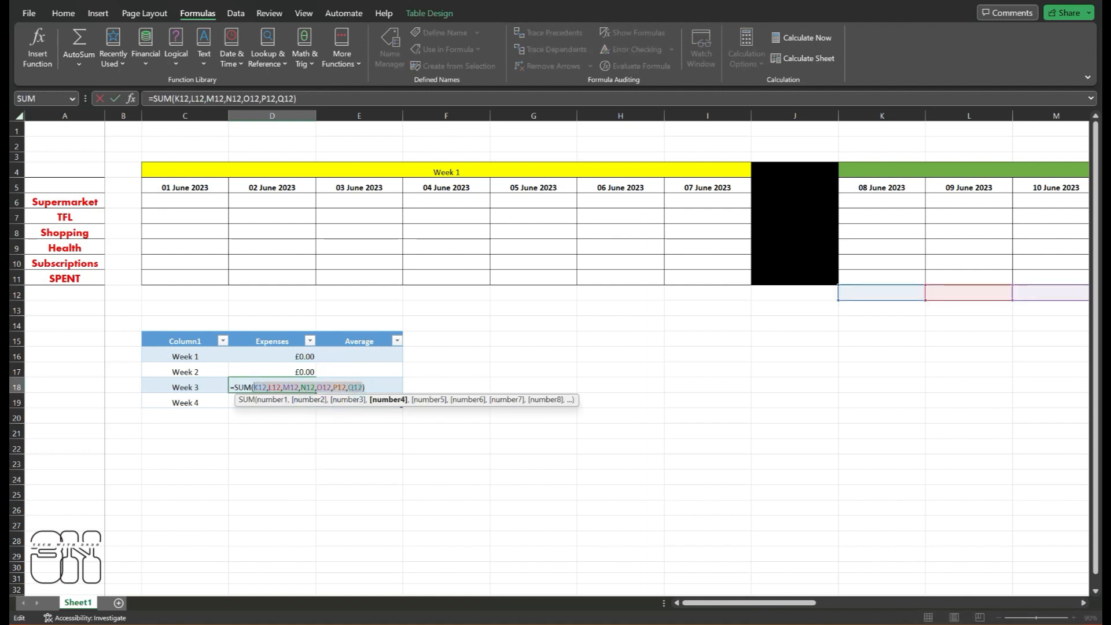
key("BackSpace")
scroll(712, 602, "right", 5)
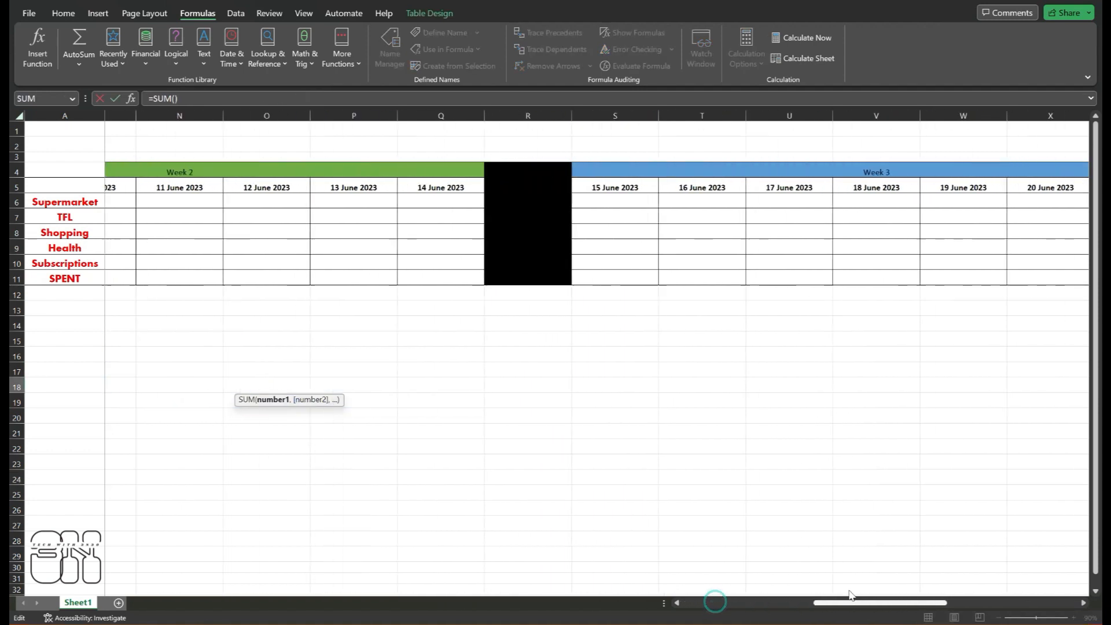
left_click(466, 281)
left_click(528, 280, "ctrl")
left_click(622, 278, "ctrl")
left_click(710, 278, "ctrl")
left_click(797, 278, "ctrl")
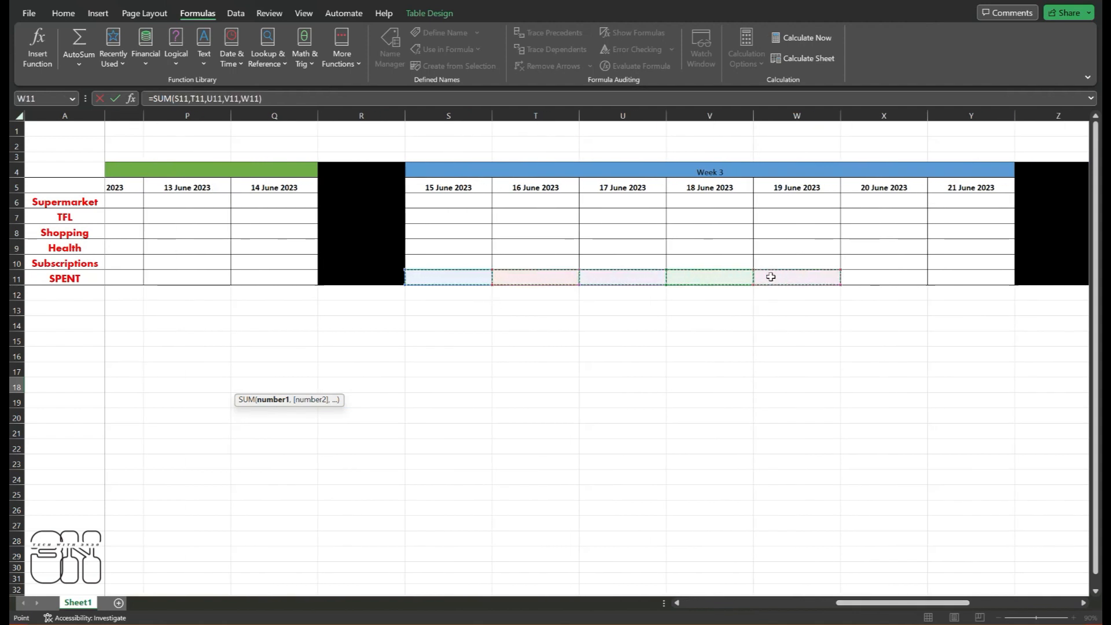
left_click(884, 278, "ctrl")
left_click(949, 276, "ctrl")
left_click_drag(875, 608, 721, 607)
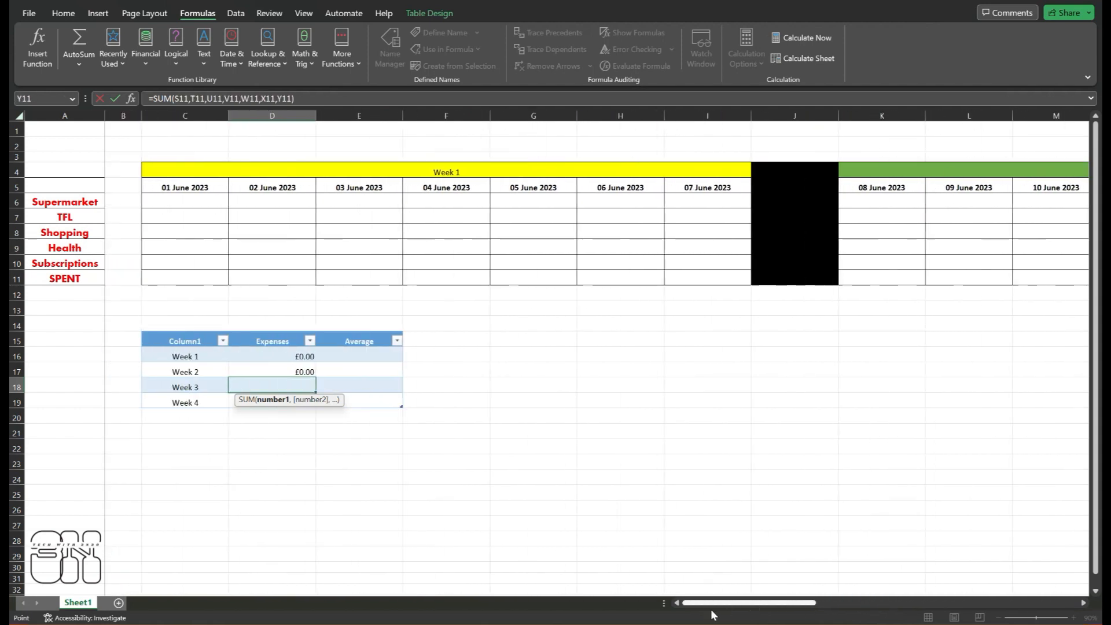
key("Return")
left_click(305, 449)
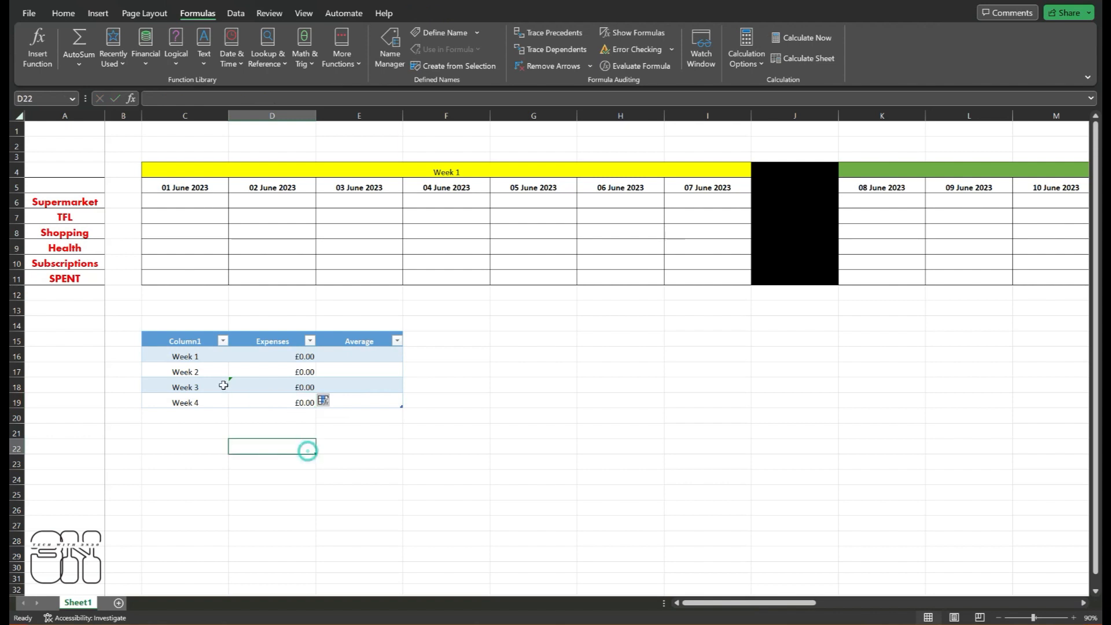
- Check the error options flagged on the Week 3 Expenses formula in D18
left_click(232, 383)
left_click(214, 385)
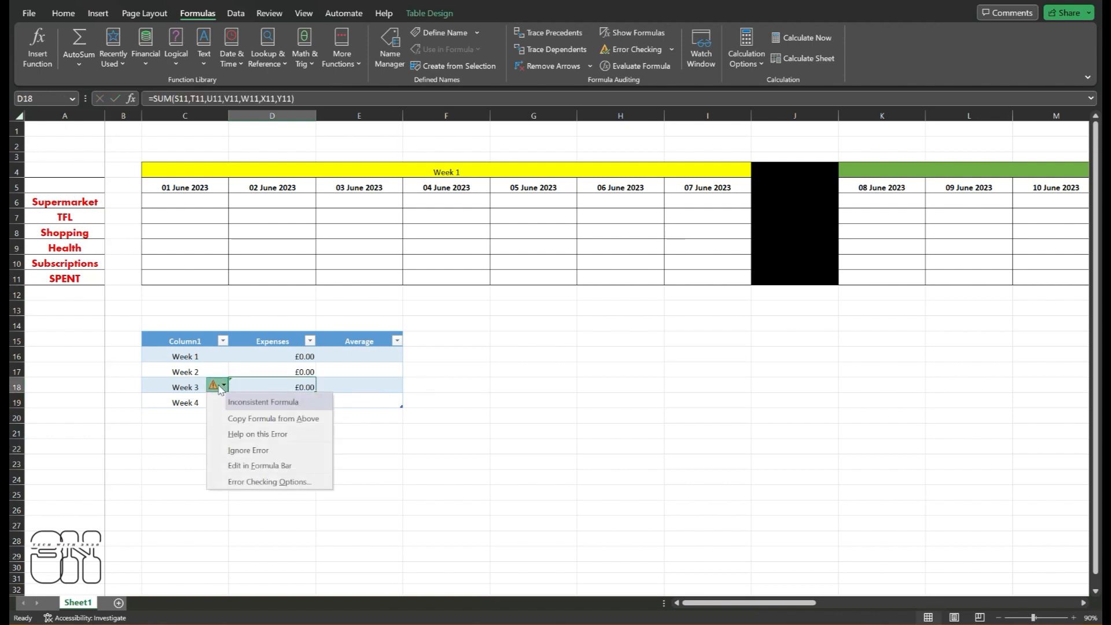
left_click(446, 461)
left_click_drag(747, 602, 634, 601)
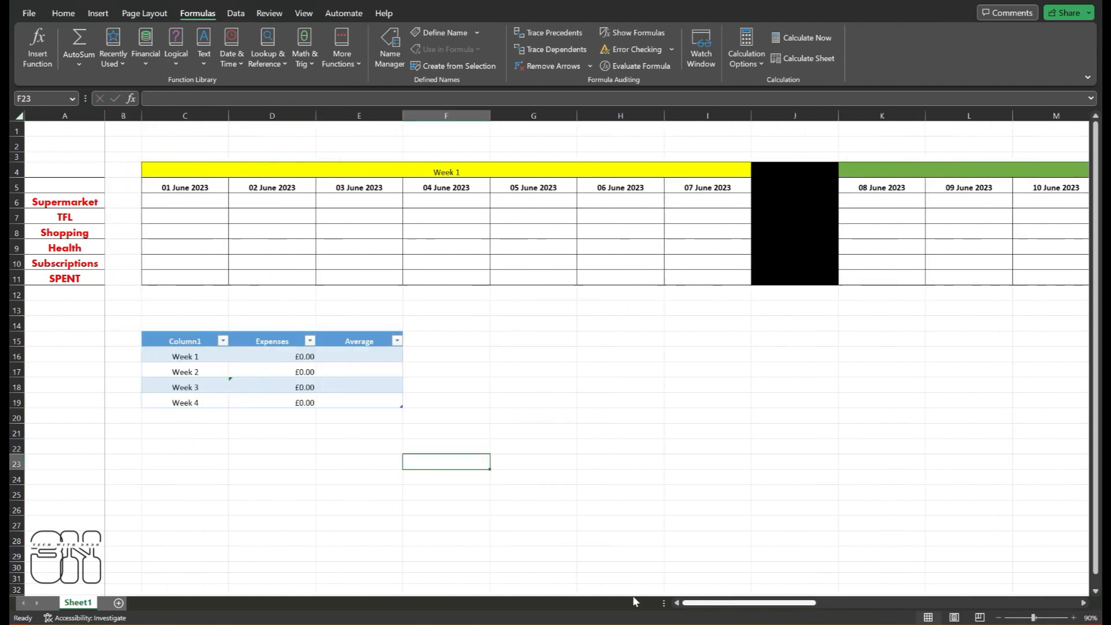
- Re-enter the Week 3 Expenses formula in D18 as a SUM of the SPENT cells S11 through Y11
double_click(269, 387)
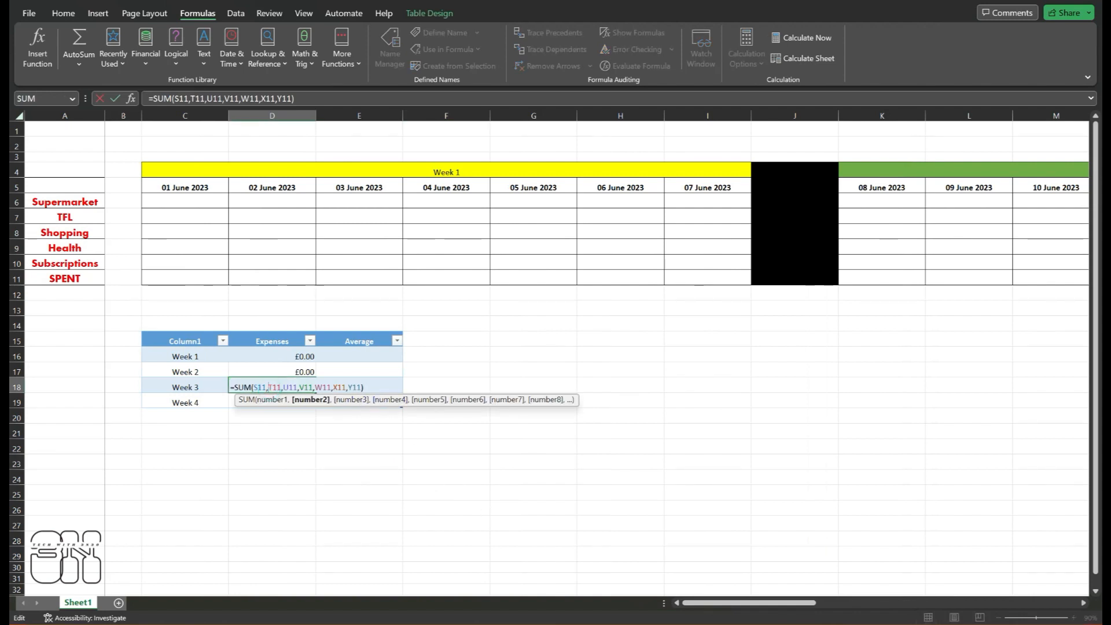
left_click_drag(342, 387, 257, 387)
key("BackSpace")
key("BackSpace")
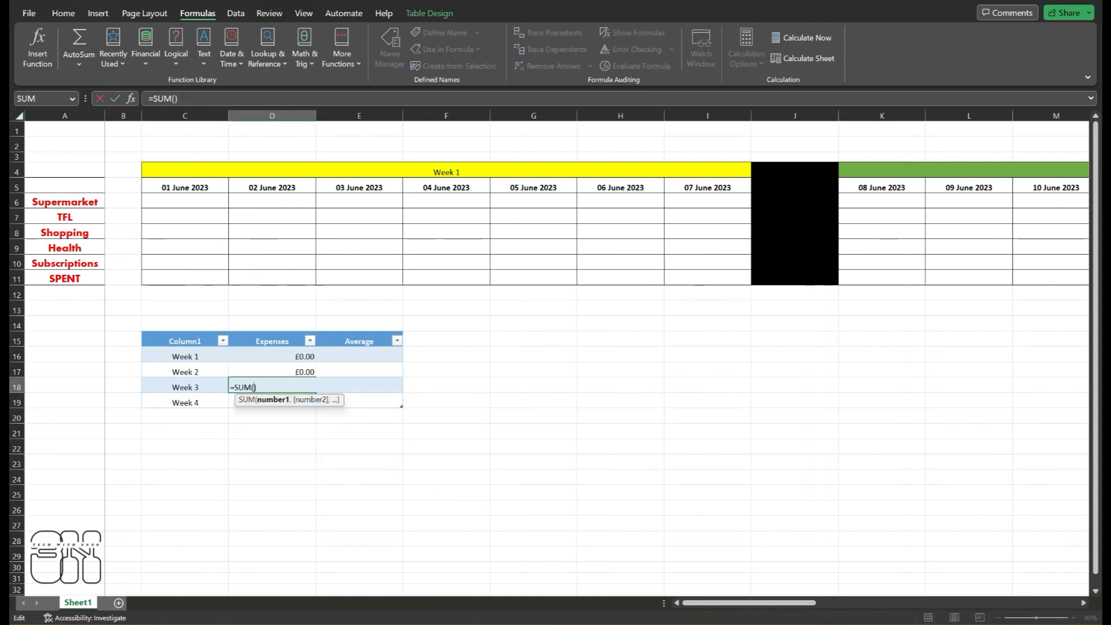
left_click_drag(712, 602, 871, 602)
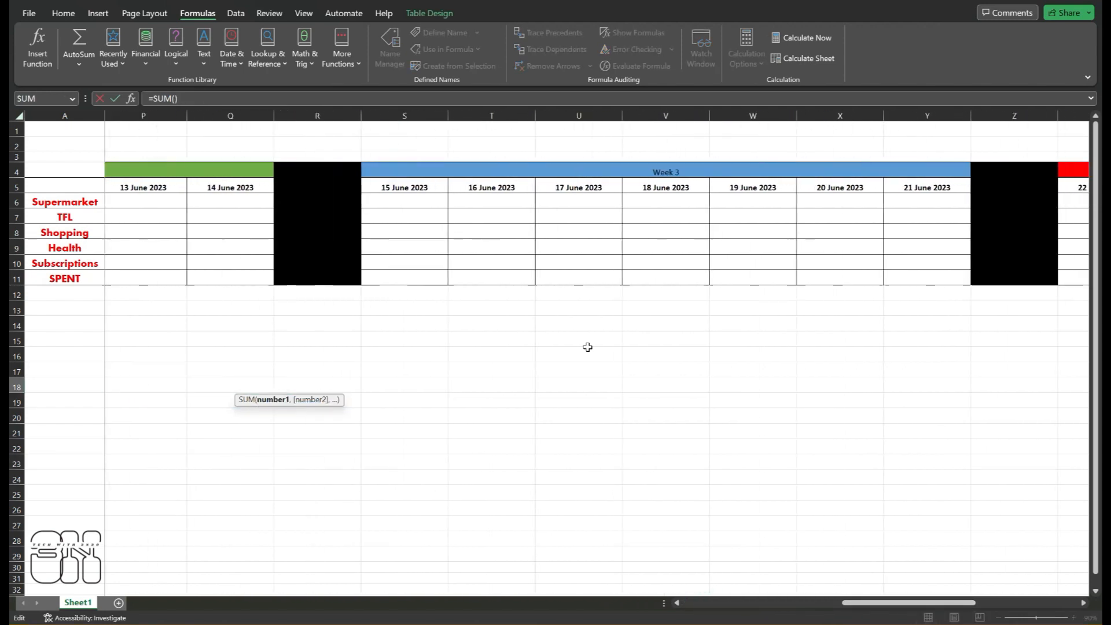
left_click(398, 280)
left_click(492, 278, "ctrl")
left_click(579, 278, "ctrl")
left_click(665, 278, "ctrl")
left_click(752, 278, "ctrl")
left_click(809, 276, "ctrl")
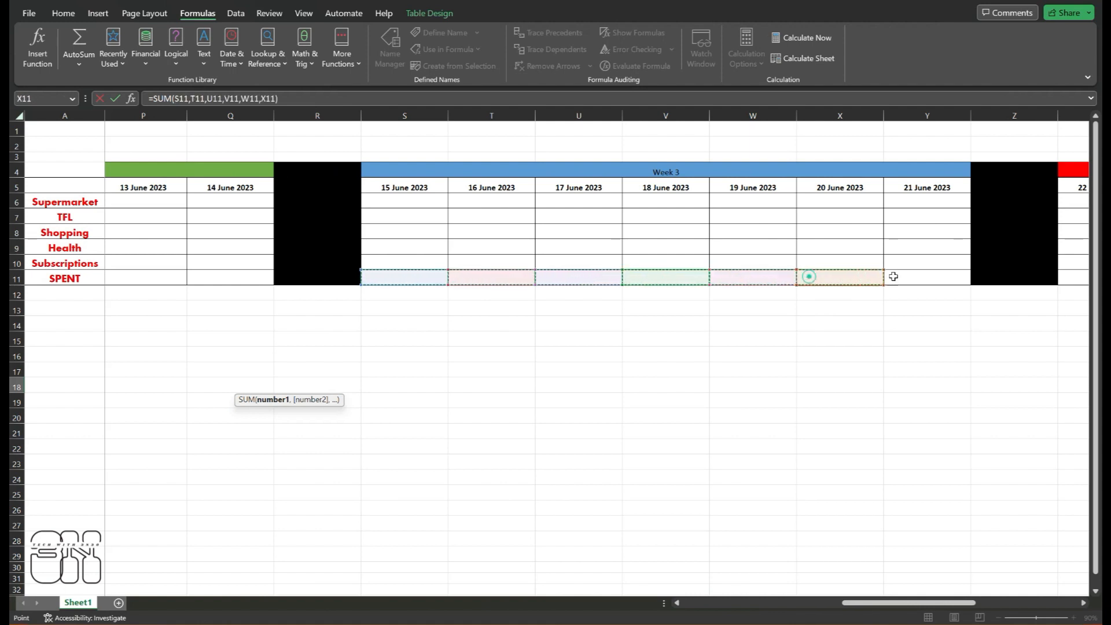
left_click(893, 277, "ctrl")
left_click_drag(885, 602, 726, 602)
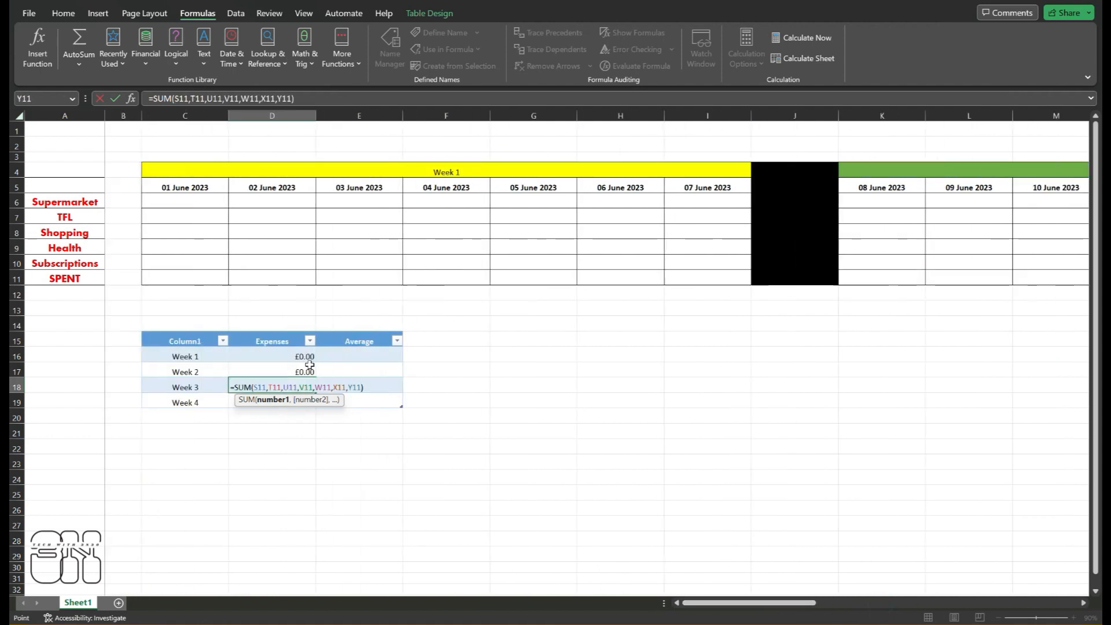
key("Return")
left_click(318, 431)
- Replace the SUM arguments in the Week 4 Expenses cell D19 with the SPENT cells AA11 through AI11
double_click(289, 402)
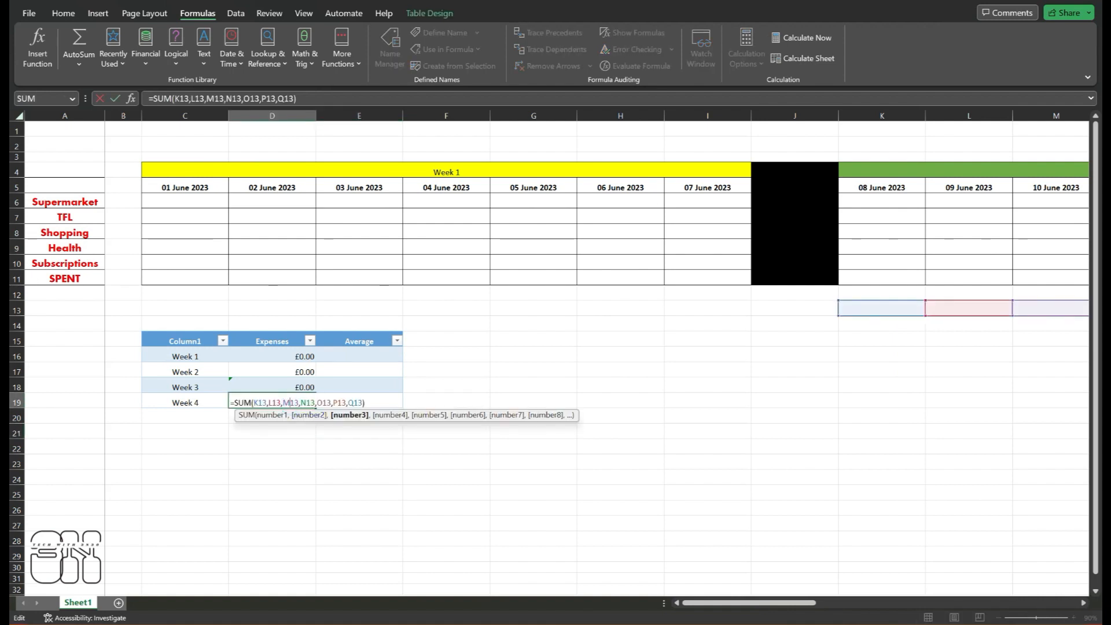
left_click_drag(252, 402, 362, 402)
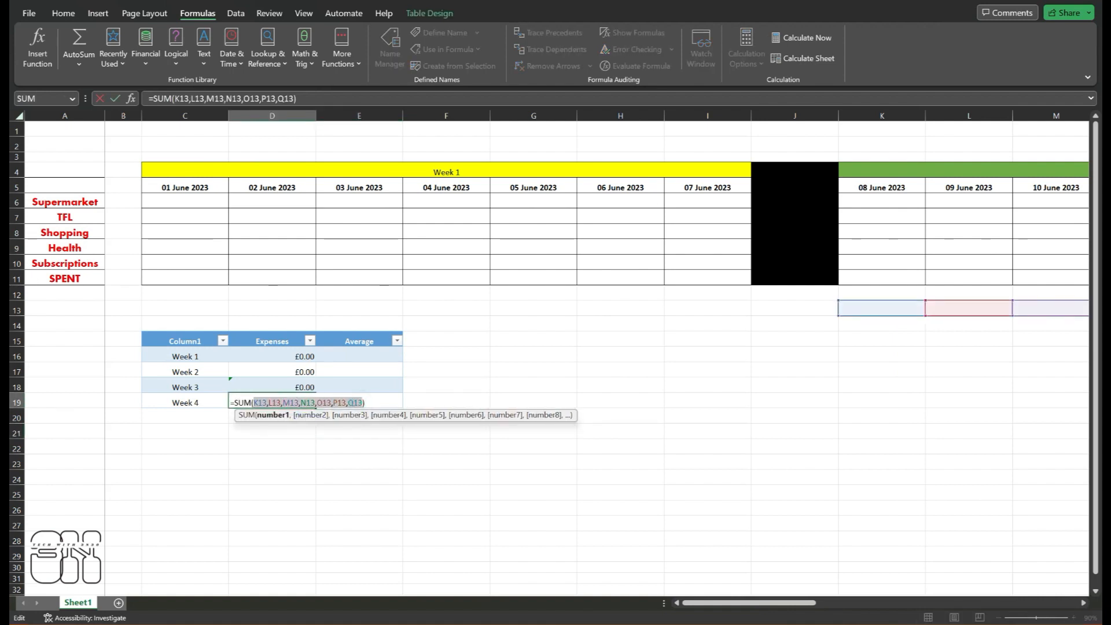
key("BackSpace")
left_click_drag(705, 602, 975, 601)
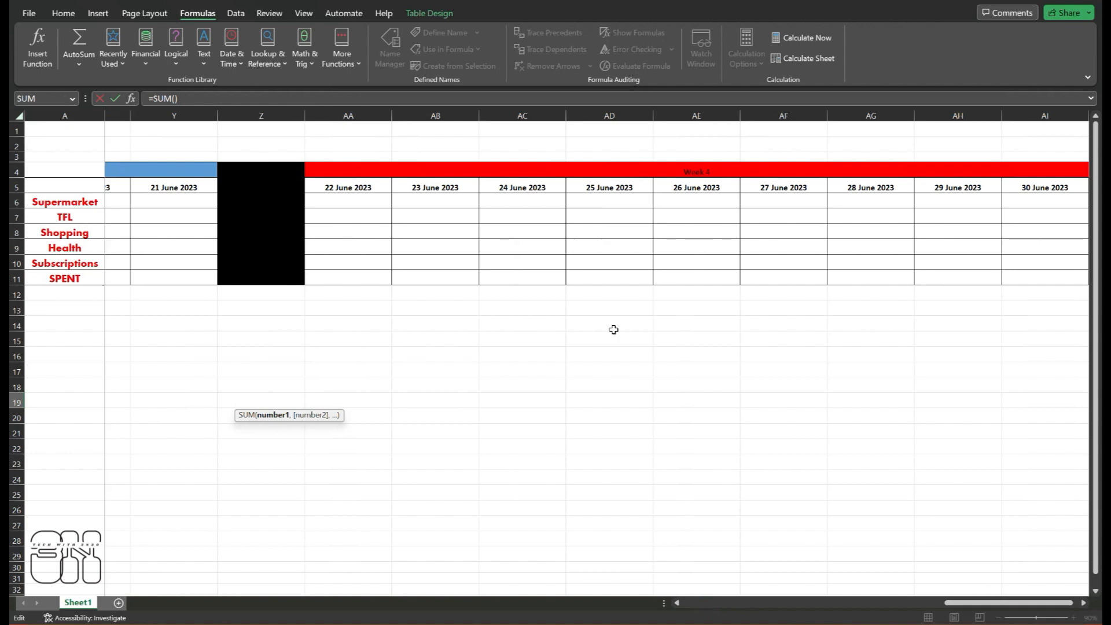
left_click(354, 277, "ctrl")
left_click(463, 278, "ctrl")
left_click(526, 278, "ctrl")
left_click(620, 278, "ctrl")
left_click(700, 277, "ctrl")
left_click(764, 278, "ctrl")
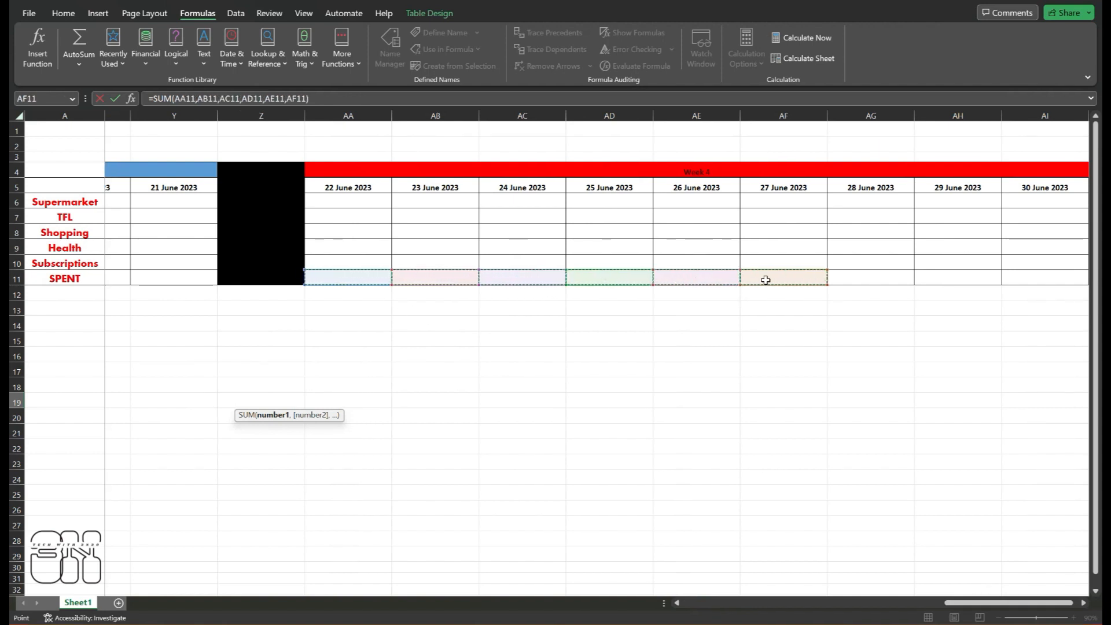
left_click(868, 277, "ctrl")
left_click(943, 278, "ctrl")
left_click(1010, 278, "ctrl")
left_click_drag(984, 602, 723, 602)
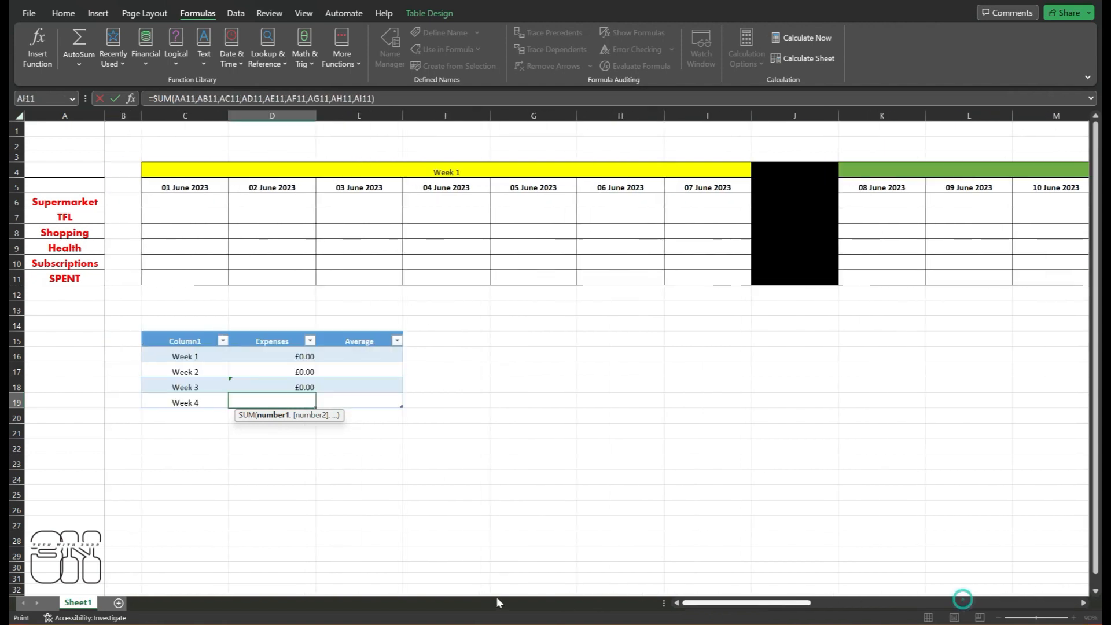
key("Return")
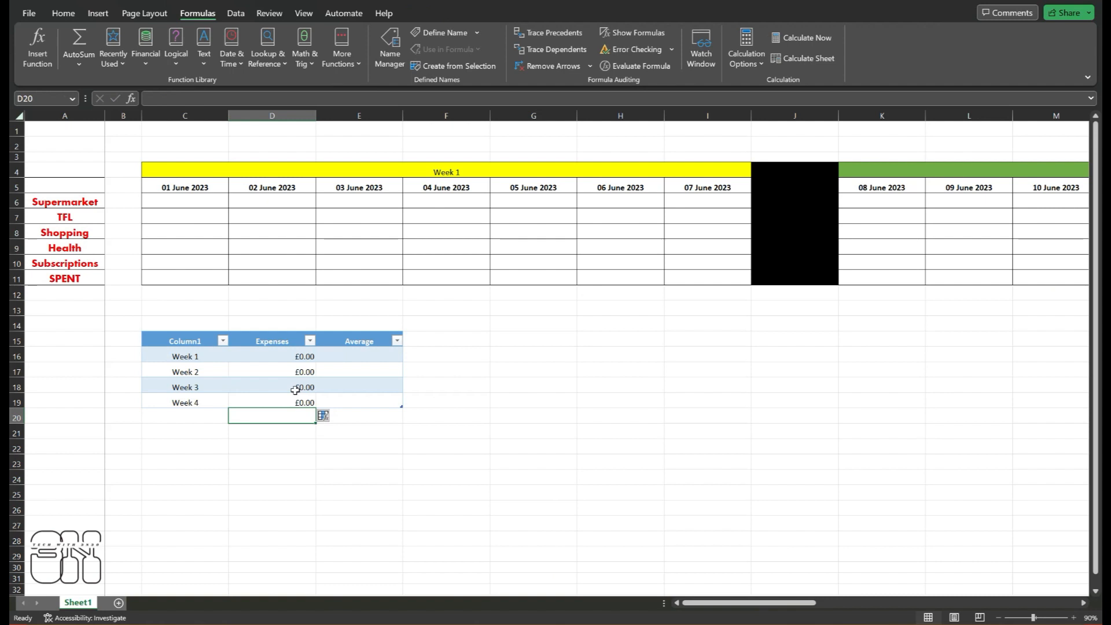
left_click(320, 472)
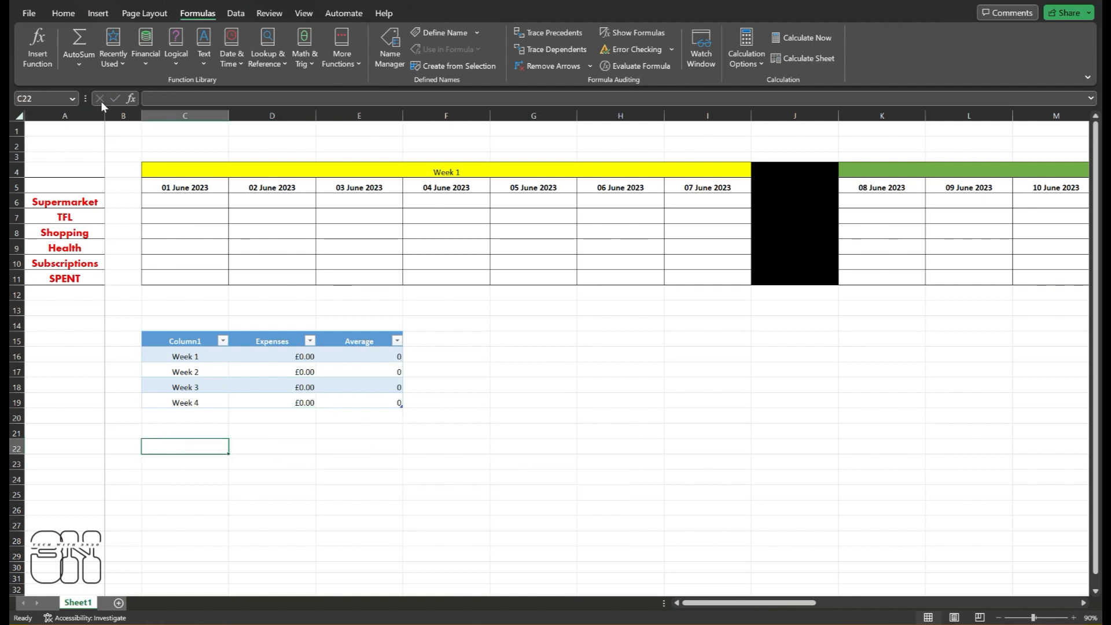
right_click(184, 441)
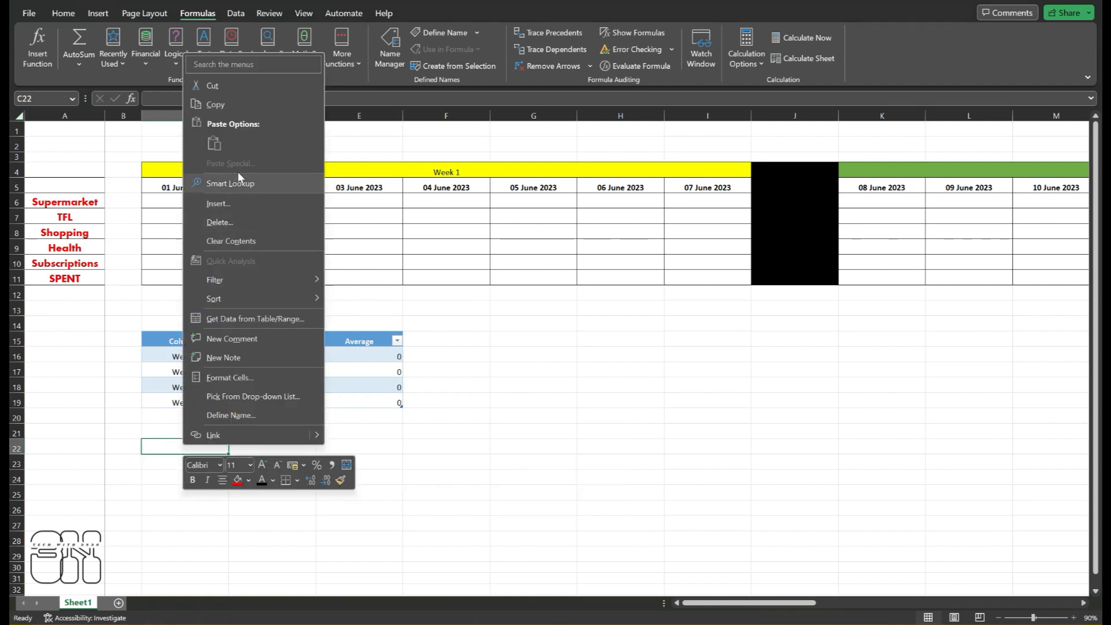
left_click(231, 203)
left_click(250, 255)
- Insert a one-column table at C22, below the weekly summary table
left_click(99, 13)
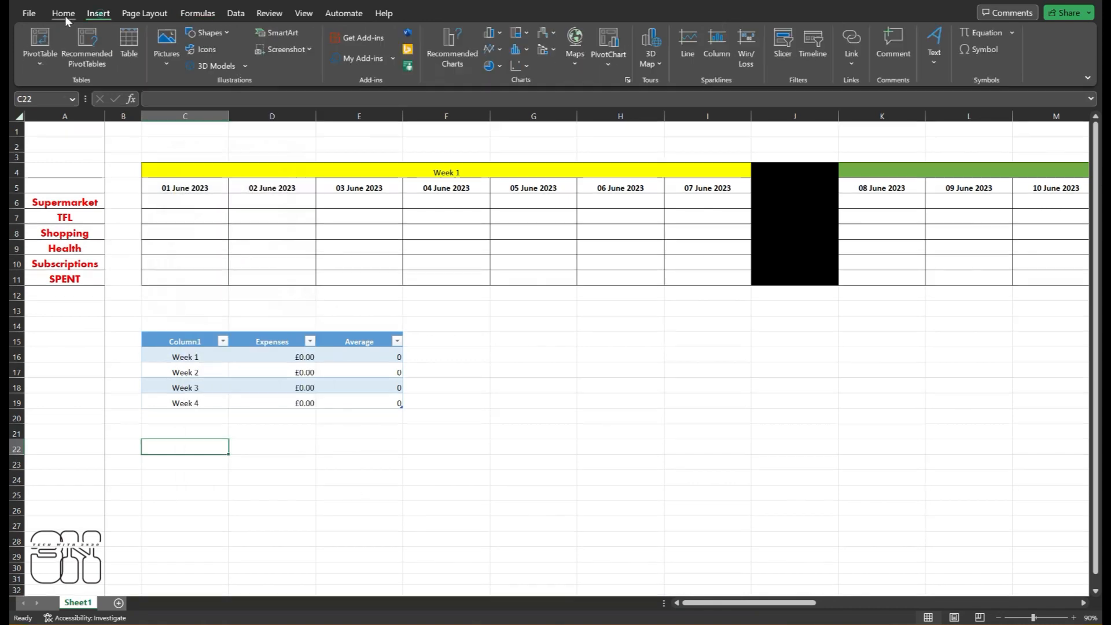
left_click(130, 45)
left_click(329, 240)
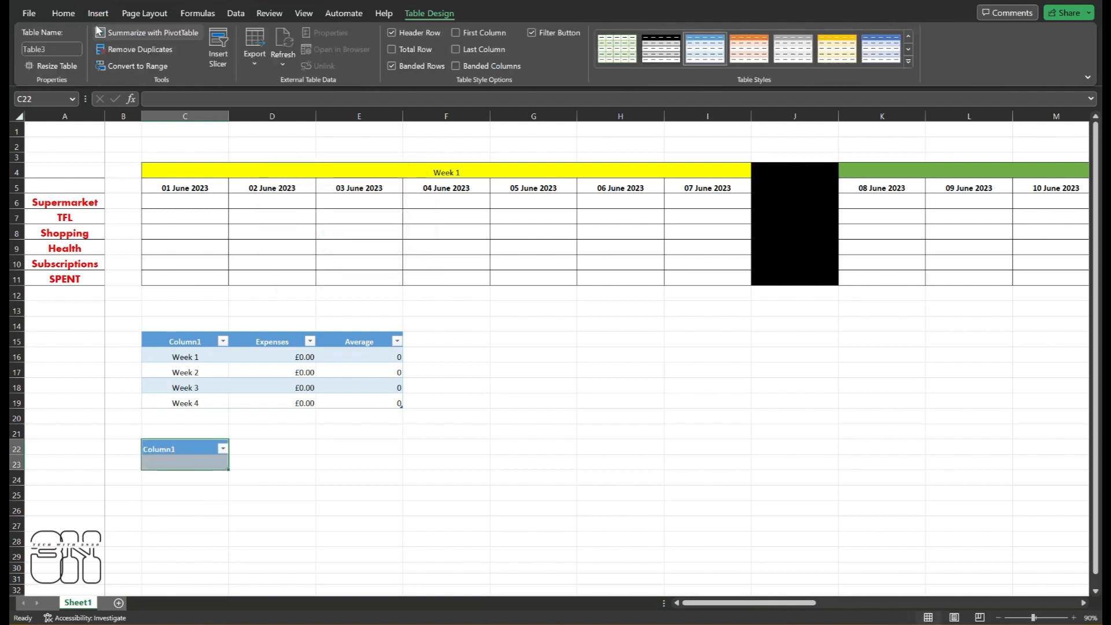
left_click(61, 14)
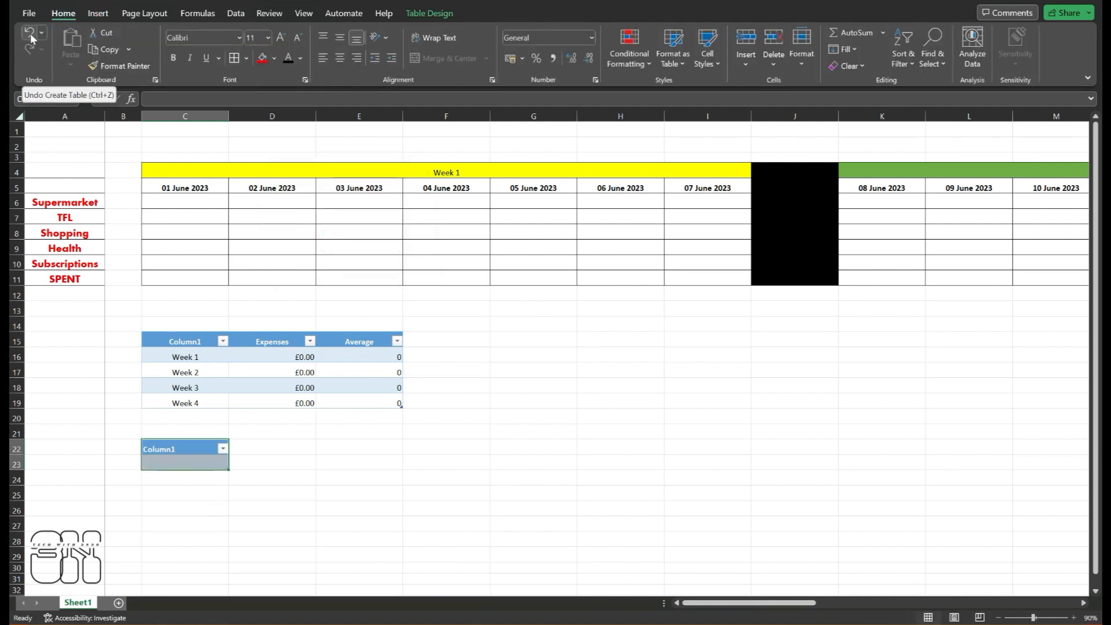
left_click(262, 495)
- Rename the header of the new table in C22 to SUM and centre it
double_click(191, 450)
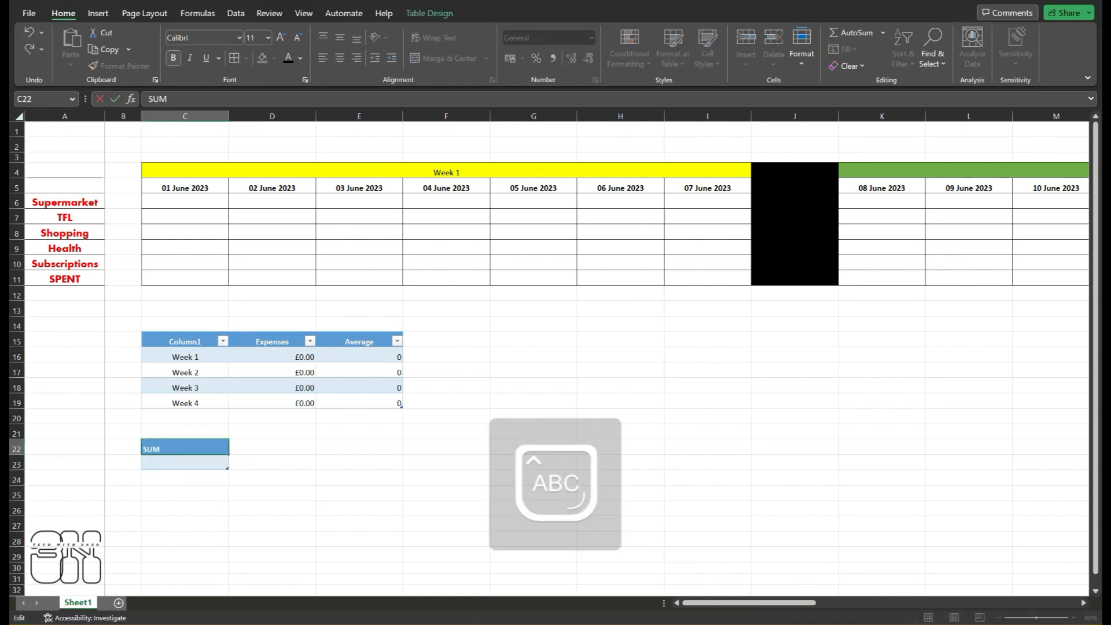
left_click(212, 513)
left_click(187, 449)
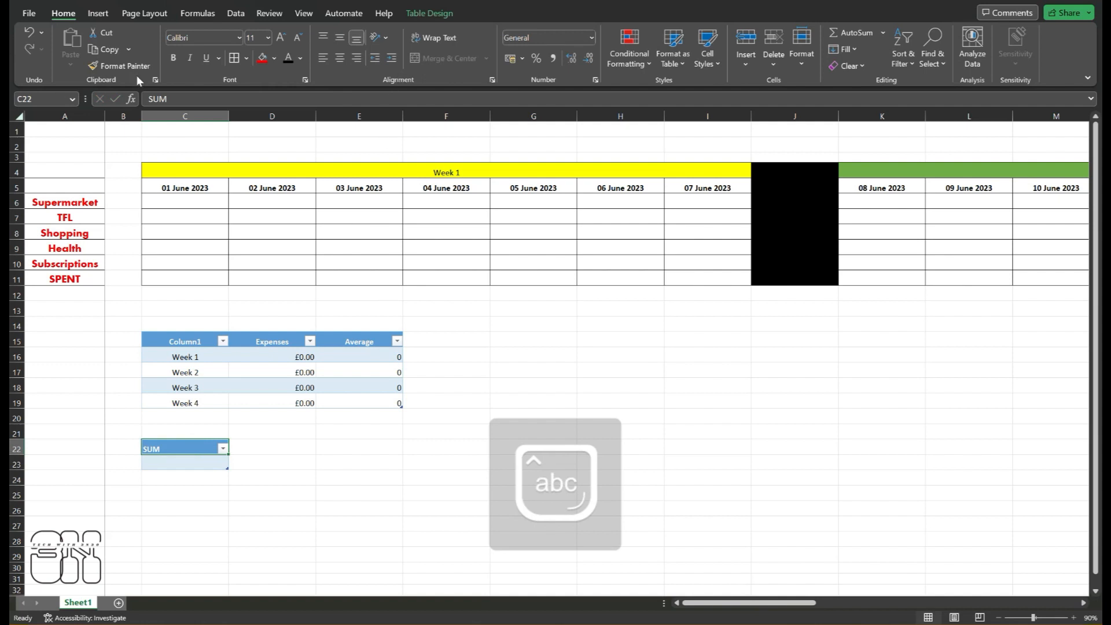
left_click(340, 58)
- Enter a SUM formula in C23 that totals the four weekly Expenses cells D16, D17, D18 and D19
left_click(186, 463)
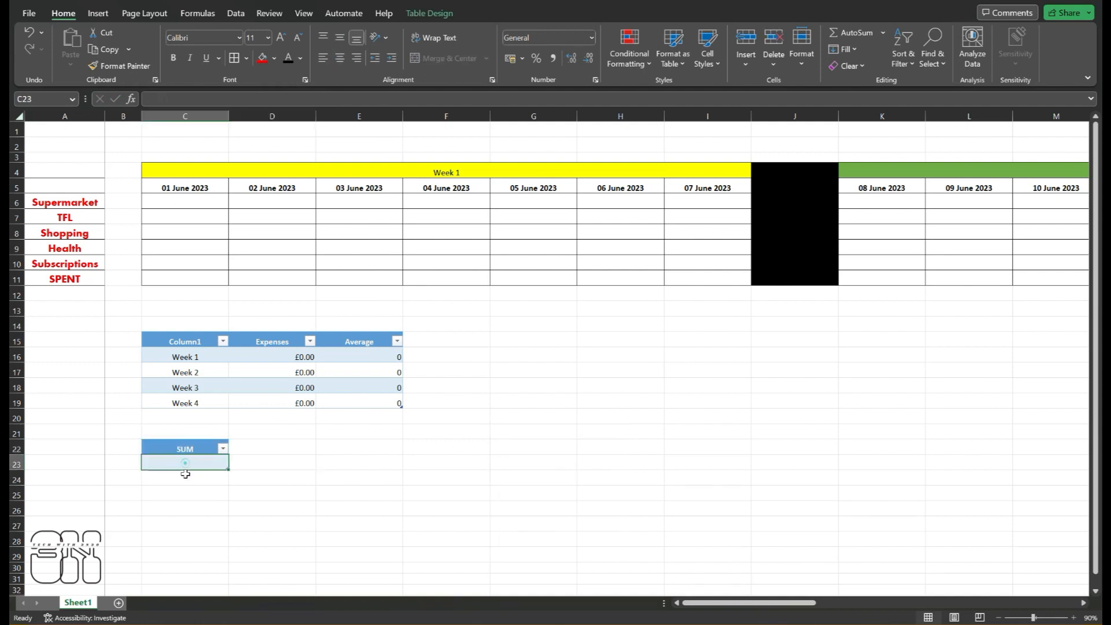
left_click(98, 16)
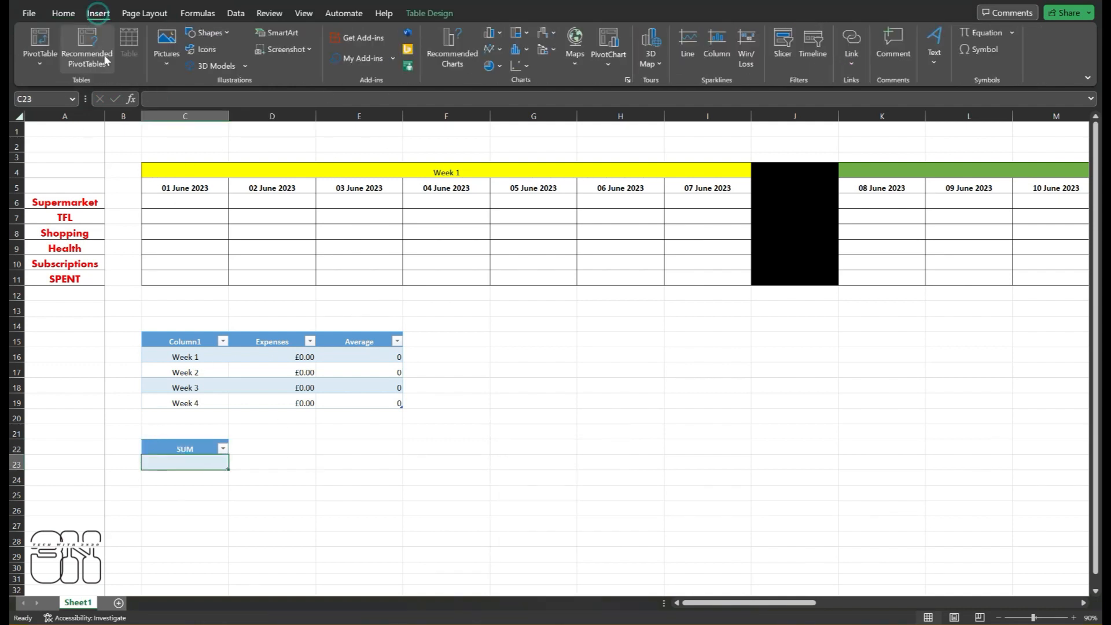
left_click(206, 14)
left_click(78, 60)
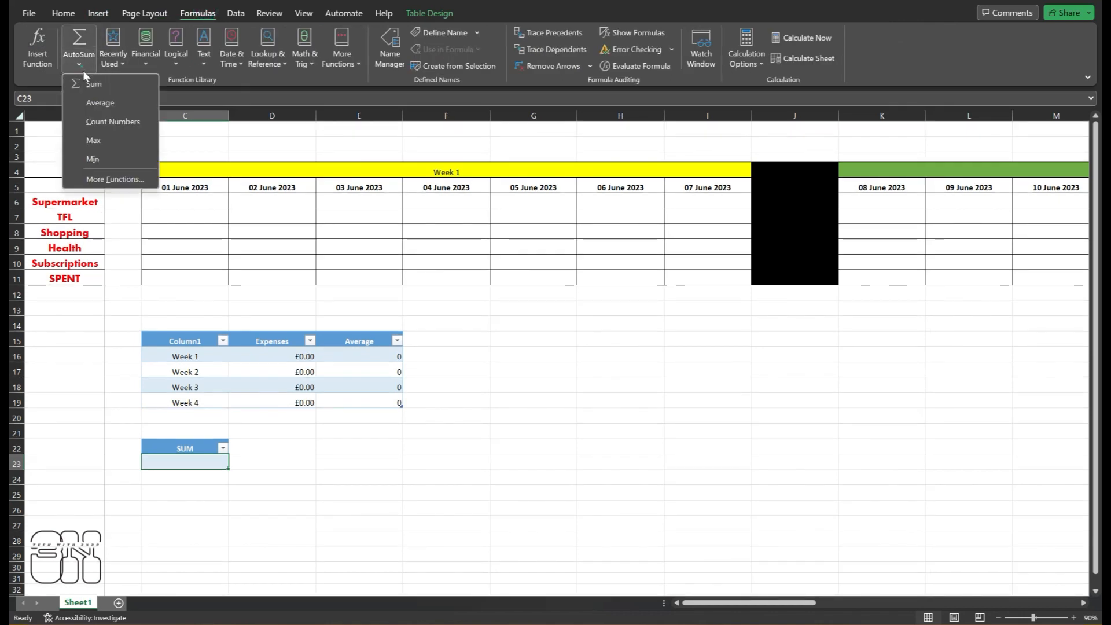
left_click(84, 80)
left_click(289, 357)
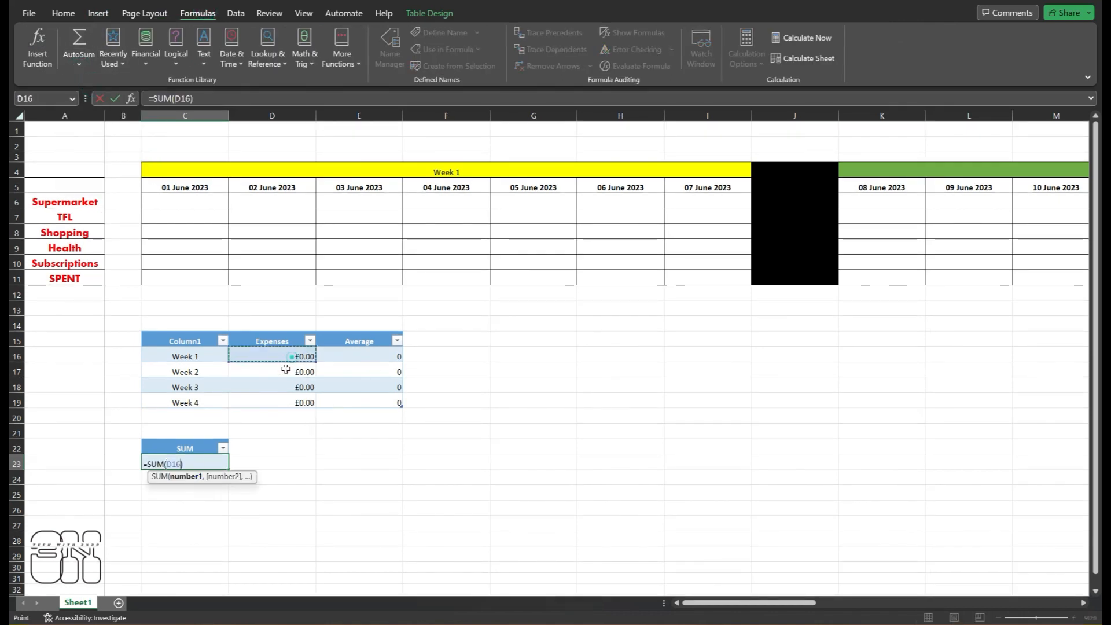
left_click(284, 372, "ctrl")
left_click(278, 388, "ctrl")
left_click(271, 403, "ctrl")
key("Return")
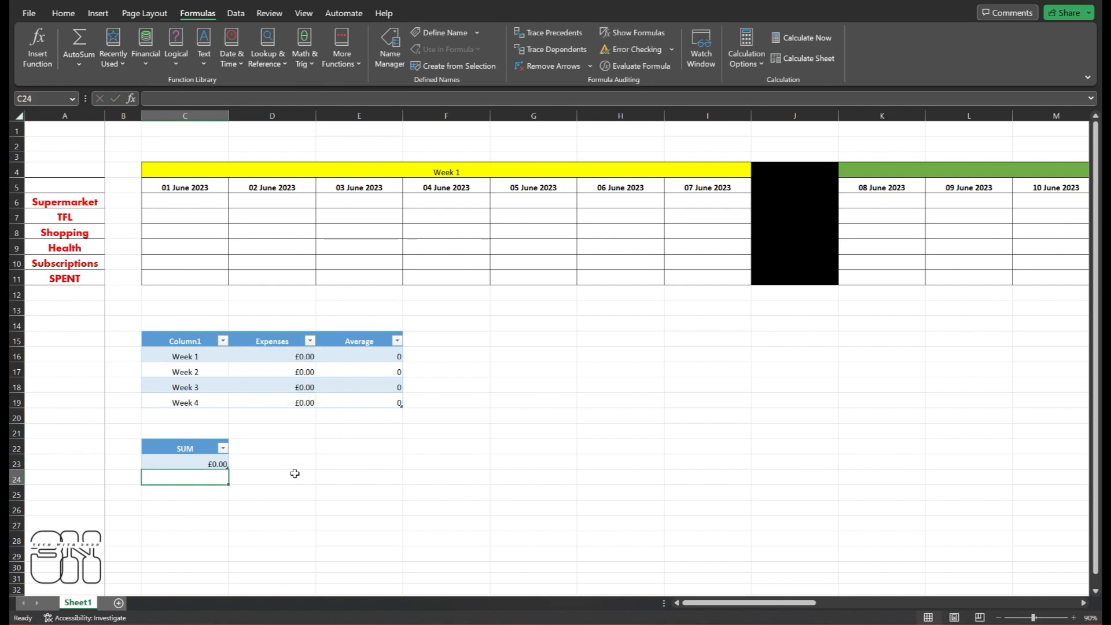
left_click(398, 533)
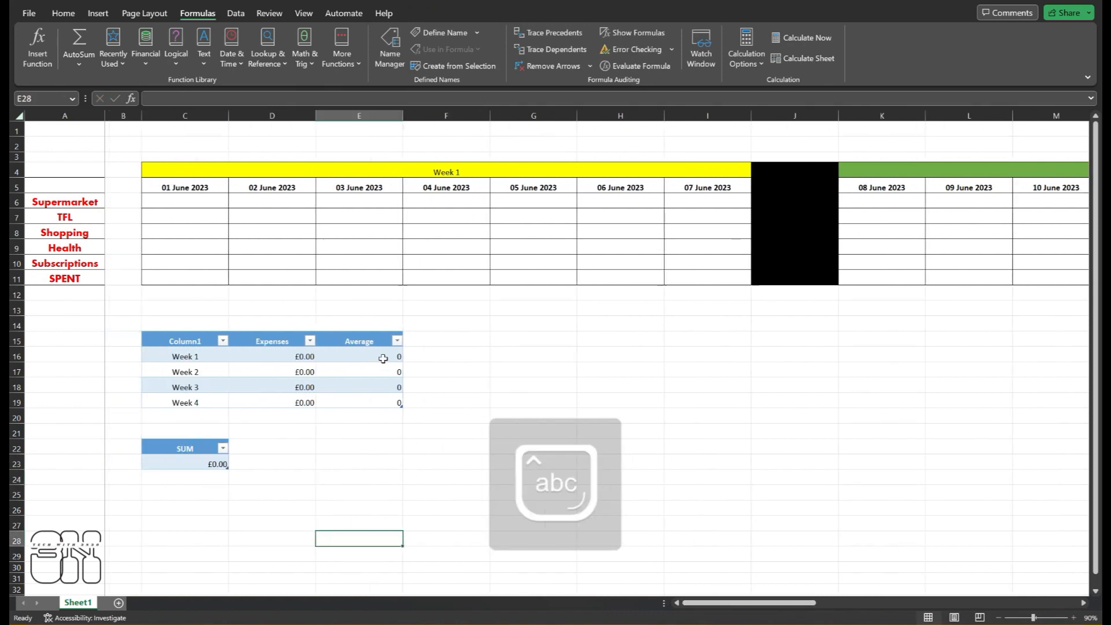
- Centre the Expenses and Average values in D16:E19 of the weekly summary table
left_click_drag(252, 354, 382, 402)
left_click(63, 12)
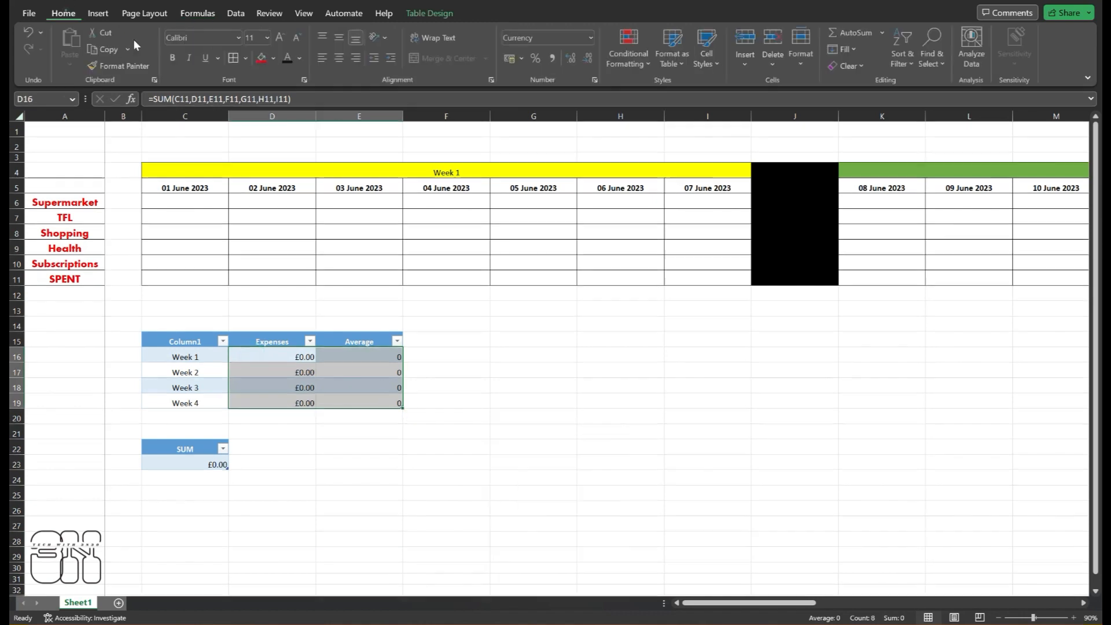
left_click(339, 57)
left_click(447, 354)
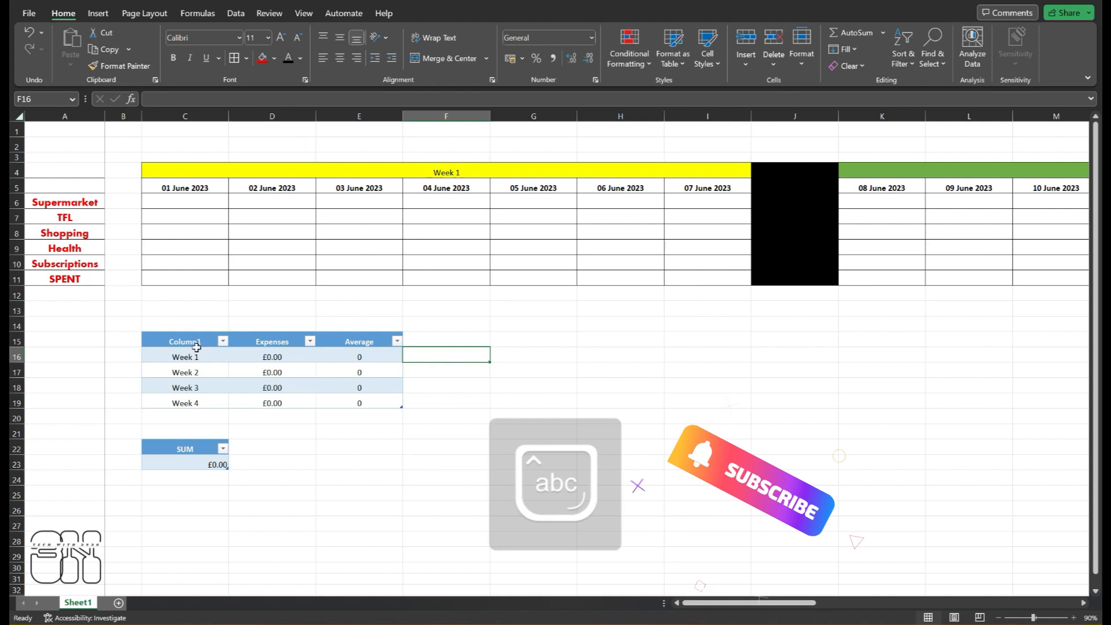
left_click_drag(181, 352, 357, 402)
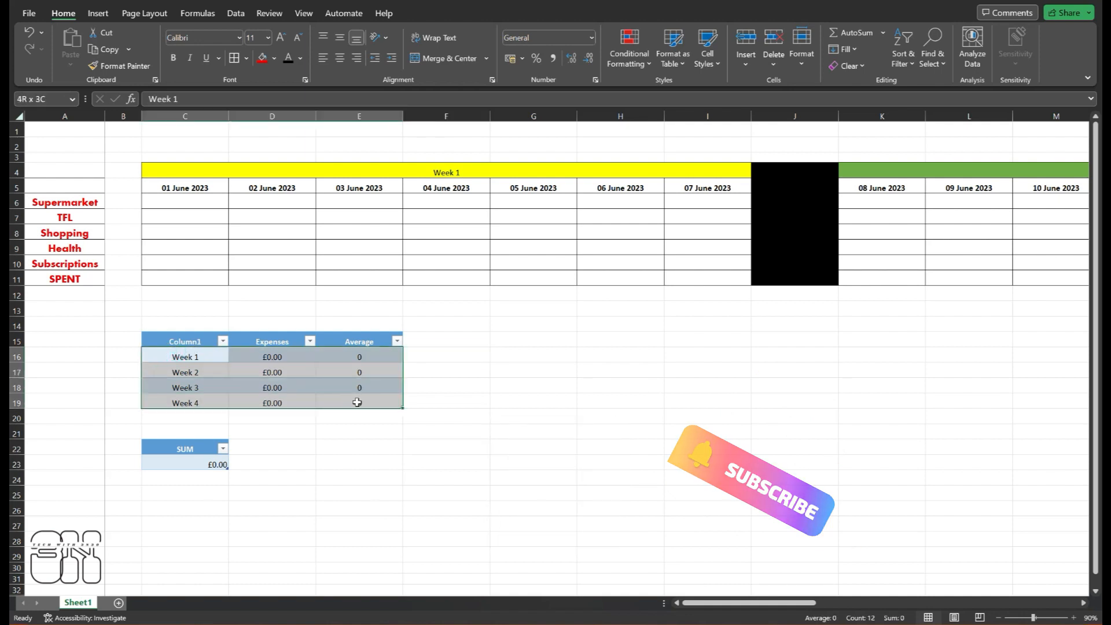
left_click(431, 484)
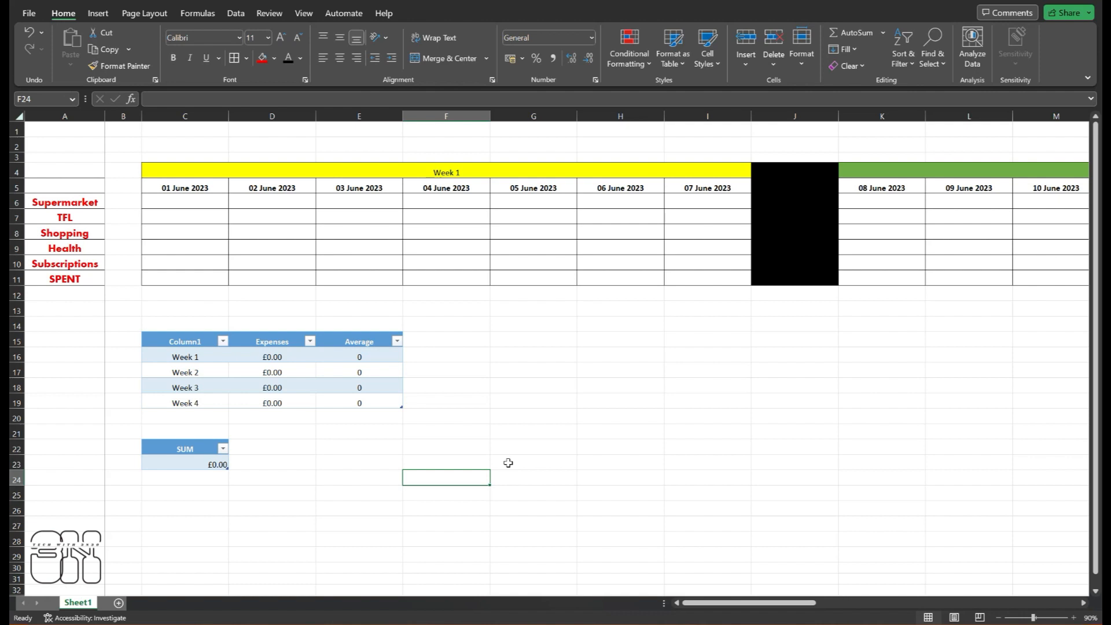
- Create a two-column table from the empty range G15:H19 without using existing headers
left_click_drag(506, 340, 593, 402)
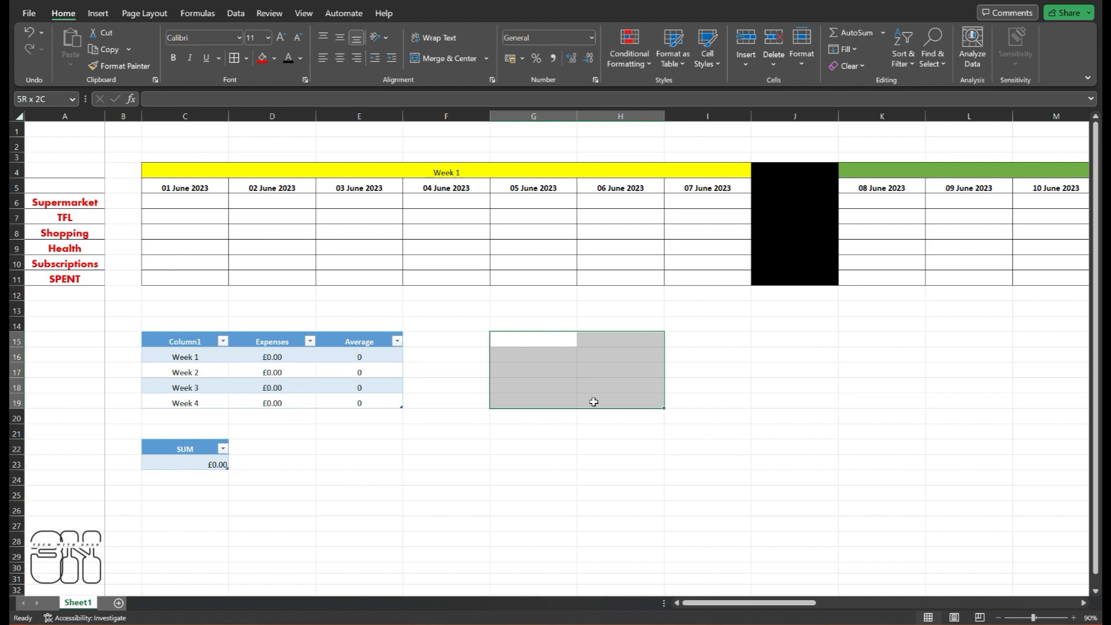
left_click(96, 13)
left_click(128, 46)
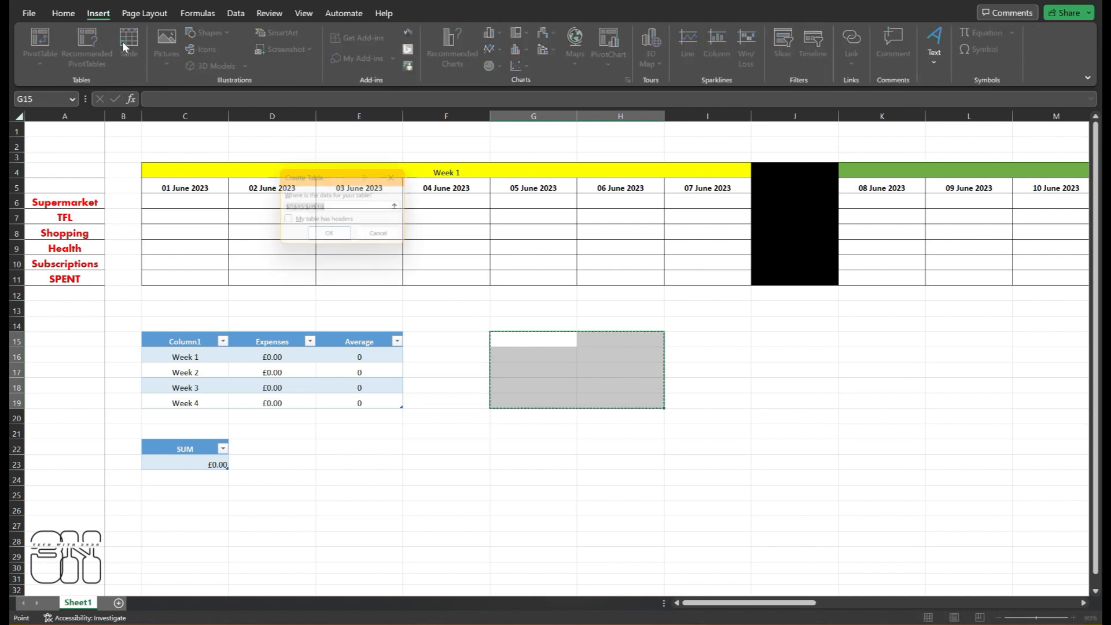
left_click(324, 240)
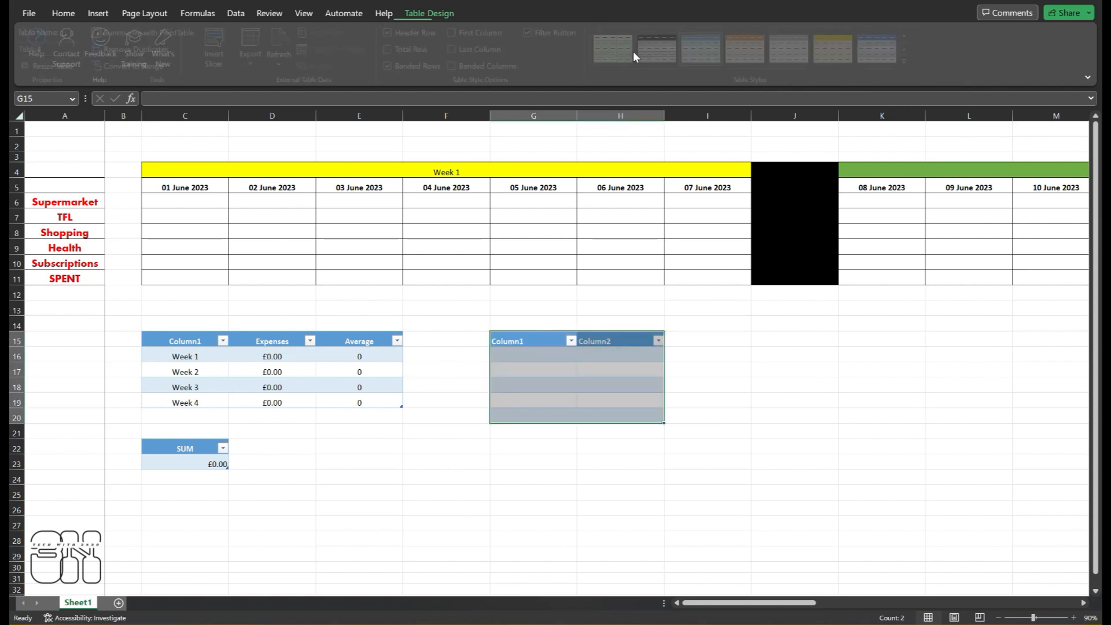
- Apply the table style with the black header row to the new table at G15
left_click(906, 50)
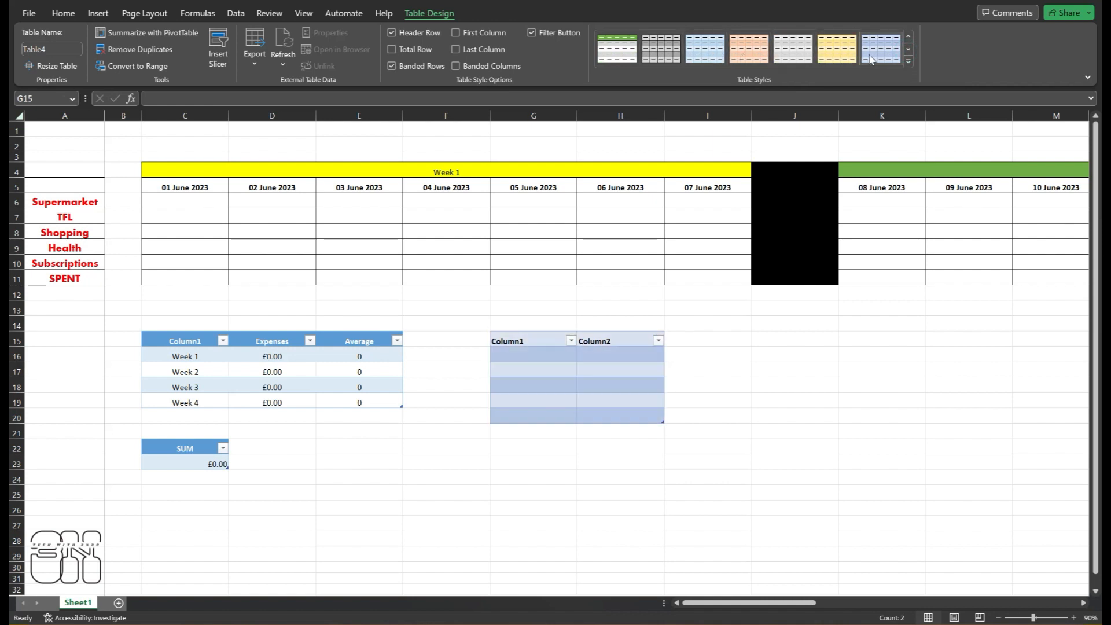
left_click(907, 50)
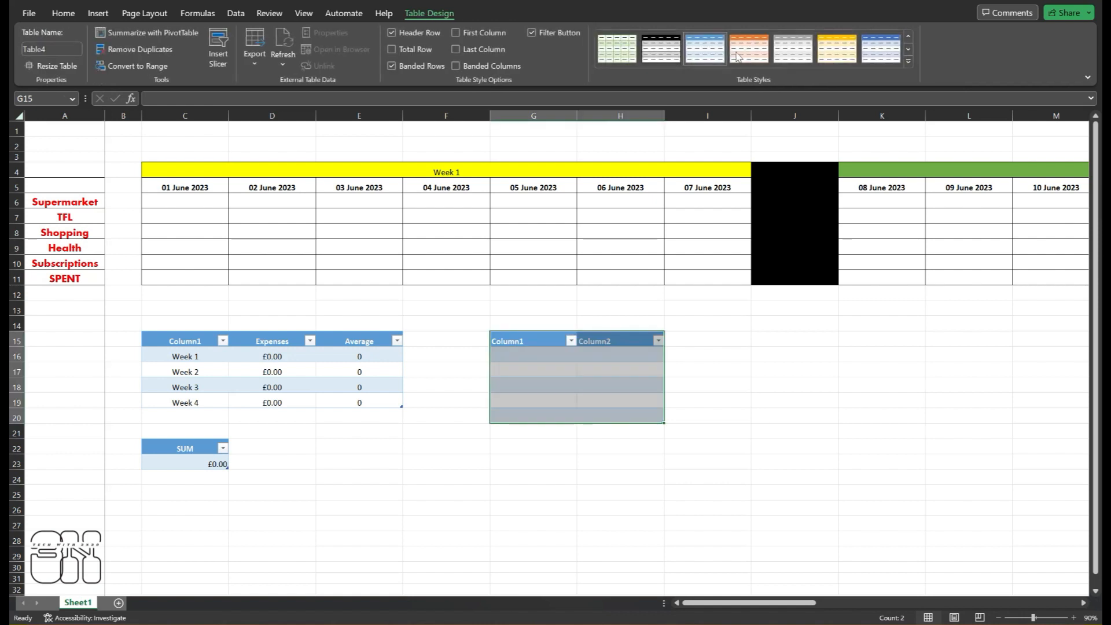
left_click(907, 36)
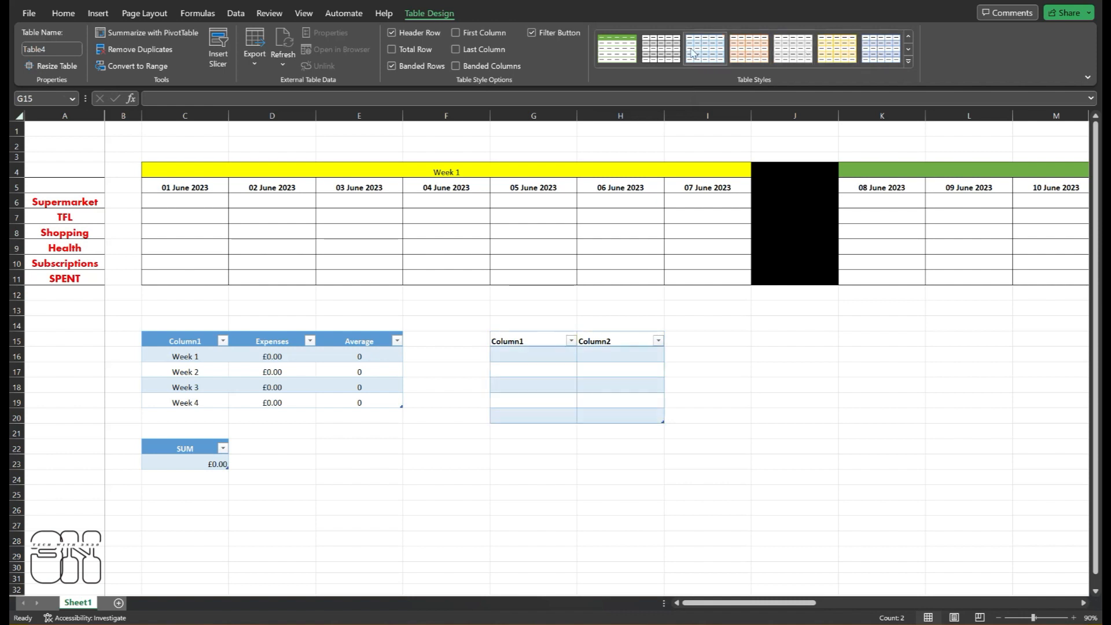
left_click(907, 49)
left_click(658, 47)
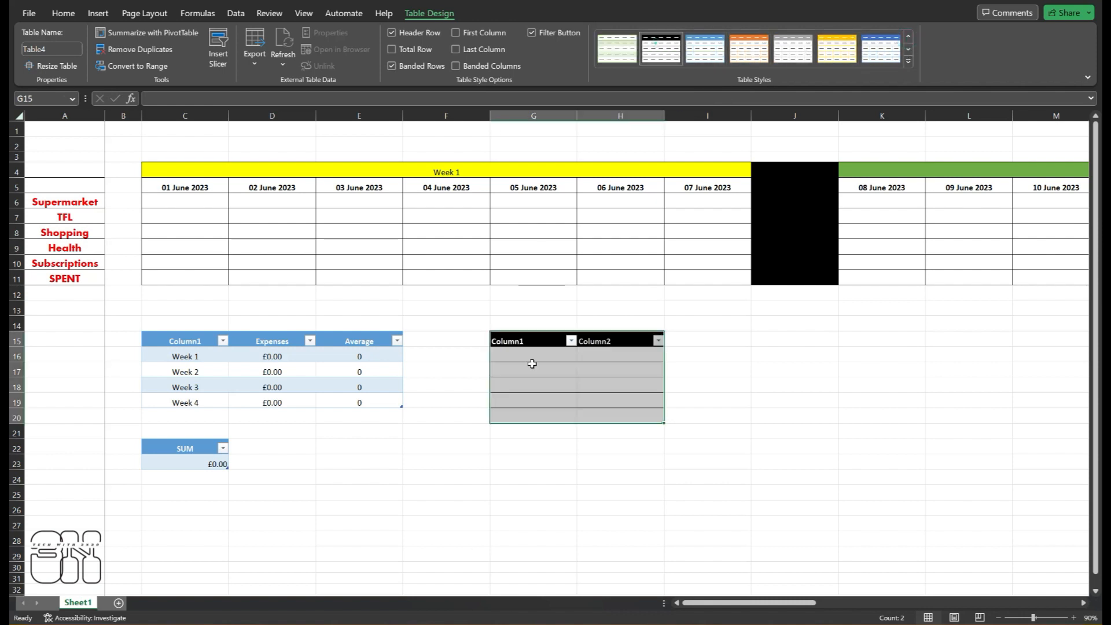
- Rename the headers in G15 and H15 to Category and Amount, and centre both
left_click(528, 491)
left_click(524, 341)
double_click(523, 342)
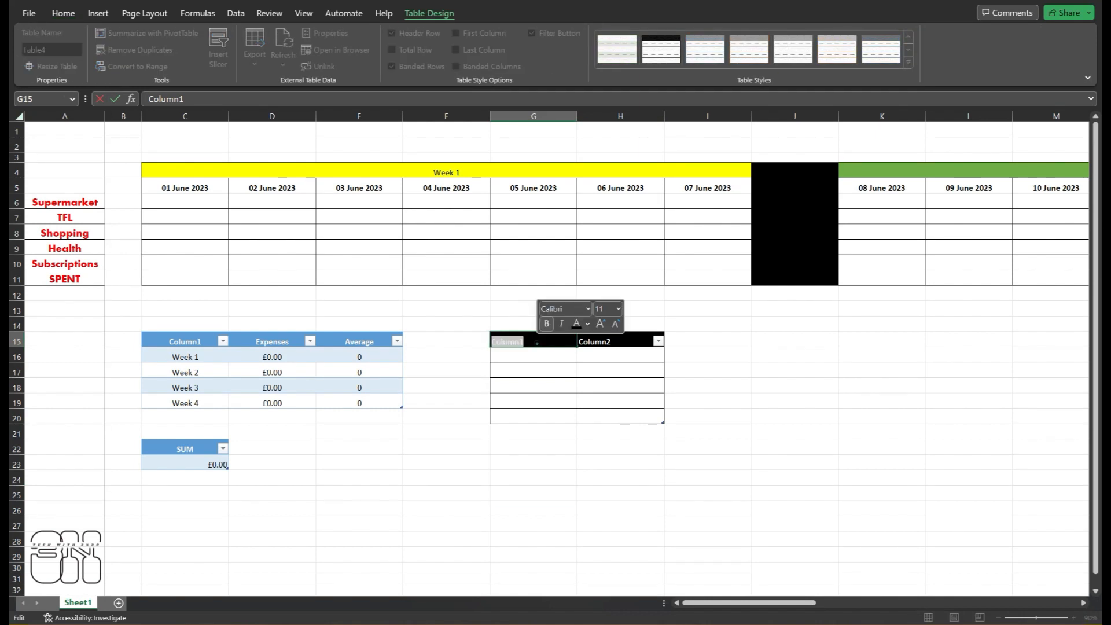
type("Category")
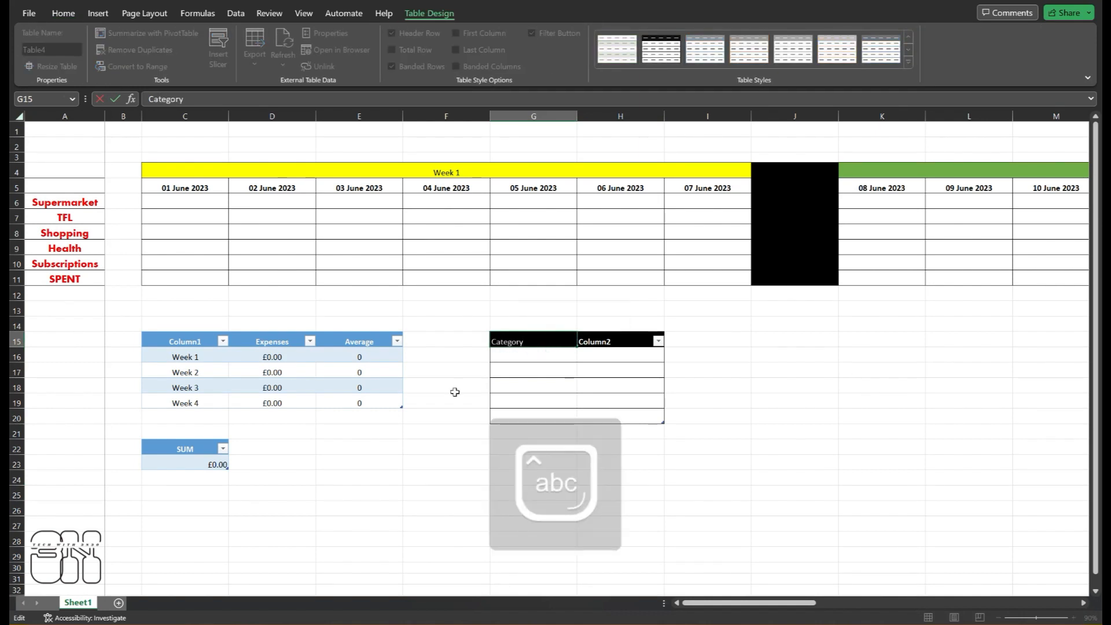
left_click(455, 392)
left_click(541, 341)
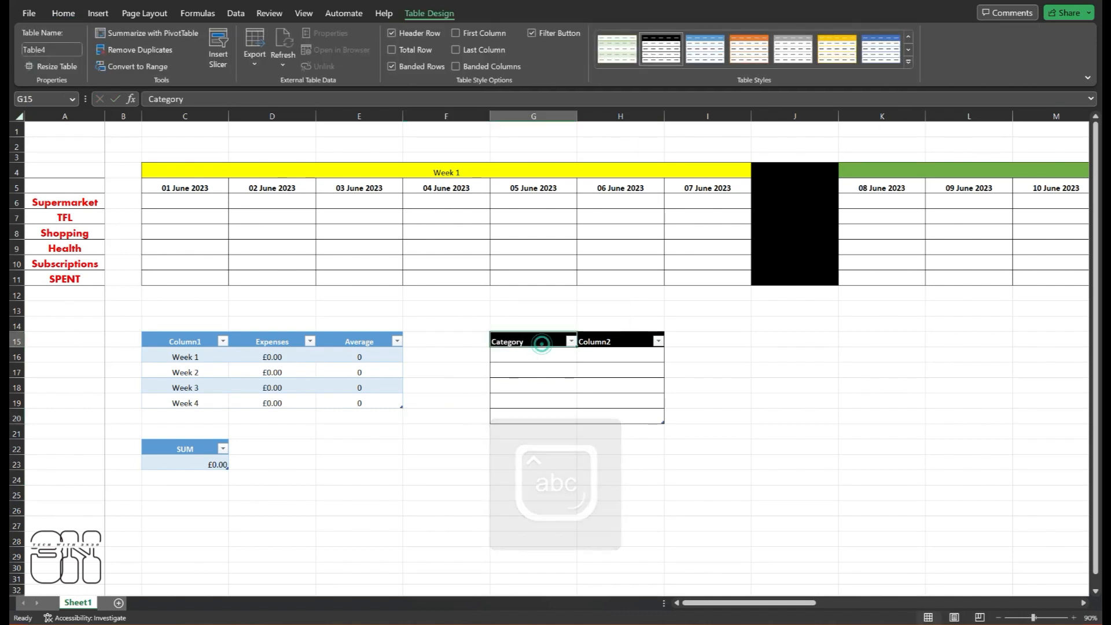
left_click(62, 12)
left_click(626, 342)
double_click(627, 342)
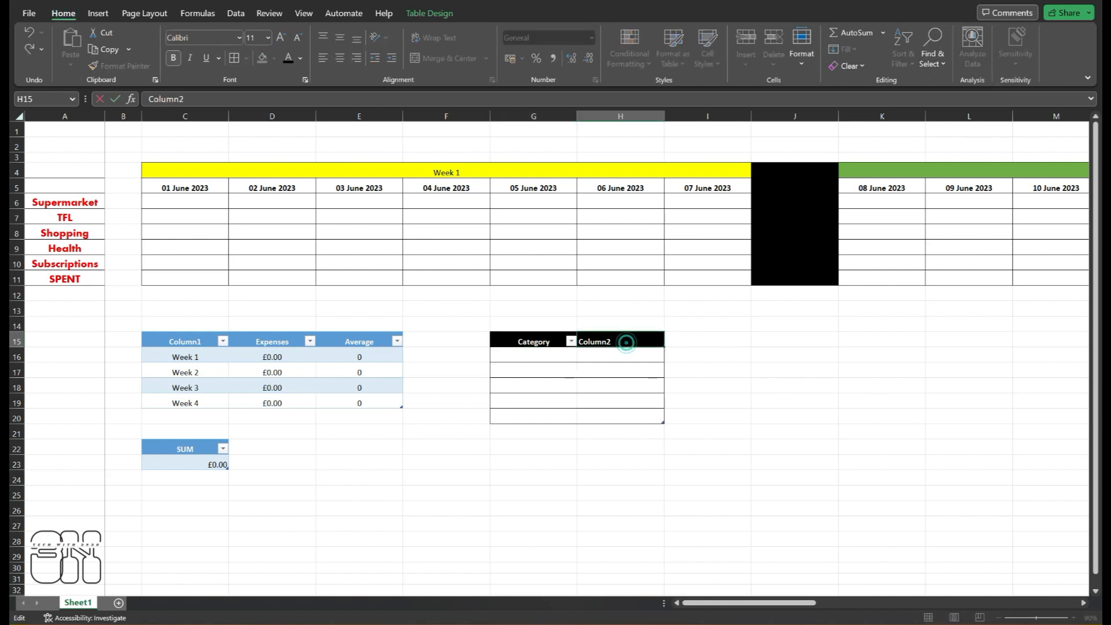
type("Amount")
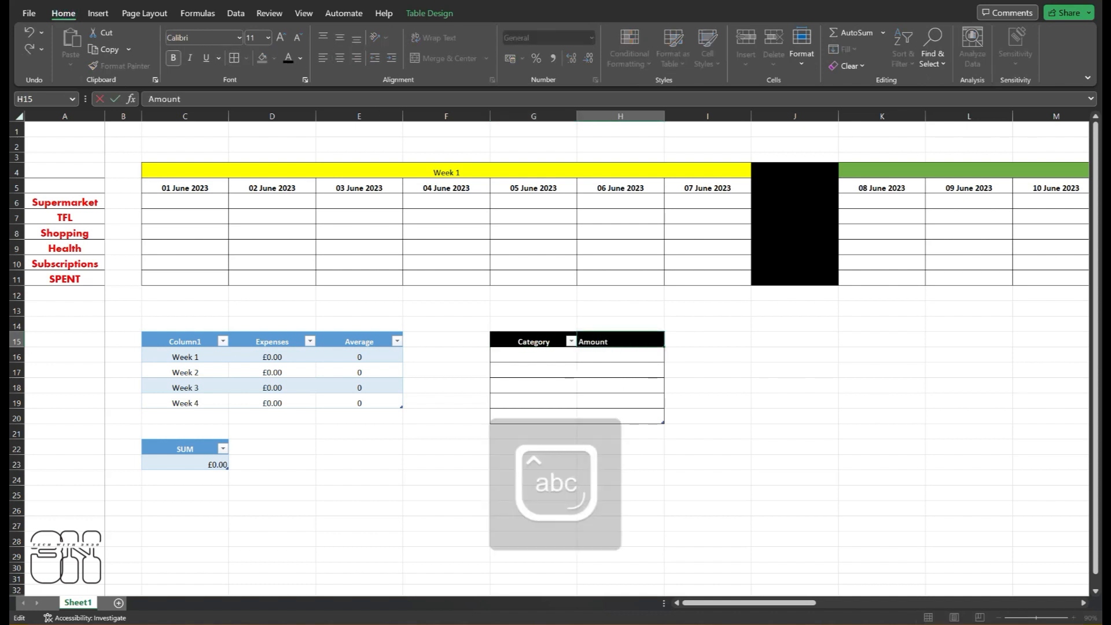
left_click(668, 477)
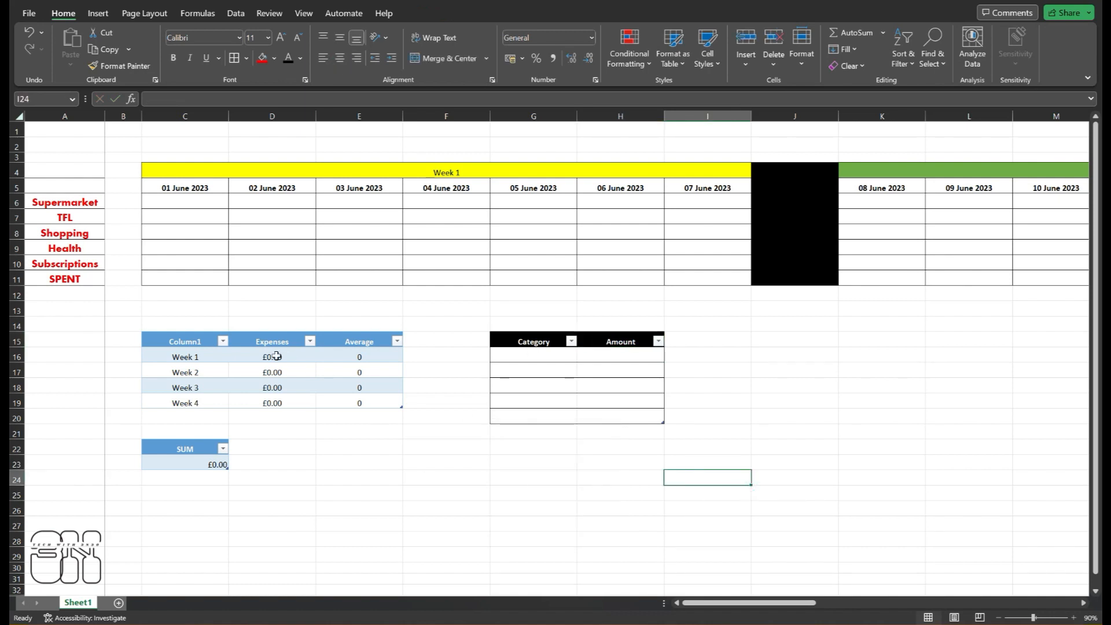
- Format the Expenses and Average values in D16:E19 as Currency with the £ symbol and 2 decimal places
left_click_drag(261, 355, 359, 403)
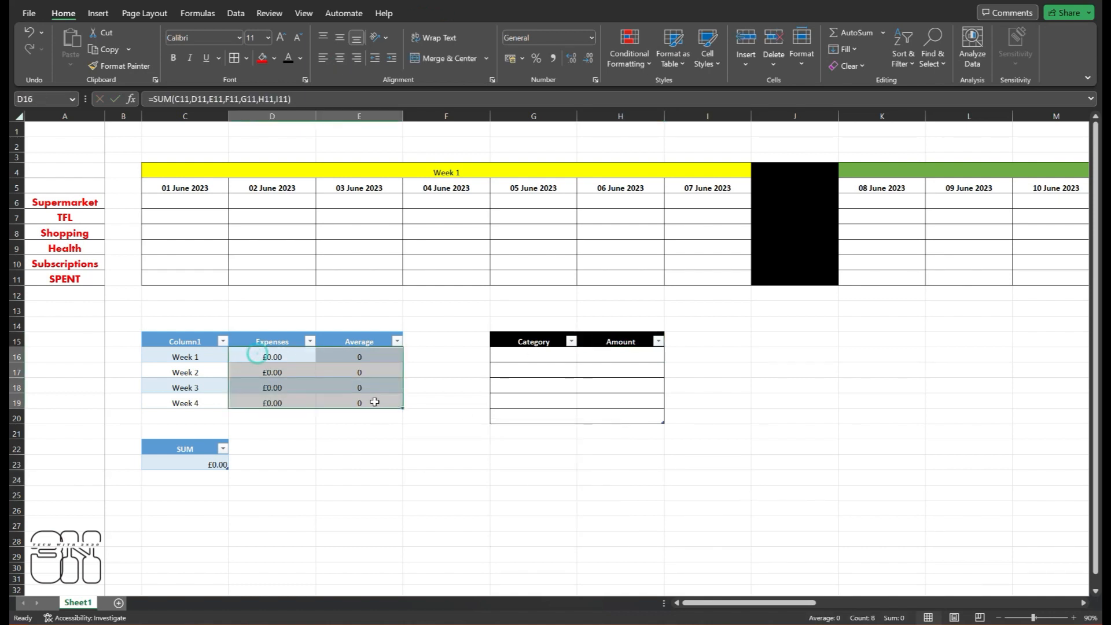
right_click(349, 399)
left_click(411, 559)
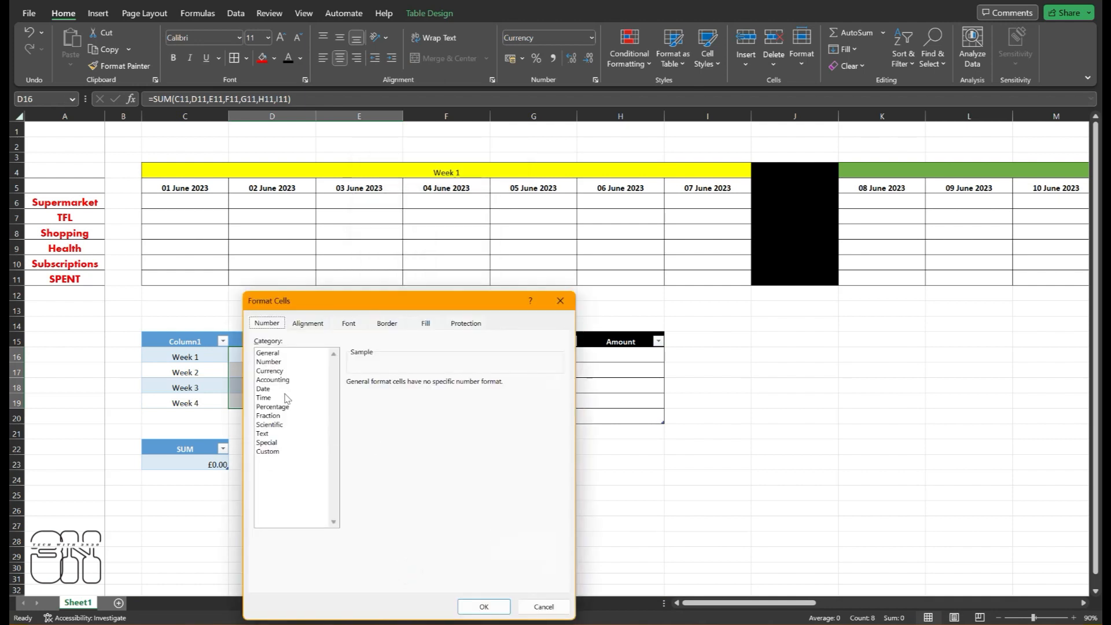
left_click(271, 370)
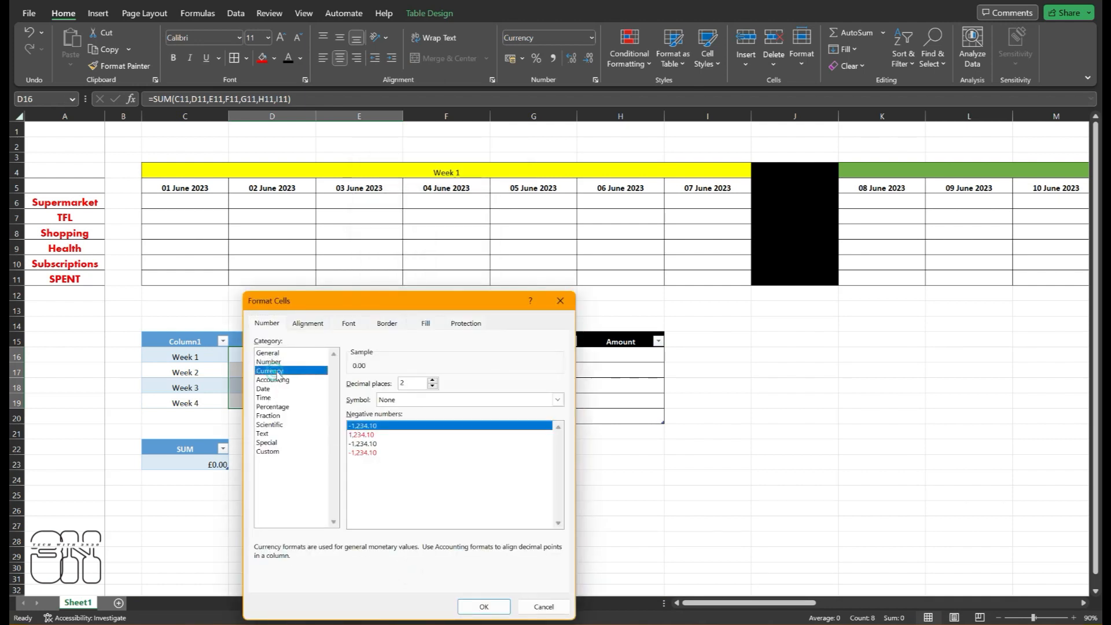
left_click(413, 401)
left_click(405, 420)
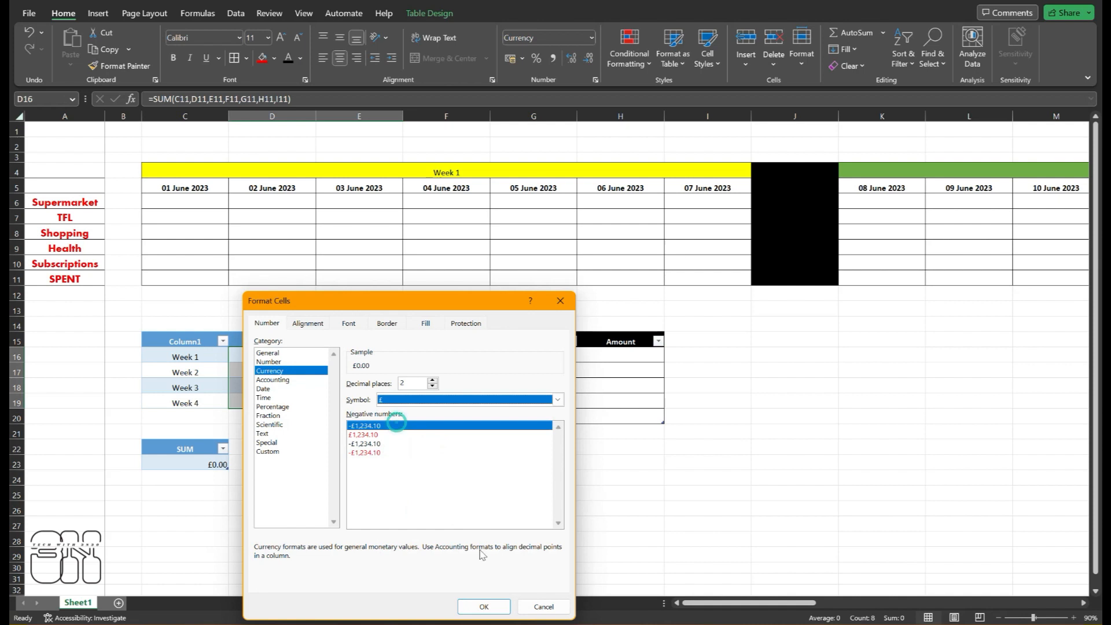
left_click(484, 607)
- Format the empty Amount cells H16:H20 as Currency
left_click(501, 508)
left_click_drag(605, 354, 614, 412)
right_click(615, 412)
left_click(663, 360)
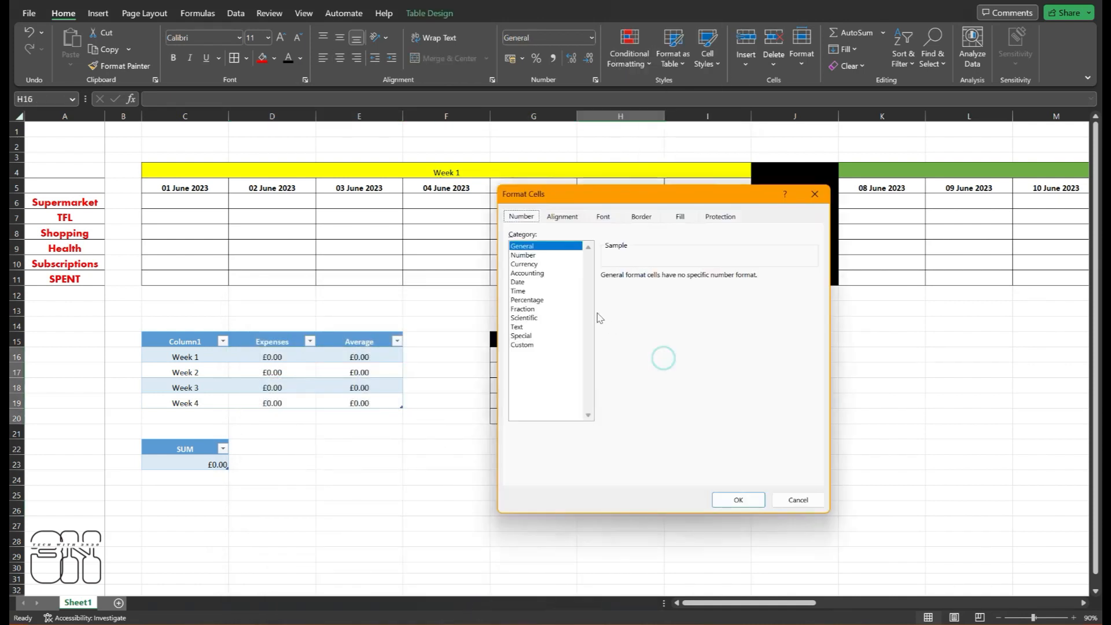
left_click(535, 263)
left_click(738, 500)
- Copy the category names Supermarket to Subscriptions from A6:A10 into G16:G20 and make their font colour black
left_click(523, 354)
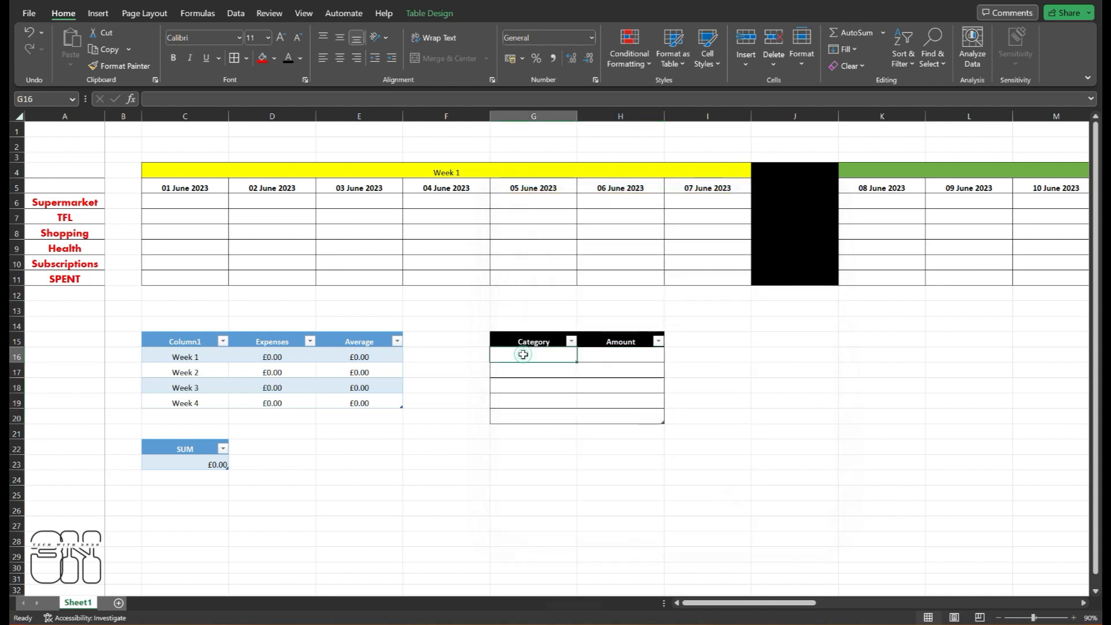
left_click_drag(69, 202, 60, 262)
key("ctrl+c")
left_click(523, 352)
key("ctrl+v")
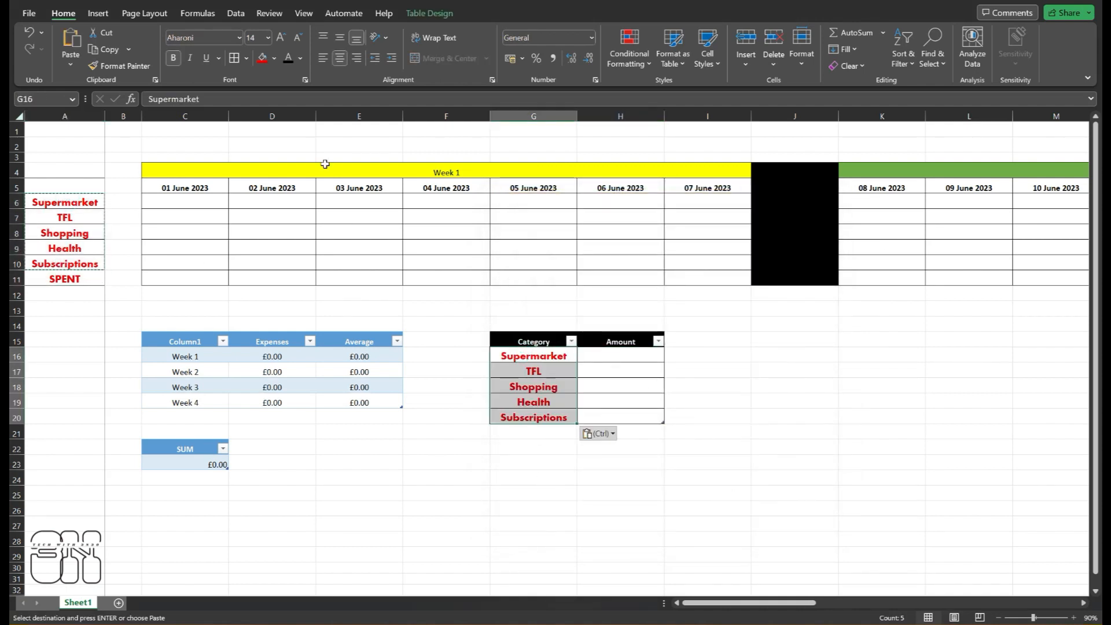
left_click(291, 61)
left_click(580, 538)
- Try the Baguet Script font on the category names in G16:G20
left_click_drag(529, 355, 532, 417)
left_click(238, 37)
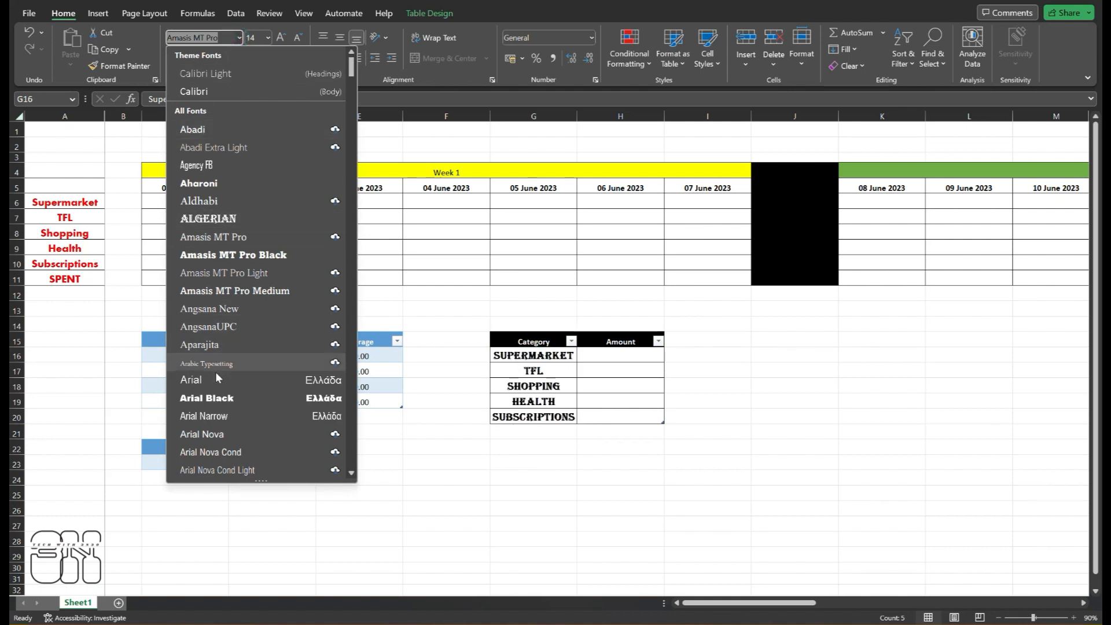
scroll(214, 439, "down", 2)
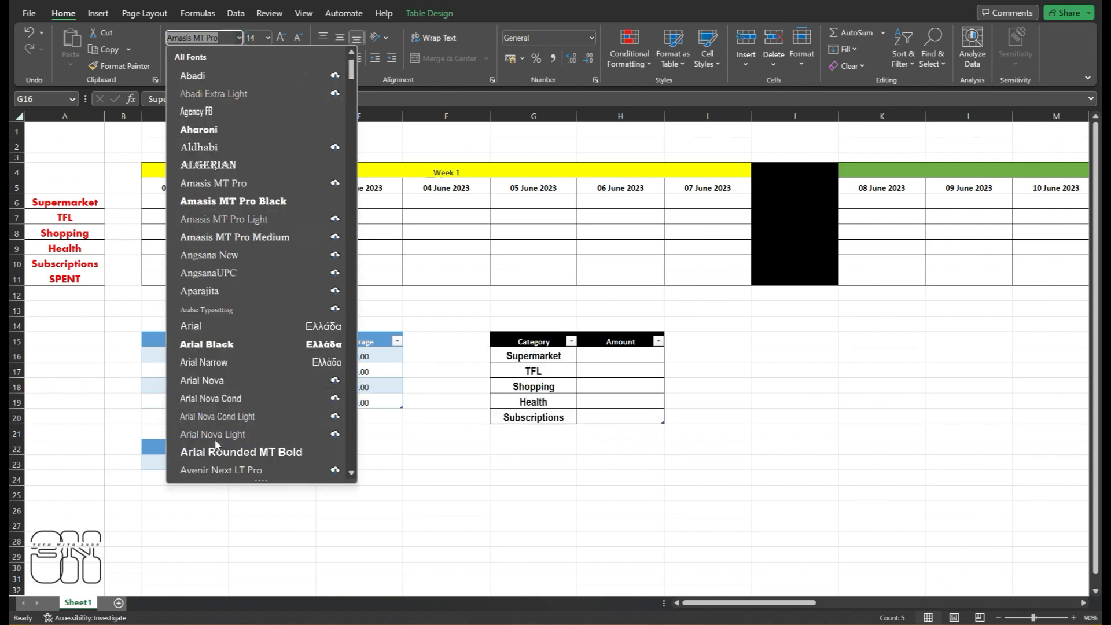
left_click(213, 469)
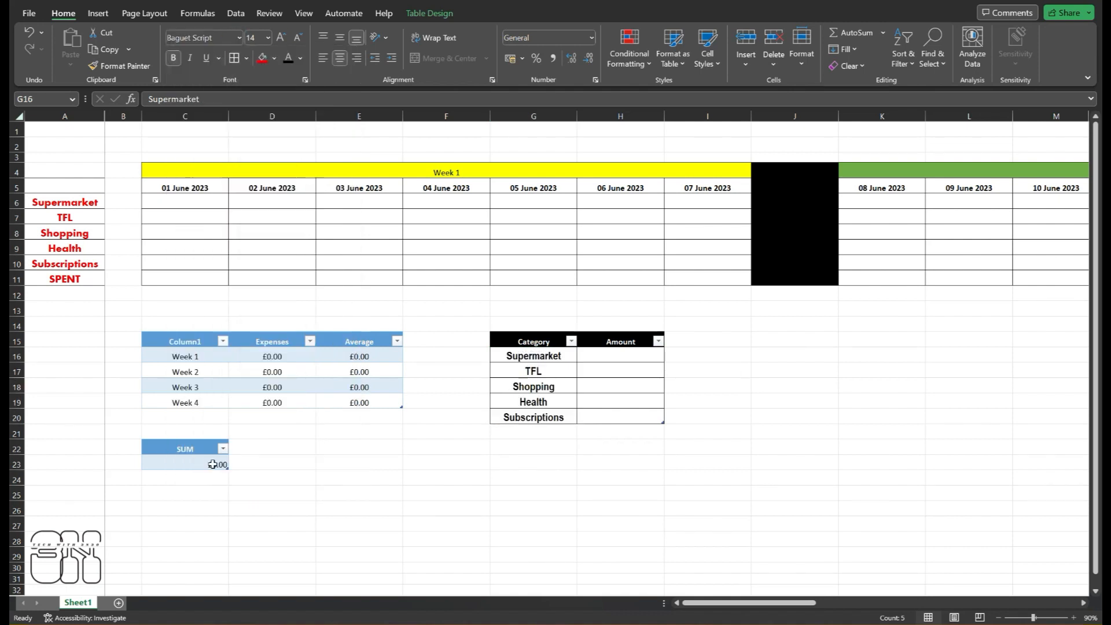
left_click(574, 492)
- Set the font of the category names in G16:G20 to Bodoni MT
left_click_drag(523, 354, 527, 415)
left_click(238, 38)
scroll(273, 273, "down", 3)
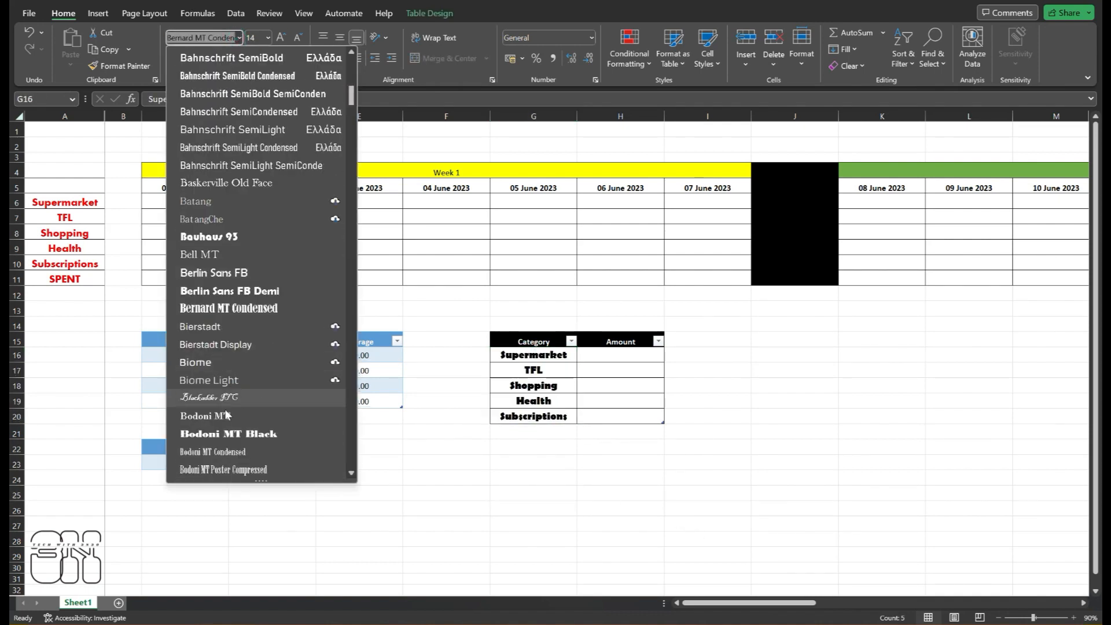
left_click(214, 415)
left_click(614, 504)
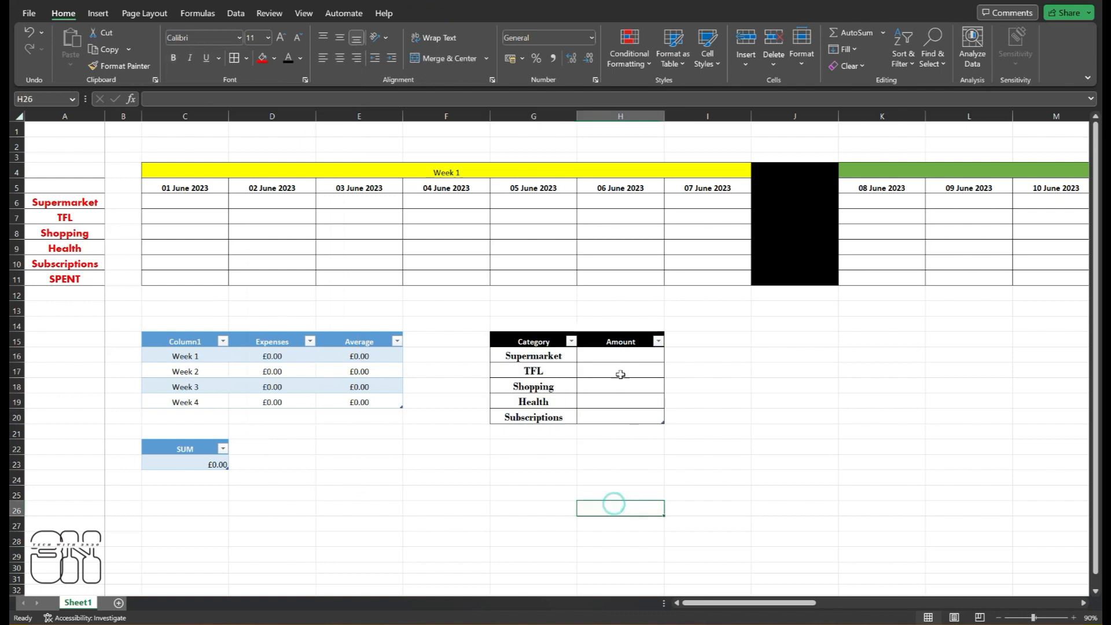
left_click(470, 483)
- Start a SUM formula in H16 that keeps the suggested E16:G16 range and adds the Week 1 Supermarket cells C6 to I6
left_click(604, 352)
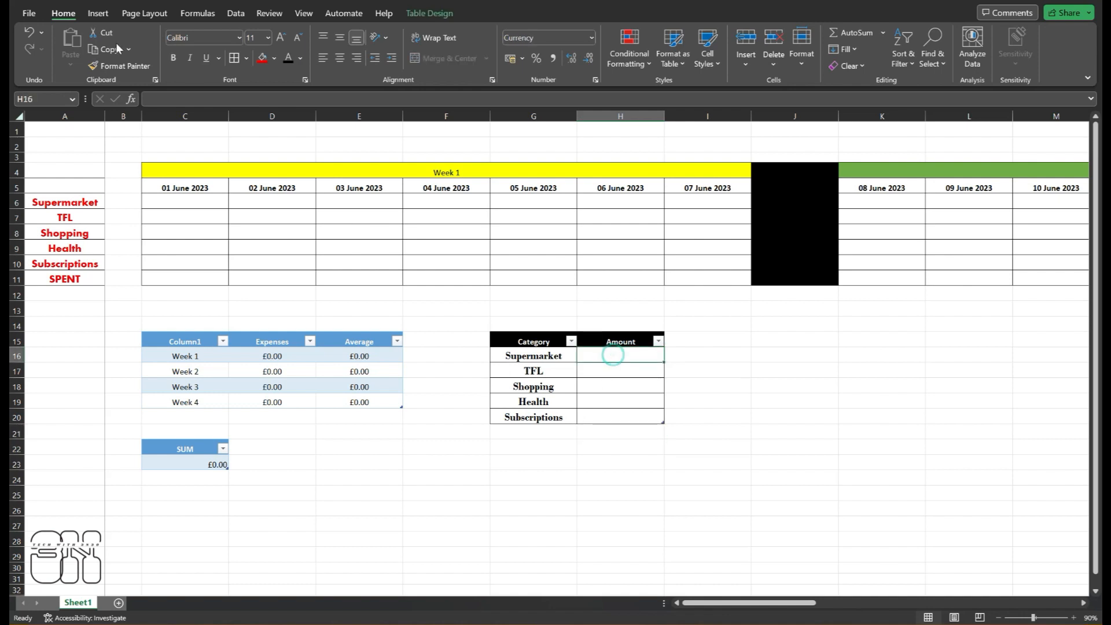
left_click(198, 13)
left_click(90, 51)
left_click(94, 88)
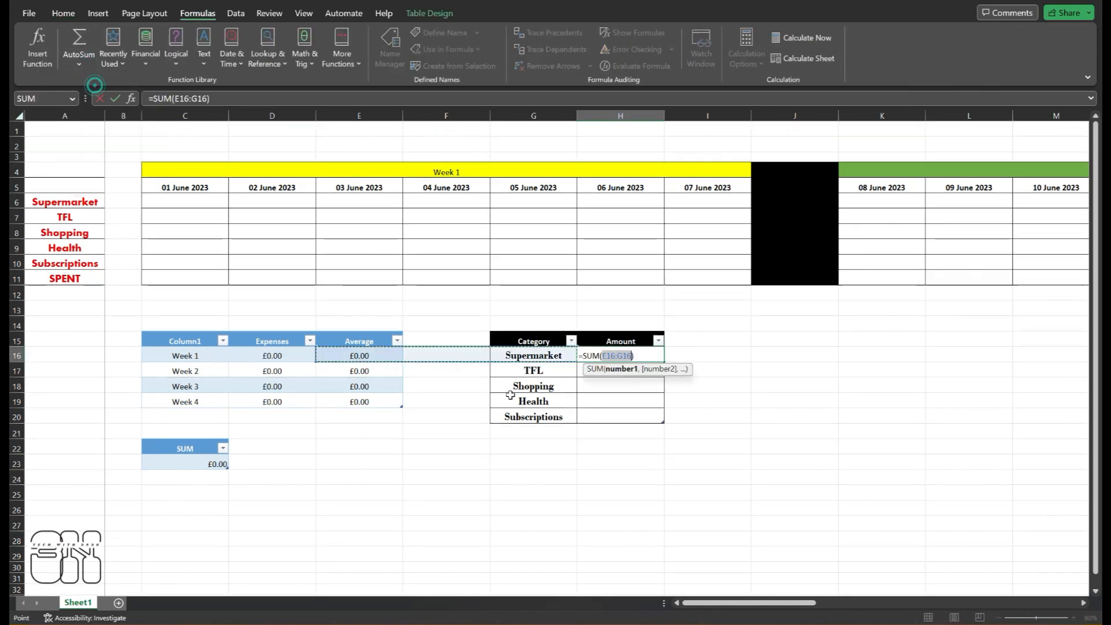
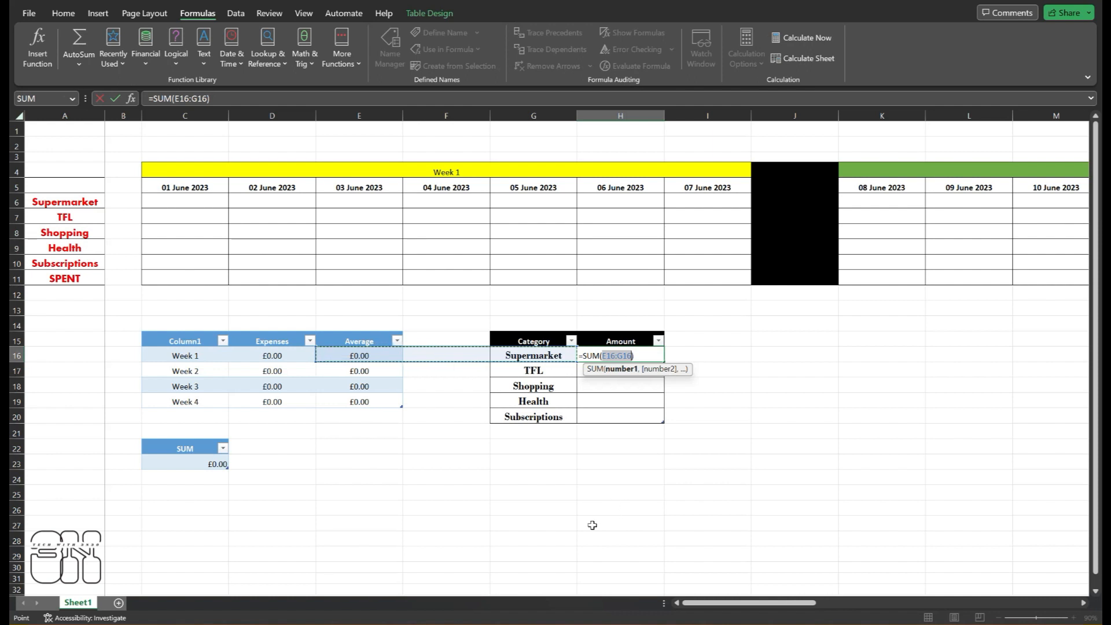
left_click(184, 201, "ctrl")
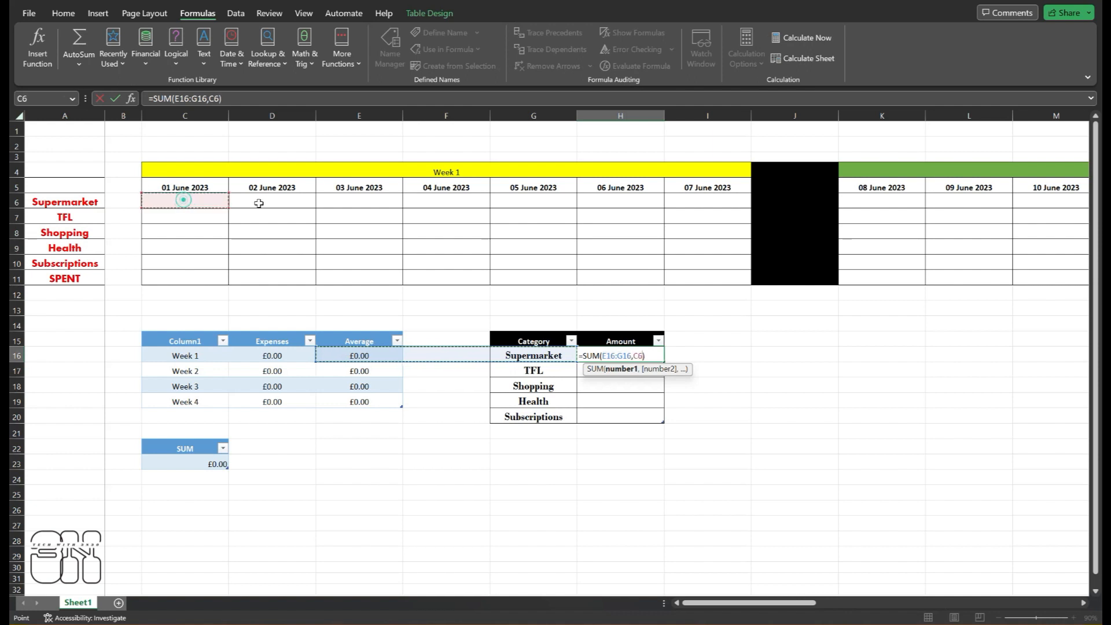
left_click(260, 202, "ctrl")
left_click(359, 203, "ctrl")
left_click(451, 203, "ctrl")
left_click(525, 204, "ctrl")
left_click(598, 204, "ctrl")
left_click(707, 203, "ctrl")
- Add the Week 2 Supermarket cells K6 to Q6 individually to the SUM formula in H16
left_click_drag(706, 602, 804, 602)
left_click(161, 203, "ctrl")
left_click(250, 203, "ctrl")
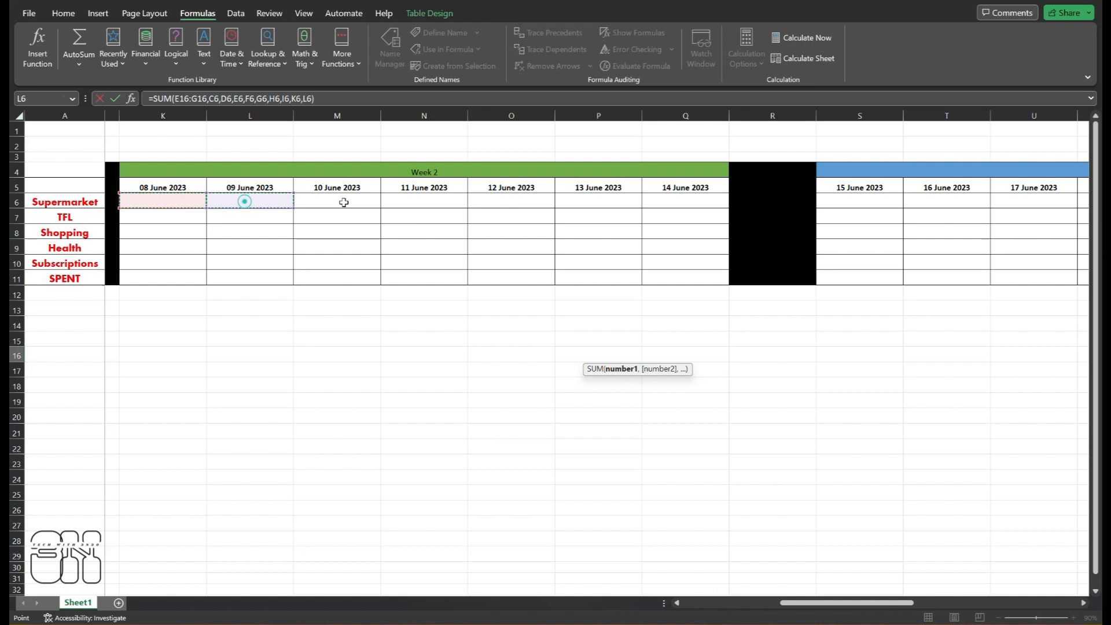
left_click(338, 202, "ctrl")
left_click(426, 203, "ctrl")
left_click(510, 202, "ctrl")
left_click(598, 202, "ctrl")
left_click(667, 201, "ctrl")
- Add the Week 3 Supermarket cells S6 to Y6 individually to the SUM formula in H16
left_click_drag(821, 592, 955, 603)
left_click(345, 201, "ctrl")
left_click(428, 203, "ctrl")
left_click(494, 204, "ctrl")
left_click(590, 201, "ctrl")
left_click(675, 202, "ctrl")
left_click(807, 202, "ctrl")
left_click(845, 202, "ctrl")
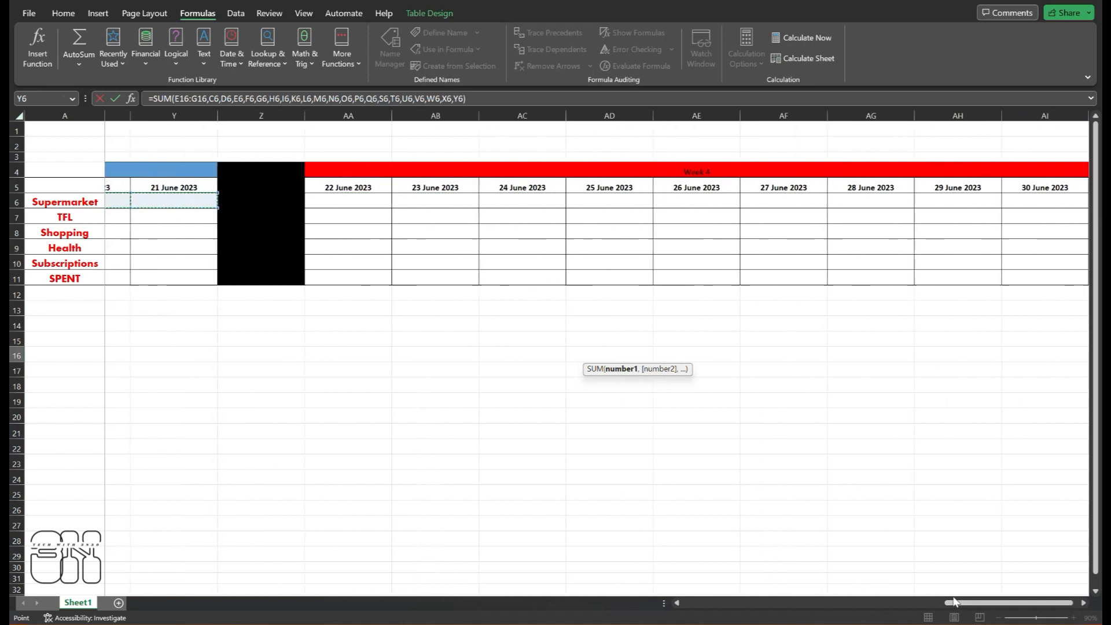
- Add the Week 4 Supermarket cells AA6 to AI6 to the SUM formula in H16 and commit it
left_click(347, 200, "ctrl")
left_click(435, 201, "ctrl")
left_click(523, 199, "ctrl")
left_click(610, 201, "ctrl")
left_click(692, 199, "ctrl")
left_click(783, 201, "ctrl")
left_click(848, 203, "ctrl")
left_click(957, 202, "ctrl")
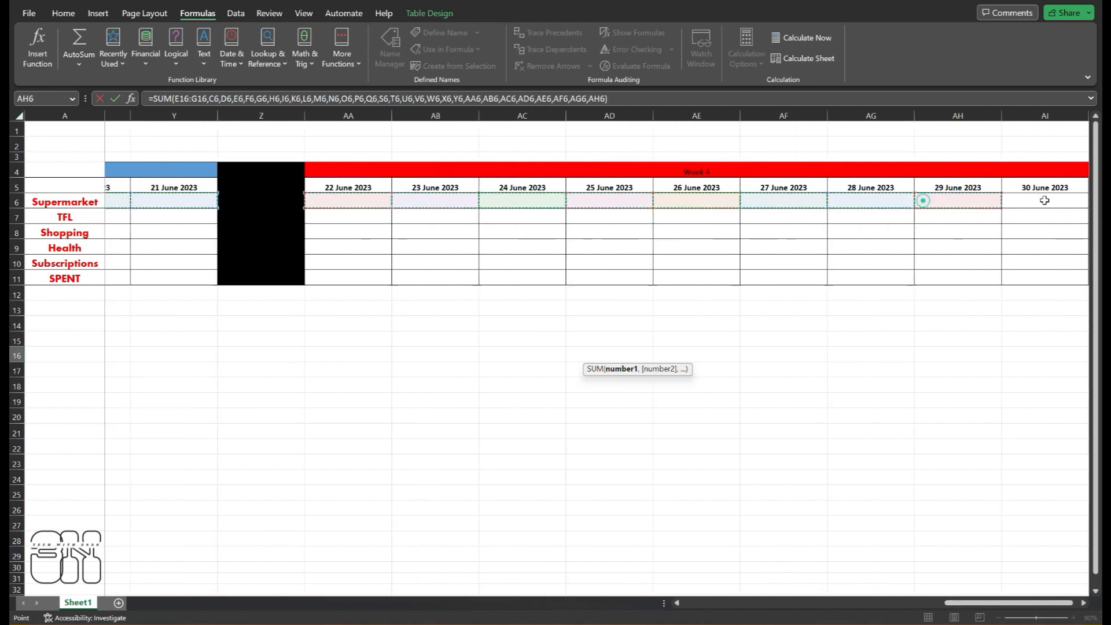
left_click(1043, 200, "ctrl")
left_click_drag(983, 602, 689, 599)
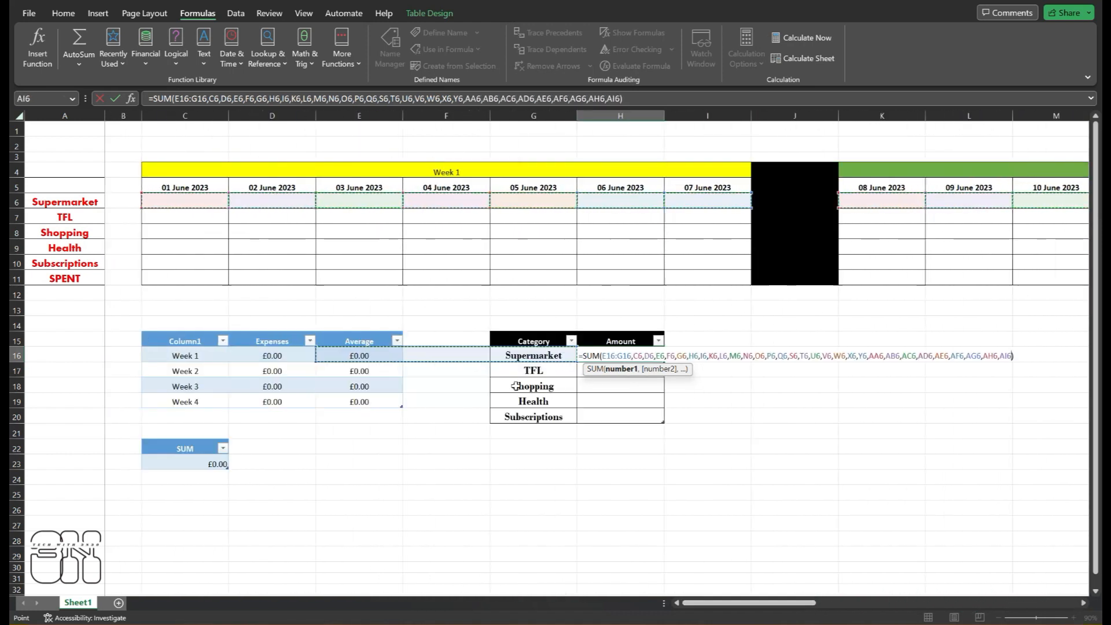
key("Return")
- Try an AutoSum formula in the TFL Amount cell H17
left_click(590, 431)
left_click(592, 372)
key("Caps_Lock")
key("Caps_Lock")
left_click(638, 477)
left_click(618, 368)
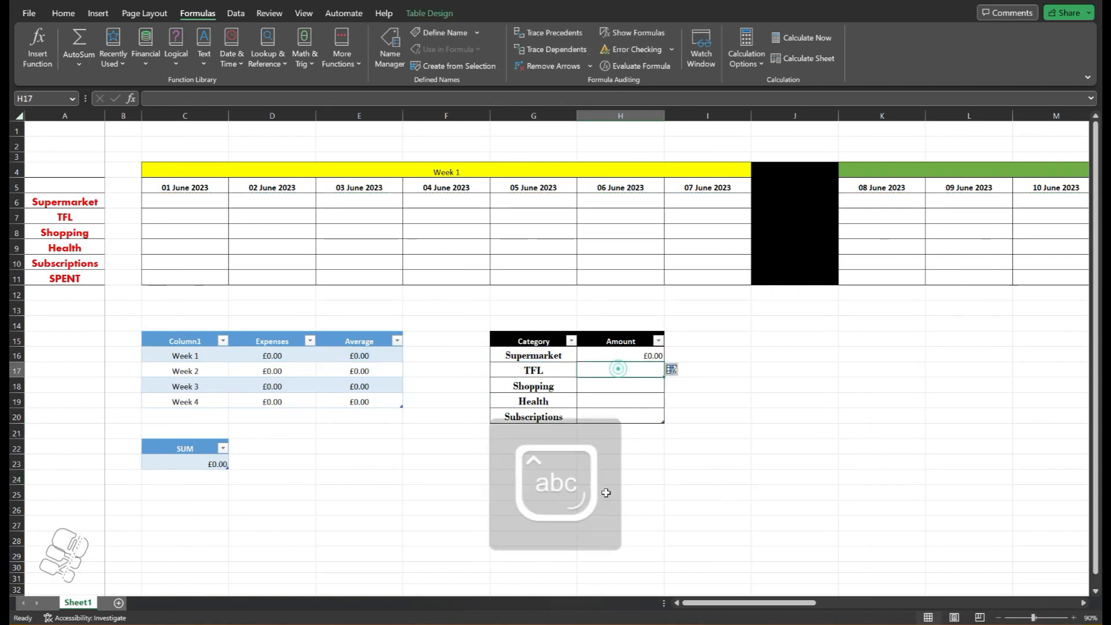
left_click(80, 66)
left_click(91, 87)
left_click(600, 477)
- Retry AutoSum in the TFL Amount cell H17 and try filling it down to H20
double_click(644, 370)
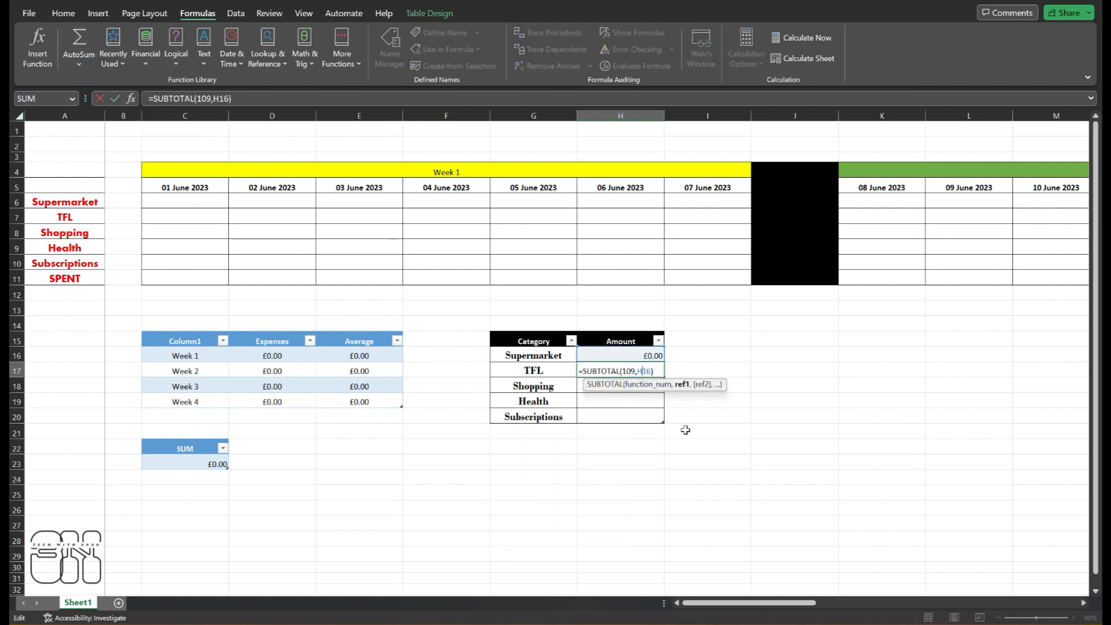
left_click(644, 370)
left_click(625, 369)
left_click(79, 64)
left_click(82, 81)
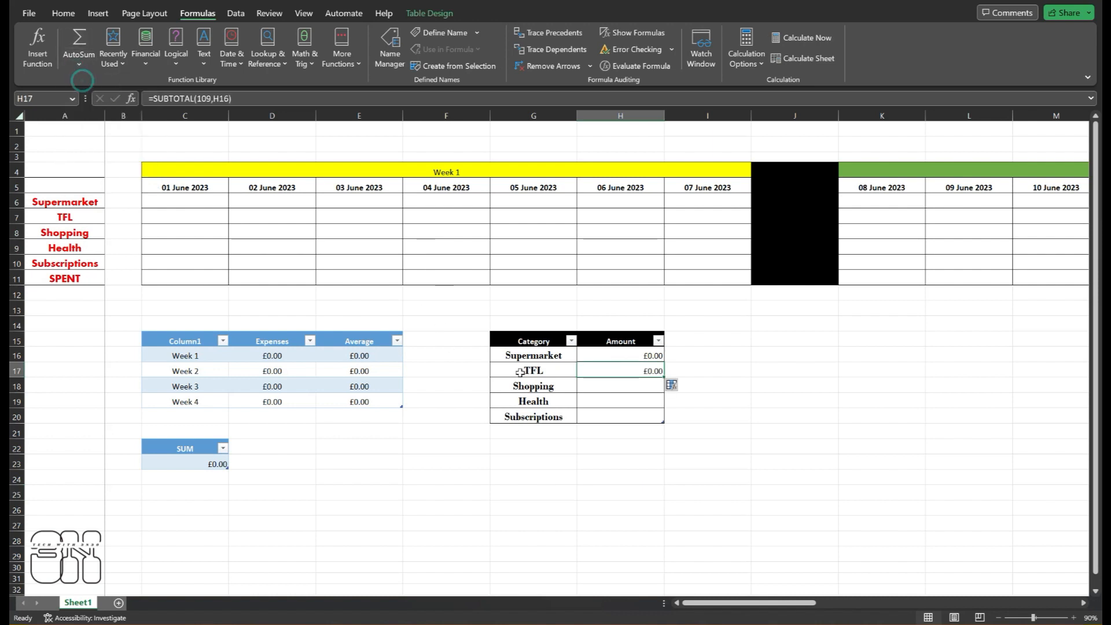
double_click(620, 372)
left_click(655, 427)
left_click(644, 369)
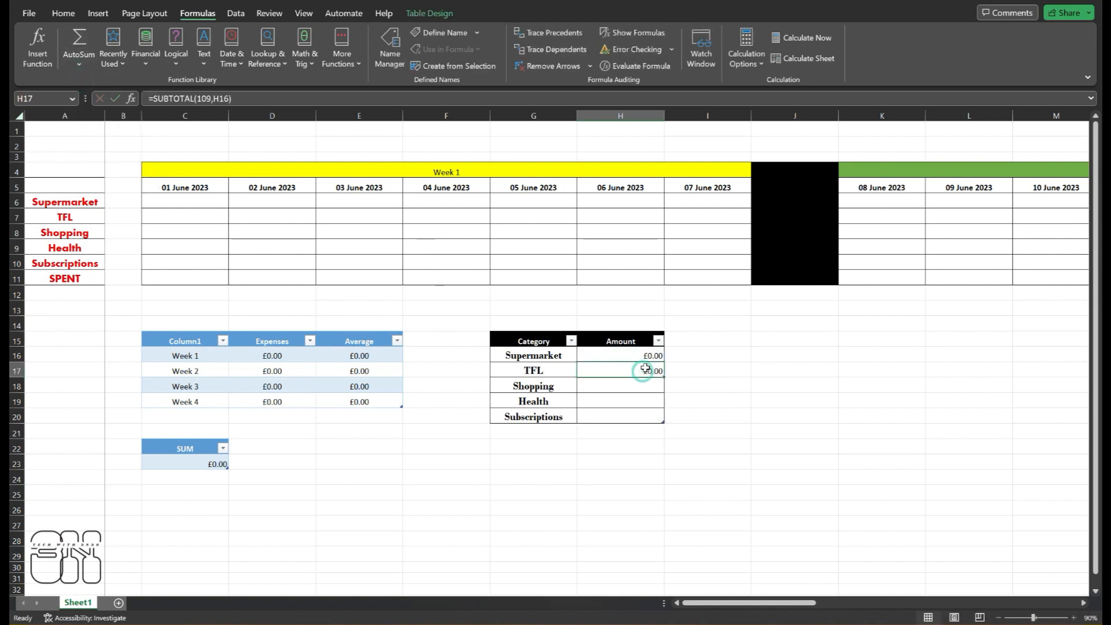
left_click_drag(668, 382, 665, 418)
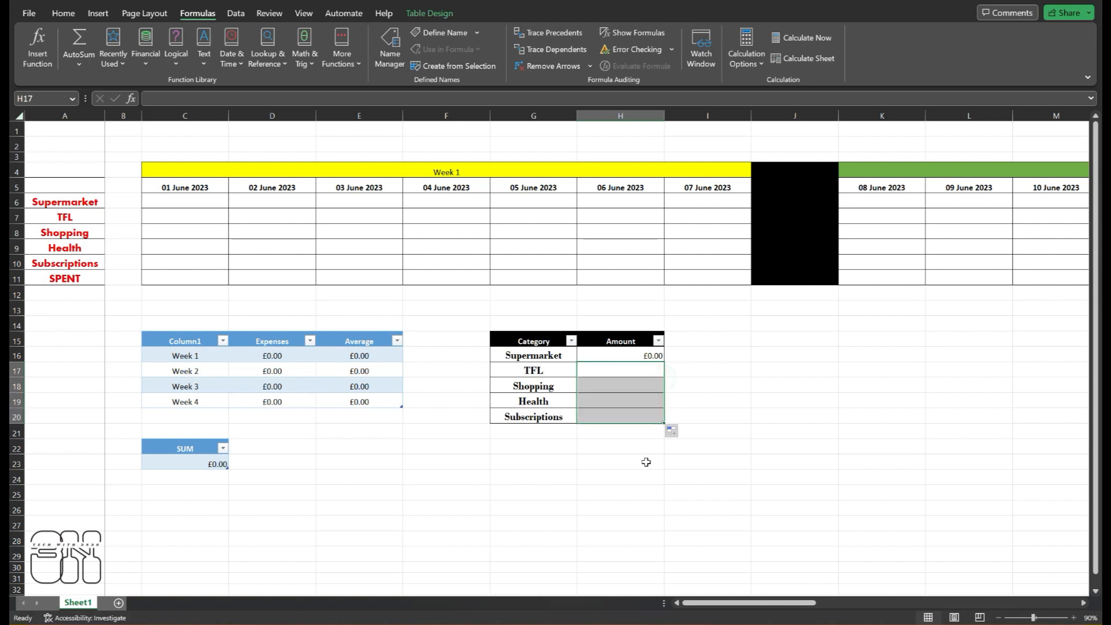
left_click(641, 475)
- Fill the SUM formula from H16 down to H20 and remove the arguments from the copy in H17
left_click(644, 357)
left_click_drag(665, 363, 665, 420)
double_click(651, 370)
left_click_drag(1011, 371, 602, 371)
key("BackSpace")
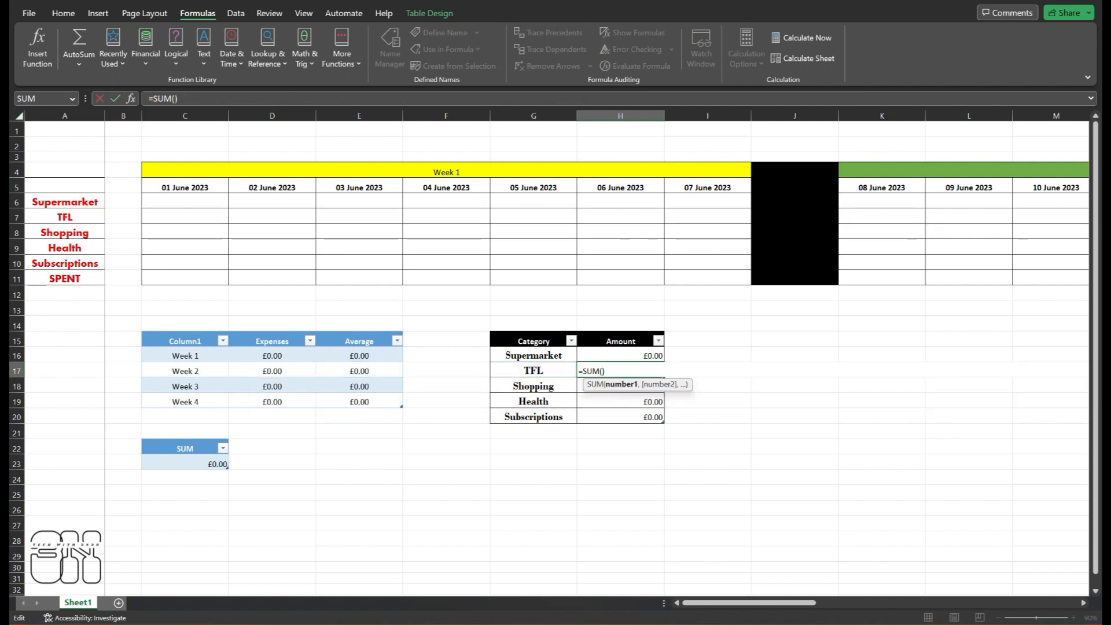
- Add the Week 1 TFL cells C7 to I7 individually to the SUM formula in H17
left_click(174, 217)
left_click(272, 217, "ctrl")
left_click(359, 218, "ctrl")
left_click(446, 217, "ctrl")
left_click(521, 218, "ctrl")
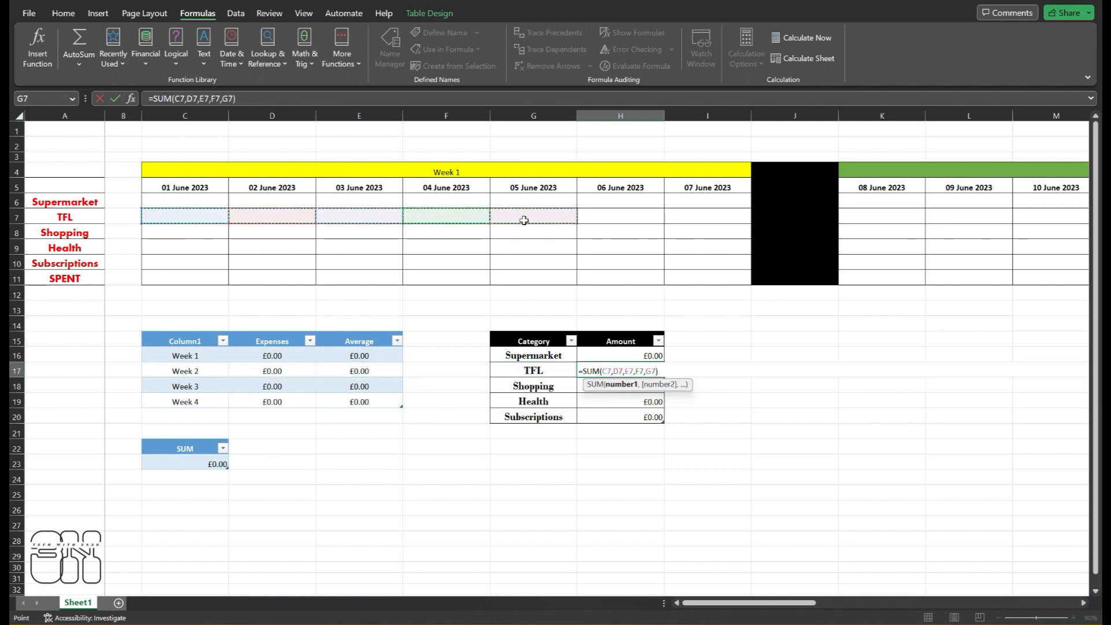
left_click(620, 217, "ctrl")
left_click(696, 217, "ctrl")
- Add the Week 2 TFL cells K7 to Q7 individually to the SUM formula in H17
scroll(645, 528, "right", 4)
left_click(255, 218, "ctrl")
left_click(335, 218, "ctrl")
left_click(405, 218, "ctrl")
left_click(477, 218, "ctrl")
left_click(579, 219, "ctrl")
left_click(650, 218, "ctrl")
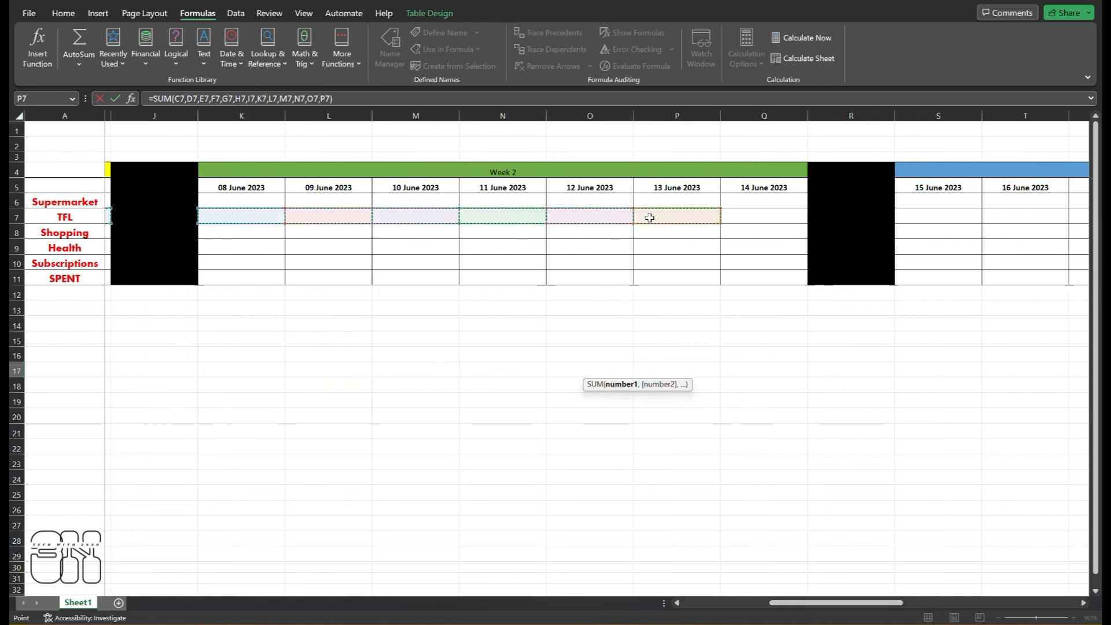
left_click(745, 218, "ctrl")
- Add the Week 3 TFL cells S7 to Y7 individually to the SUM formula in H17
left_click_drag(790, 603, 877, 604)
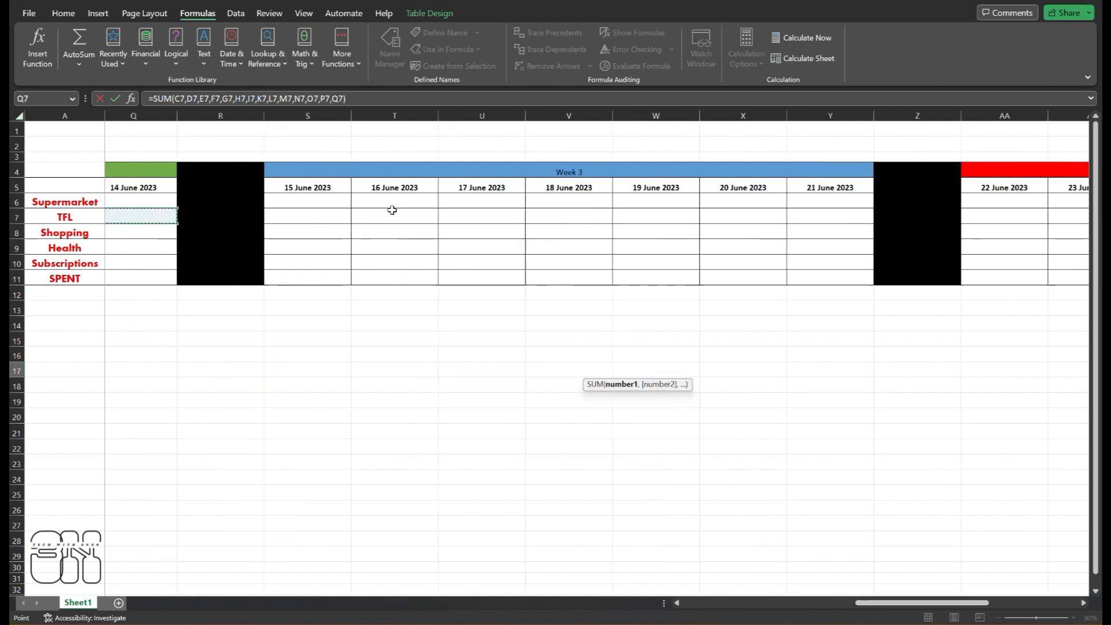
left_click(409, 222, "ctrl")
left_click(479, 218, "ctrl")
left_click(573, 217, "ctrl")
left_click(648, 218, "ctrl")
left_click(737, 217, "ctrl")
left_click(812, 219, "ctrl")
- Add the Week 4 TFL cells AA7 to AG7 individually to the SUM formula in H17
left_click_drag(902, 603, 972, 603)
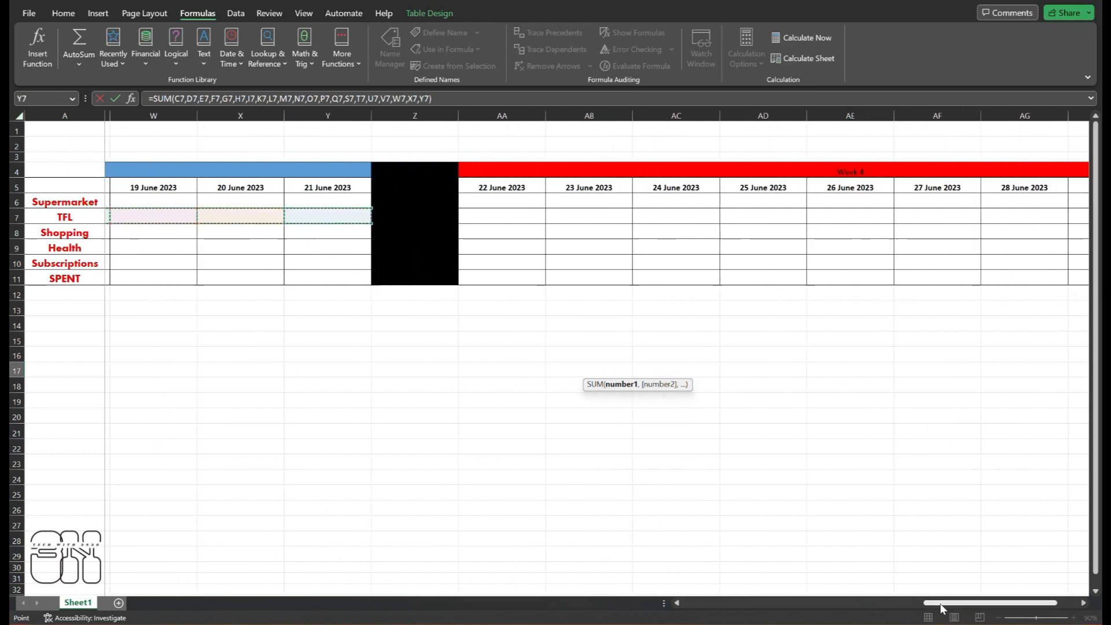
left_click(503, 219, "ctrl")
left_click(598, 220, "ctrl")
left_click(672, 219, "ctrl")
left_click(752, 218, "ctrl")
left_click(839, 216, "ctrl")
left_click(932, 217, "ctrl")
left_click(992, 220, "ctrl")
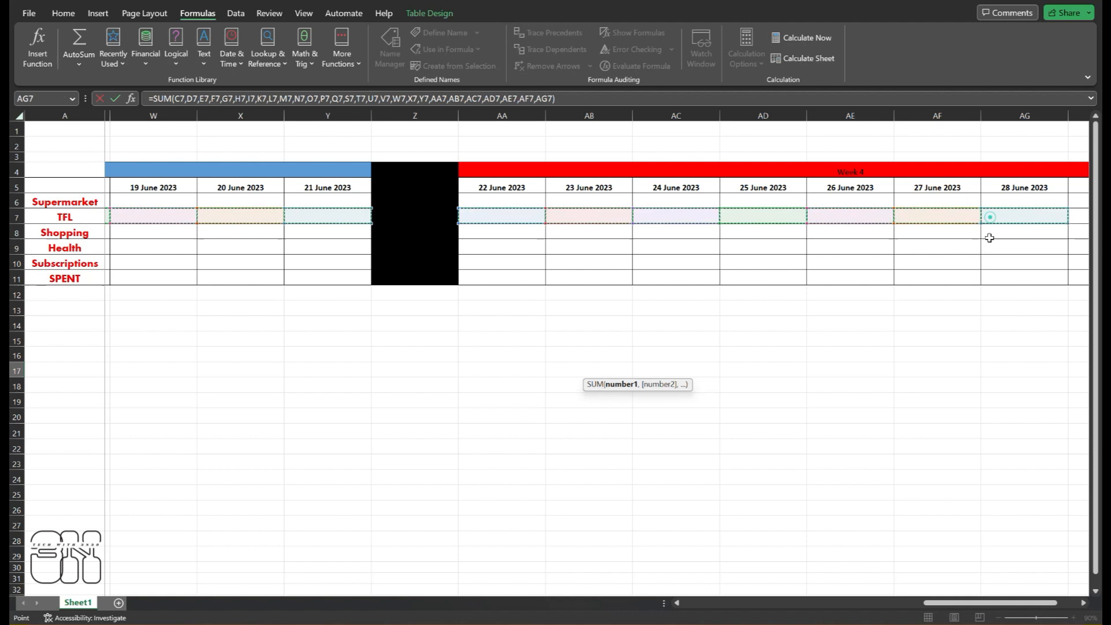
- Add the TFL cells of the last two June days to the SUM formula in H17 and commit it
left_click_drag(947, 603, 801, 605)
left_click(949, 215, "ctrl")
left_click(1028, 216, "ctrl")
key("Return")
- Inspect which cells the SUM formulas in H16, H18, H19 and H20 reference
double_click(626, 354)
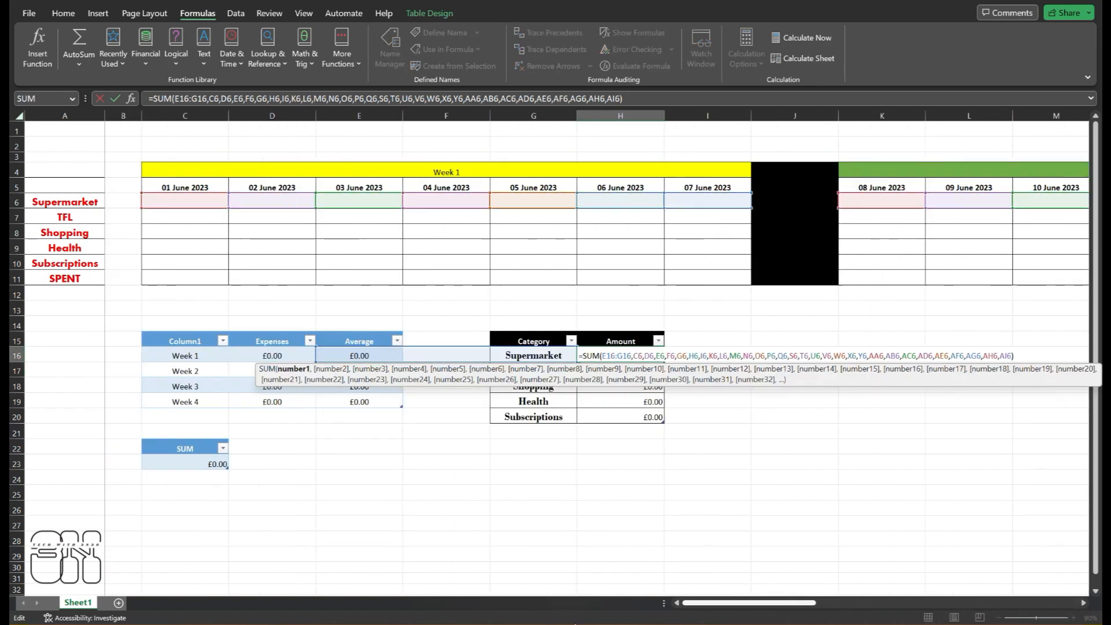
left_click(587, 524)
double_click(627, 387)
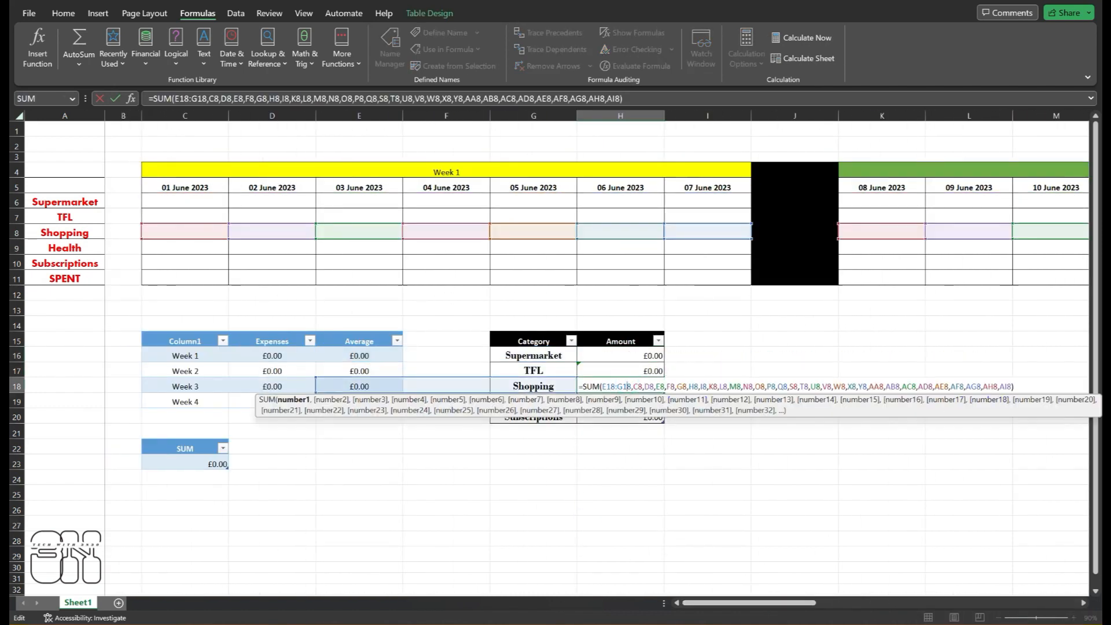
left_click_drag(1011, 386, 928, 386)
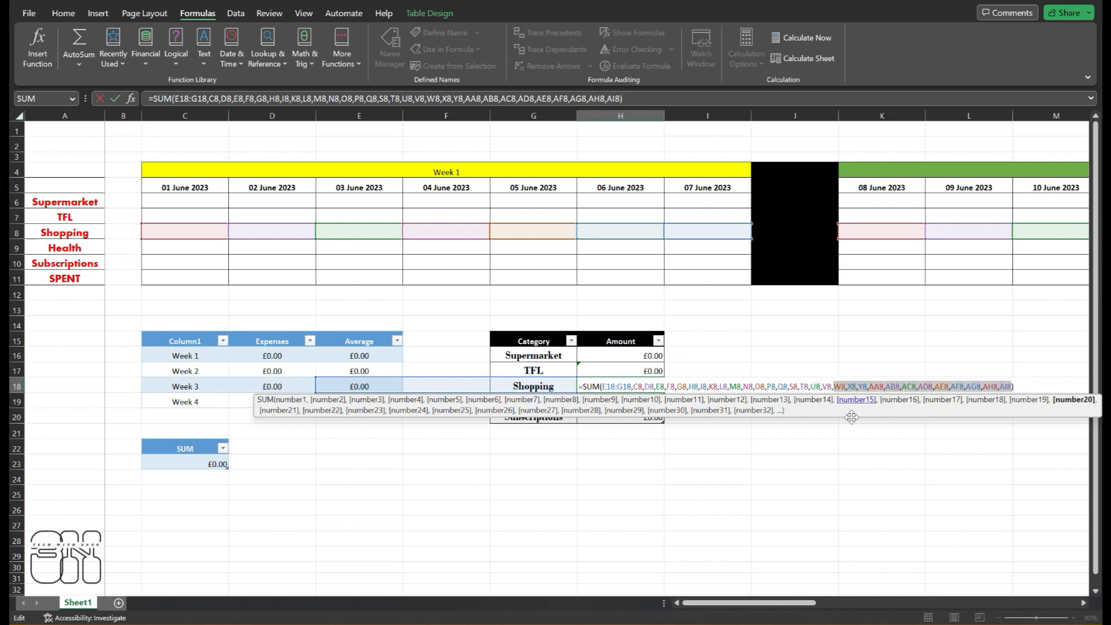
left_click(857, 477)
left_click(620, 514)
key("Escape")
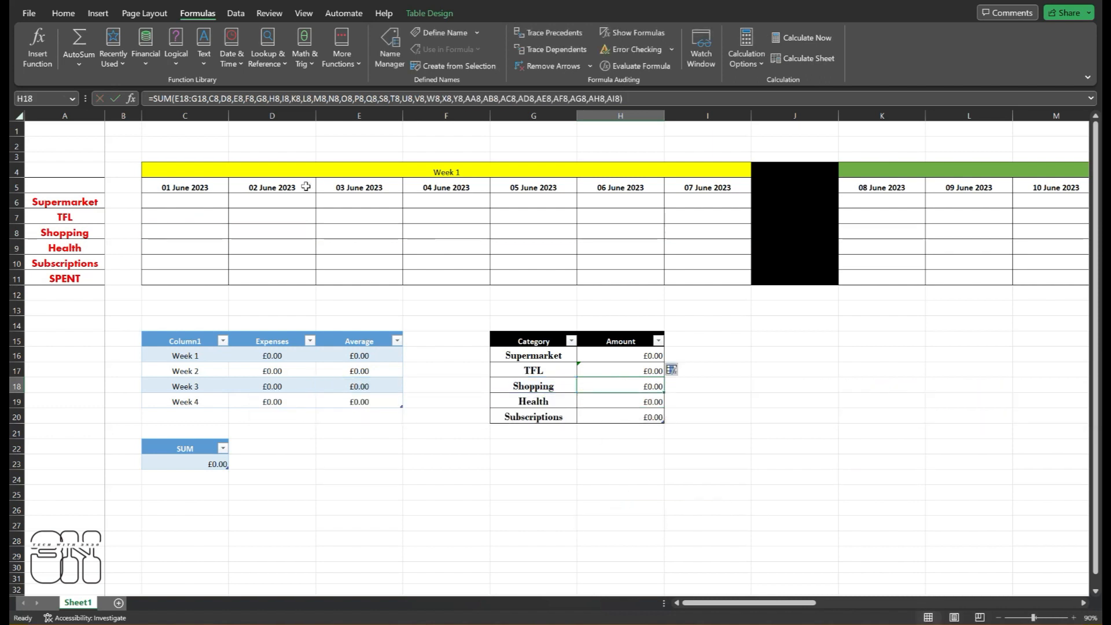
double_click(618, 384)
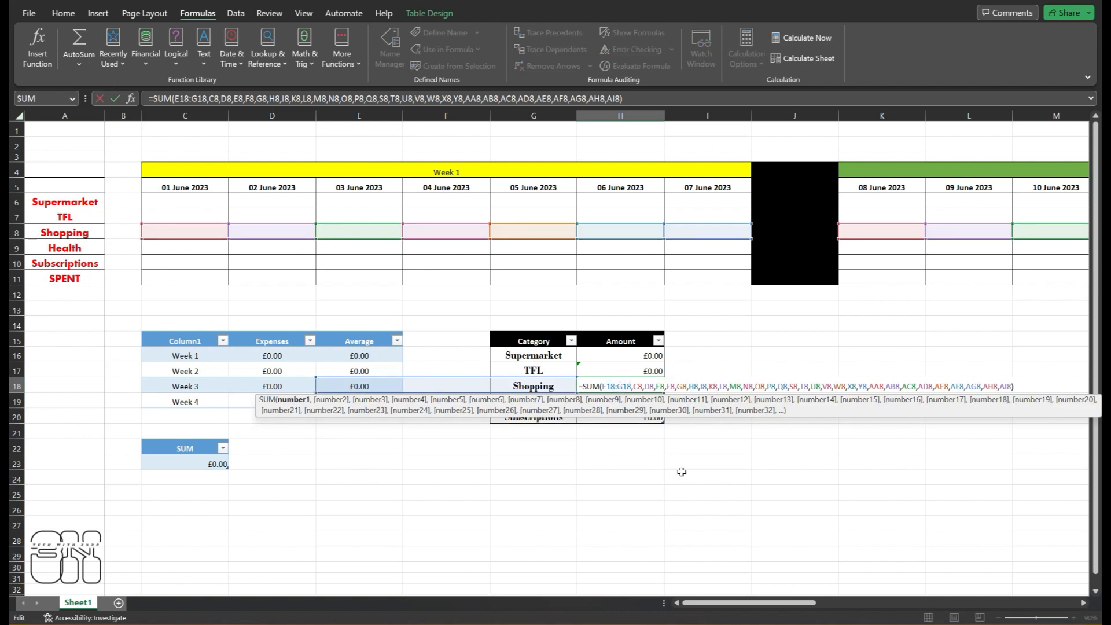
left_click_drag(766, 604, 662, 613)
key("Return")
double_click(631, 402)
key("Return")
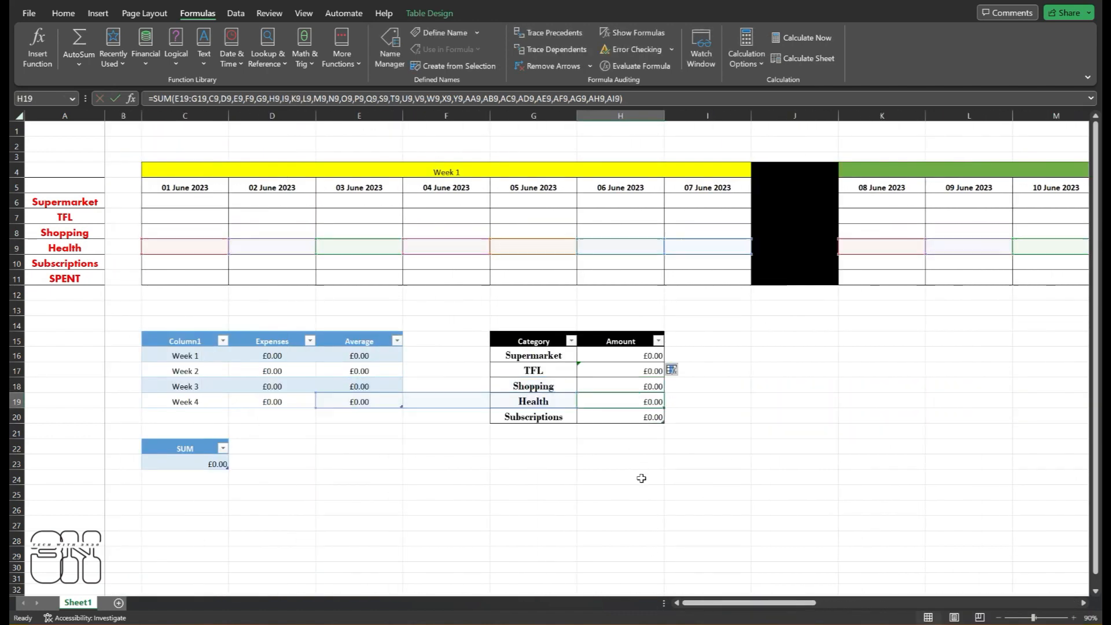
double_click(614, 414)
left_click(773, 553)
key("Caps_Lock")
key("Caps_Lock")
key("Caps_Lock")
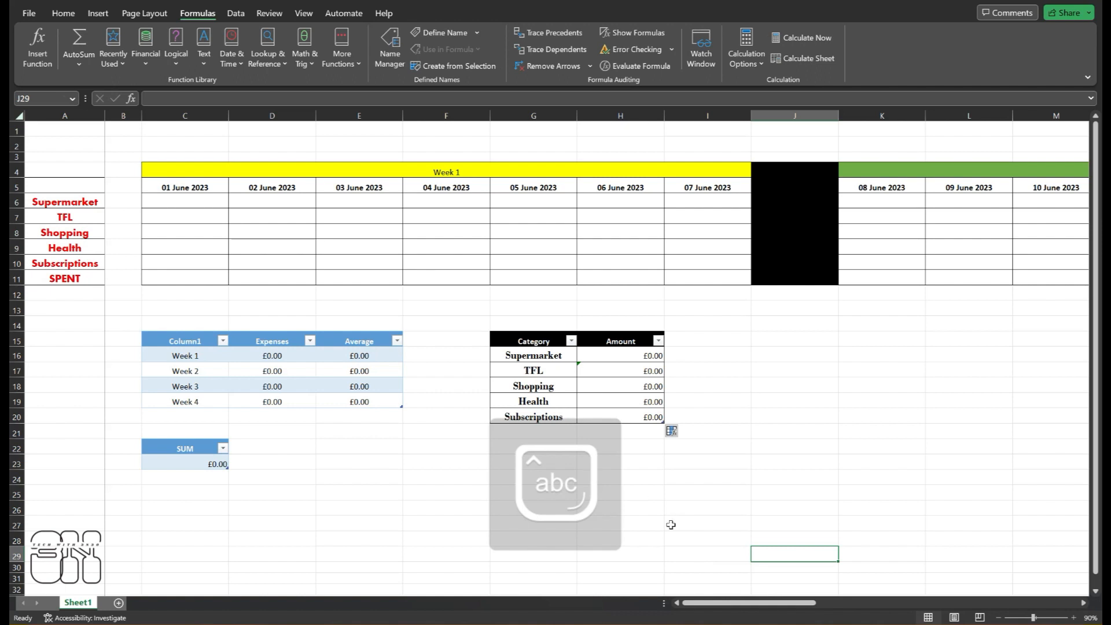
- Create a blank recommended PivotTable on a new sheet from the category table G16:H20 and close its field list
left_click_drag(533, 355, 648, 416)
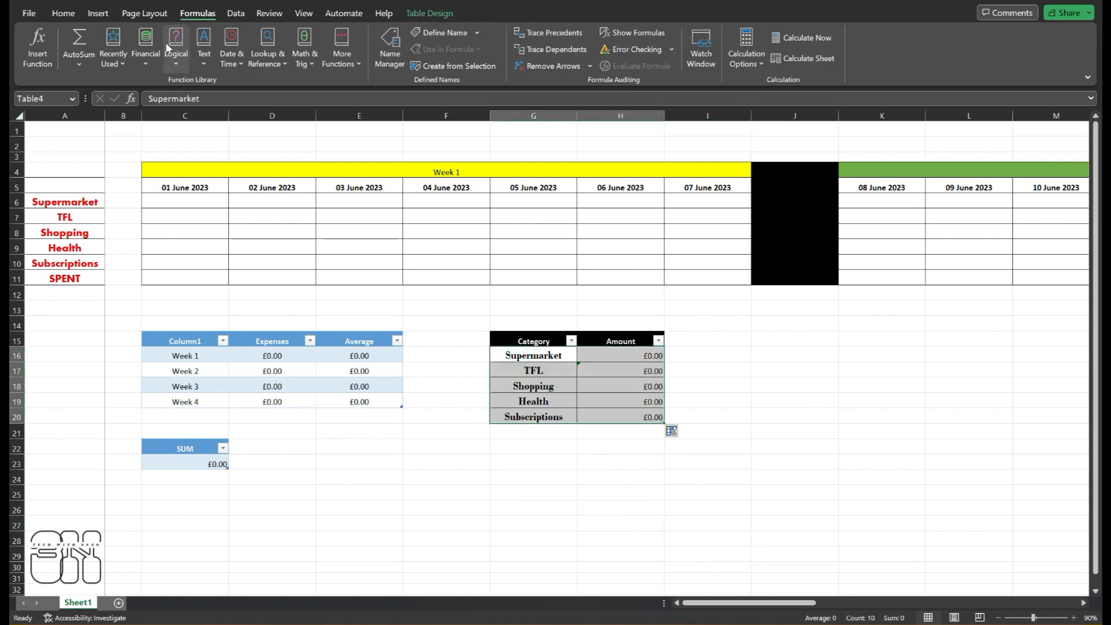
left_click(98, 13)
left_click(86, 49)
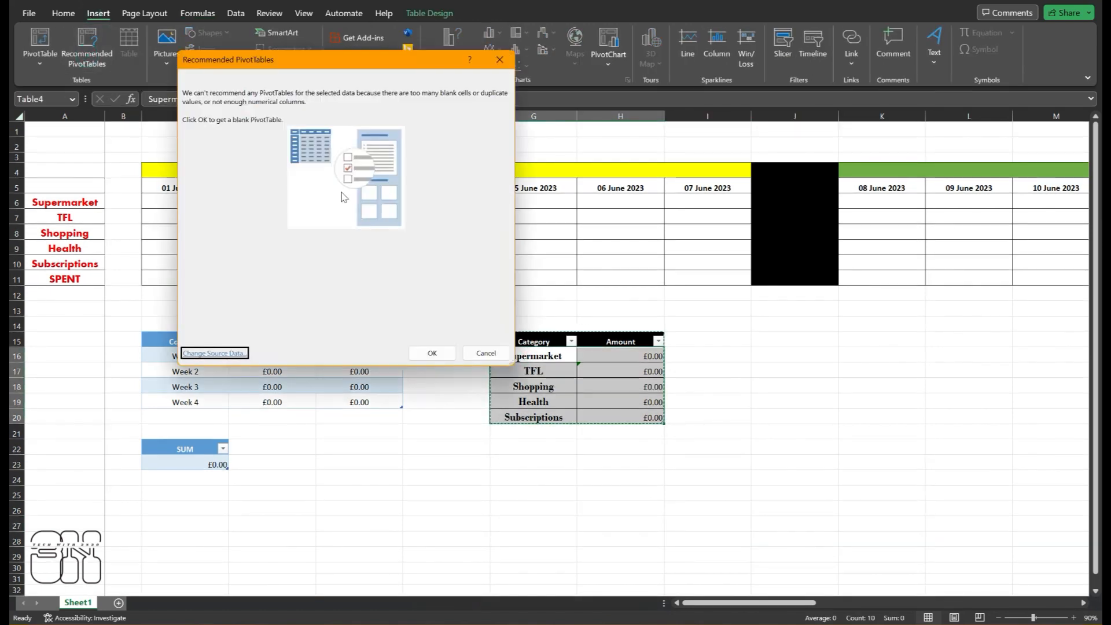
left_click(427, 351)
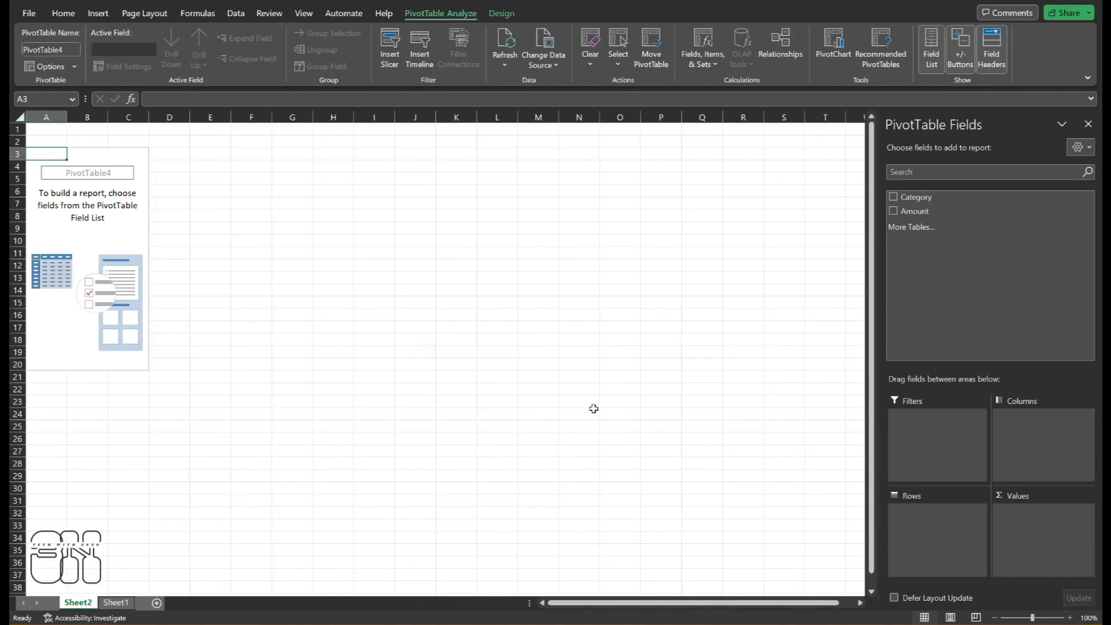
left_click(1088, 124)
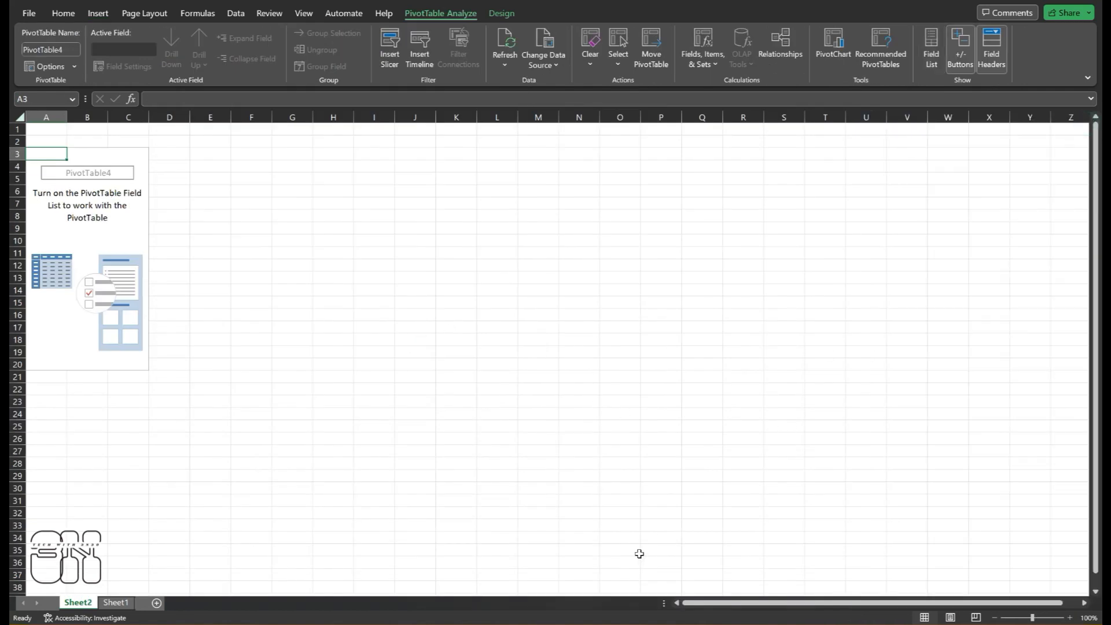
- Return to Sheet1 and create another PivotTable on a new sheet from the category table's range
left_click(116, 602)
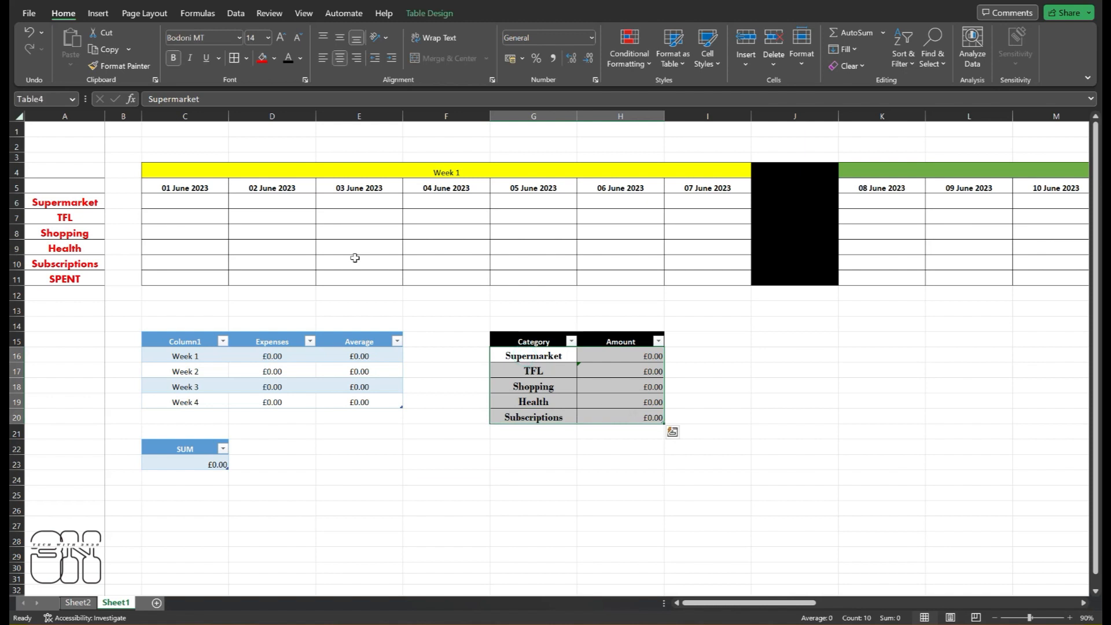
left_click(99, 13)
left_click(39, 45)
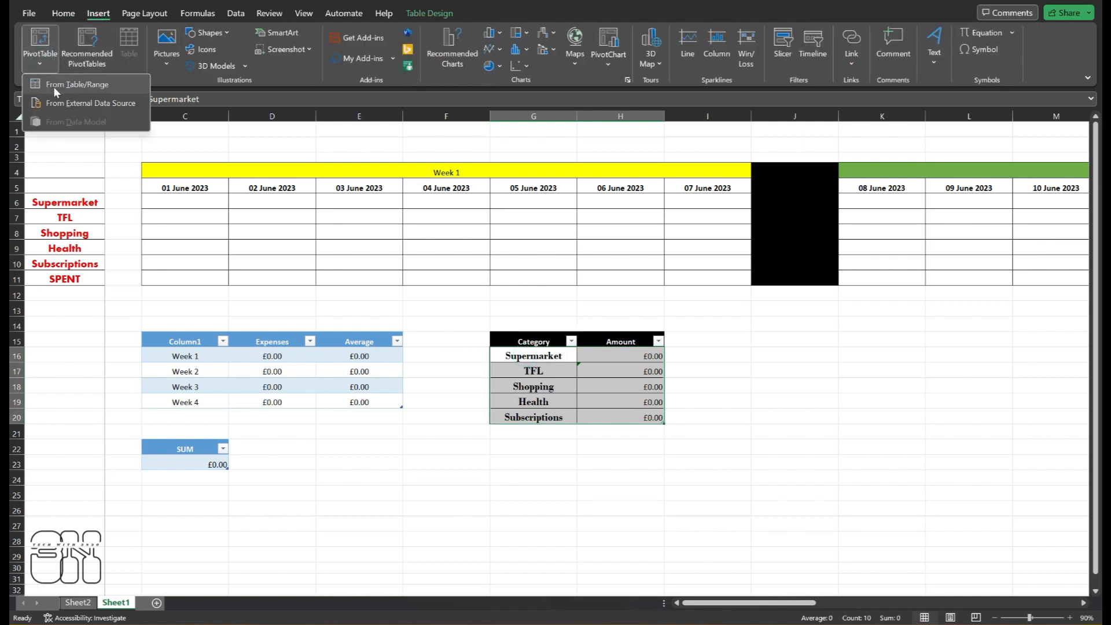
left_click(53, 86)
left_click(395, 276)
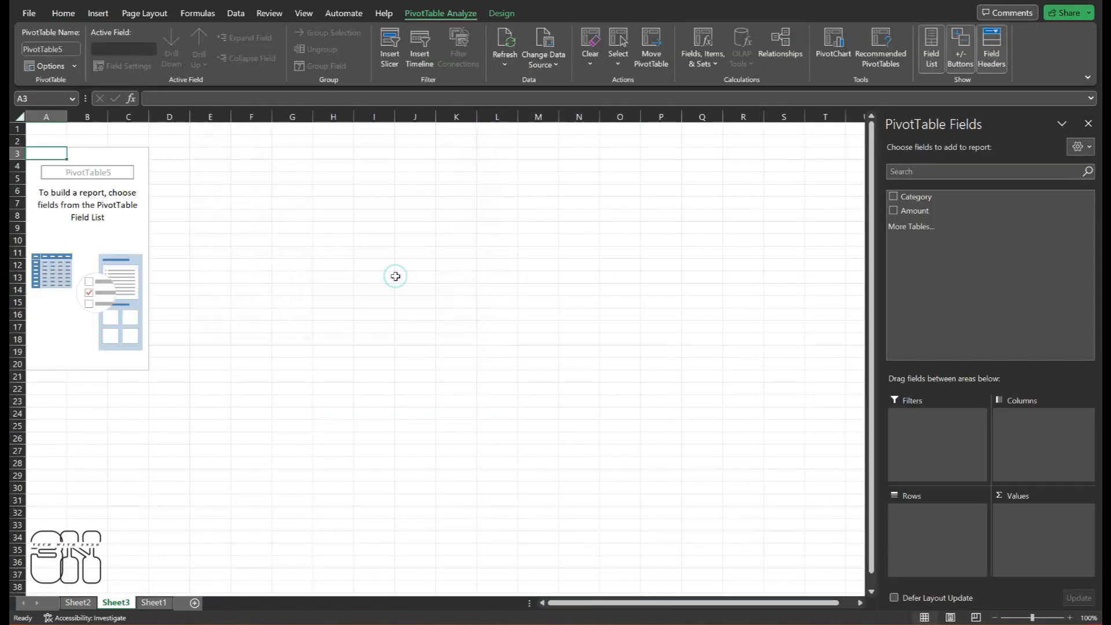
left_click(184, 288)
left_click(296, 252)
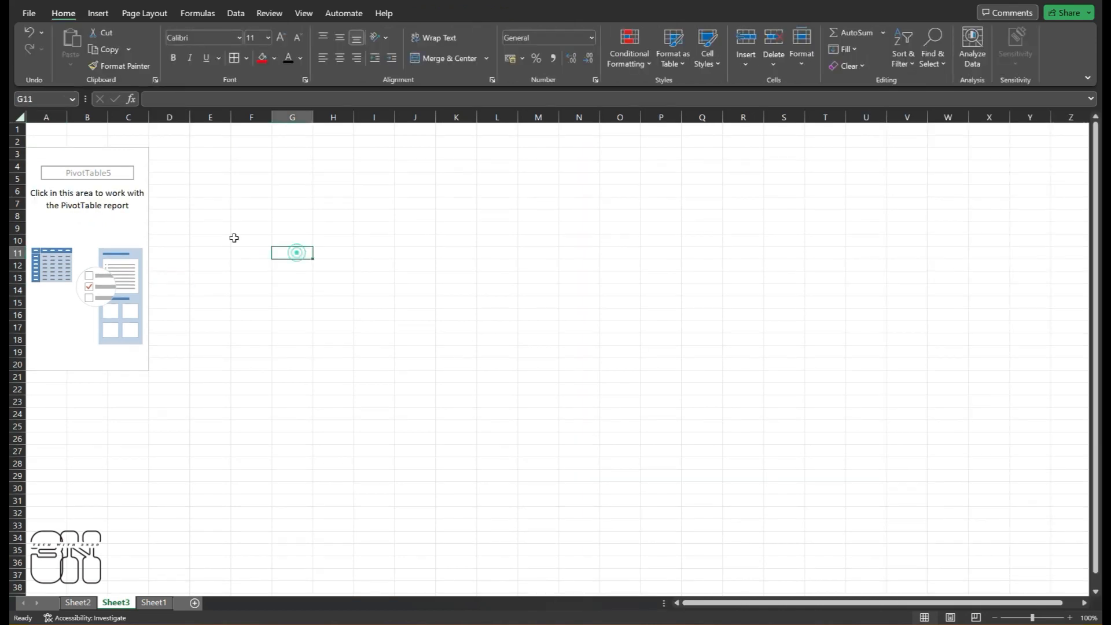
left_click(248, 301)
left_click(236, 231)
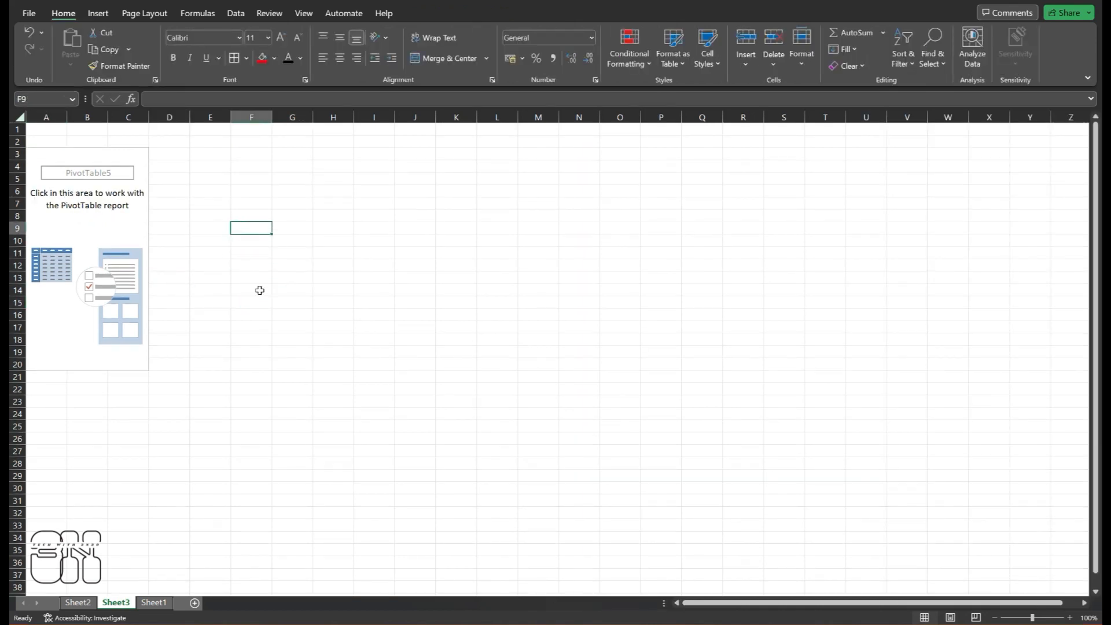
left_click(126, 206)
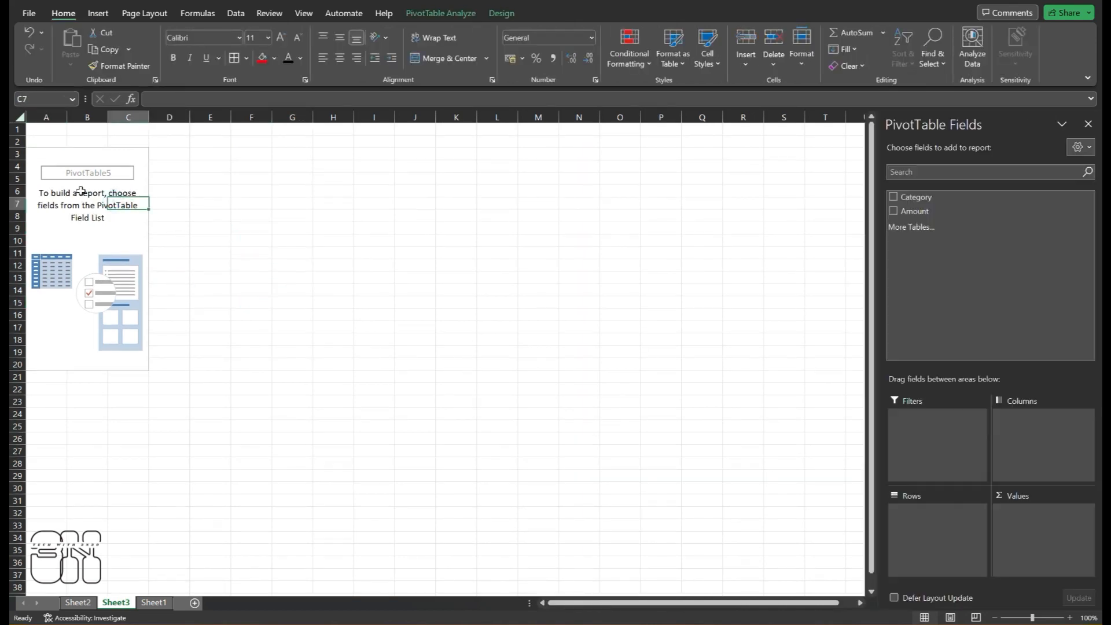
left_click(80, 179)
left_click(86, 241)
left_click(127, 304)
left_click(914, 468)
- Return to Sheet1 and deselect the category table
left_click(154, 603)
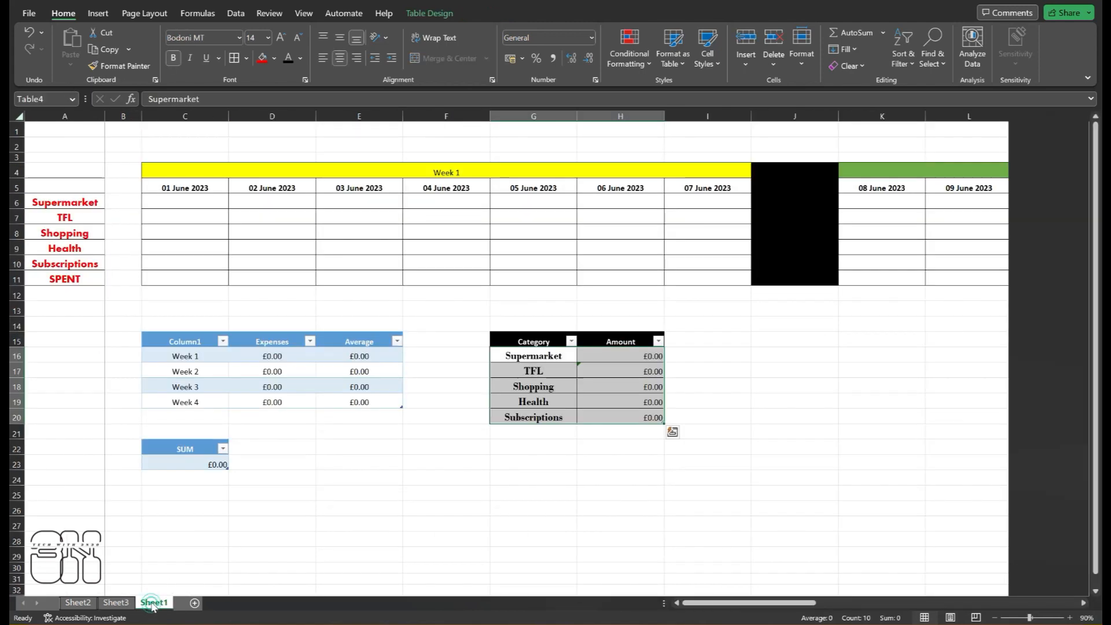
left_click(531, 492)
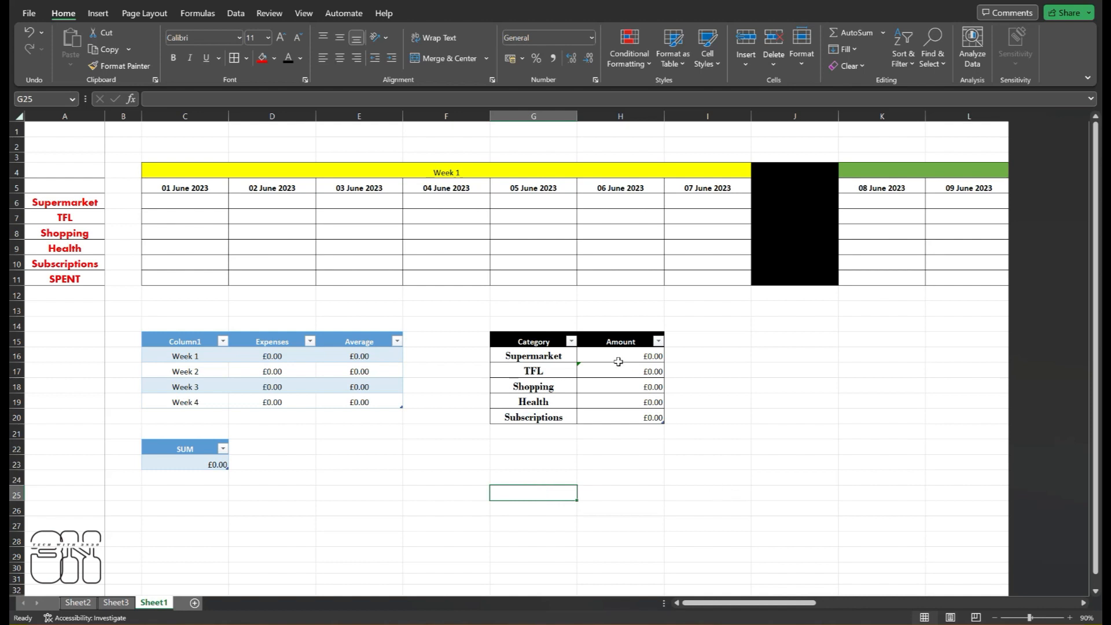
left_click(518, 357)
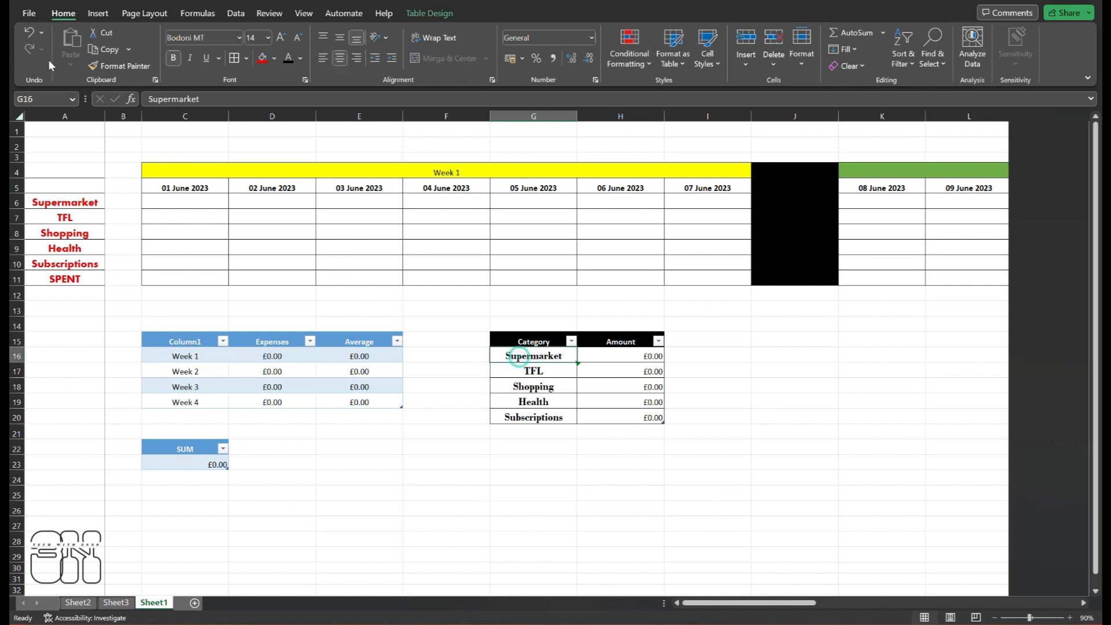
left_click(96, 12)
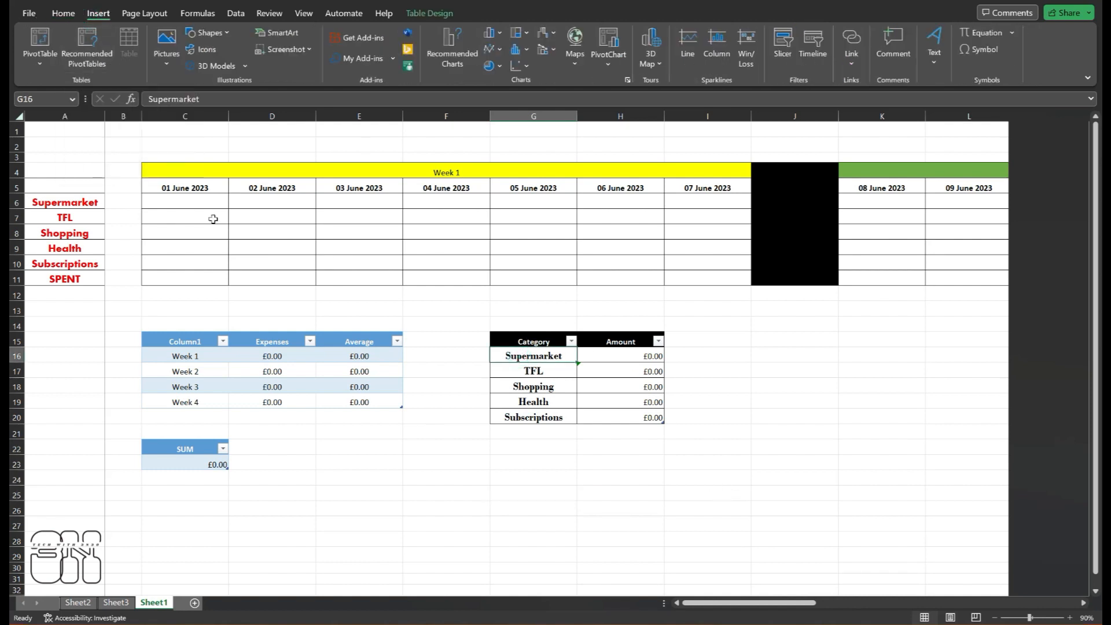
left_click(100, 55)
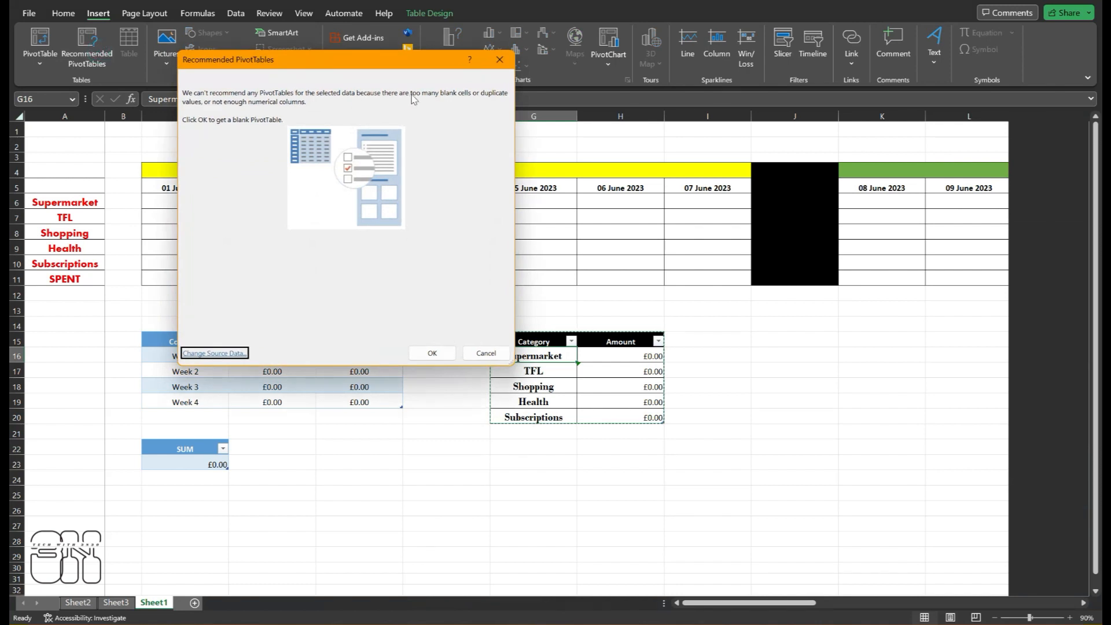
left_click(505, 64)
left_click(705, 478)
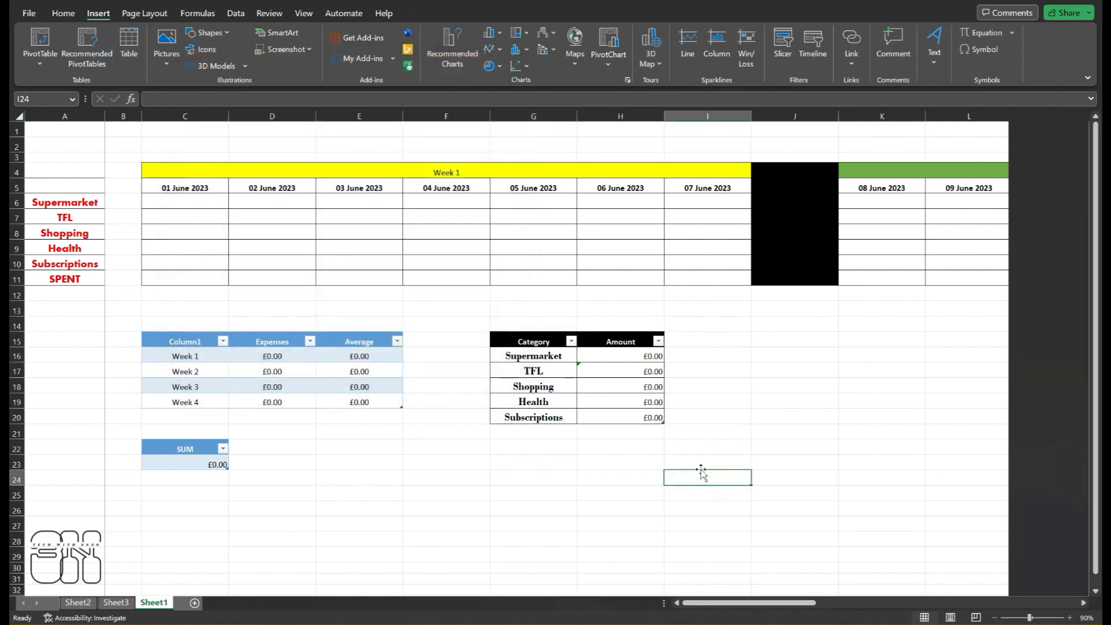
left_click(555, 465)
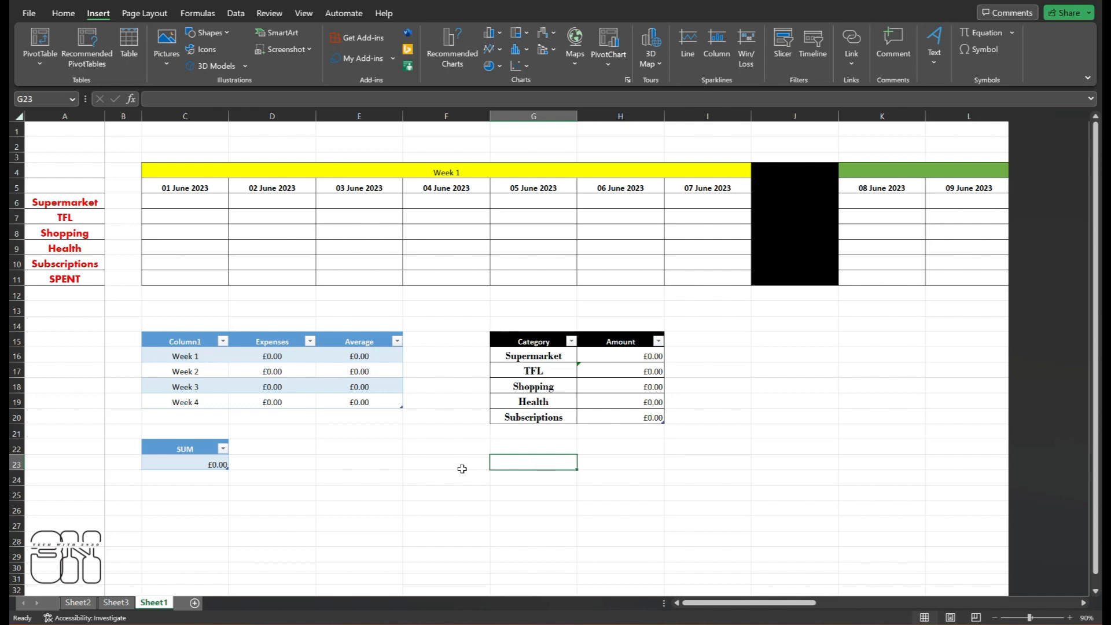
- Enter test expenses for 1 to 3 June: Supermarket 5 in C6, and Shopping 2 in C8, 5 in D8 and 5 in E8
left_click(185, 202)
type("5")
left_click(200, 249)
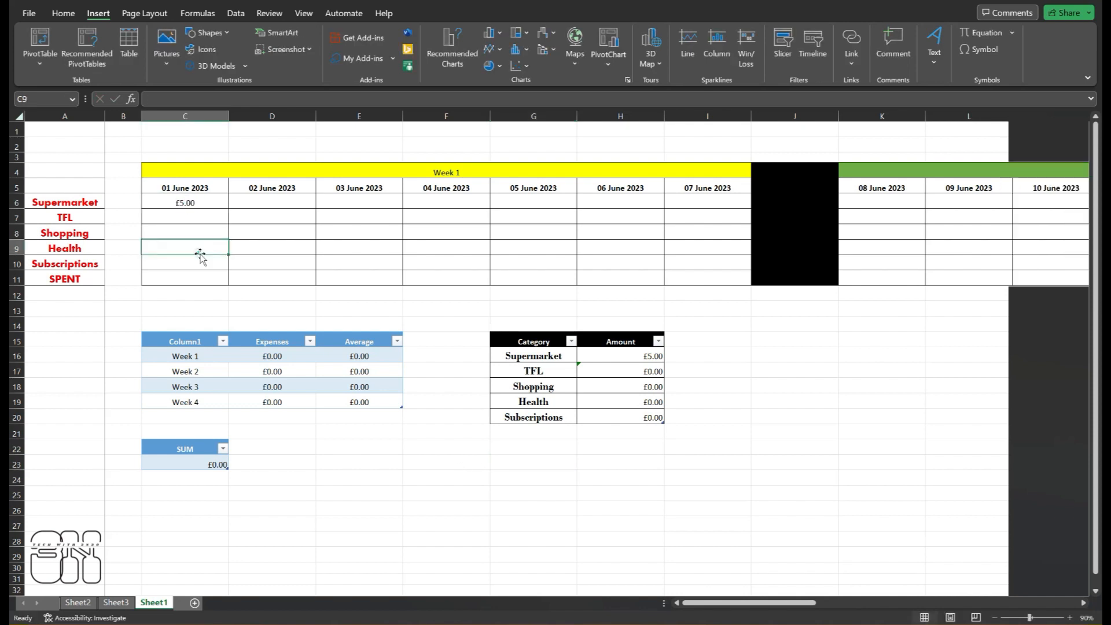
left_click(201, 231)
type("2")
left_click(260, 231)
type("5")
left_click(401, 231)
type("5")
- Enter test expenses for 4 to 7 June: 5 in F10, 8 in G6, 5 in H9 and 5 in I10
left_click(461, 263)
type("5")
left_click(533, 243)
left_click(537, 205)
type("8")
left_click(652, 245)
type("5")
left_click(706, 265)
type("5")
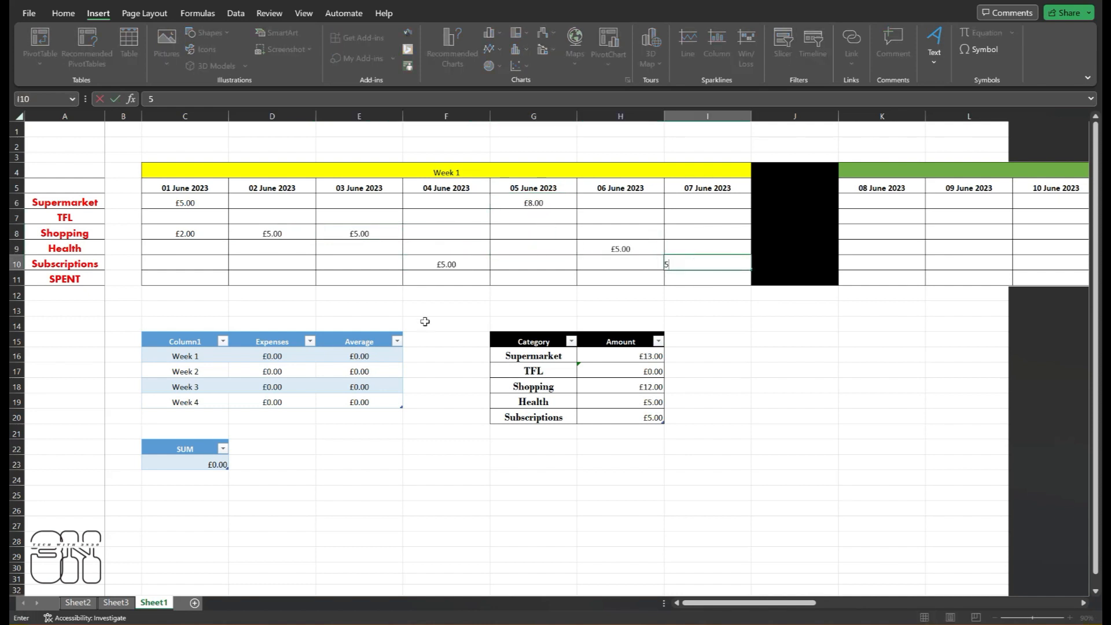
left_click(425, 322)
- Enter Week 2 test expenses of 5 in each of the cells K6, K9 and L8
left_click(874, 204)
type("5")
left_click(874, 249)
type("5")
left_click(962, 233)
type("5")
left_click(1056, 232)
- Insert an AutoSum in the SPENT cell C11 that totals the range C6:C10
left_click(196, 277)
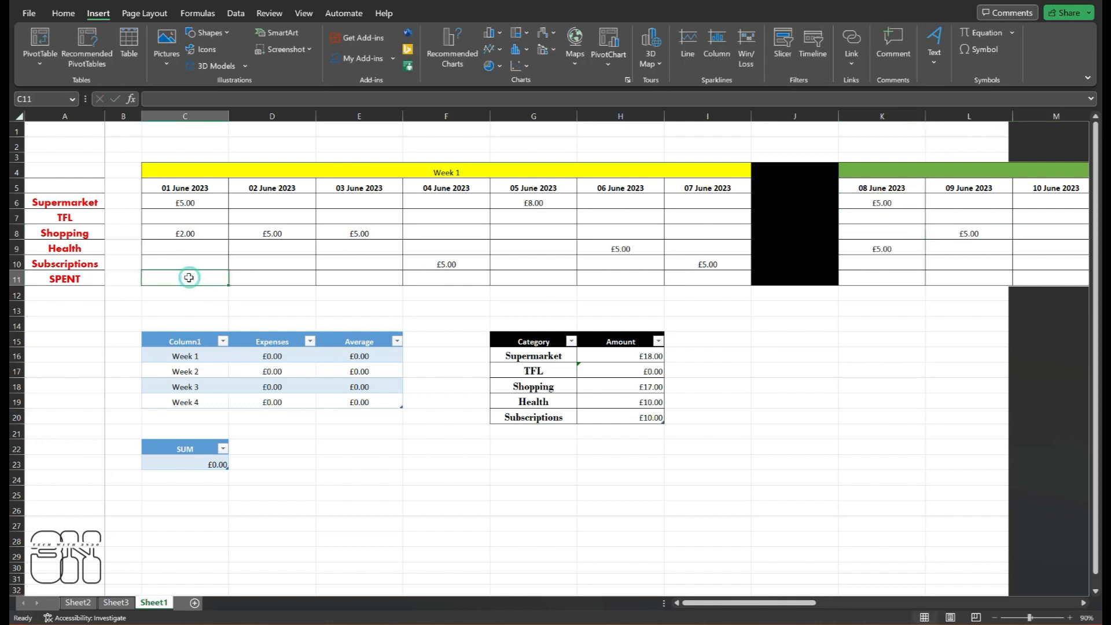
left_click(65, 14)
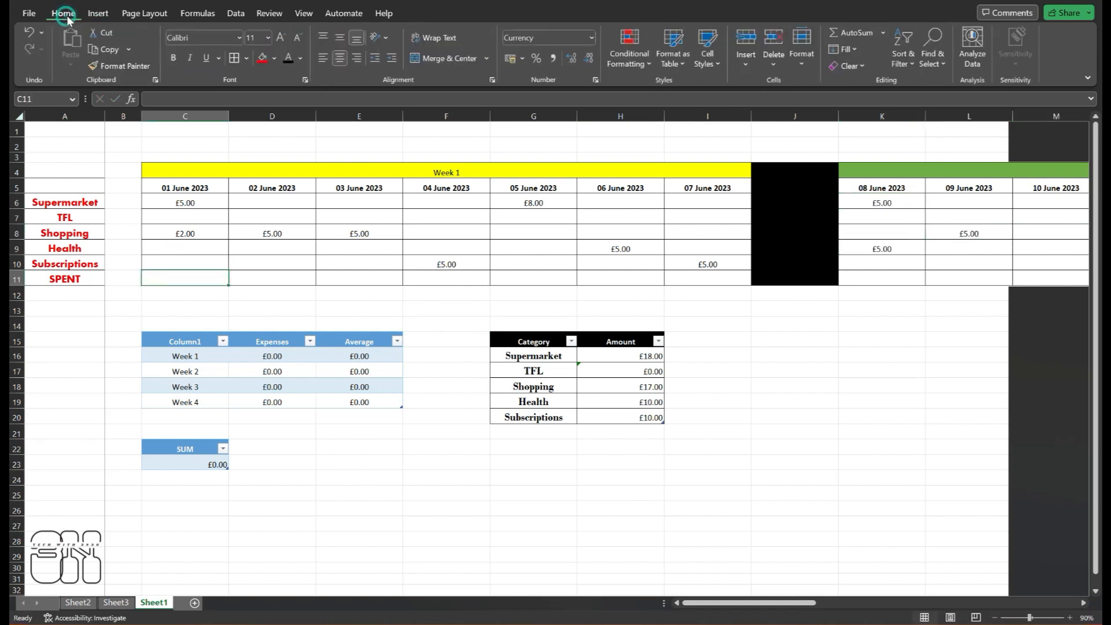
left_click(144, 13)
left_click(197, 14)
left_click(79, 64)
left_click(92, 87)
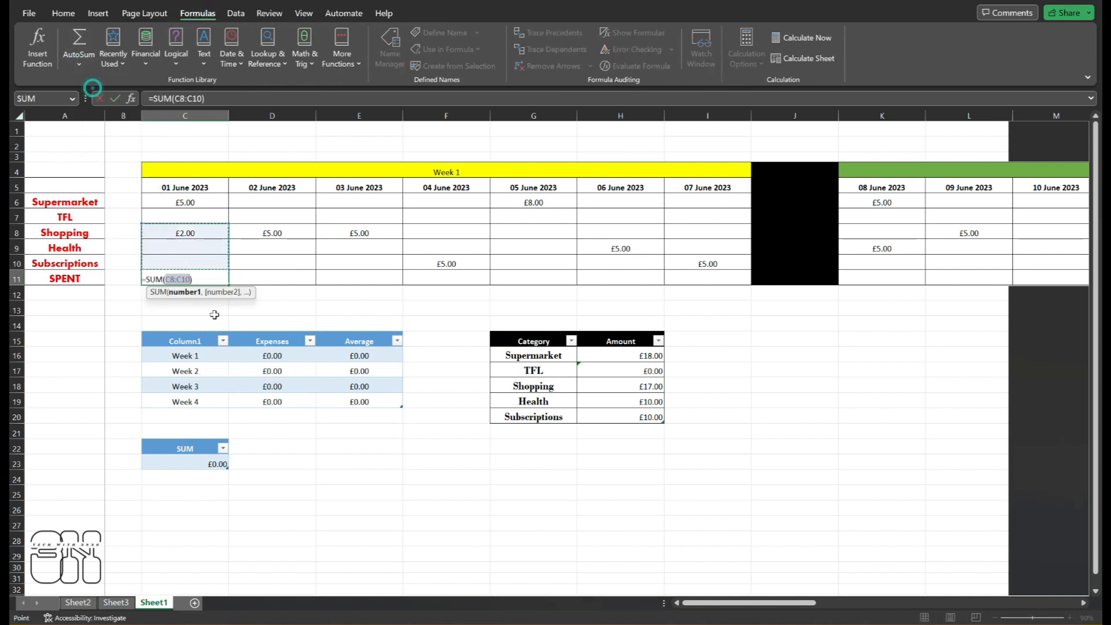
left_click_drag(227, 215, 227, 198)
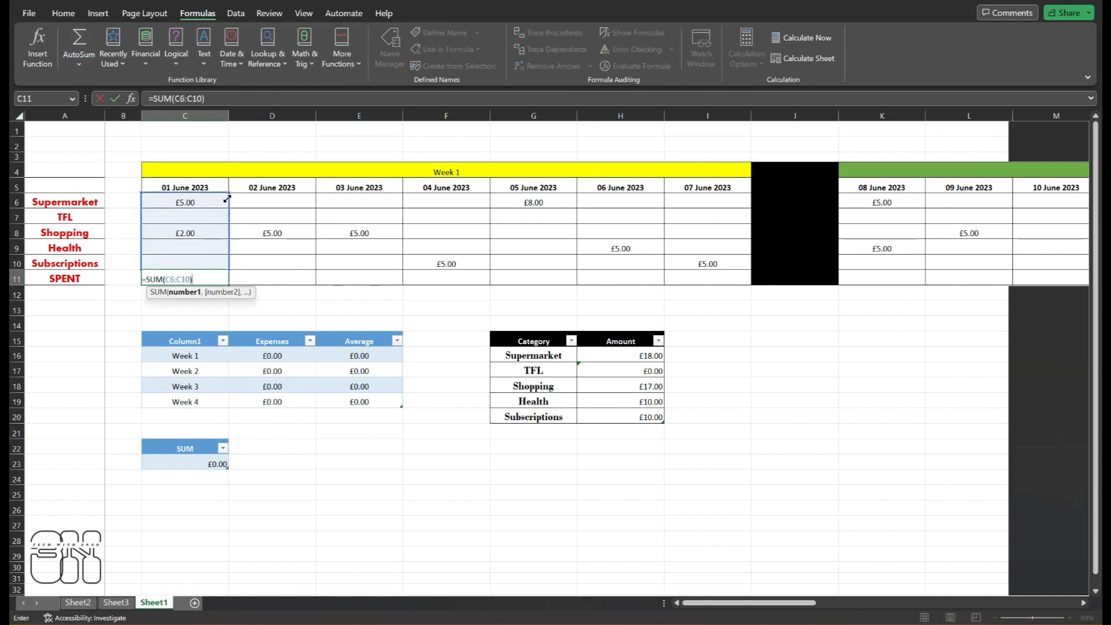
key("Return")
- Fill the SPENT formula from C11 across to I11 for the rest of Week 1
left_click(209, 281)
left_click_drag(228, 284, 723, 283)
left_click(764, 351)
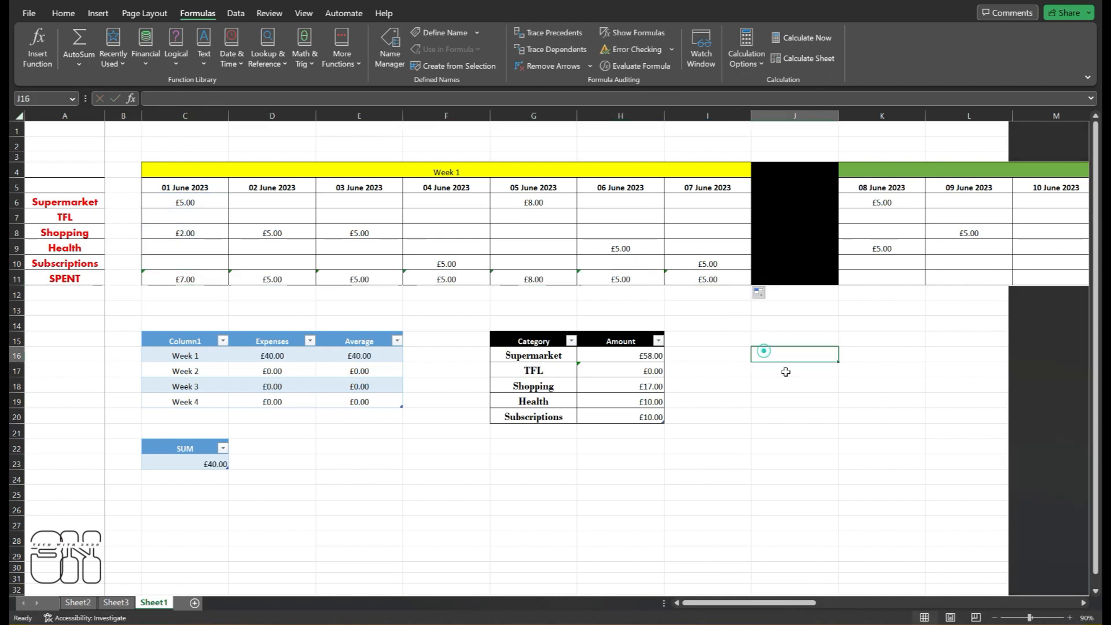
- Insert an AutoSum in the Week 2 SPENT cell K11 that totals the range K6:K10
left_click(878, 342)
left_click(886, 276)
left_click(79, 64)
left_click(87, 84)
left_click_drag(923, 242, 916, 199)
left_click(882, 339)
- Fill the SPENT formula from K11 across to Q11 for the rest of Week 2
left_click_drag(747, 602, 834, 602)
left_click(246, 240)
left_click(259, 280)
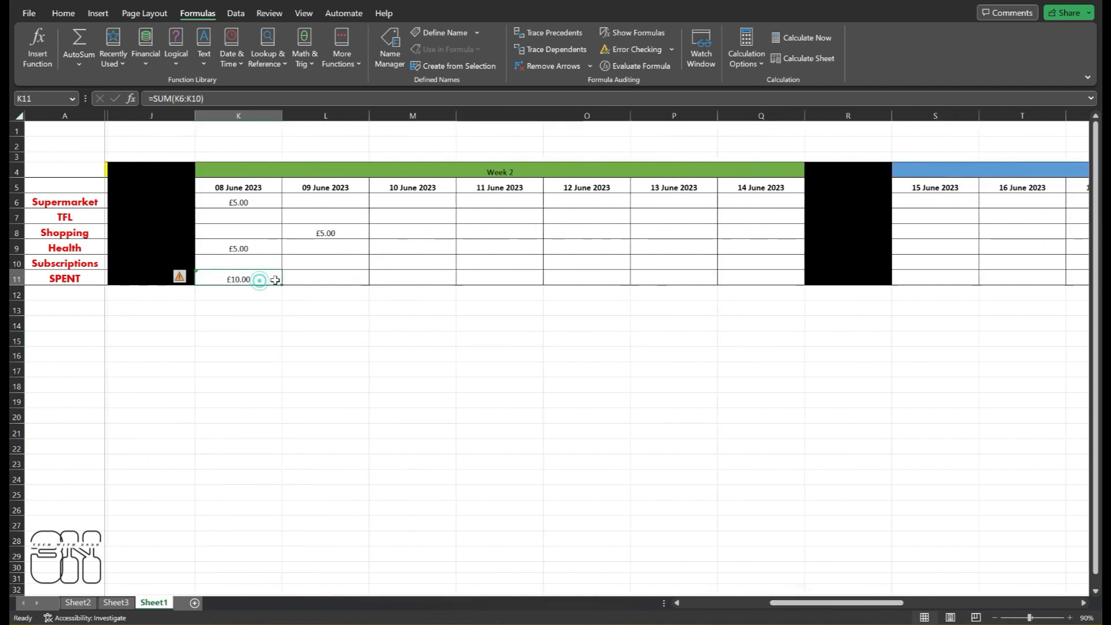
left_click_drag(284, 284, 766, 287)
left_click(395, 275)
double_click(395, 274)
left_click(586, 402)
- Try to insert an AutoSum in the Week 3 SPENT cell S11
left_click_drag(844, 602, 933, 604)
left_click(283, 277)
left_click(79, 63)
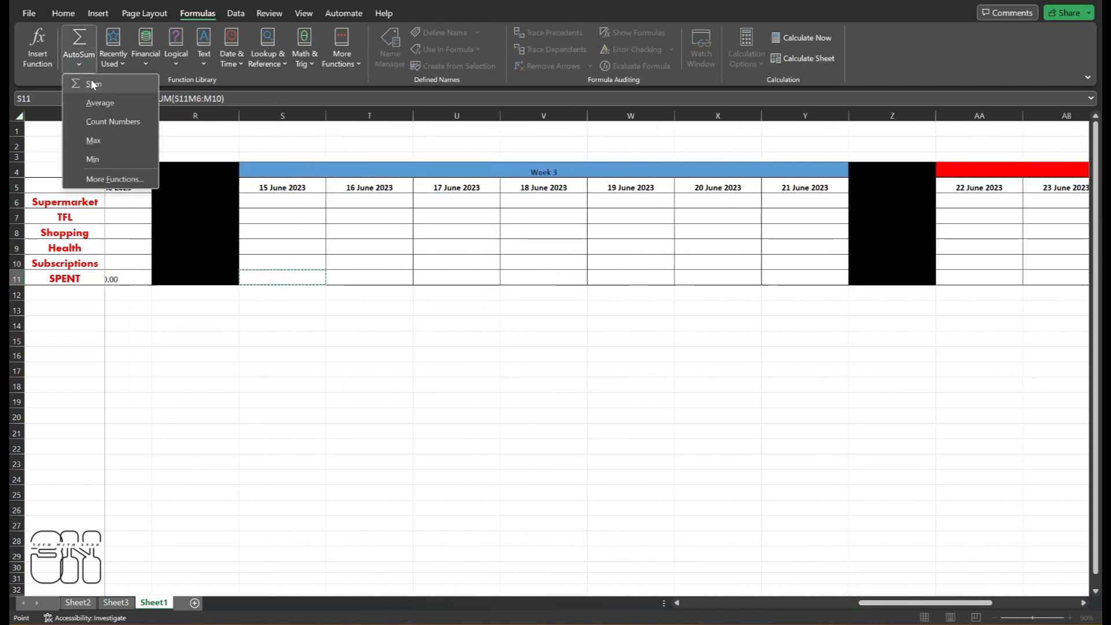
left_click(90, 79)
left_click(302, 434)
double_click(149, 278)
left_click(203, 338)
left_click(178, 278)
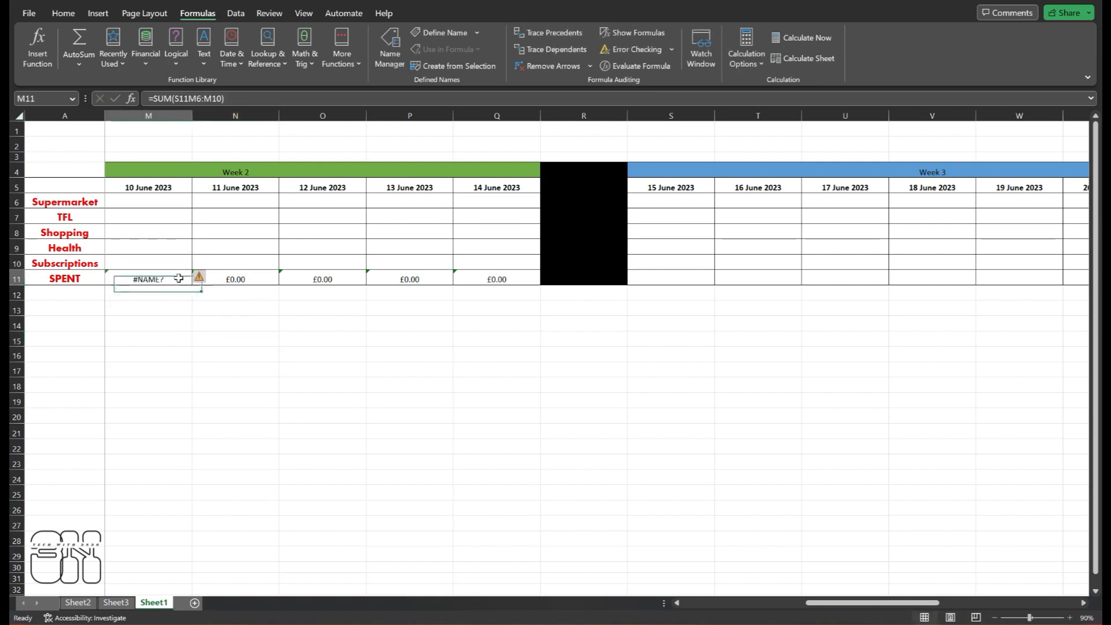
left_click(171, 200)
type("h")
double_click(157, 236)
type("h")
double_click(168, 200)
type("5")
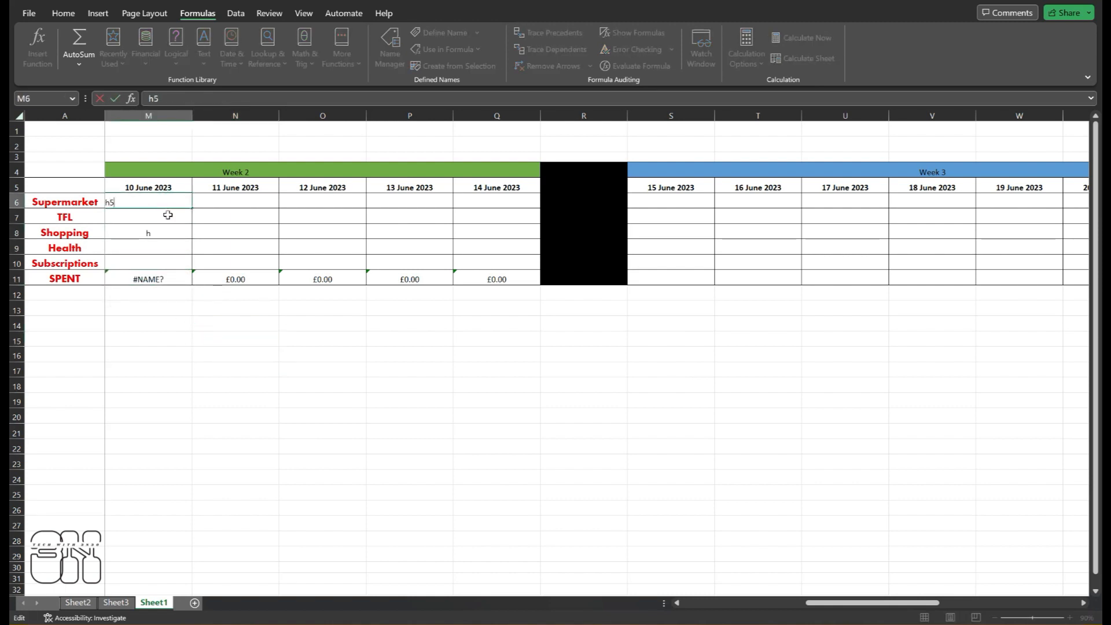
type("4")
left_click(161, 247)
- Enter test expenses for 10 June: 4 in M6 and 3 in M8
left_click(163, 203)
type("4")
double_click(168, 234)
type("43")
left_click(172, 252)
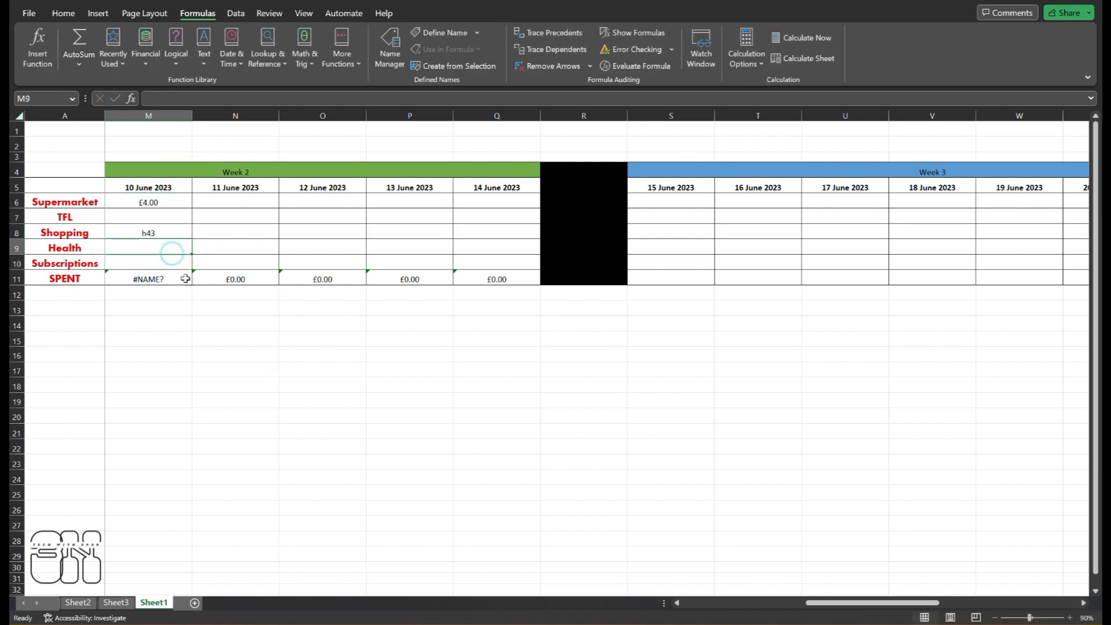
left_click(174, 232)
type("3")
left_click(231, 359)
- Apply the Currency format with two decimal places and the £ symbol to the SPENT cells M11:Q11
left_click(164, 278)
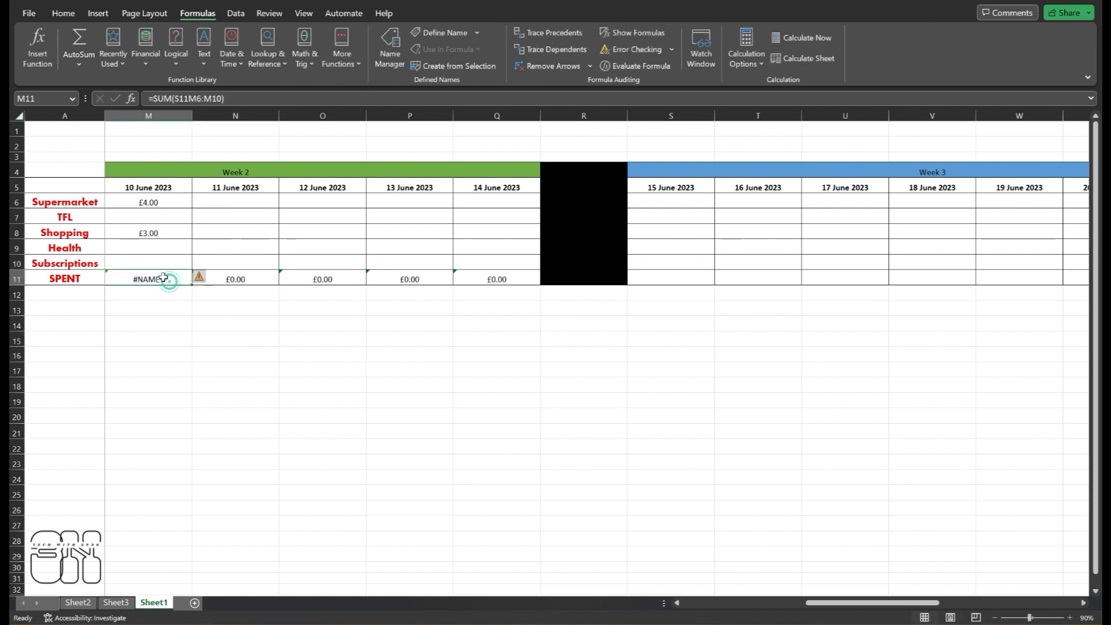
left_click_drag(140, 279, 492, 277)
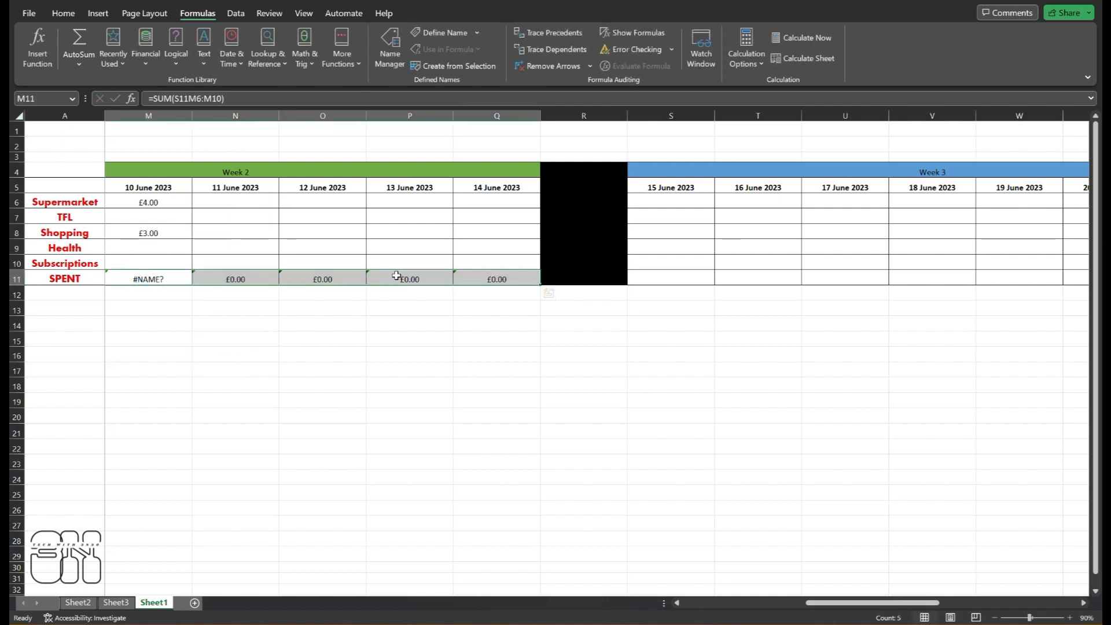
right_click(397, 276)
left_click(428, 550)
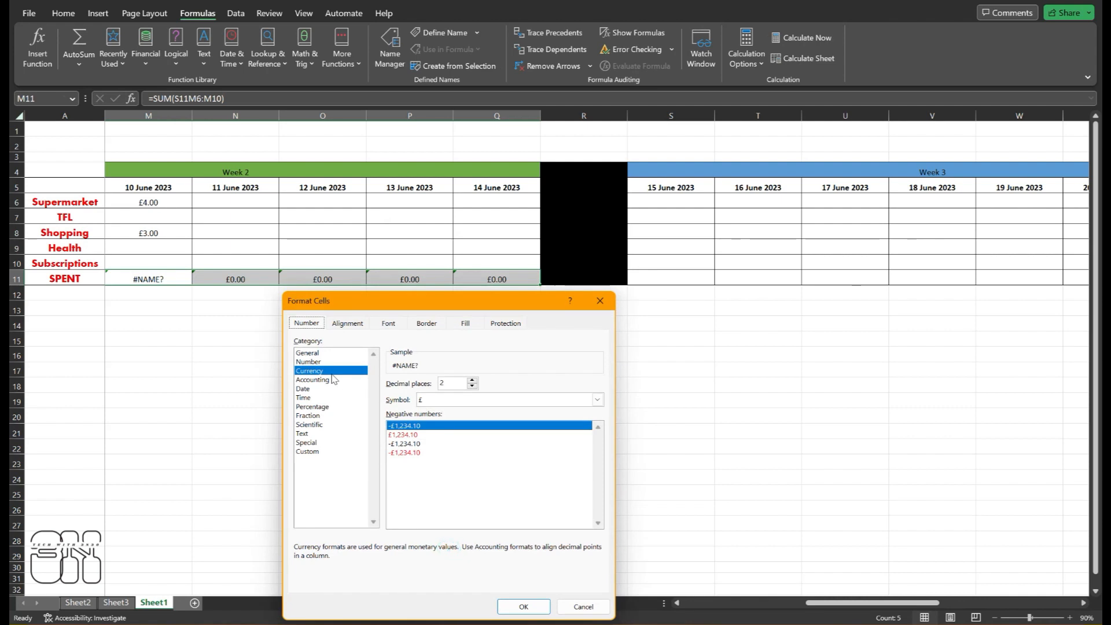
left_click(544, 606)
left_click(349, 450)
- Try to correct the SUM formula in M11 by reselecting the 10 June expense cells
left_click(152, 279)
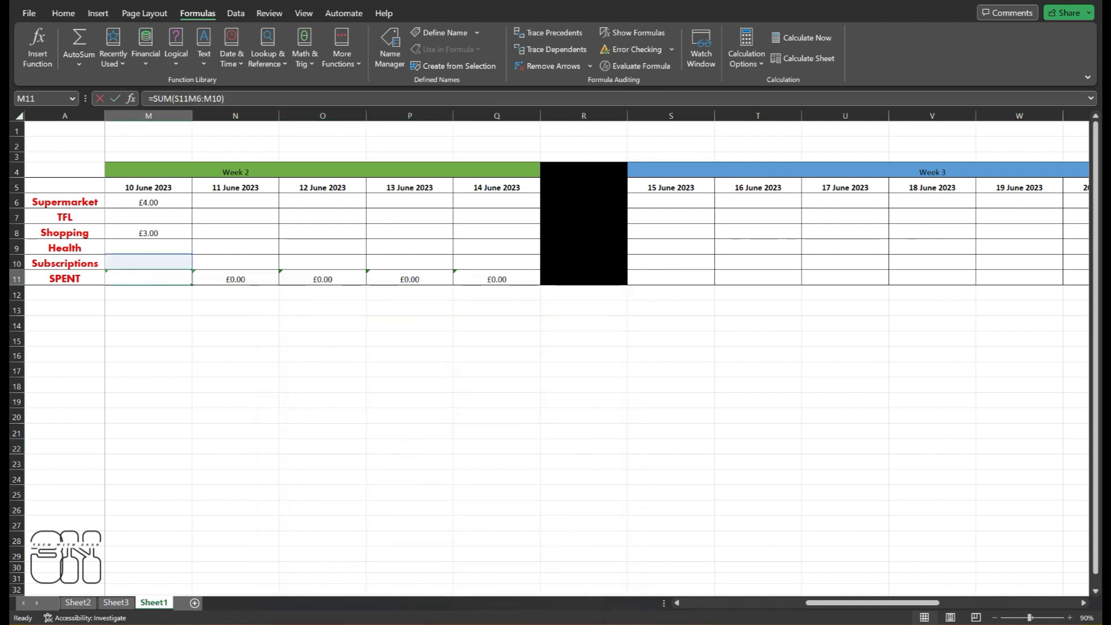
double_click(151, 279)
left_click(188, 340)
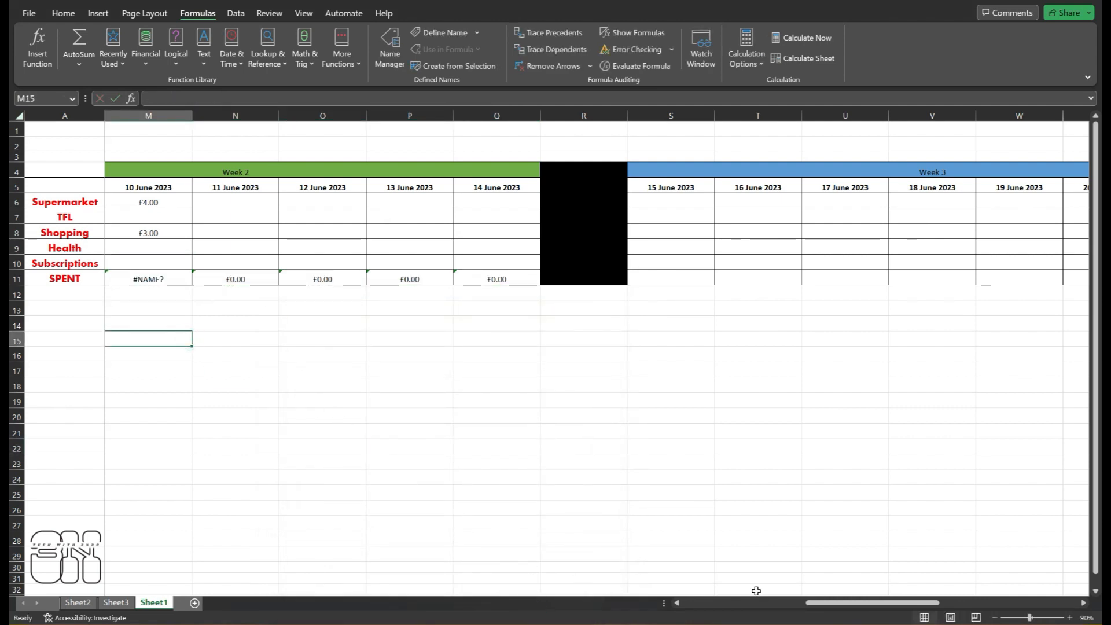
left_click_drag(827, 602, 640, 601)
left_click_drag(719, 602, 755, 602)
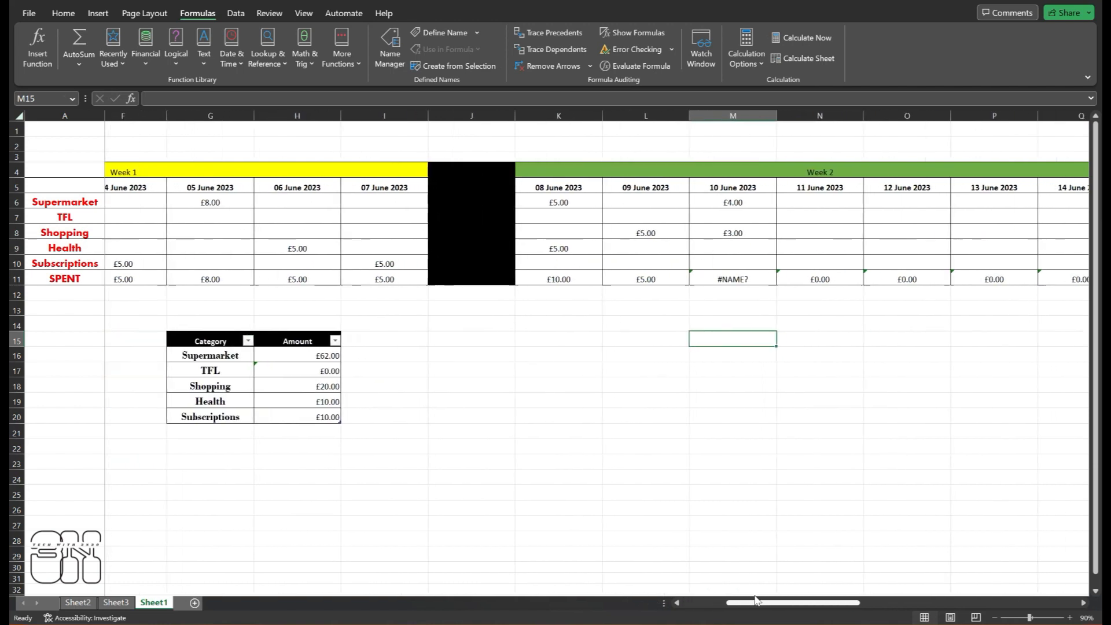
double_click(728, 278)
left_click_drag(775, 254, 775, 198)
left_click(819, 384)
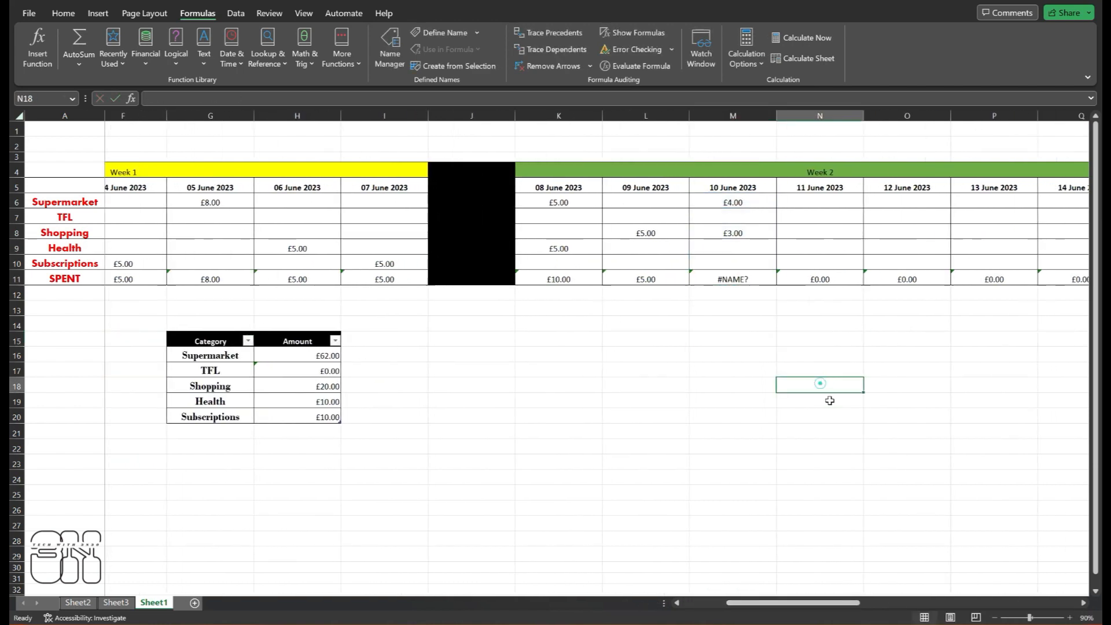
left_click(754, 445)
- Insert an AutoSum in the Week 3 SPENT cell S11 and replace its suggested range with S6:S10
scroll(569, 298, "right", 6)
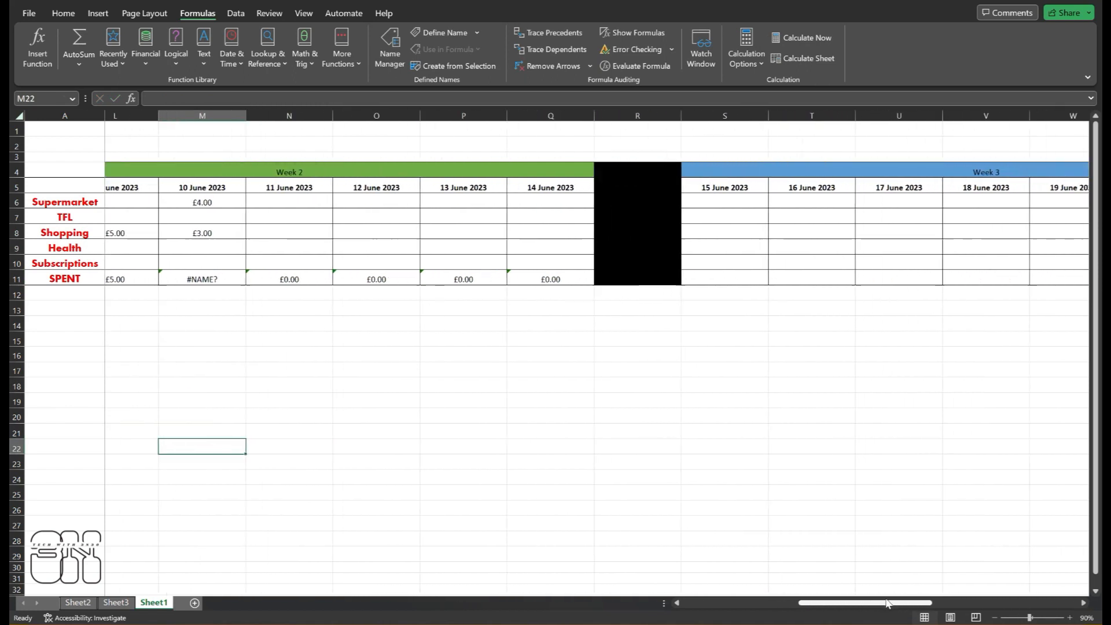
left_click(503, 278)
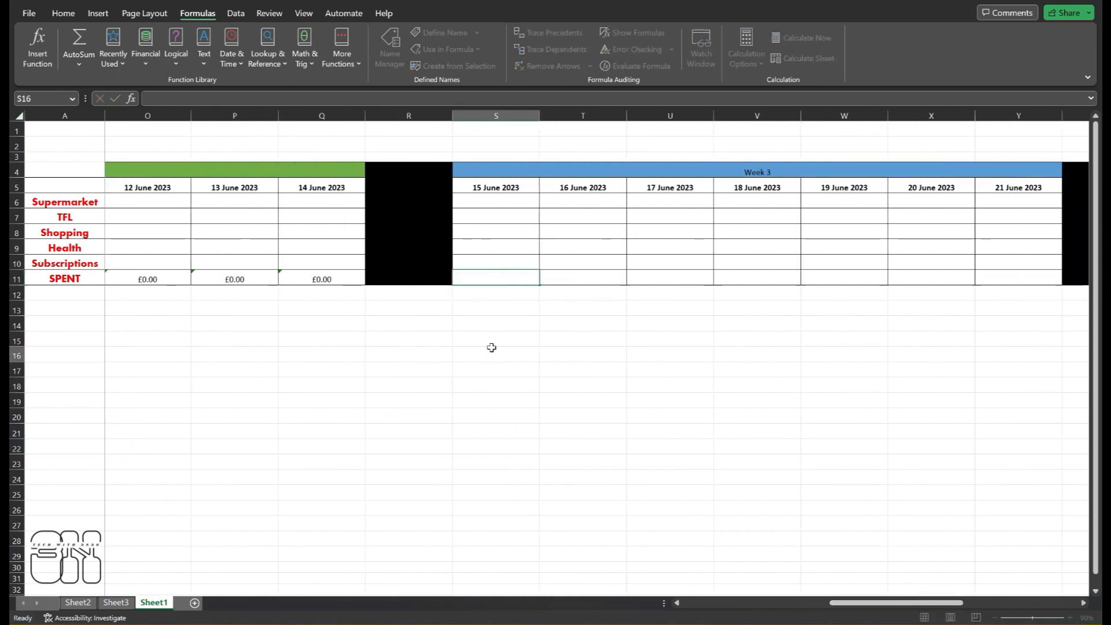
left_click(85, 68)
left_click(90, 82)
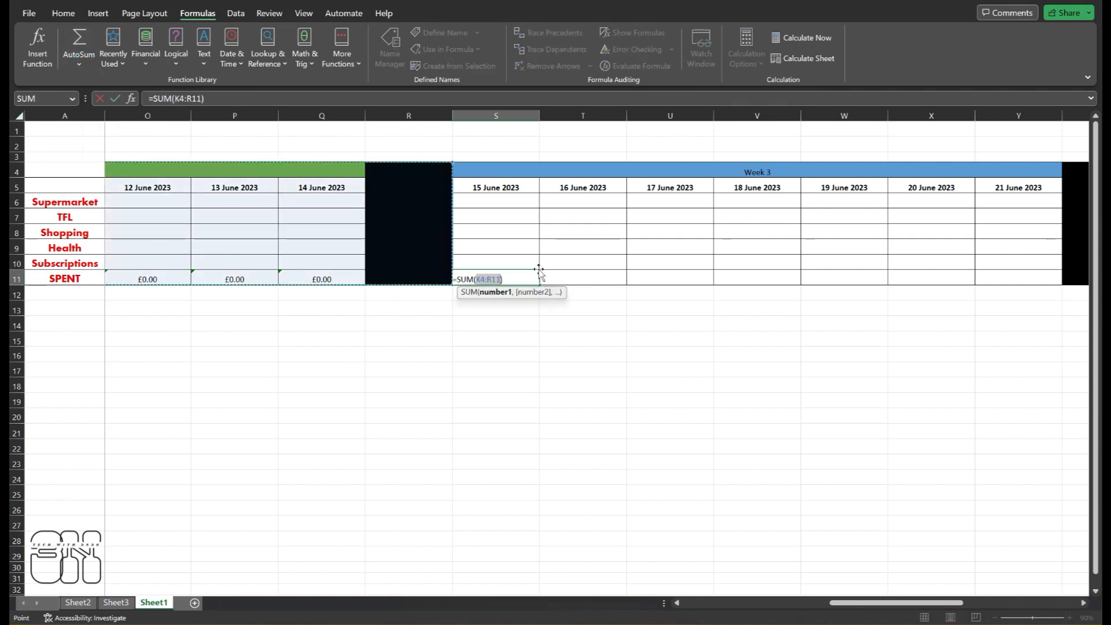
key("BackSpace")
key("BackSpace")
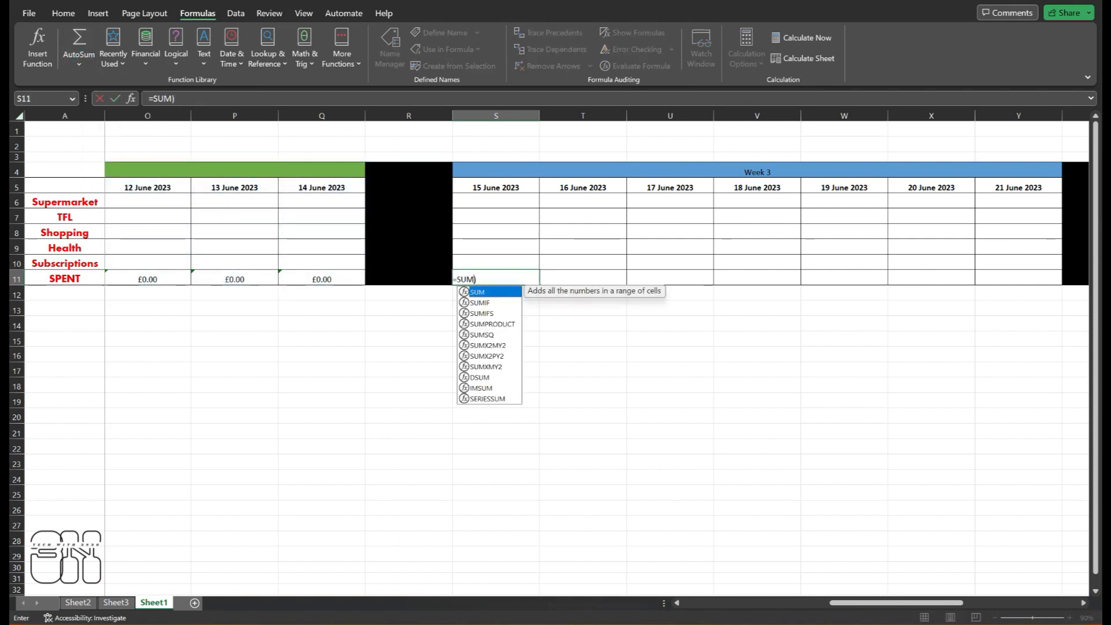
type("(")
left_click_drag(505, 259, 501, 201)
key("Return")
- Fill the SPENT formula from S11 across to Y11 for the rest of Week 3
left_click(527, 278)
left_click_drag(538, 286, 1018, 282)
left_click(878, 357)
left_click(954, 280)
left_click(926, 417)
- Insert a SUM formula in the Week 4 SPENT cell AA11 that totals the range AA6:AA10
left_click_drag(868, 607, 940, 604)
left_click(656, 278)
left_click(79, 63)
left_click(91, 132)
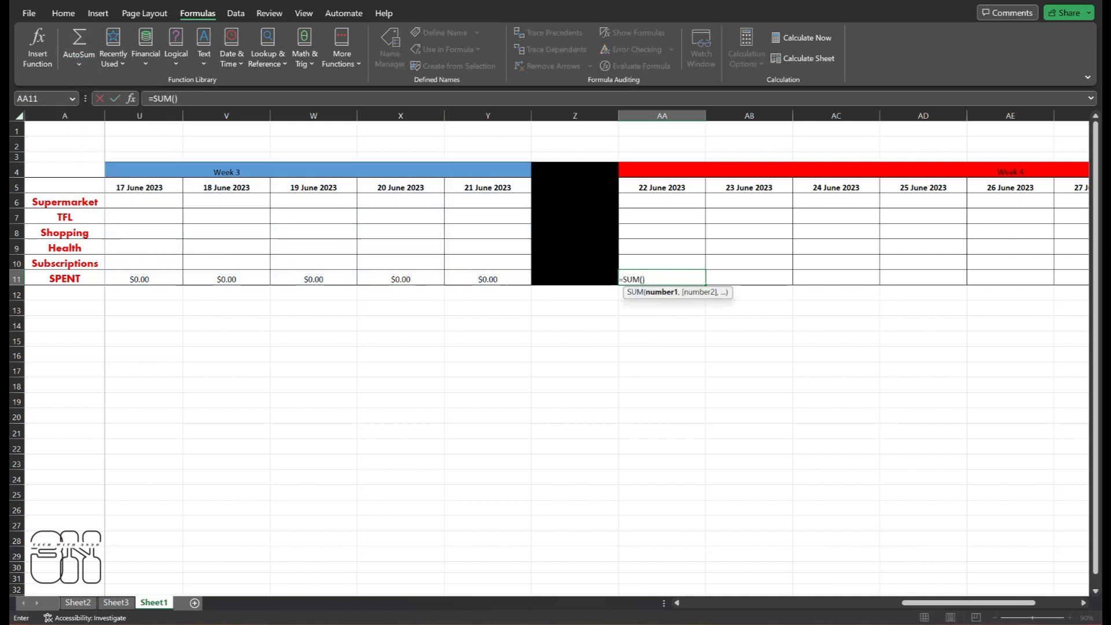
left_click_drag(659, 254, 662, 198)
key("Return")
- Fill the SPENT formula from AA11 across the remaining days of Week 4
left_click(669, 278)
left_click_drag(707, 286, 952, 290)
left_click(928, 386)
- Ignore the error flagged on the 10 June SPENT cell M11 and reopen its formula to examine the references
left_click_drag(977, 602, 768, 602)
left_click(816, 494)
left_click(732, 275)
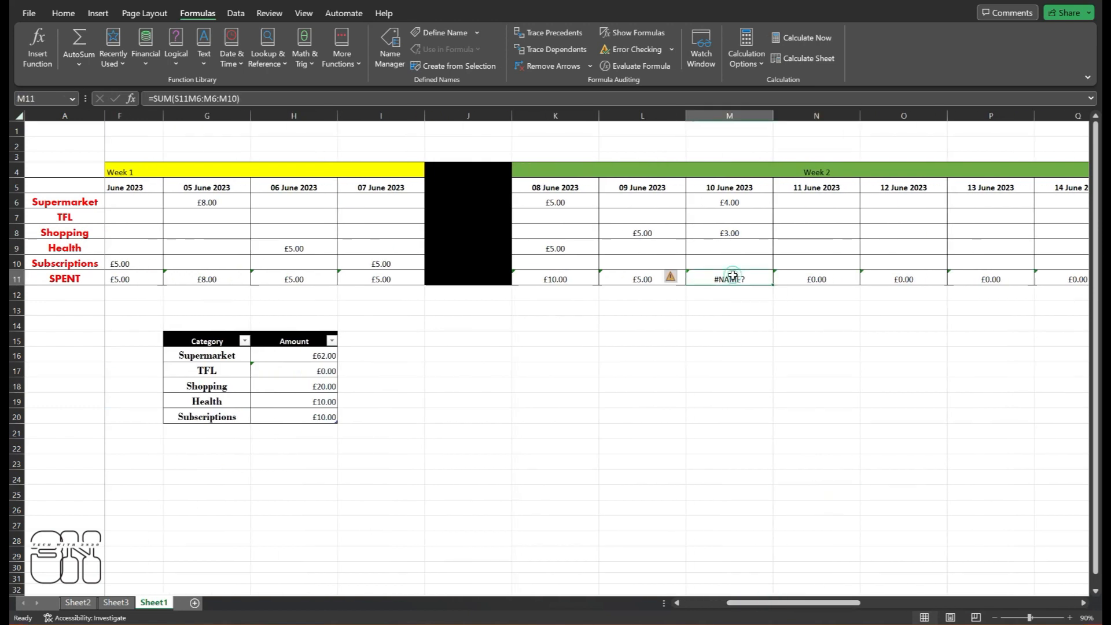
left_click(672, 278)
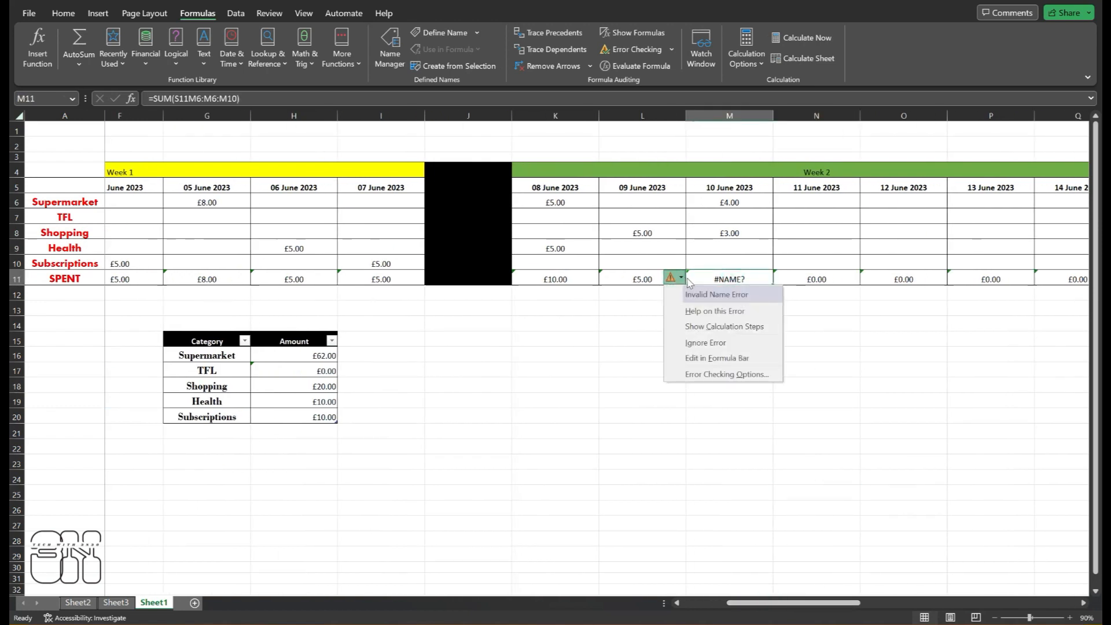
left_click(715, 340)
left_click(736, 336)
left_click(746, 280)
double_click(747, 279)
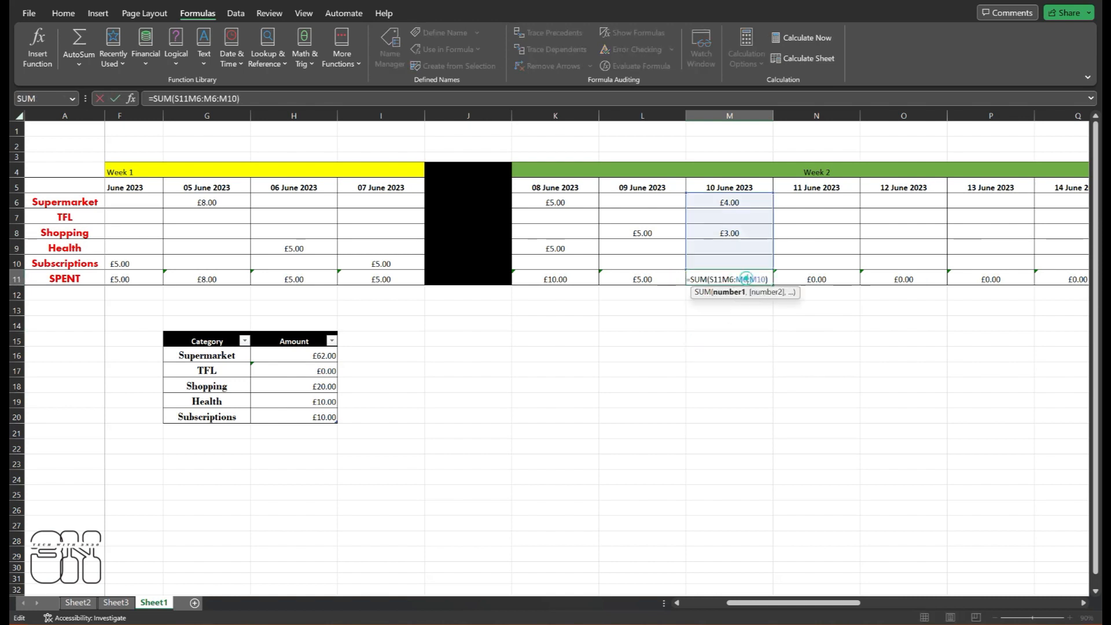
left_click(761, 373)
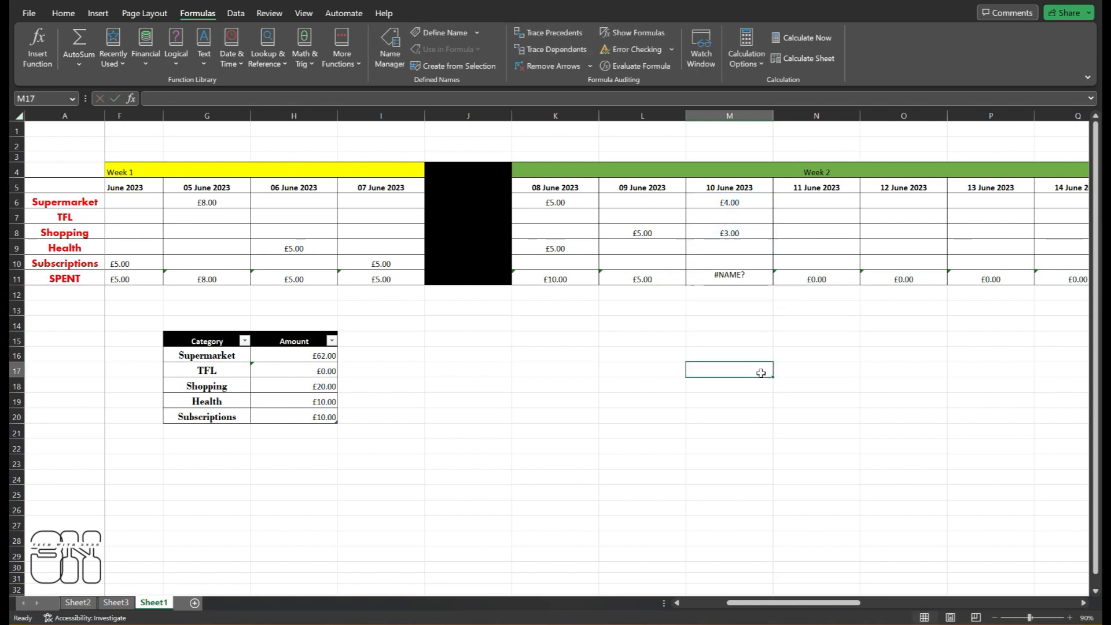
- Enter further test expenses for 10 June: 55 in M9 and 44 in M10
left_click(739, 254)
type("55")
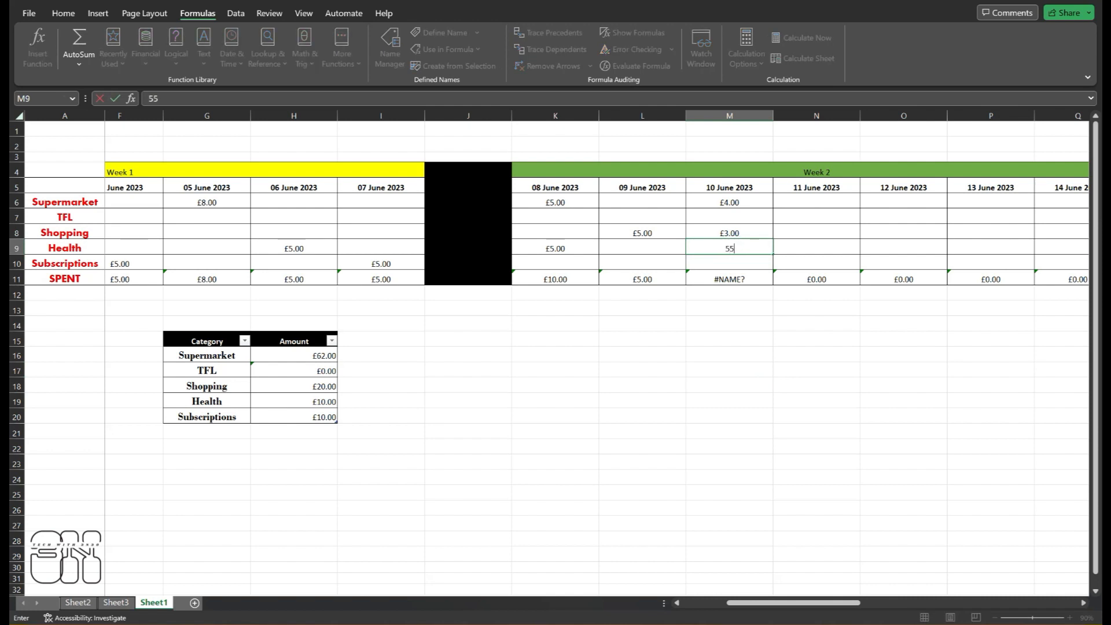
left_click(767, 328)
left_click(746, 263)
type("44")
left_click(749, 383)
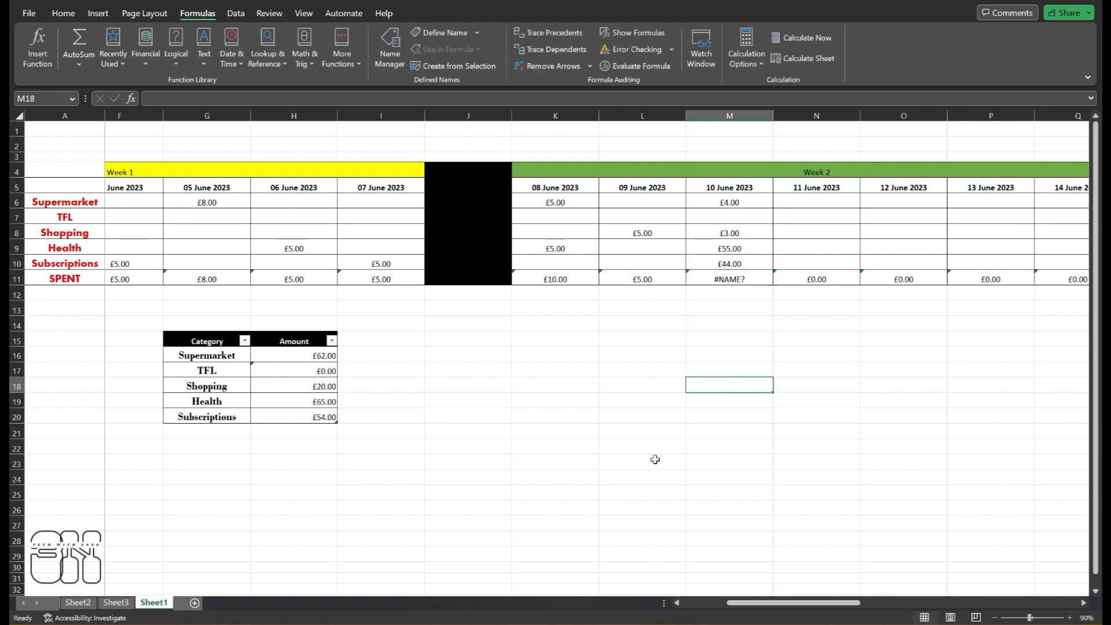
- Replace the faulty formula in M11 by filling the SPENT formula across from L11
left_click(647, 277)
left_click_drag(685, 285, 746, 285)
left_click(716, 366)
left_click(696, 443)
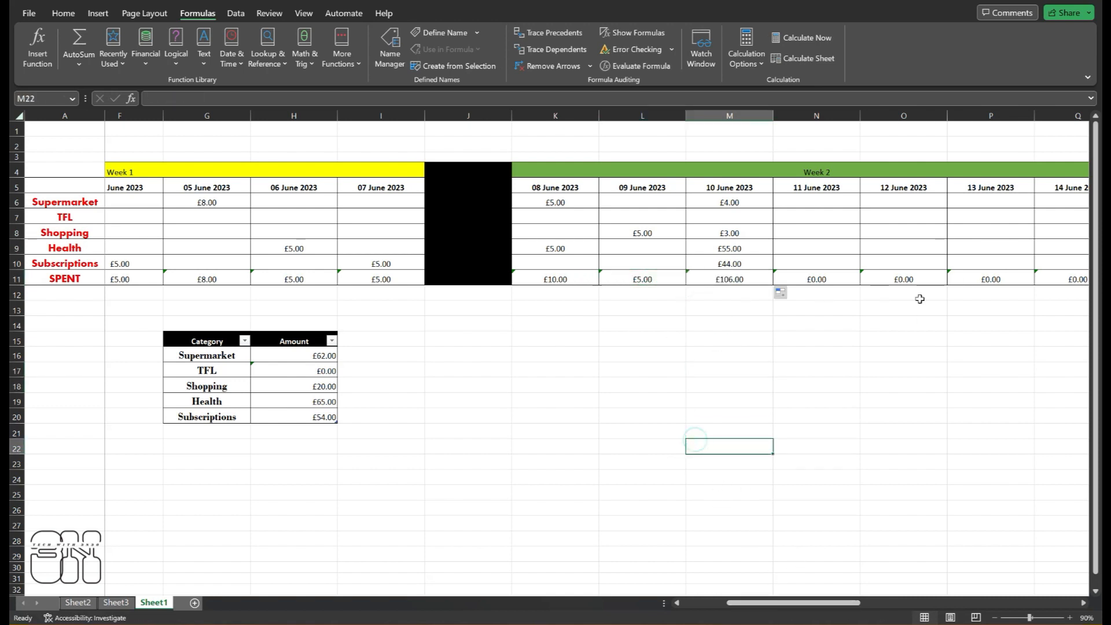
- Enter Week 2 test entries: 6 in O8, 6 in P7 and t in P10
left_click(928, 232)
type("6")
left_click(983, 217)
type("6")
left_click(986, 256)
type("t")
- Enter Week 3 test expenses: 4 in S8, 5 in T8, 6 in U9, 4 in W9 and 5 in V8
left_click_drag(793, 605, 869, 605)
left_click(683, 231)
type("4")
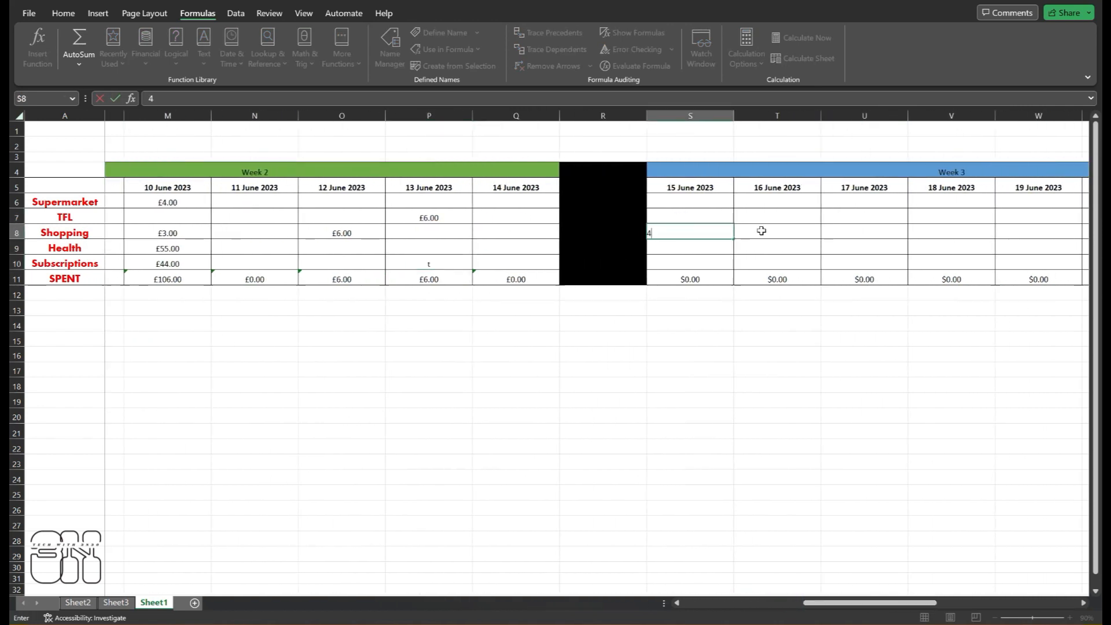
left_click(761, 231)
type("5")
left_click(860, 247)
type("6")
left_click_drag(926, 218, 1024, 220)
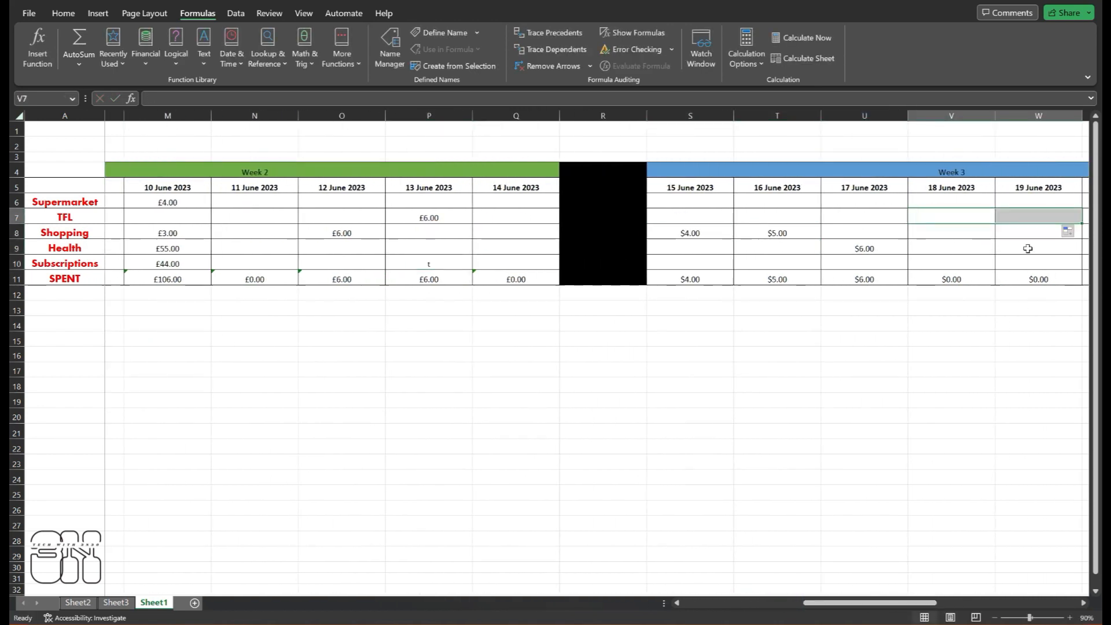
left_click(1028, 248)
type("4")
left_click(942, 230)
type("5")
- Enter Week 4 test expenses: 4 in AD8, 5 in AE7 and 6 in AG9
left_click_drag(874, 612, 1004, 603)
left_click(673, 232)
type("4")
left_click(778, 217)
type("5")
left_click(935, 243)
type("6")
- Enter more Week 4 test expenses: 4 in AB9, 6 in AH8, 5 in AI8 and 4 in AA7
left_click(514, 244)
type("4")
left_click(1028, 234)
type("6")
scroll(1029, 243, "right", 1)
left_click(1030, 232)
type("5")
left_click(345, 218)
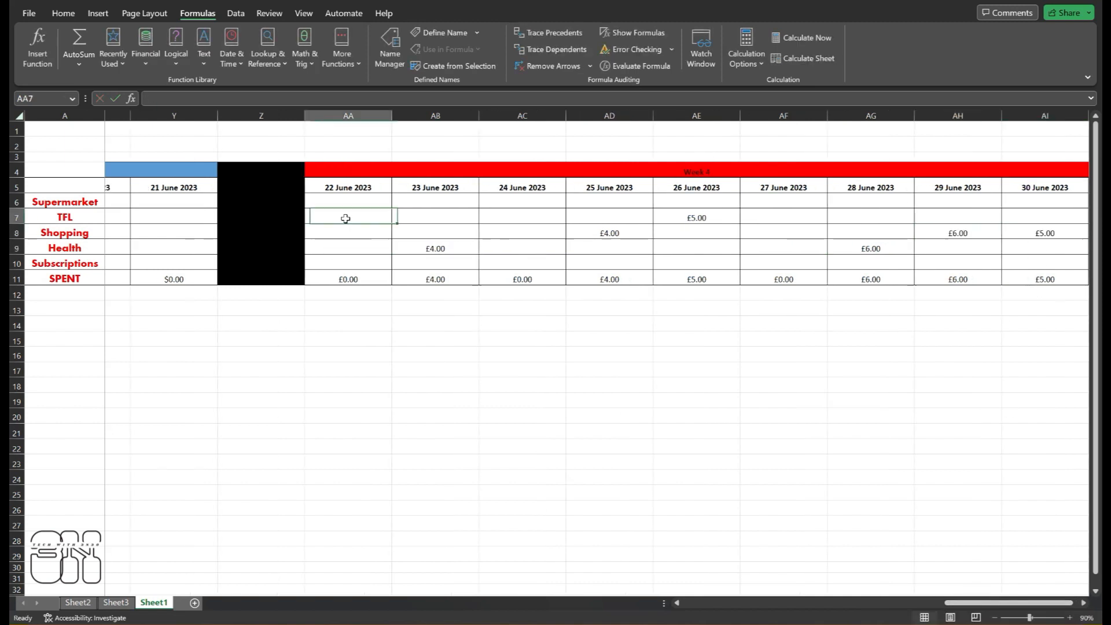
type("4")
left_click(712, 462)
- Remove the Expenses reference from the Week 1 AVERAGE formula in E16 of the weekly summary table
left_click_drag(962, 604, 701, 603)
left_click(455, 523)
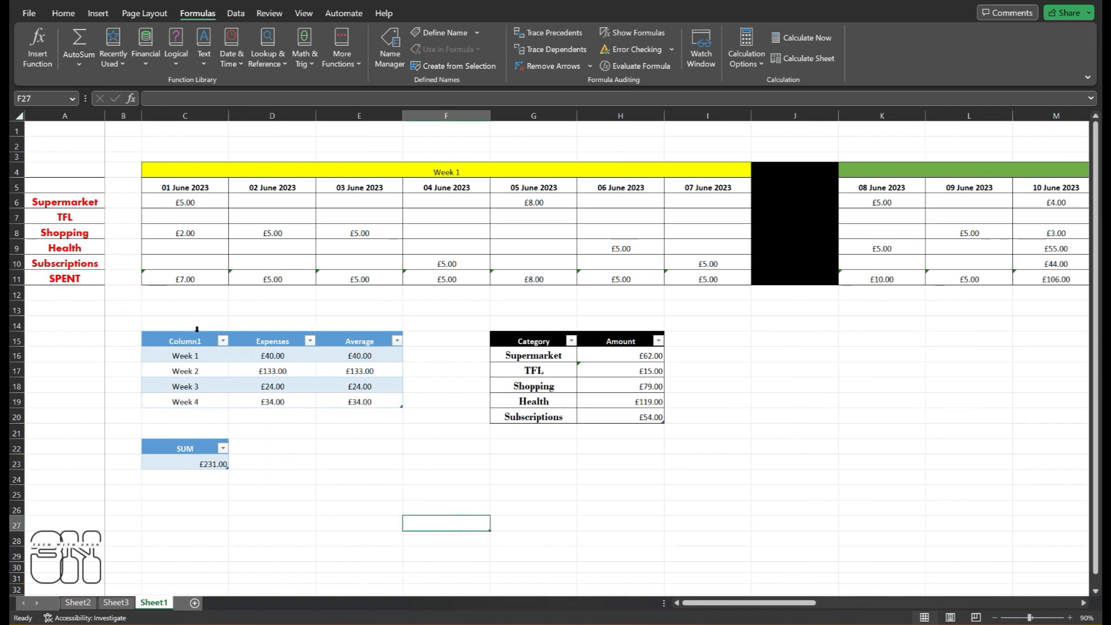
left_click_drag(392, 361, 371, 401)
left_click(314, 450)
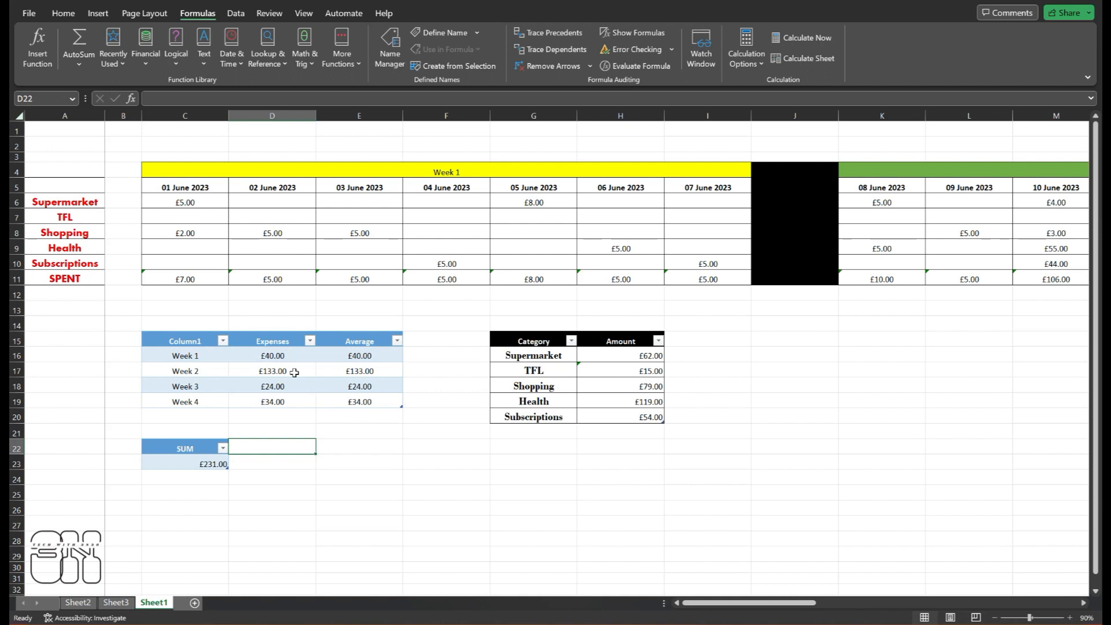
double_click(364, 353)
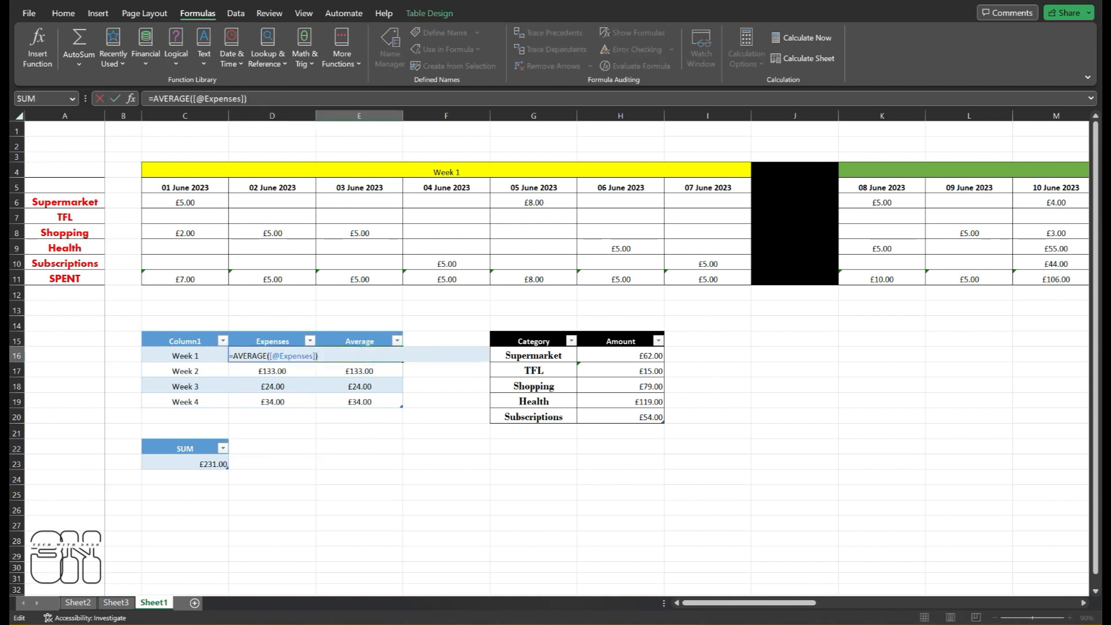
key("BackSpace")
key("BackSpace")
key("BackSpace")
key("BackSpace")
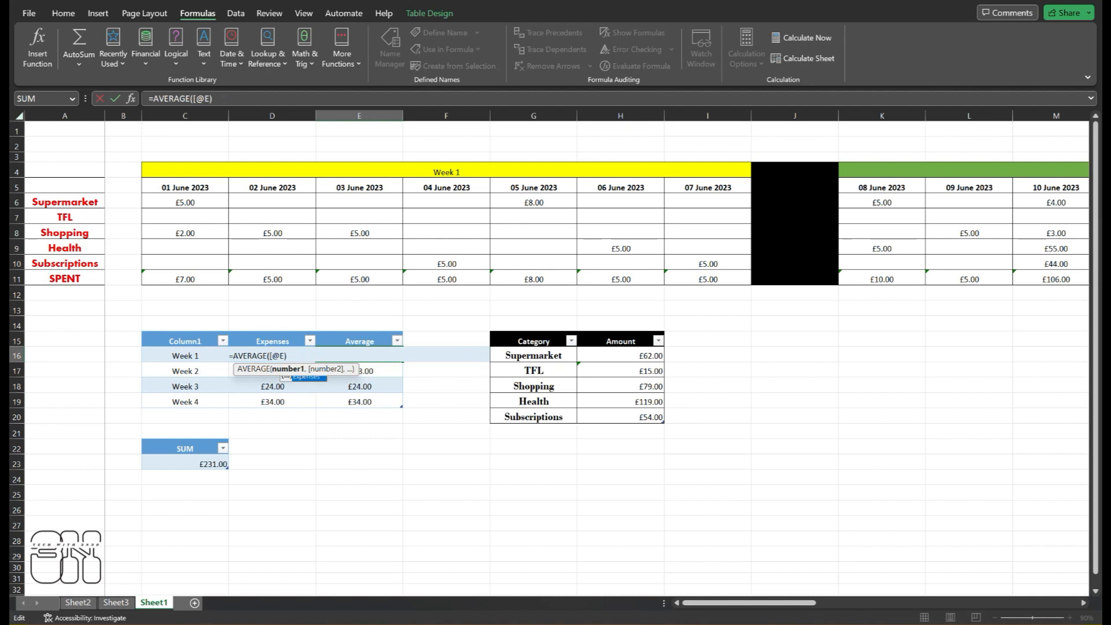
key("BackSpace")
key("BackSpace")
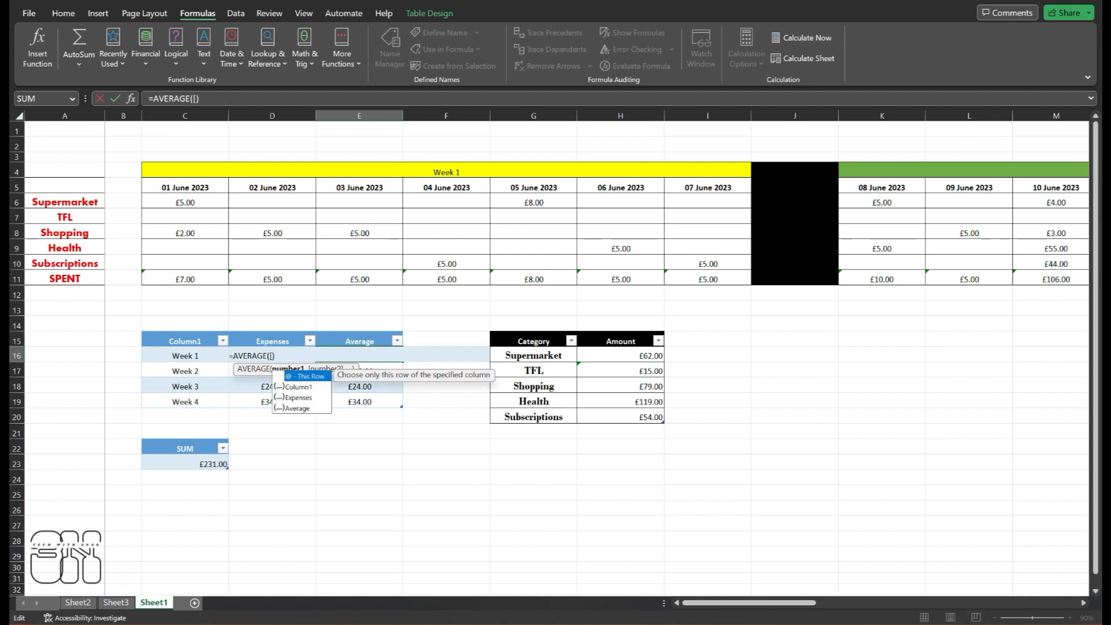
key("BackSpace")
- Make the E16 formula average the seven Week 1 SPENT cells C11 to I11, each added as a separate reference
left_click(195, 278, "ctrl")
left_click(289, 278, "ctrl")
left_click(347, 278, "ctrl")
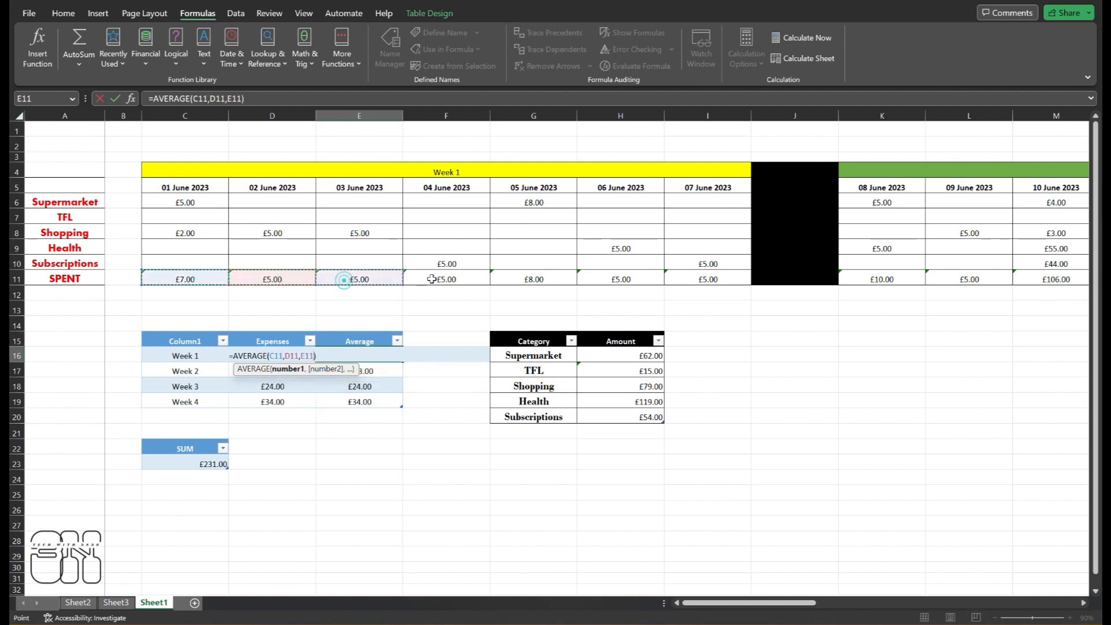
left_click(446, 278, "ctrl")
left_click(533, 278, "ctrl")
left_click(619, 278, "ctrl")
left_click(699, 278, "ctrl")
key("Return")
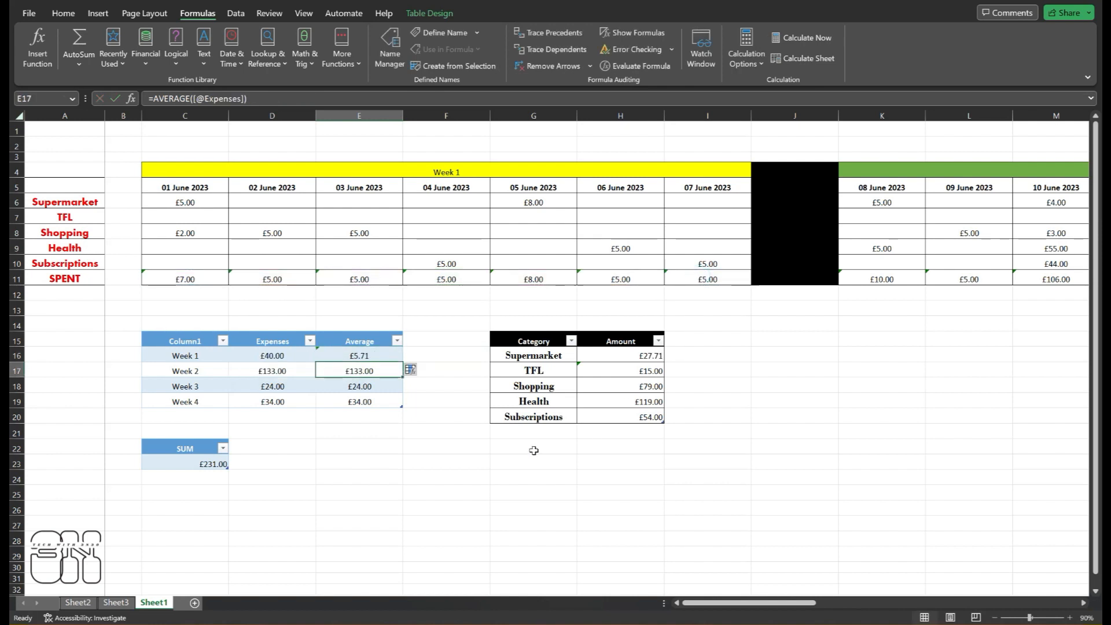
- Rename the weekly summary table's average column header to Average/day and fill the Week 1 formula in E16 down through E19
double_click(370, 345)
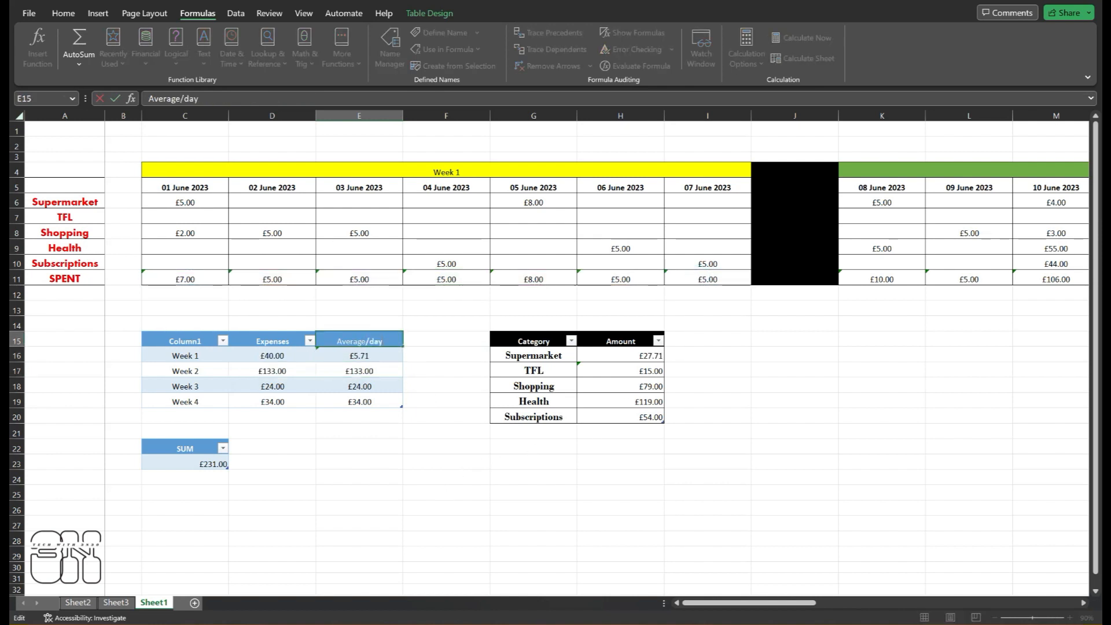
left_click(446, 431)
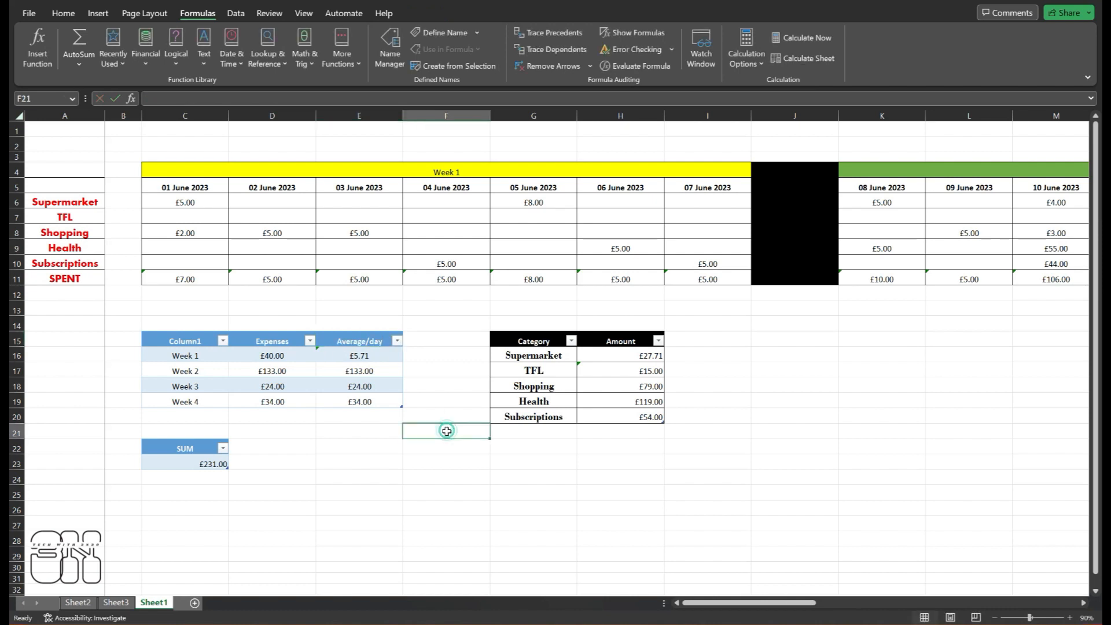
left_click(376, 357)
double_click(401, 363)
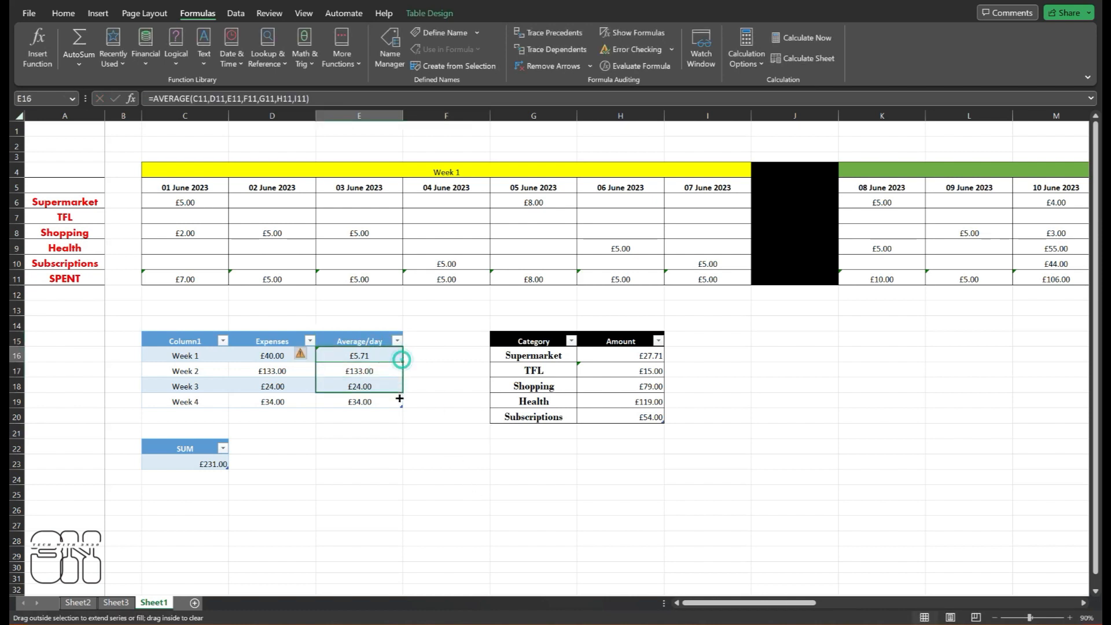
left_click(439, 460)
- Remove the row 12 references from the Week 2 AVERAGE formula in E17, leaving its parentheses empty
left_click_drag(711, 603, 729, 602)
double_click(230, 371)
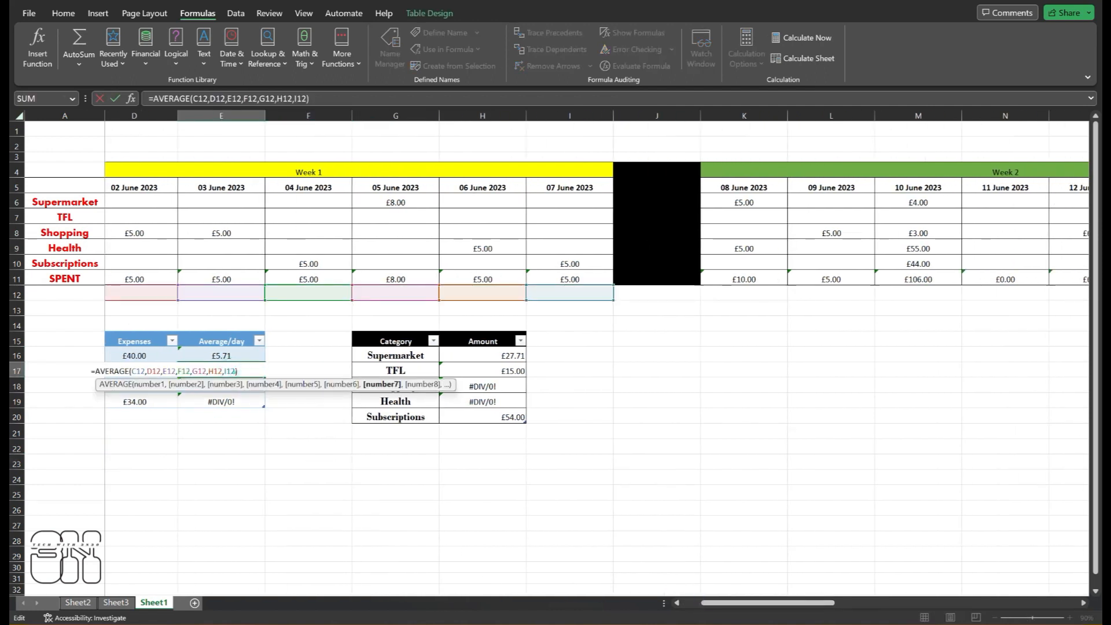
key("BackSpace")
key("BackSpace")
key("BackSpace")
key("BackSpace")
key("BackSpace")
key("BackSpace")
key("BackSpace")
key("BackSpace")
key("BackSpace")
key("BackSpace")
key("BackSpace")
key("BackSpace")
key("BackSpace")
key("BackSpace")
key("BackSpace")
key("BackSpace")
key("BackSpace")
key("BackSpace")
key("BackSpace")
key("BackSpace")
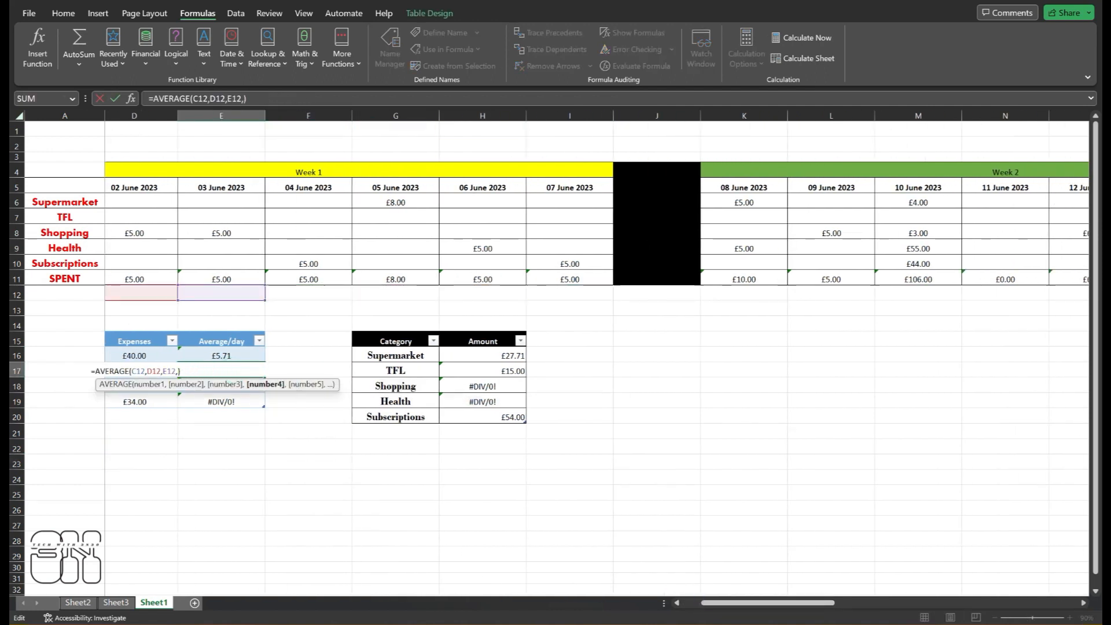
key("BackSpace")
key("BackSpace")
key("BackSpace")
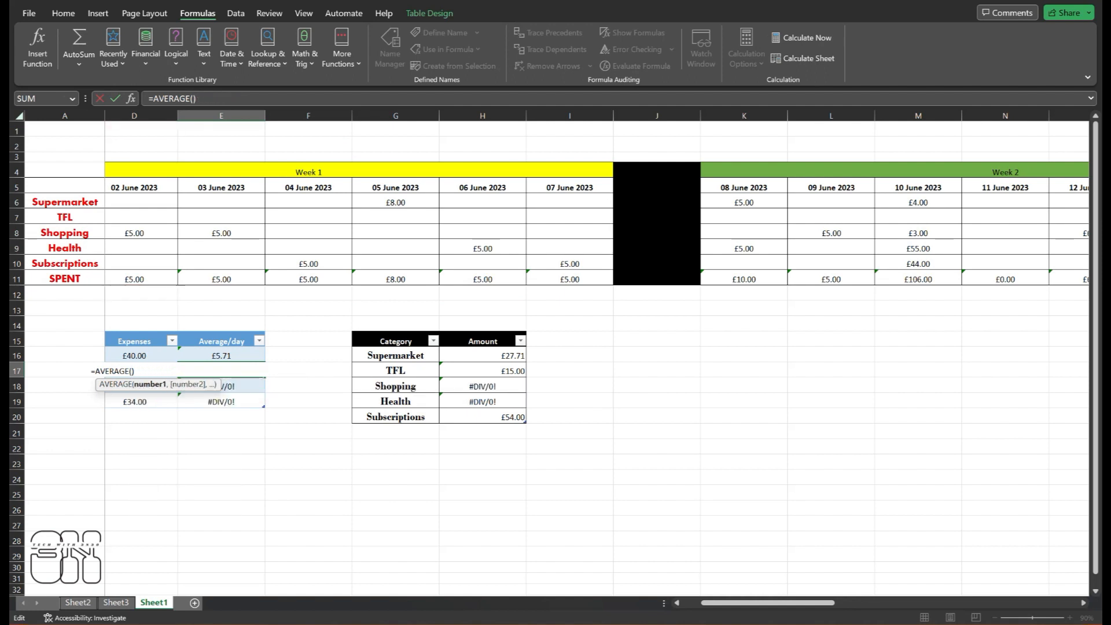
- Make the E17 formula average the seven Week 2 SPENT cells K11 to Q11, each added as a separate reference
left_click(744, 279, "ctrl")
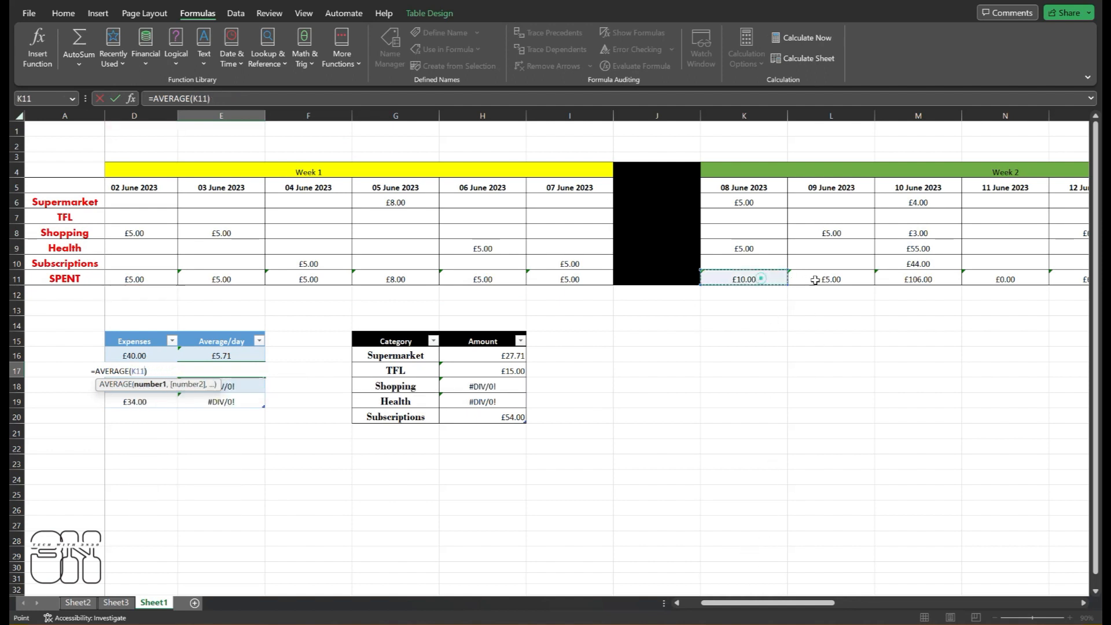
left_click(831, 279, "ctrl")
left_click(918, 279, "ctrl")
left_click(1005, 279, "ctrl")
left_click(1065, 279, "ctrl")
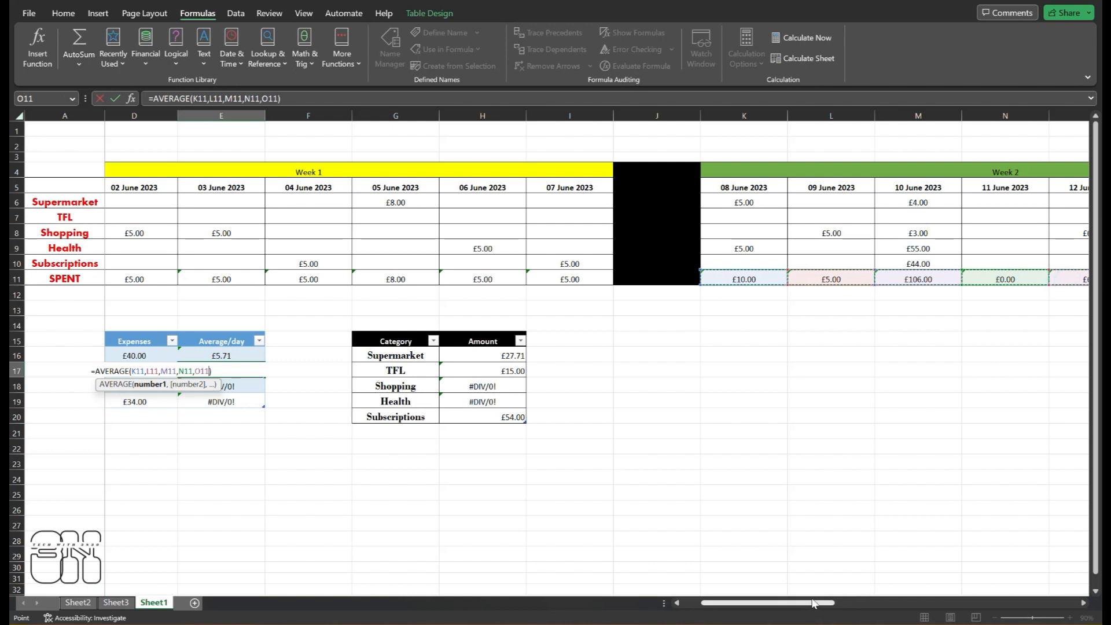
left_click_drag(836, 608, 900, 607)
left_click(714, 279, "ctrl")
left_click(789, 278, "ctrl")
key("Return")
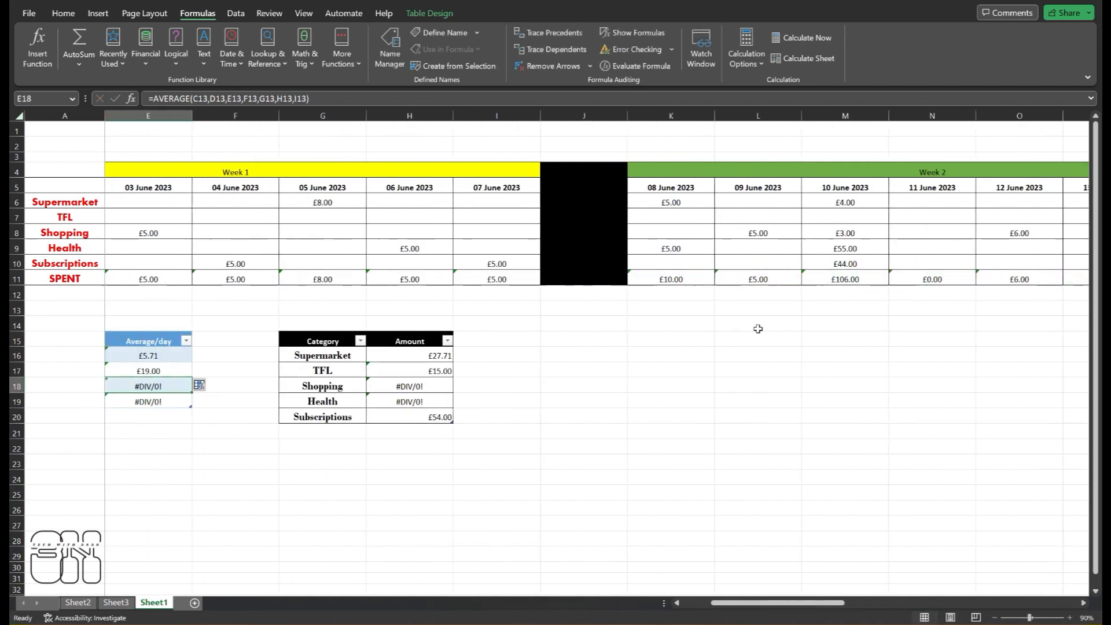
- Replace the references in the Week 3 AVERAGE formula in E18 with the seven Week 3 SPENT cells S11 to Y11, added separately
double_click(159, 385)
left_click_drag(164, 397, 150, 387)
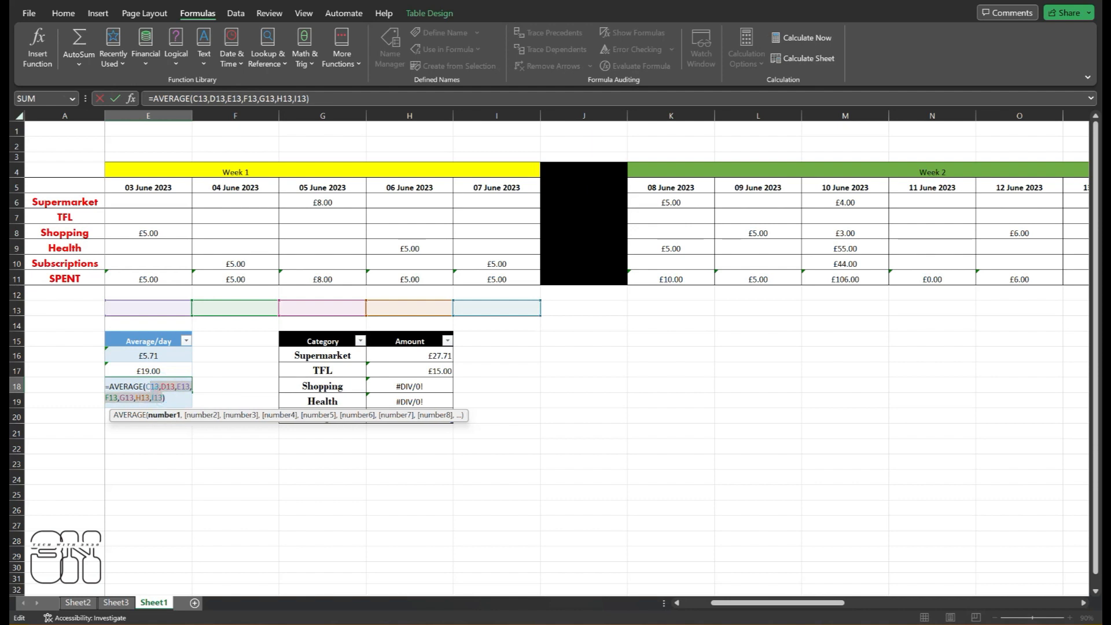
key("BackSpace")
left_click_drag(752, 603, 859, 603)
left_click(584, 279)
left_click(671, 278, "ctrl")
left_click(755, 278, "ctrl")
left_click(841, 278, "ctrl")
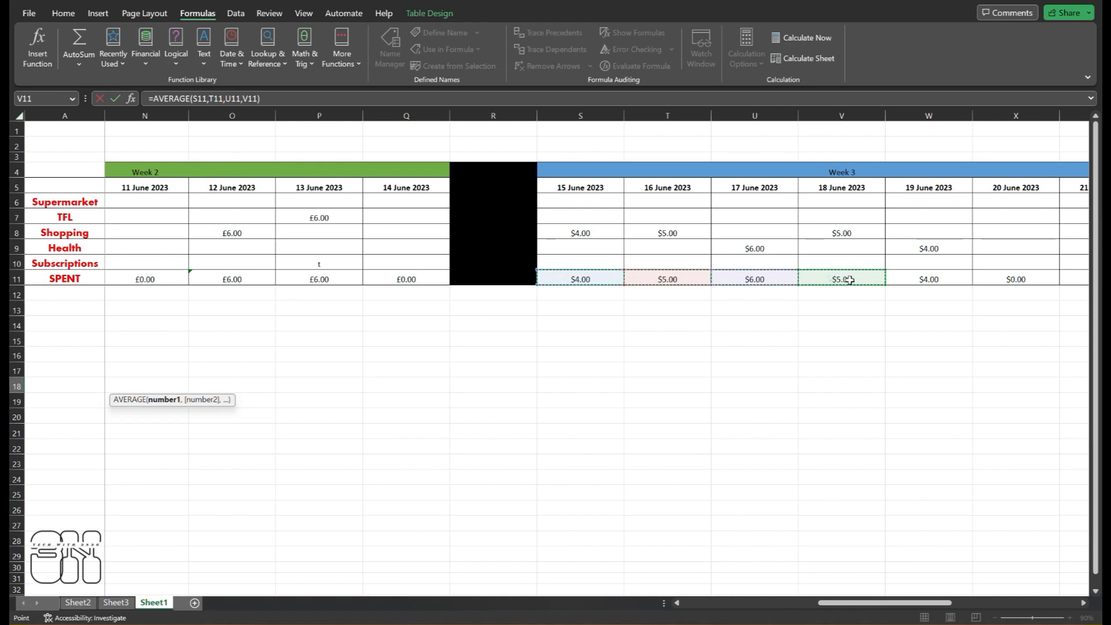
left_click(926, 278, "ctrl")
left_click(1010, 279, "ctrl")
left_click_drag(876, 607, 926, 605)
left_click(726, 279, "ctrl")
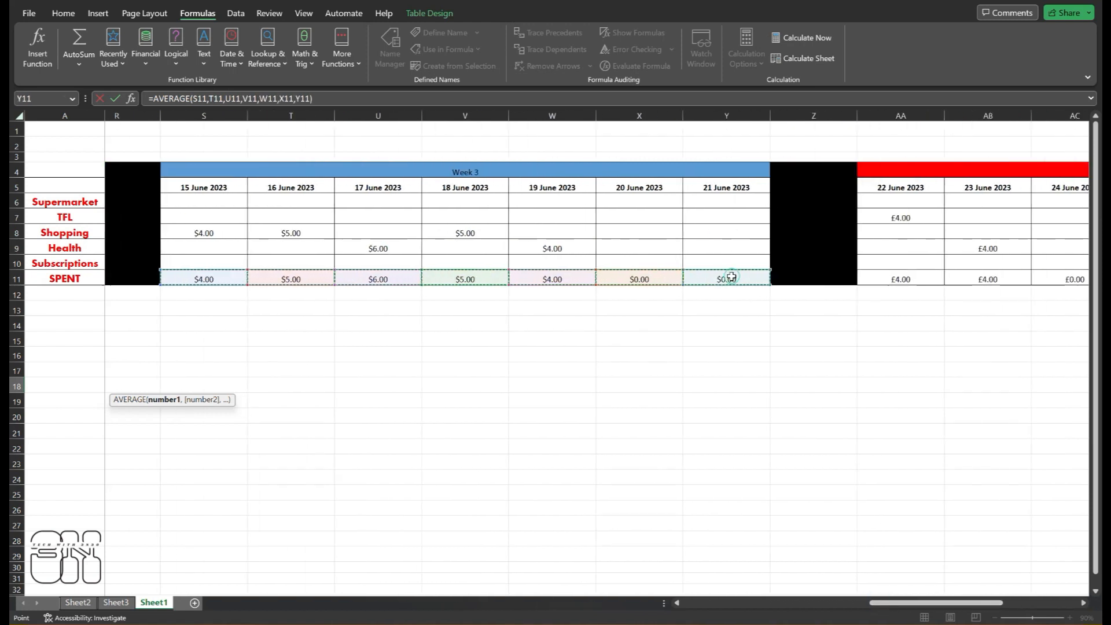
key("Return")
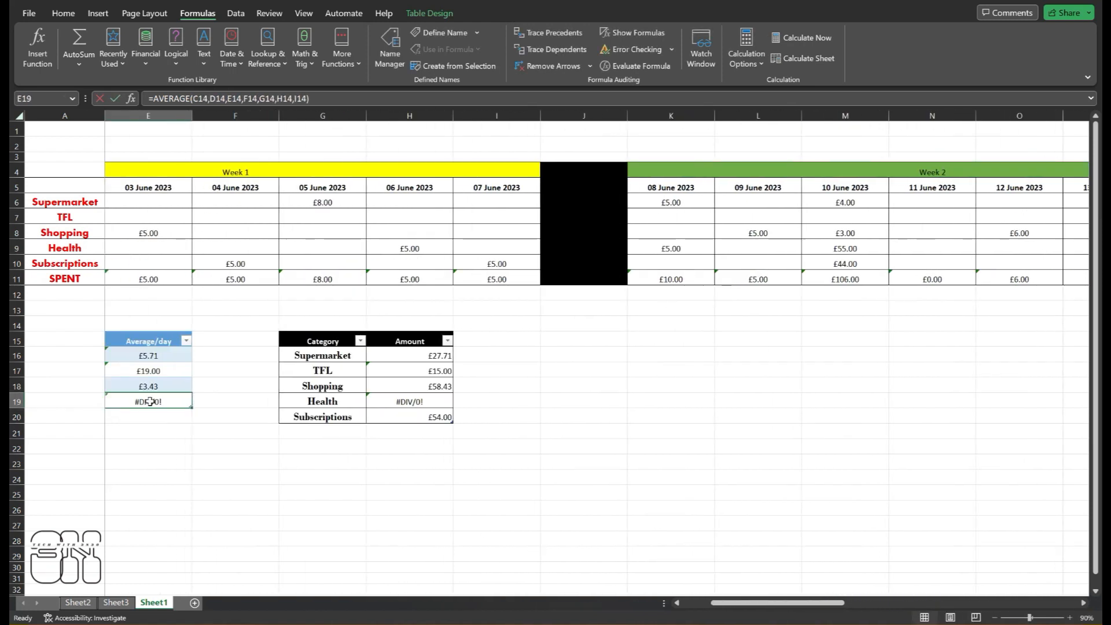
- Replace the references in the Week 4 AVERAGE formula in E19 with the nine Week 4 SPENT cells AA11 to AI11, added separately
double_click(150, 401)
type("4")
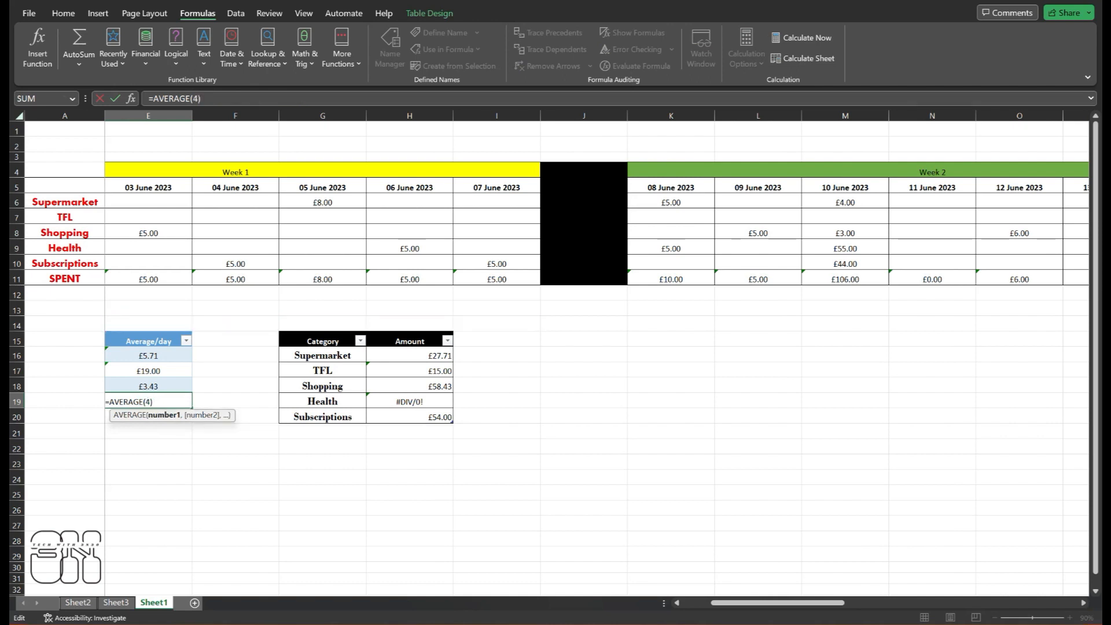
left_click_drag(784, 605, 1024, 580)
left_click(348, 279, "ctrl")
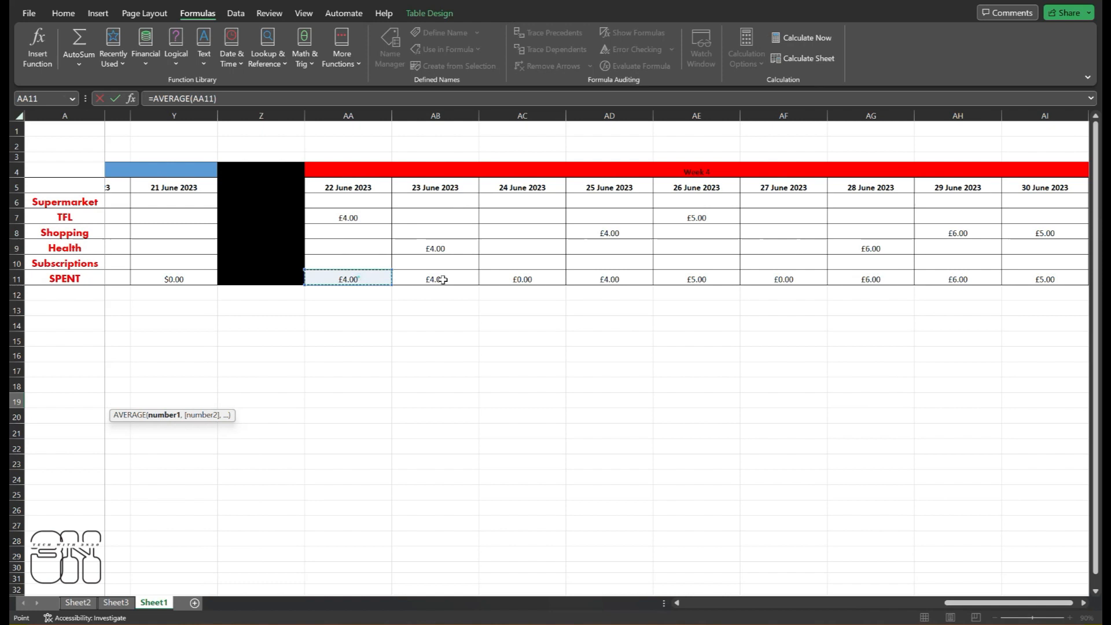
left_click(435, 279, "ctrl")
left_click(523, 279, "ctrl")
left_click(609, 278, "ctrl")
left_click(697, 278, "ctrl")
left_click(784, 279, "ctrl")
left_click(871, 279, "ctrl")
left_click(932, 279, "ctrl")
left_click(1042, 279, "ctrl")
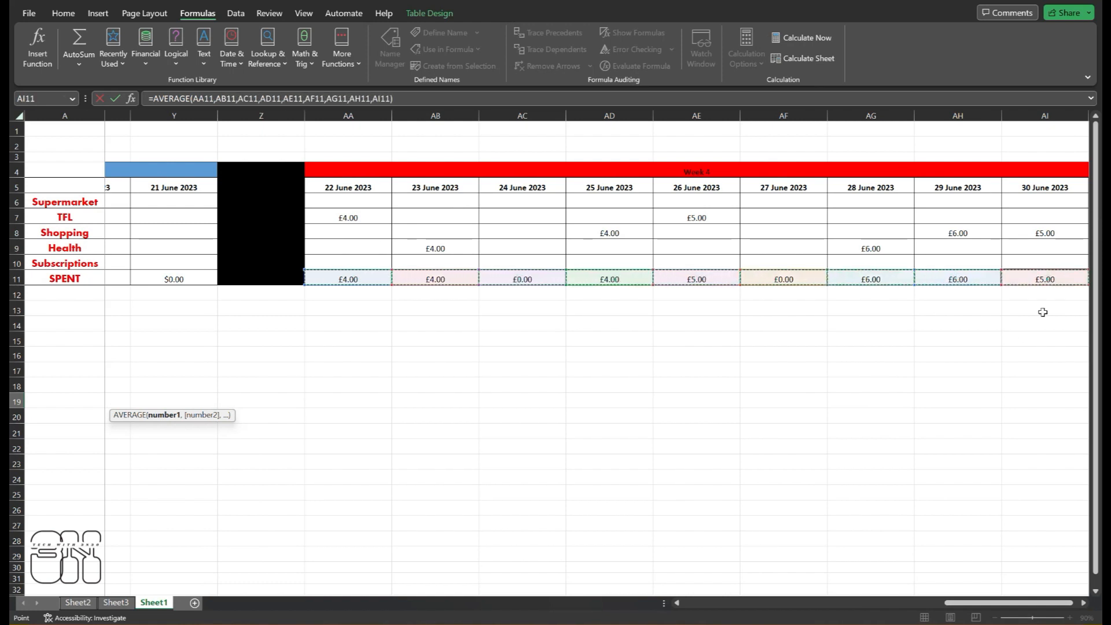
key("Return")
left_click(512, 493)
left_click_drag(774, 600, 672, 588)
left_click_drag(486, 541, 485, 552)
left_click(356, 447)
key("Down")
key("Down")
key("Down")
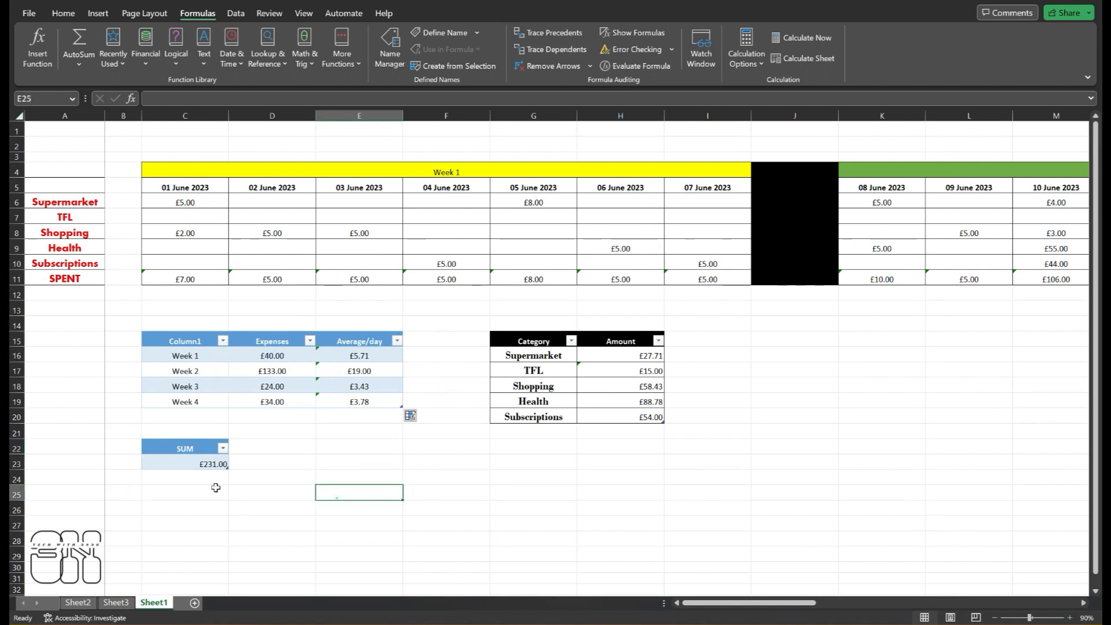
key("Caps_Lock")
key("Caps_Lock")
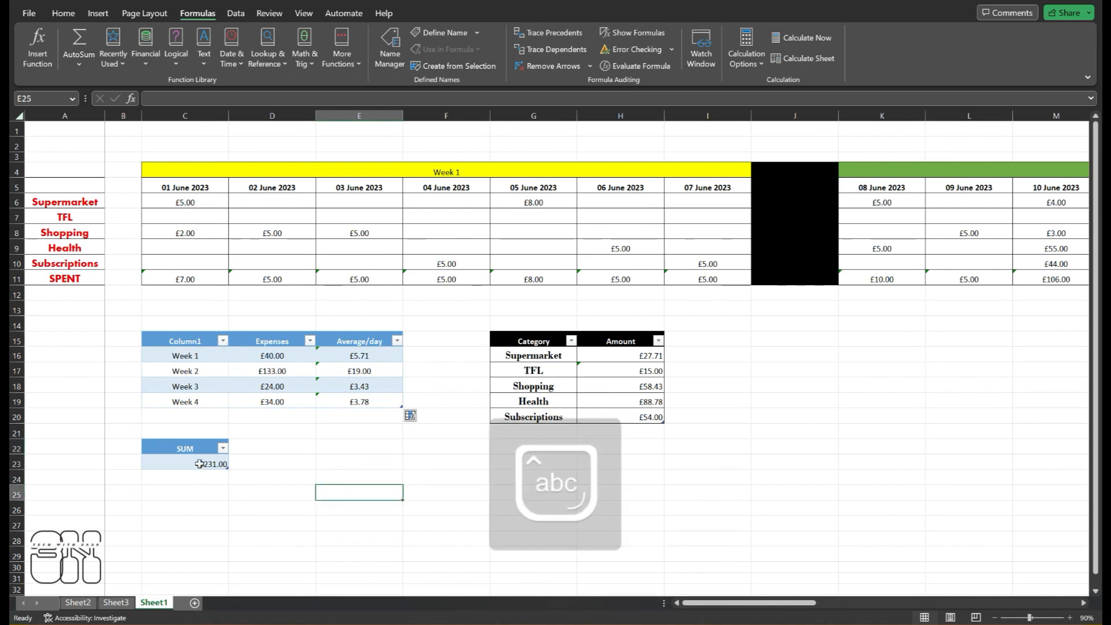
- Center the overall total in C23 of the SUM table horizontally
left_click(199, 463)
left_click(61, 16)
left_click(338, 58)
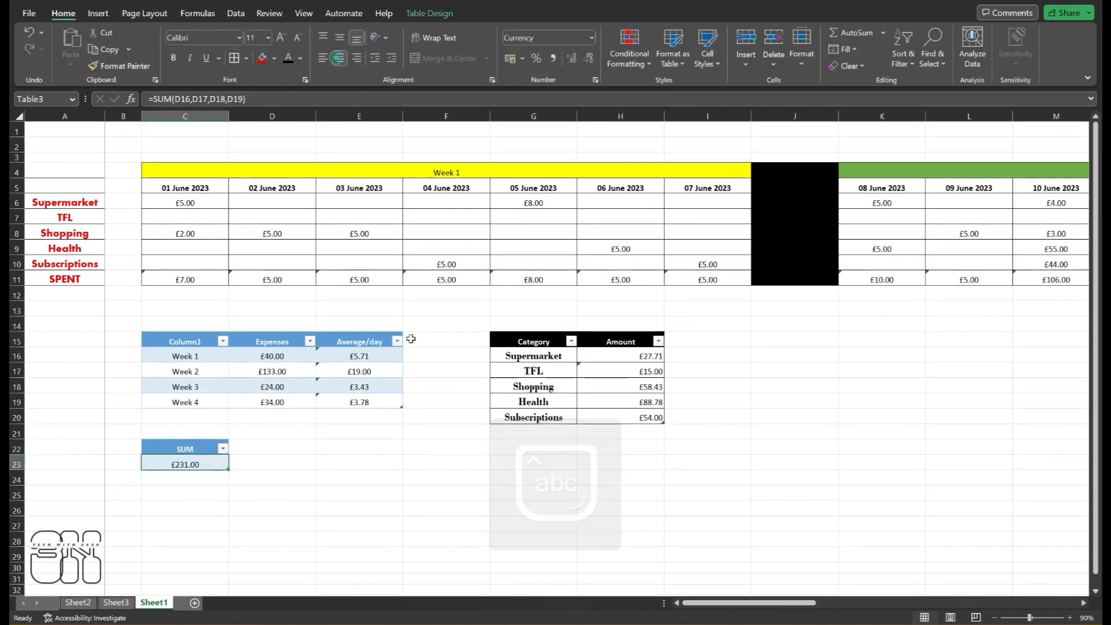
left_click(392, 433)
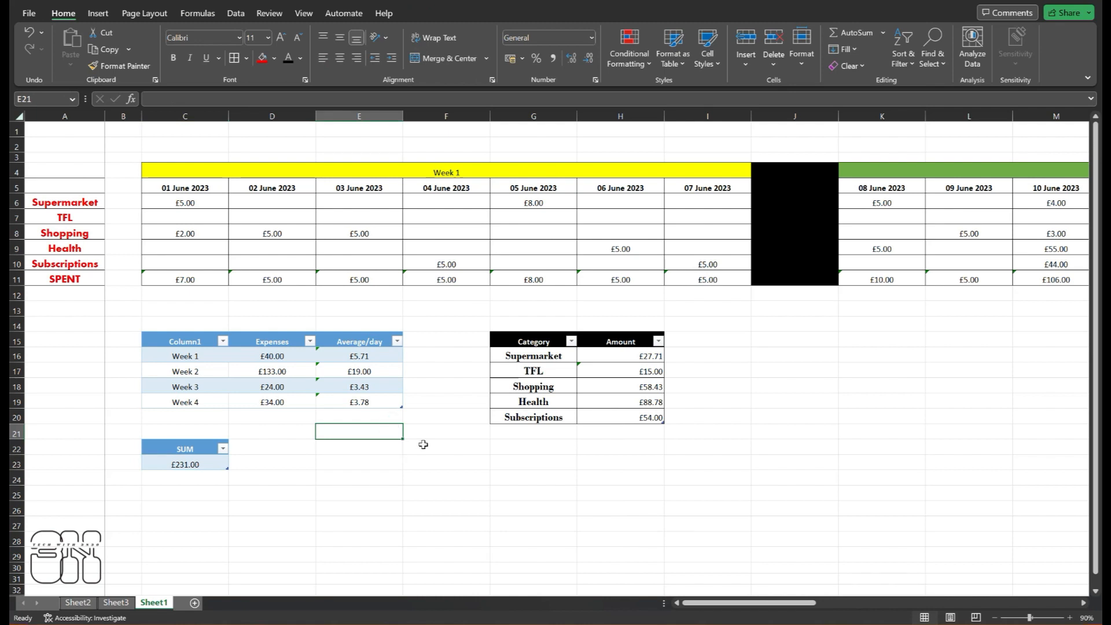
- Set the sheet zoom to 80% and select the Category and Amount table with its headers, G15:H20, as chart data
left_click(995, 617)
left_click(683, 465)
scroll(505, 457, "right", 3)
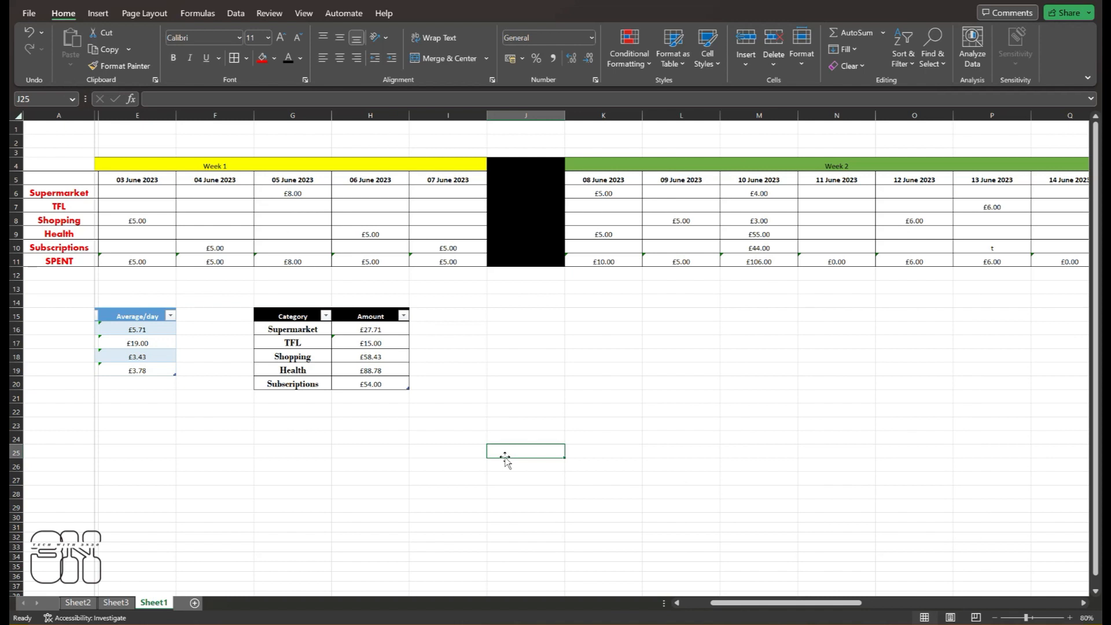
left_click_drag(265, 330, 356, 383)
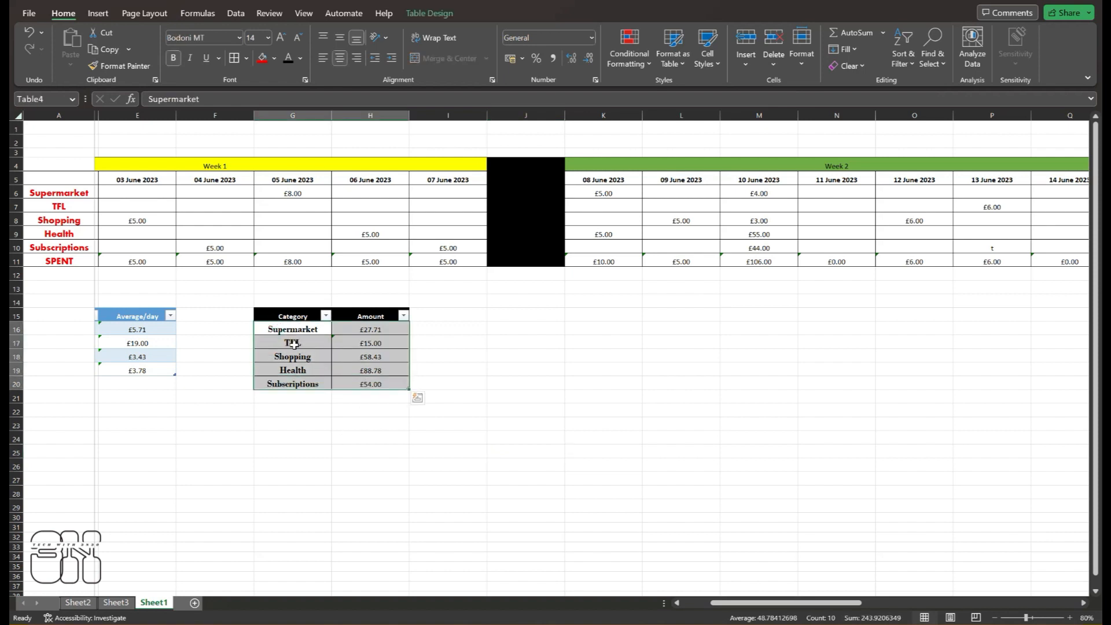
left_click_drag(289, 316, 371, 382)
left_click(100, 15)
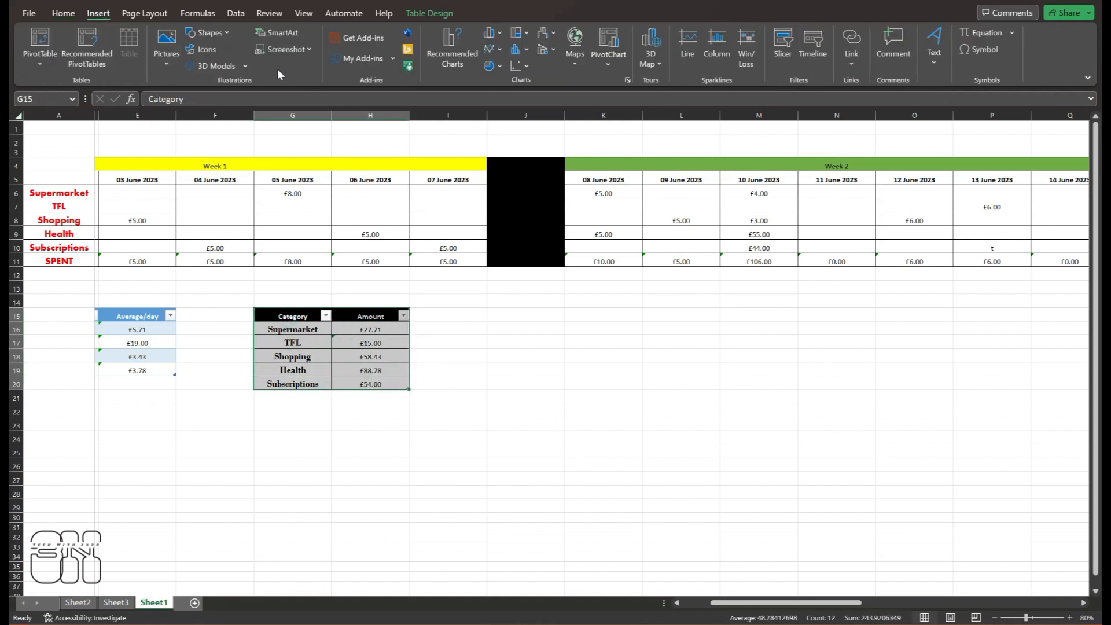
left_click(497, 66)
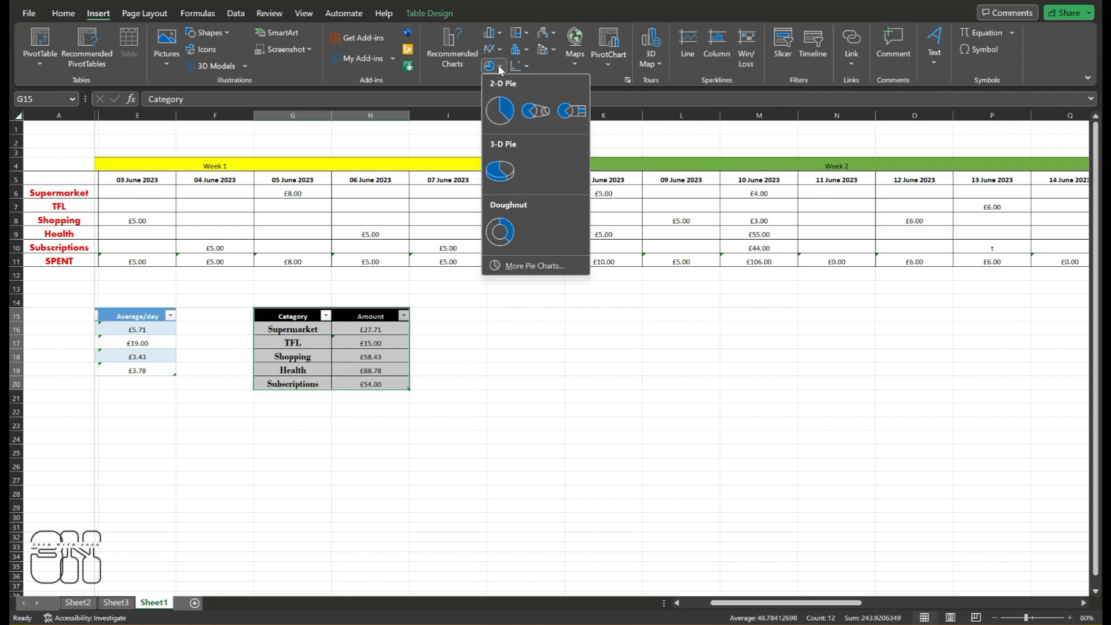
left_click(500, 67)
left_click(612, 59)
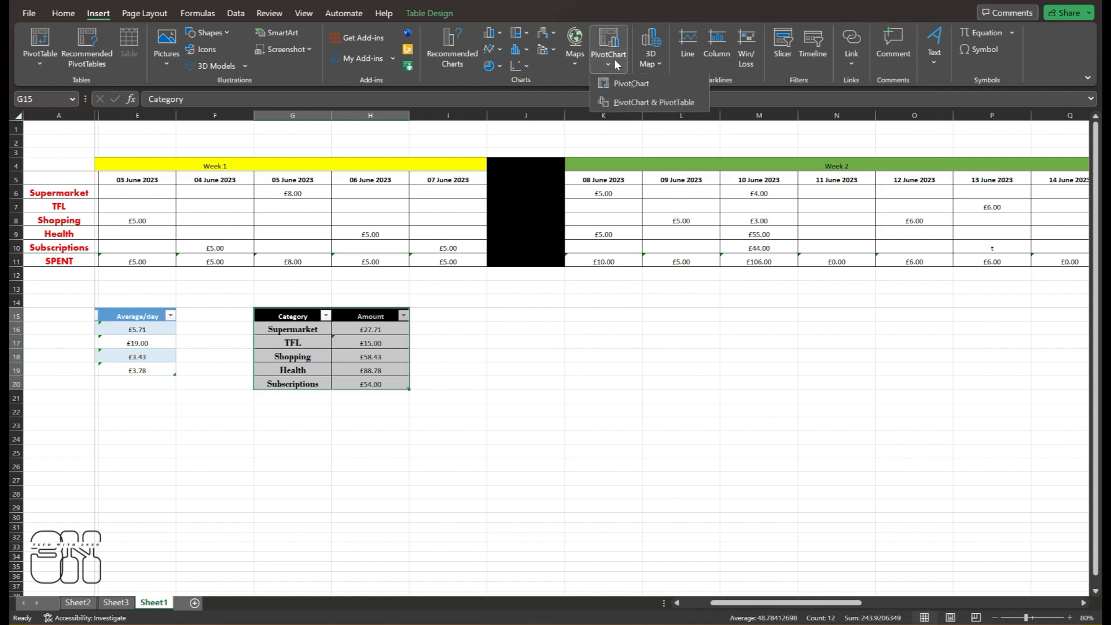
left_click(620, 85)
left_click(447, 294)
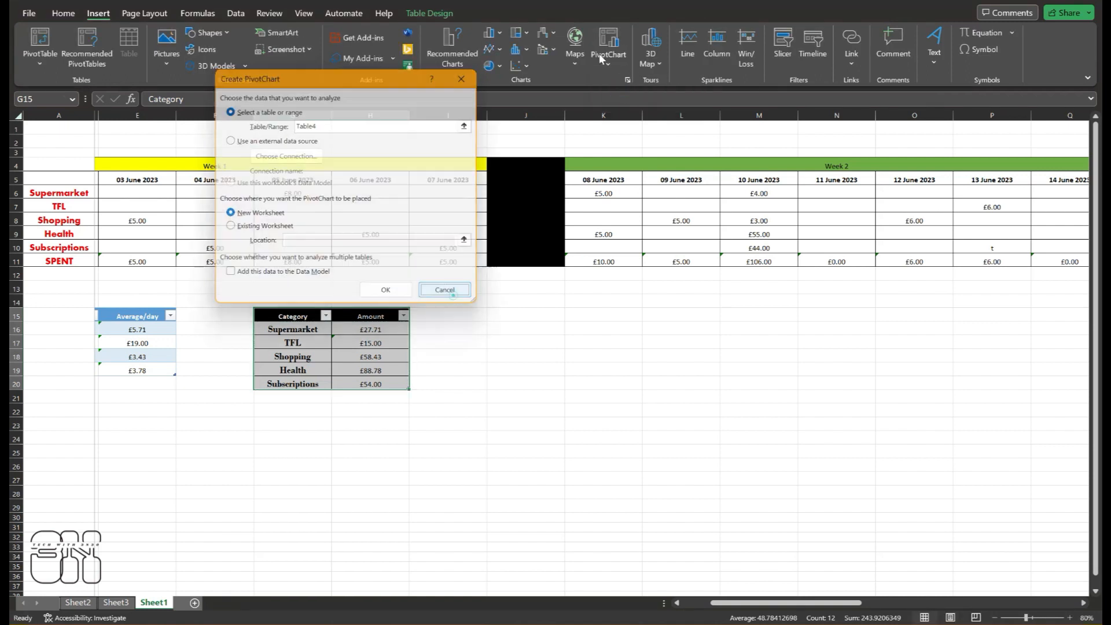
left_click(520, 51)
left_click(520, 51)
left_click(494, 50)
left_click(494, 50)
- Insert a basic 2-D pie chart of the spending amount per category
left_click(490, 68)
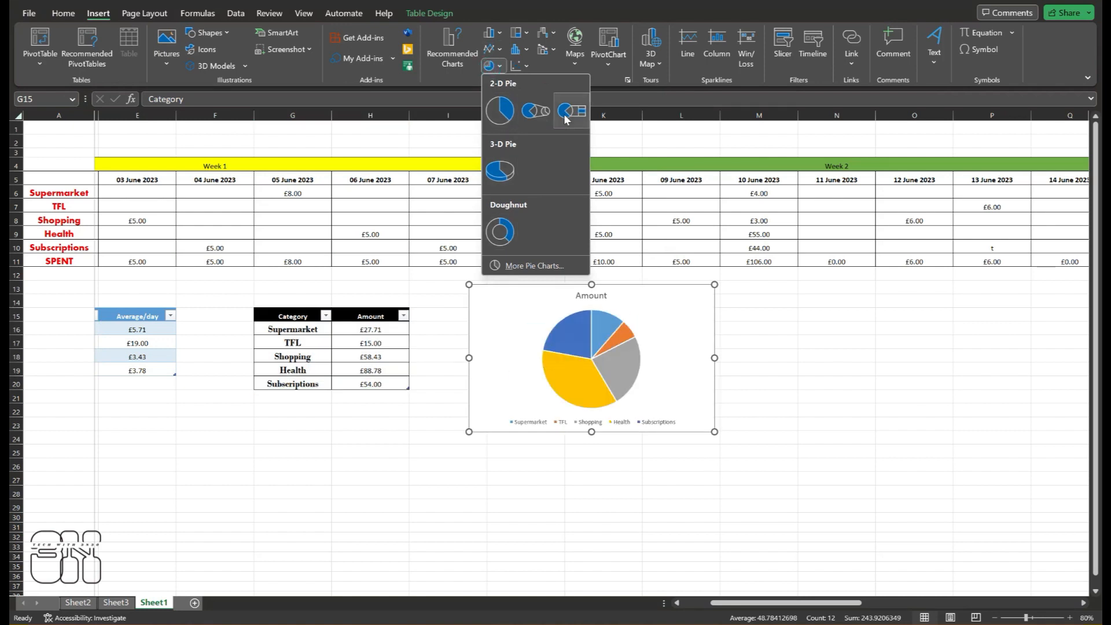
left_click(500, 111)
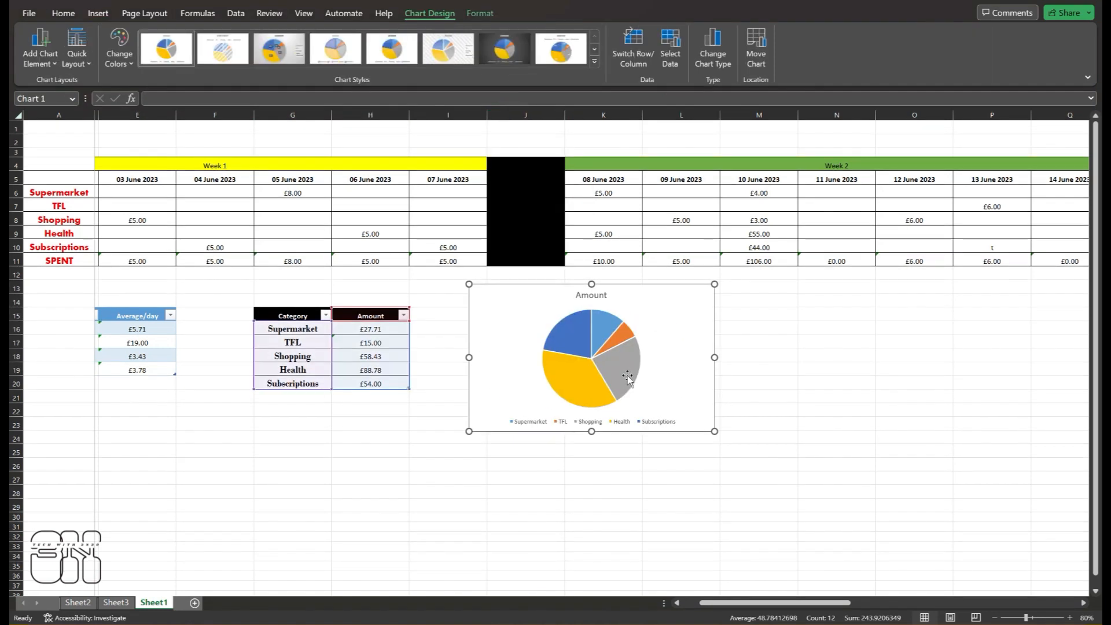
left_click(645, 501)
- Apply the gray gradient chart style with percentage labels, and move and enlarge the pie chart to span about J15 to N29
left_click(625, 374)
left_click(730, 318)
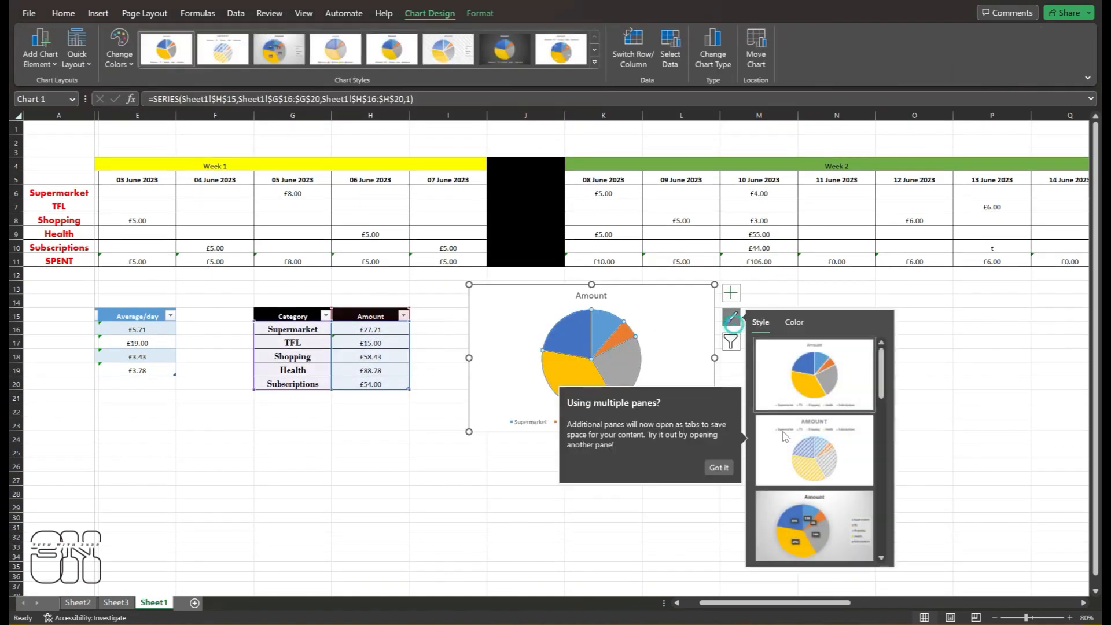
left_click(824, 529)
left_click(635, 501)
left_click_drag(635, 415, 656, 438)
left_click_drag(735, 456, 810, 502)
- Delete the Amount title from the pie chart
double_click(666, 321)
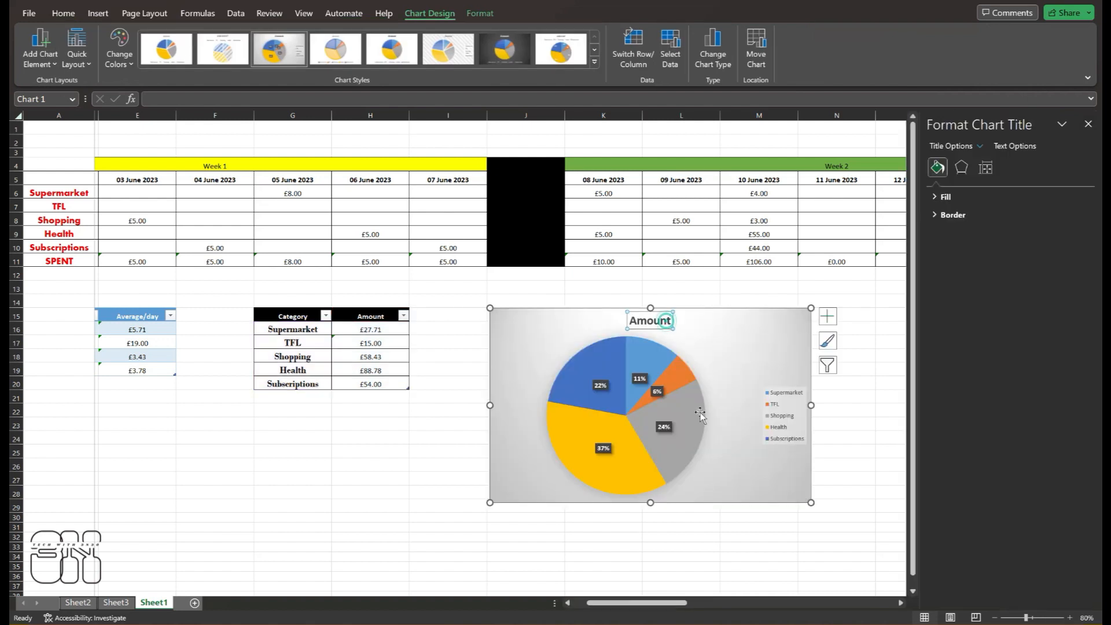
left_click(867, 517)
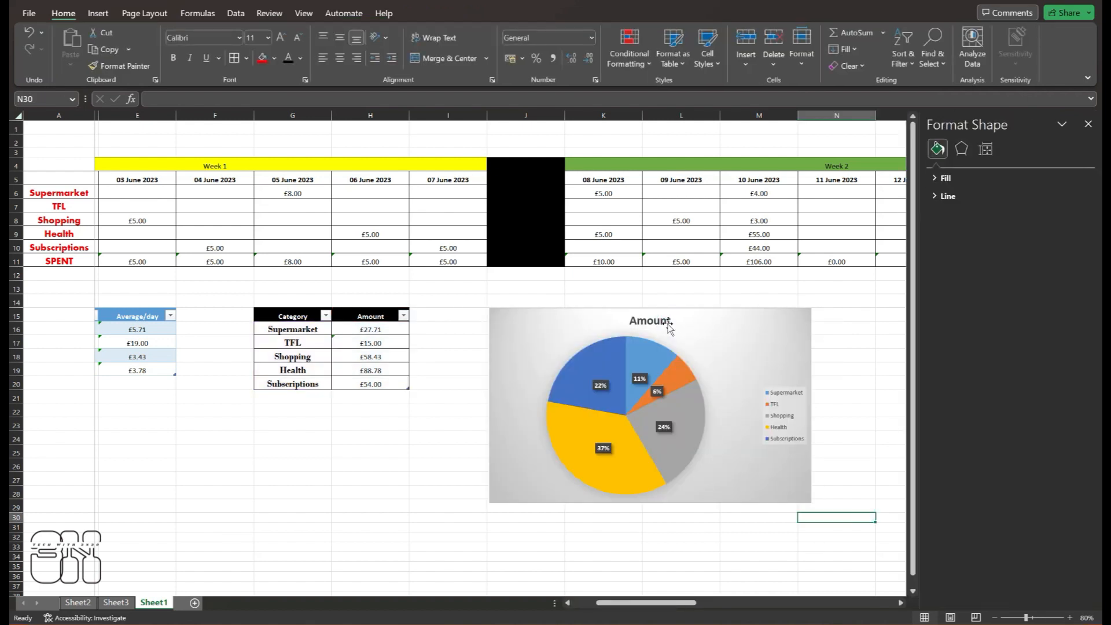
left_click(1088, 124)
double_click(671, 320)
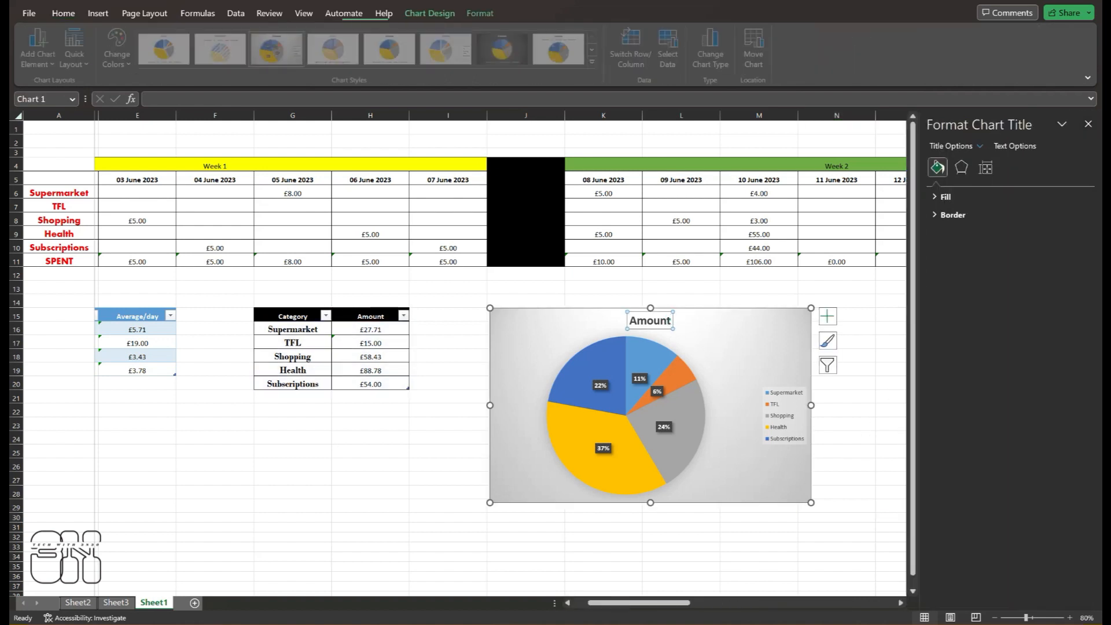
left_click(677, 315)
key("Delete")
- Undo the deletion of the whole chart and shift the pie chart slightly closer to the category table
left_click(621, 347)
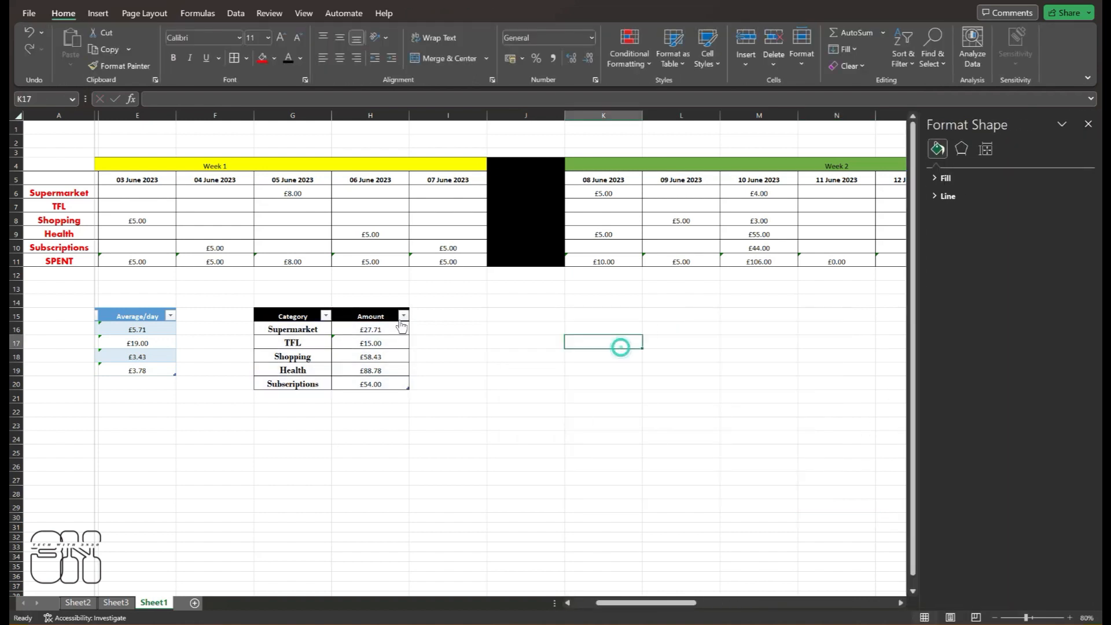
left_click(26, 32)
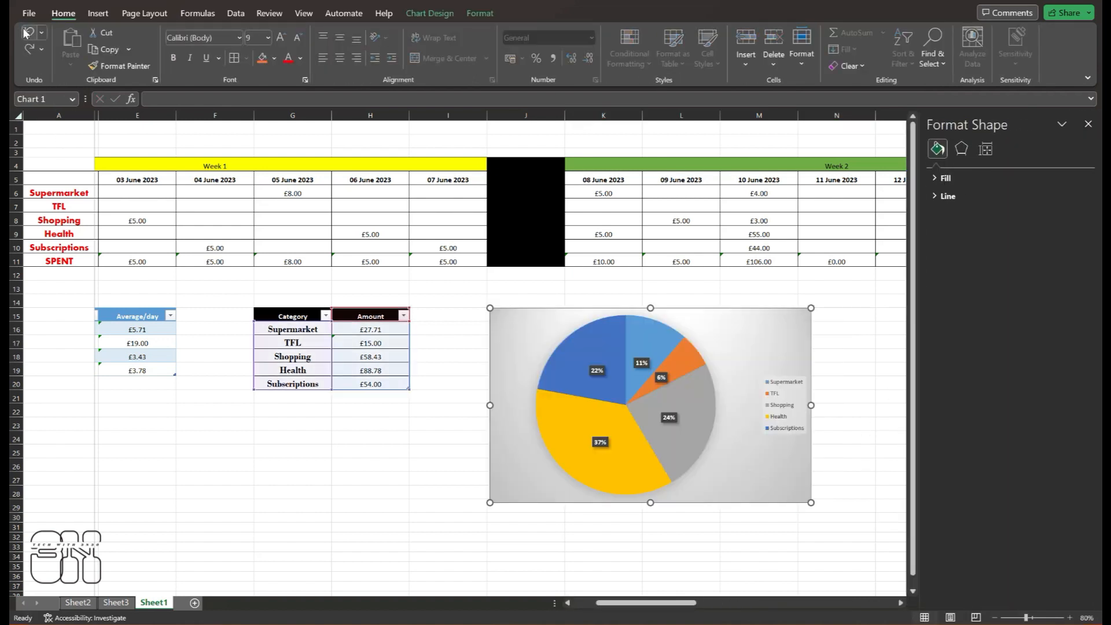
left_click(426, 508)
left_click(1086, 121)
left_click_drag(769, 450, 732, 446)
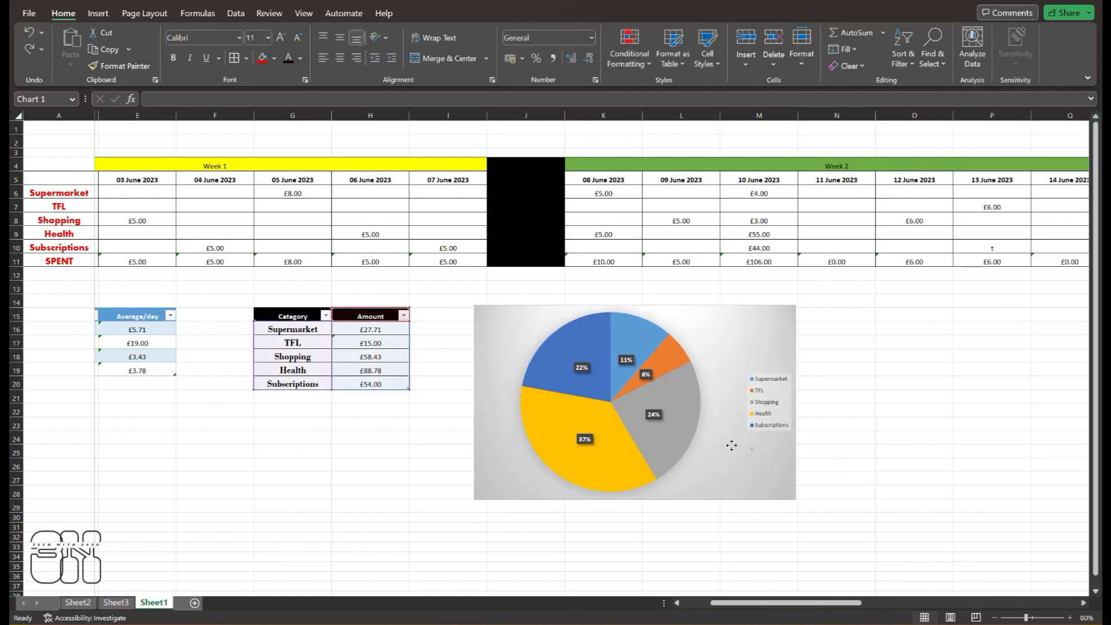
- Enter a TFL expense of 500 for 06 June 2023 in the Week 1 block
left_click(861, 496)
double_click(373, 261)
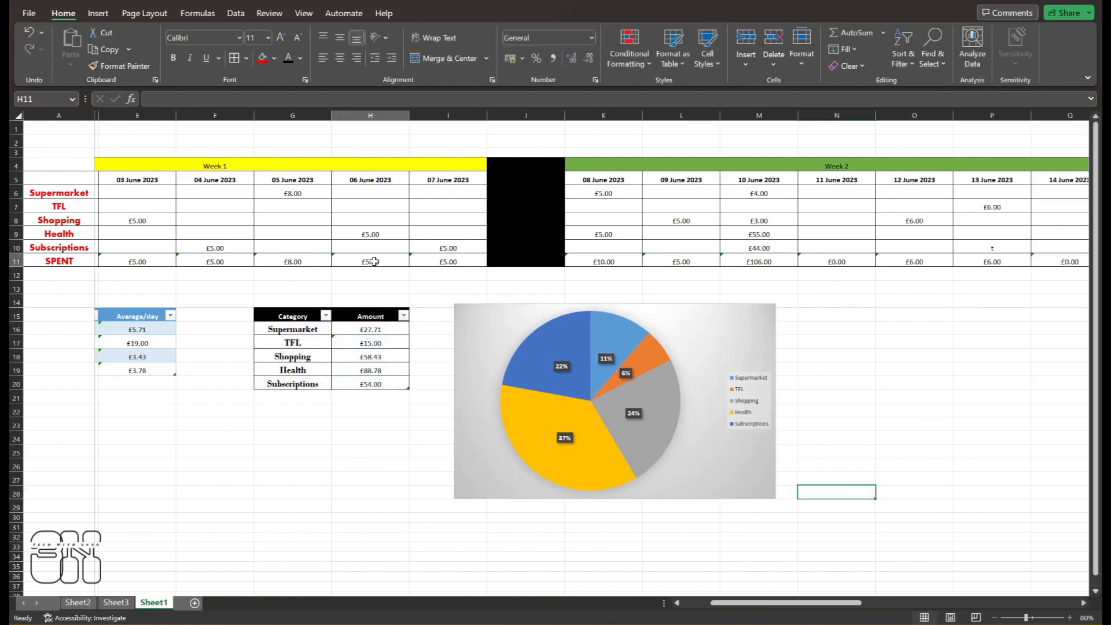
left_click(381, 231)
left_click(386, 202)
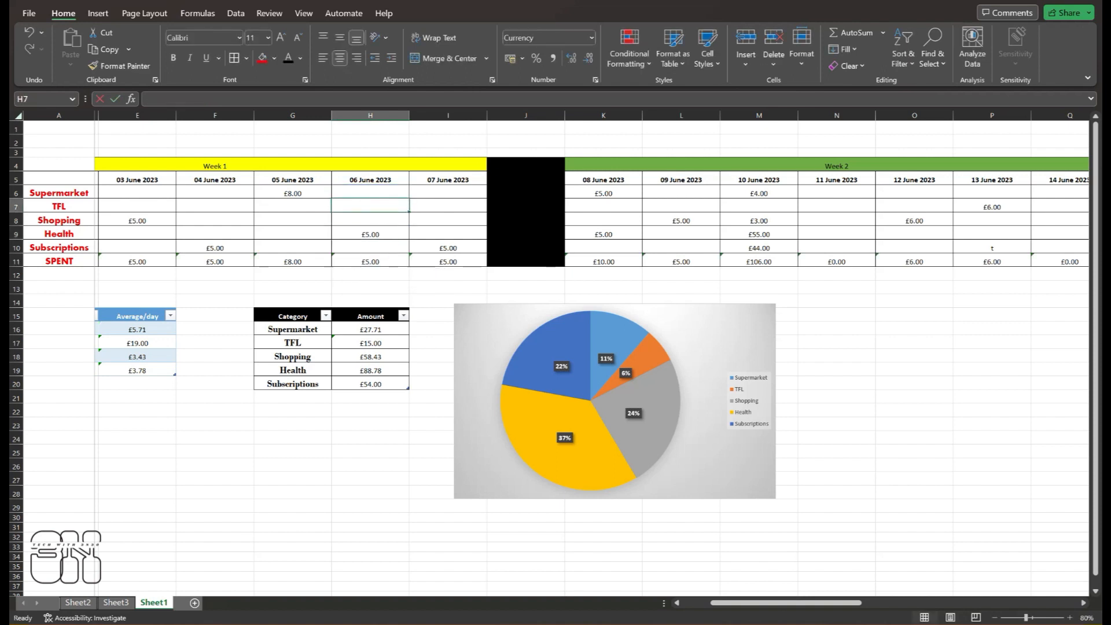
double_click(385, 202)
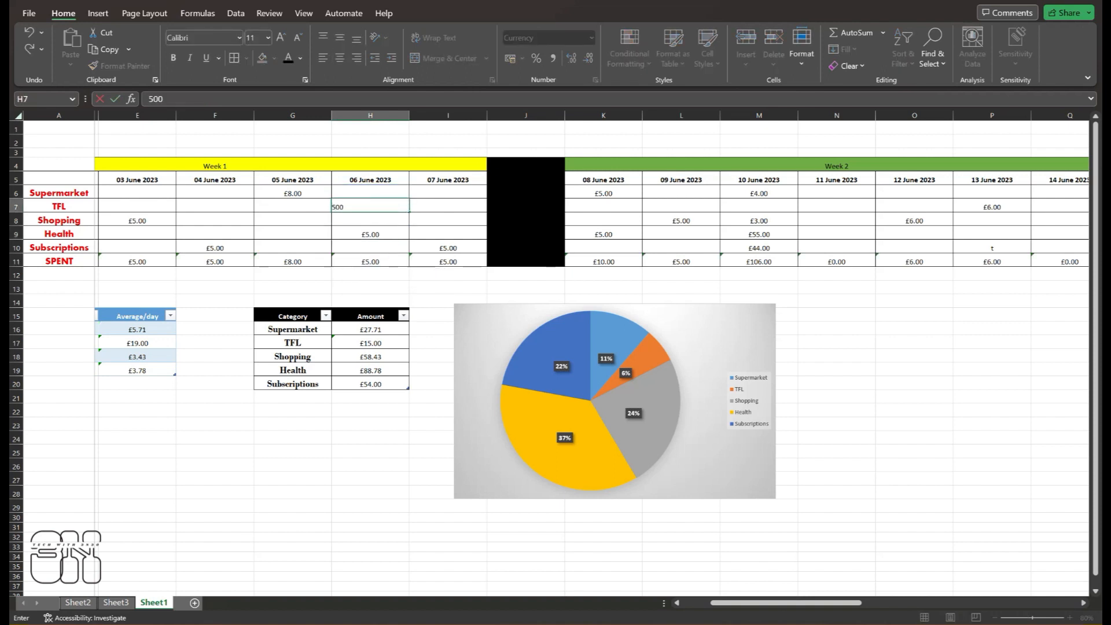
left_click(372, 476)
left_click(921, 455)
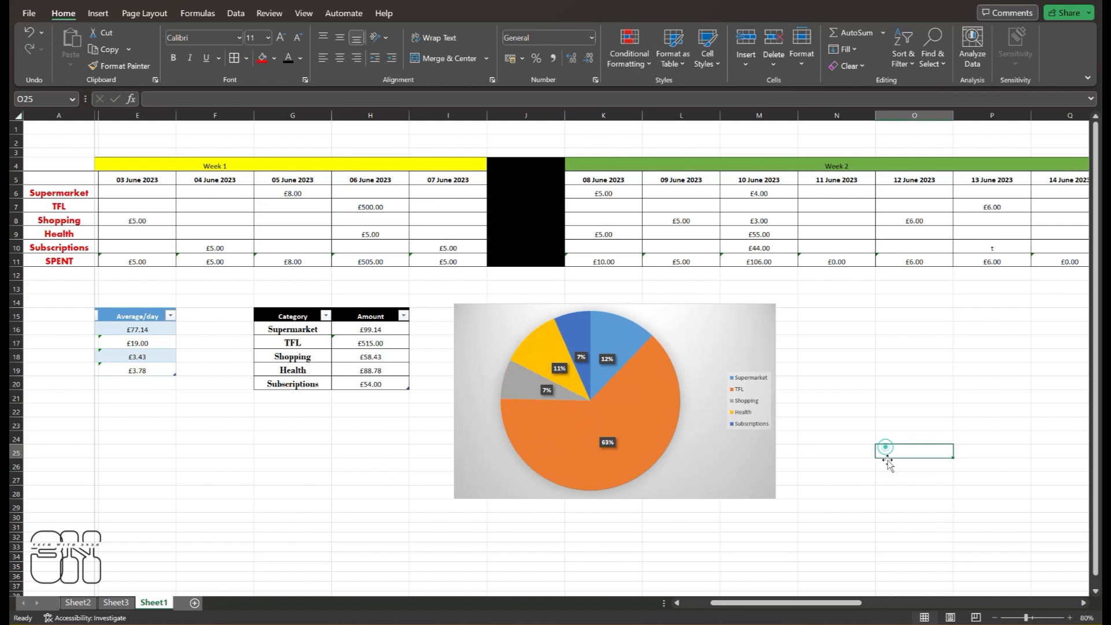
- Review the Week 1 block, the weekly, overall and category summary tables, and the pie chart together from the start of the sheet
left_click_drag(764, 603, 685, 605)
left_click(996, 617)
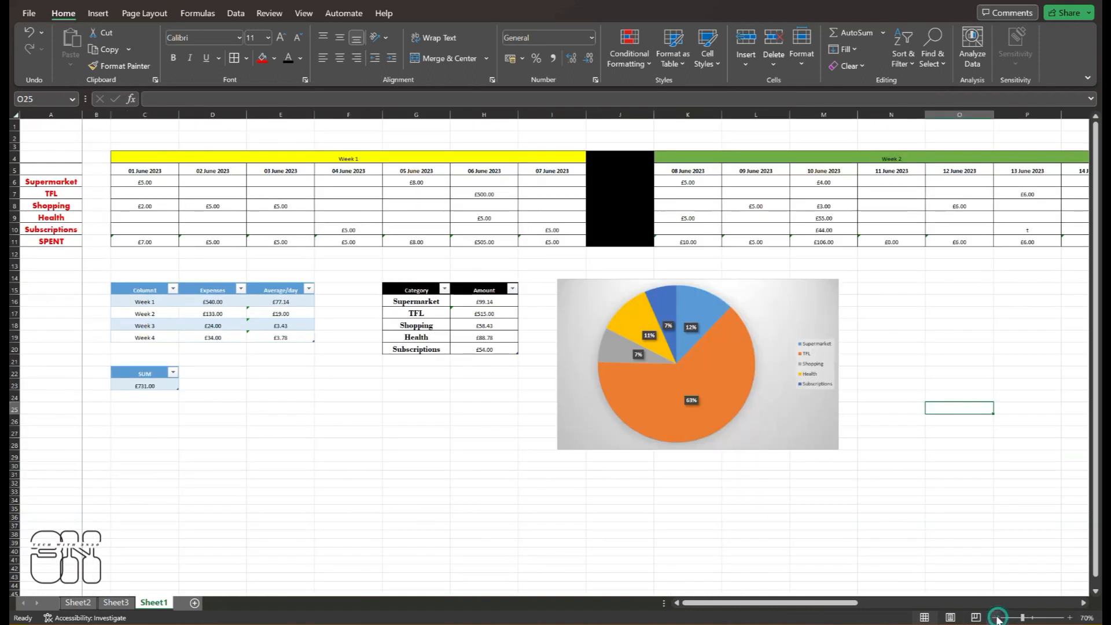
left_click(996, 617)
left_click(1070, 617)
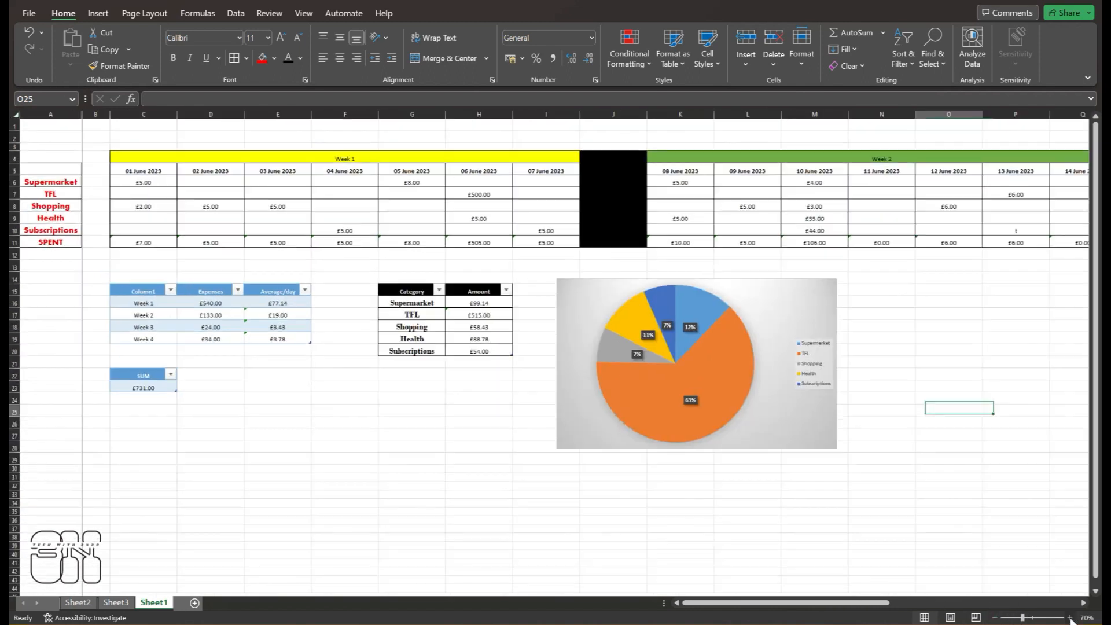
left_click(1070, 617)
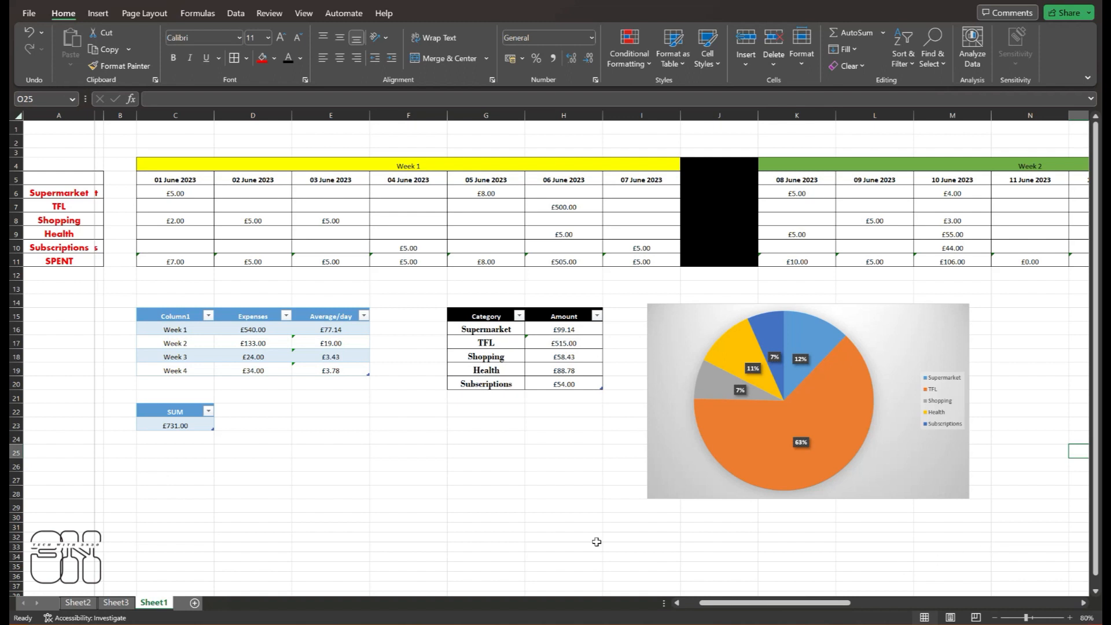
left_click(486, 467)
left_click(329, 439)
left_click_drag(709, 602, 664, 606)
left_click(491, 492)
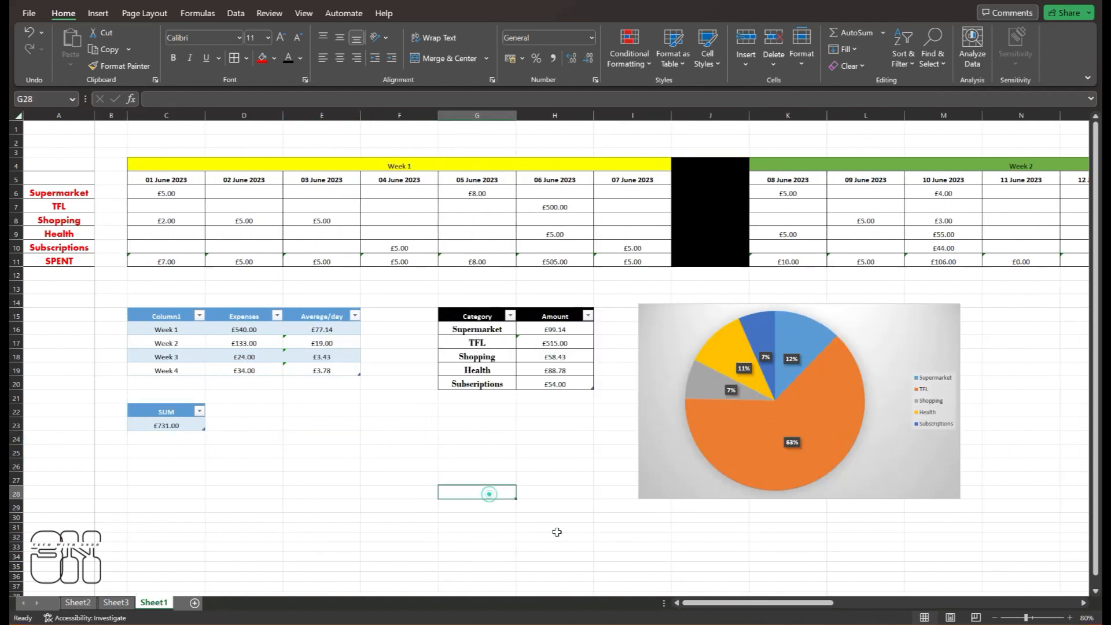